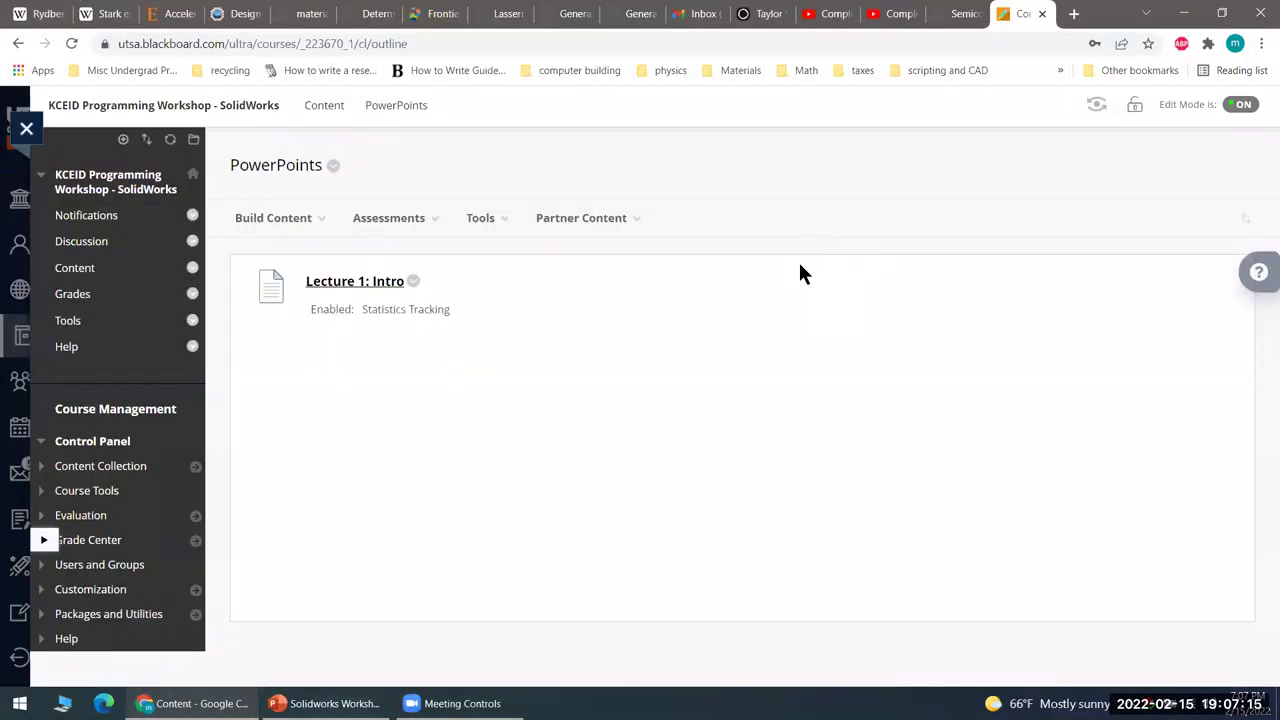
# - Dismiss Blackboard's Lecture 1 context menu and bring up the Solidworks Workshop deck's title slide
pyautogui.rightClick(790, 278)
pyautogui.click(607, 435)
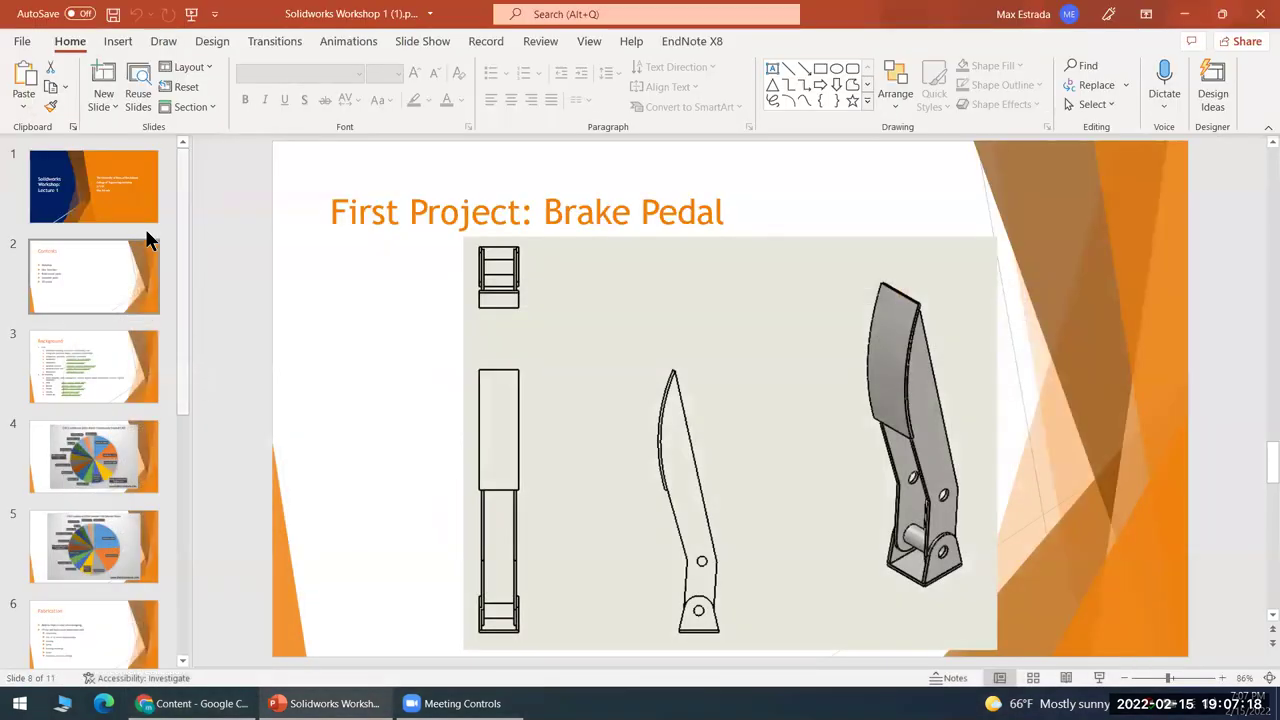
pyautogui.click(145, 222)
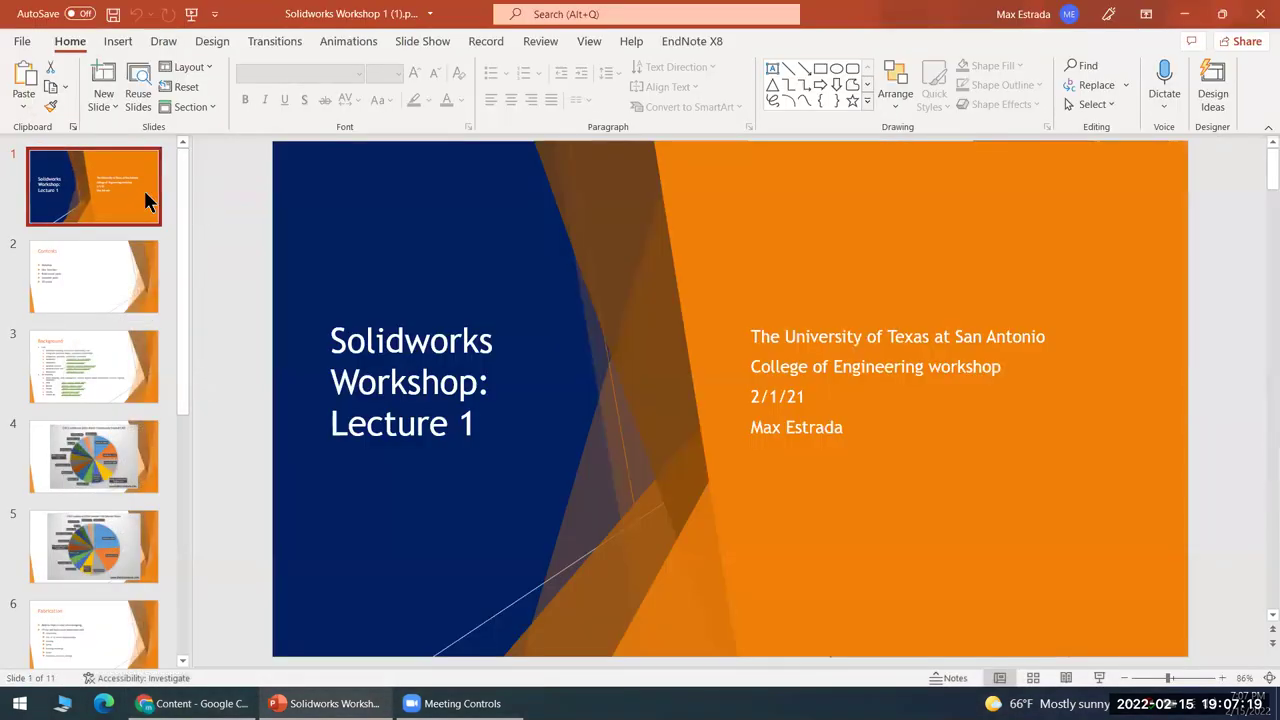
# - Correct the title slide's subtitle date from 2/1/21 to 2/1/22
pyautogui.click(808, 396)
pyautogui.press('BackSpace')
pyautogui.write('2')
pyautogui.click(305, 290)
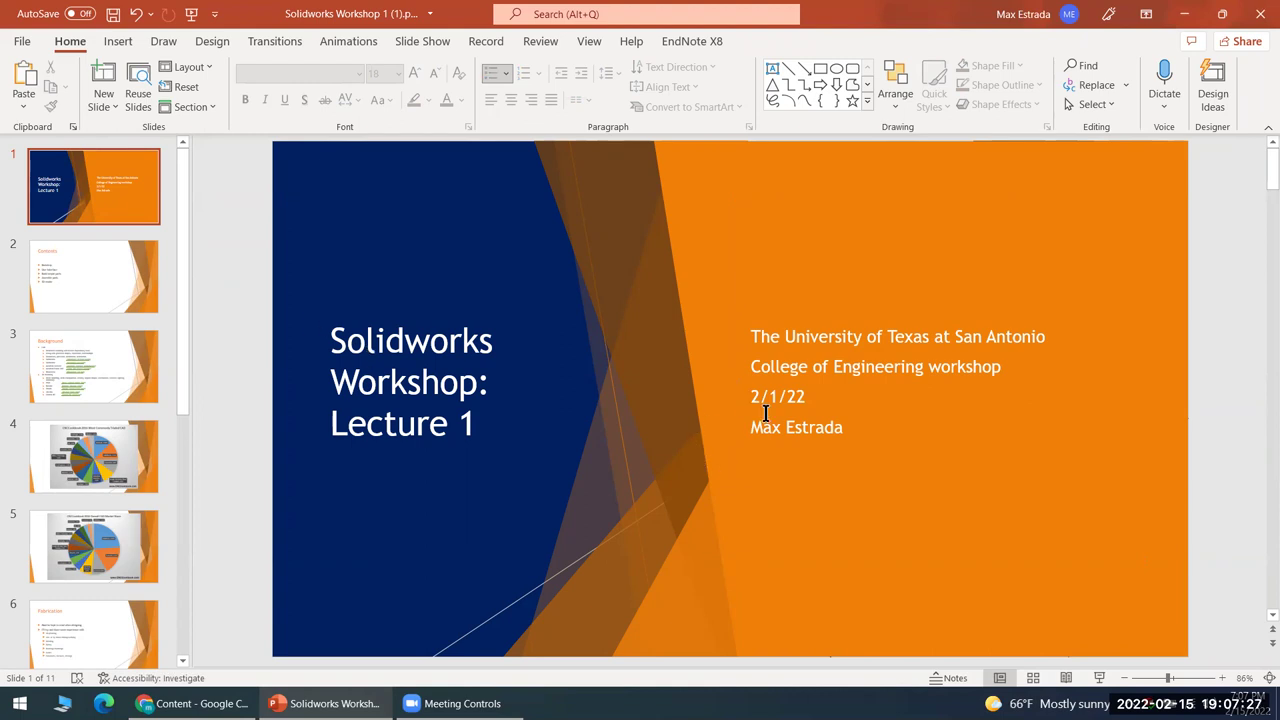
# - Replace the date with 'February 2022' and save the presentation
pyautogui.moveTo(760, 396); pyautogui.dragTo(779, 397)
pyautogui.click(810, 400)
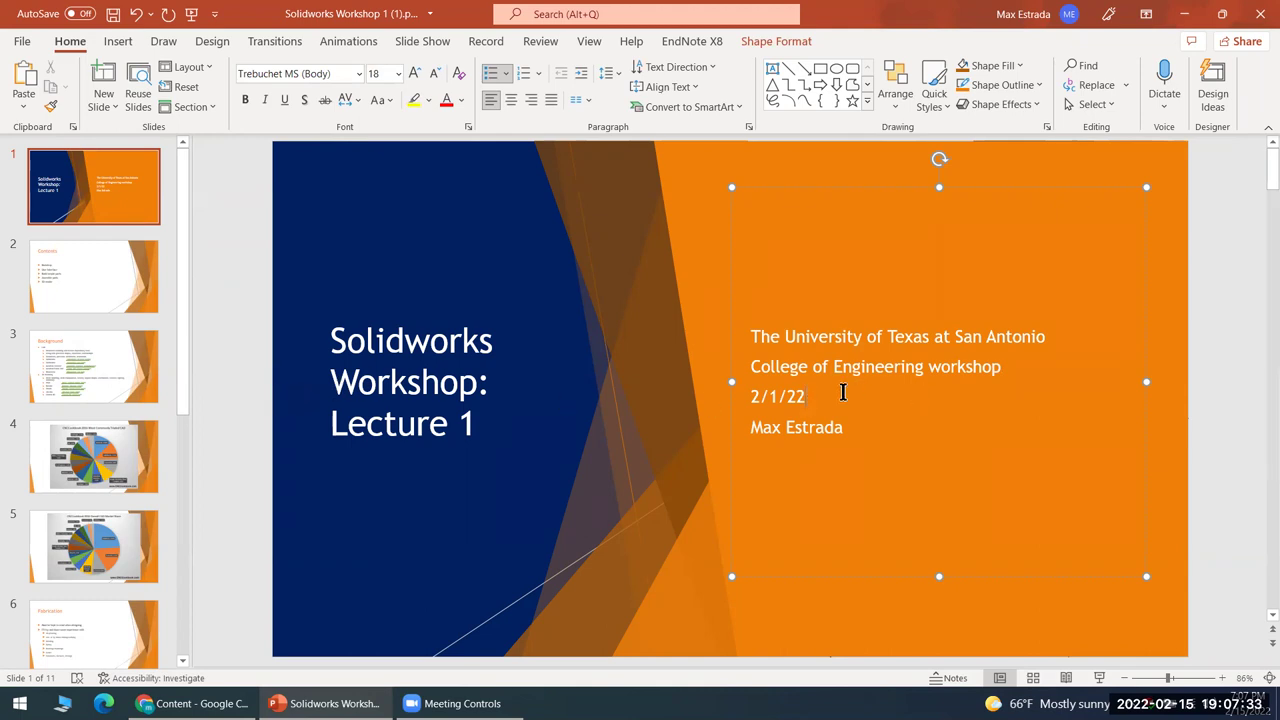
pyautogui.moveTo(843, 393); pyautogui.dragTo(714, 414)
pyautogui.write('February 2022')
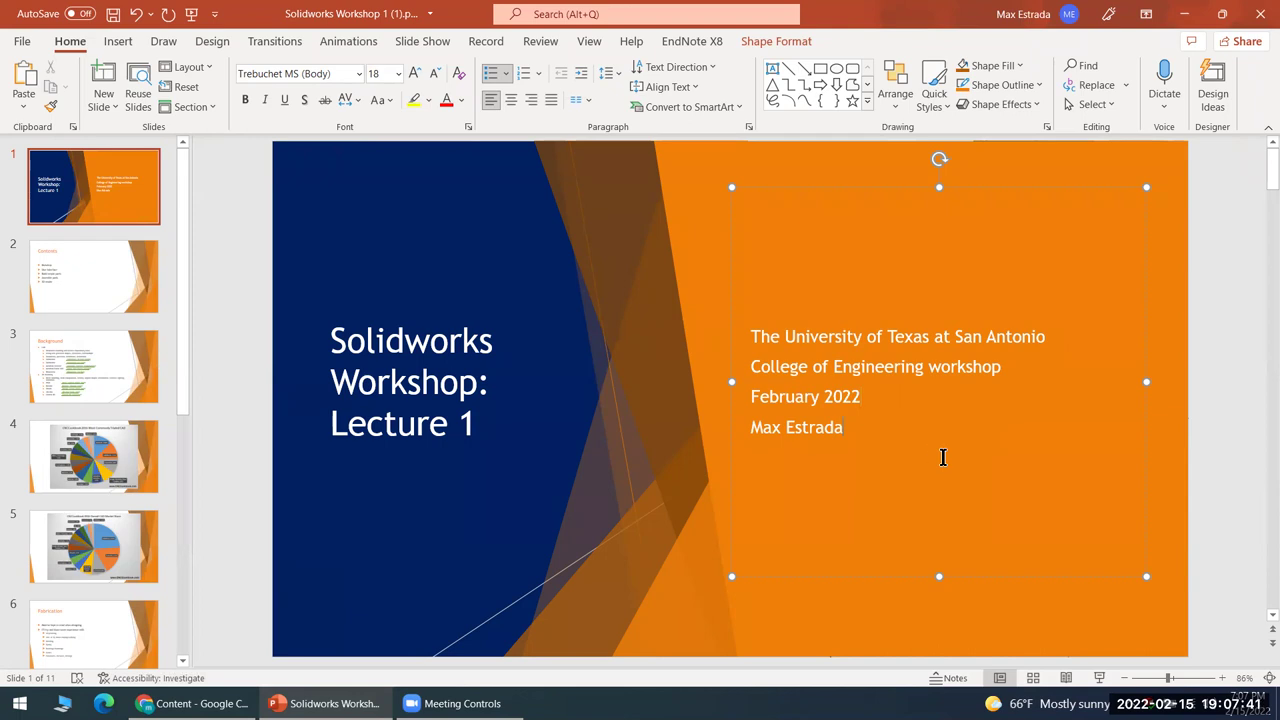
pyautogui.click(113, 14)
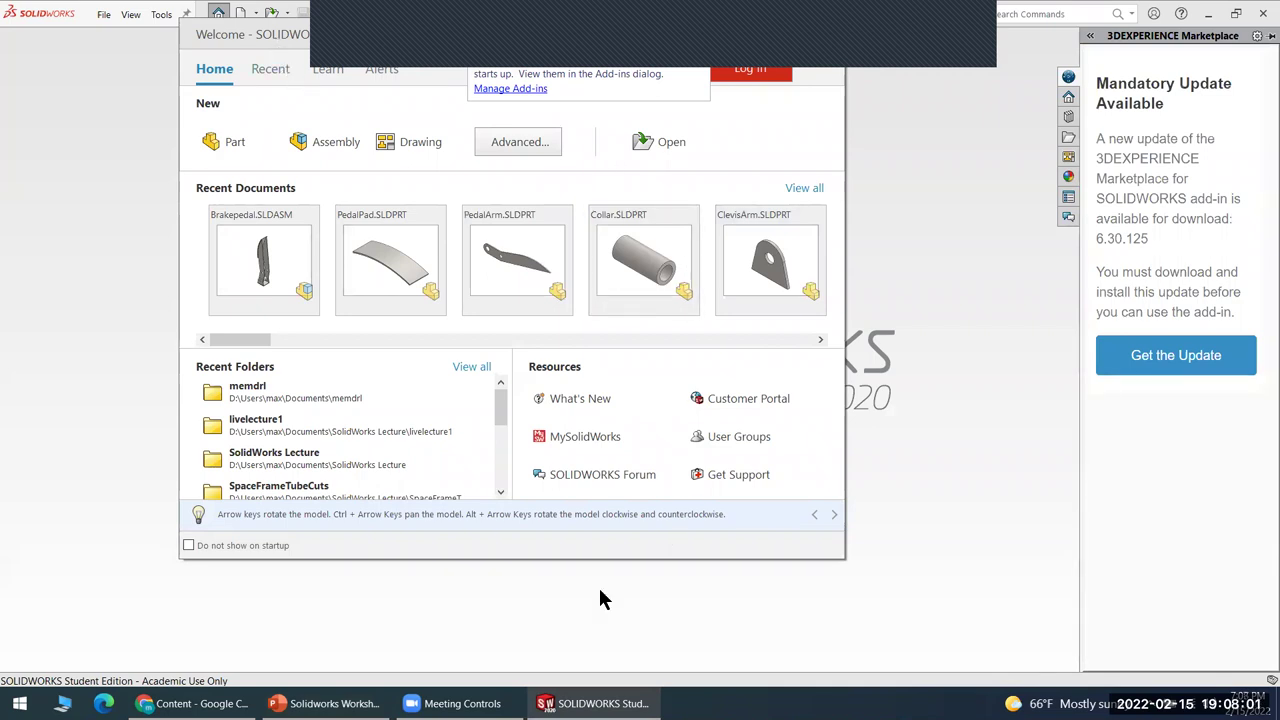
# - Return to the PowerPoint workshop deck, leaving SOLIDWORKS open on its Welcome dialog
pyautogui.click(325, 703)
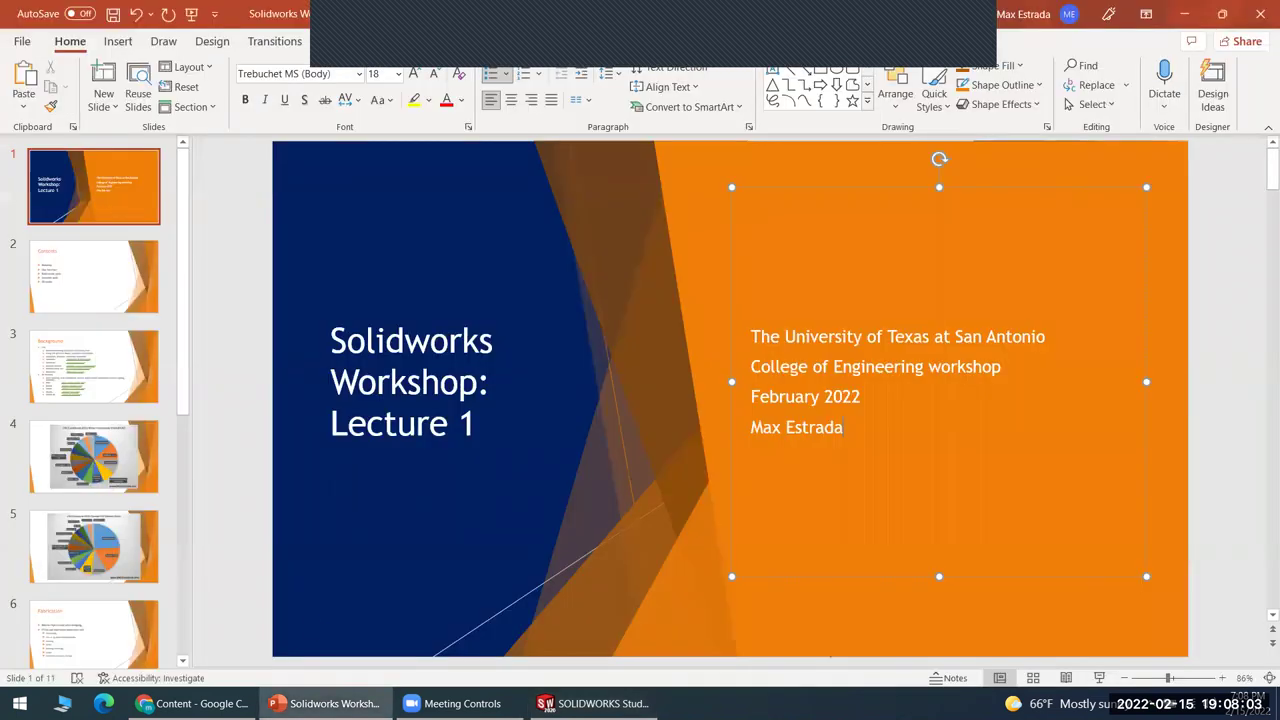
pyautogui.click(280, 425)
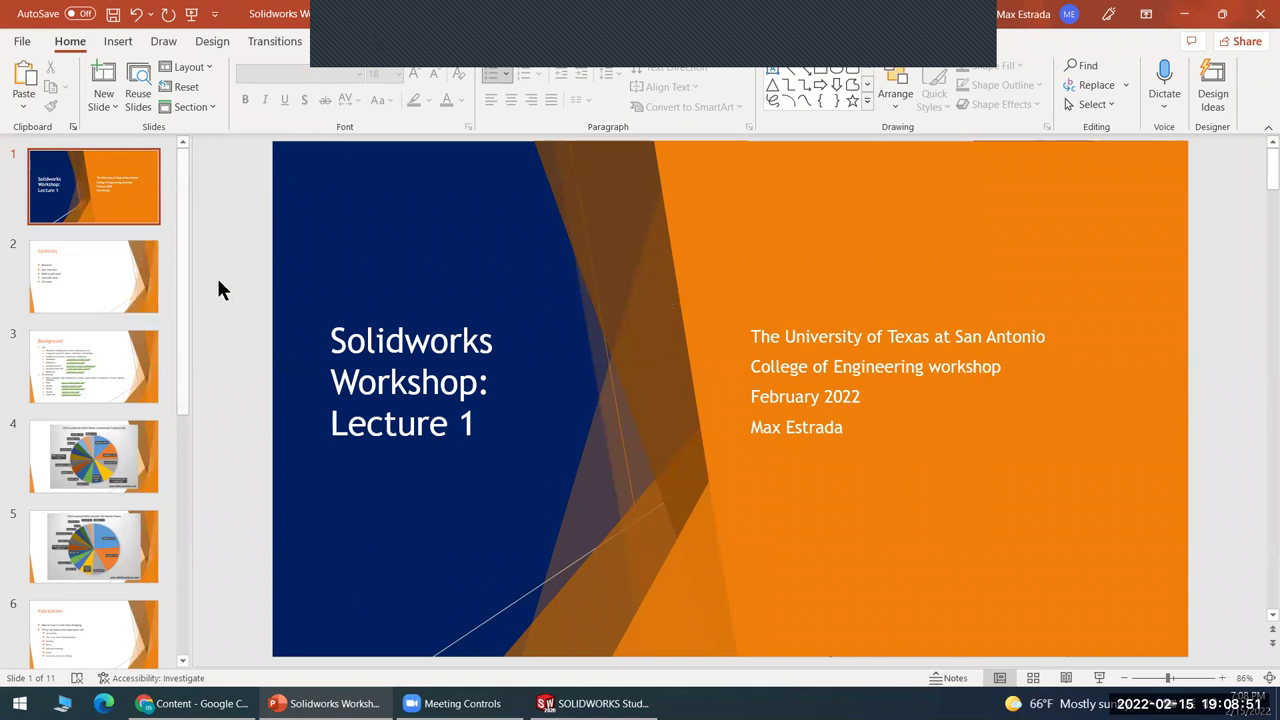
# - Browse to slide 7's SolidWorks interface screenshot, then back to slide 2, Contents
pyautogui.moveTo(182, 318); pyautogui.dragTo(197, 473)
pyautogui.click(128, 387)
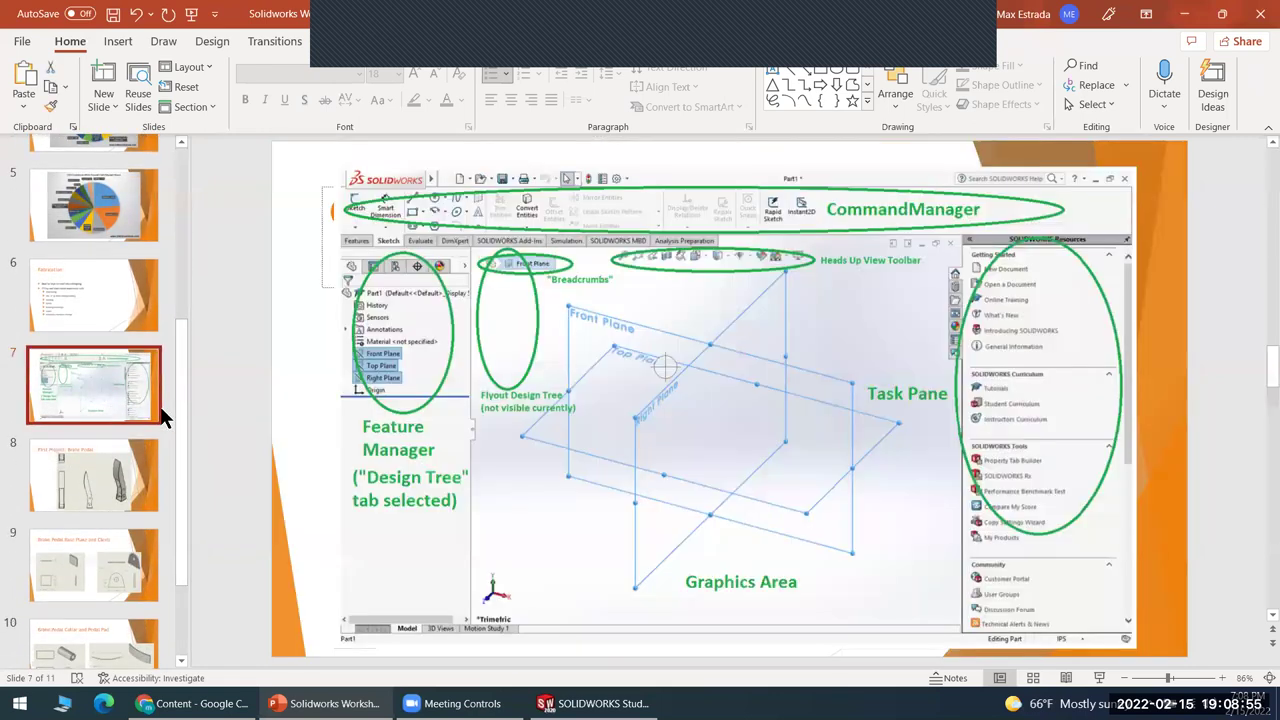
pyautogui.moveTo(182, 441); pyautogui.dragTo(183, 480)
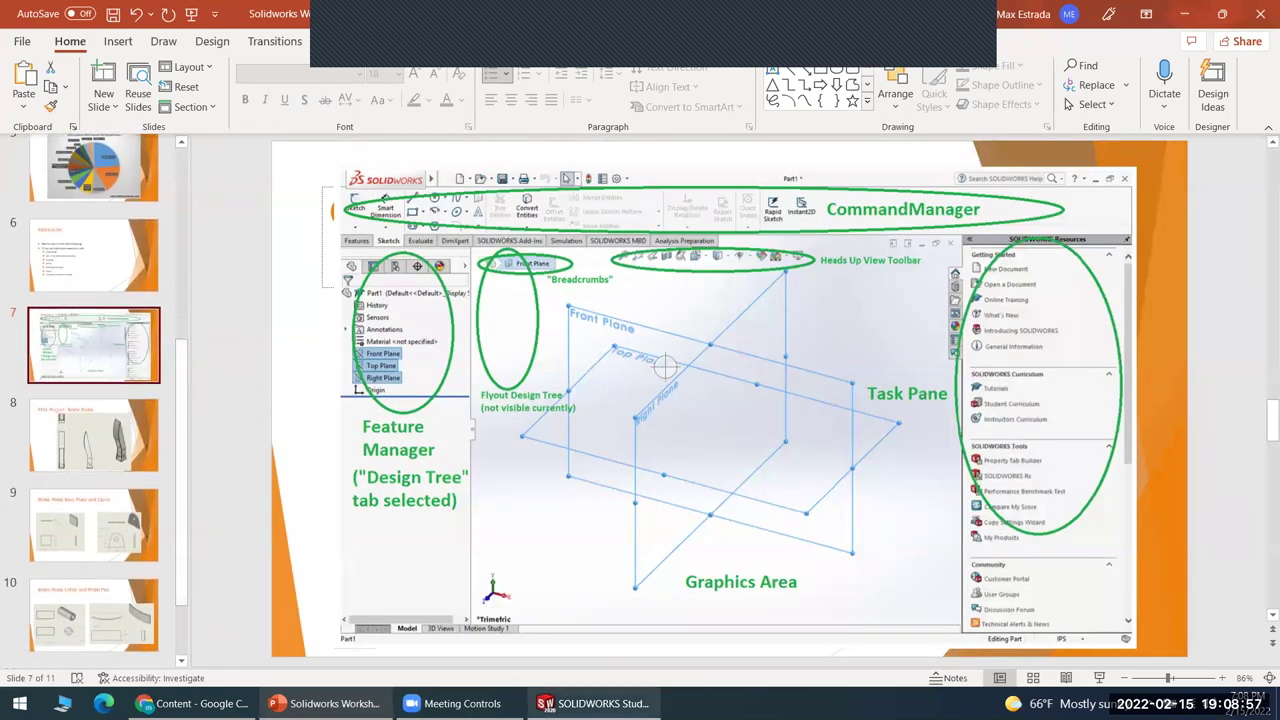
pyautogui.hotkey('alt', 'Tab')
pyautogui.hotkey('alt', 'Tab')
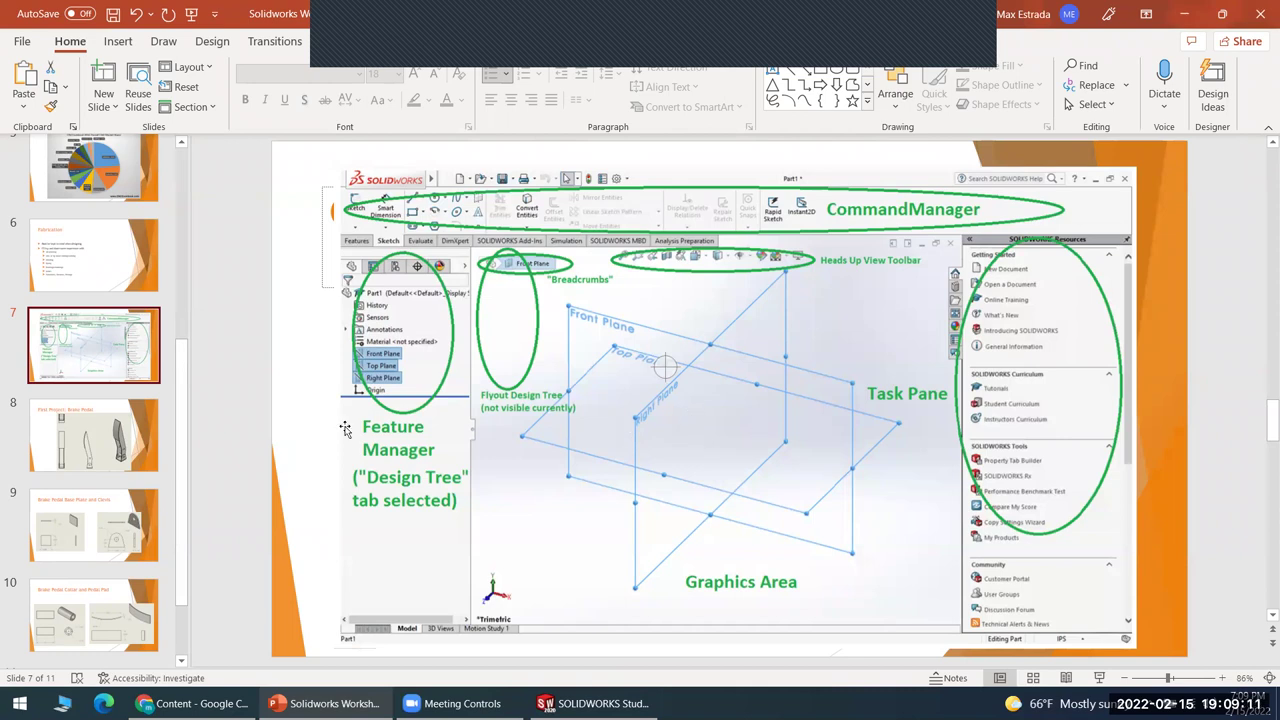
pyautogui.scroll(5, 178, 420)
pyautogui.click(100, 183)
pyautogui.click(91, 266)
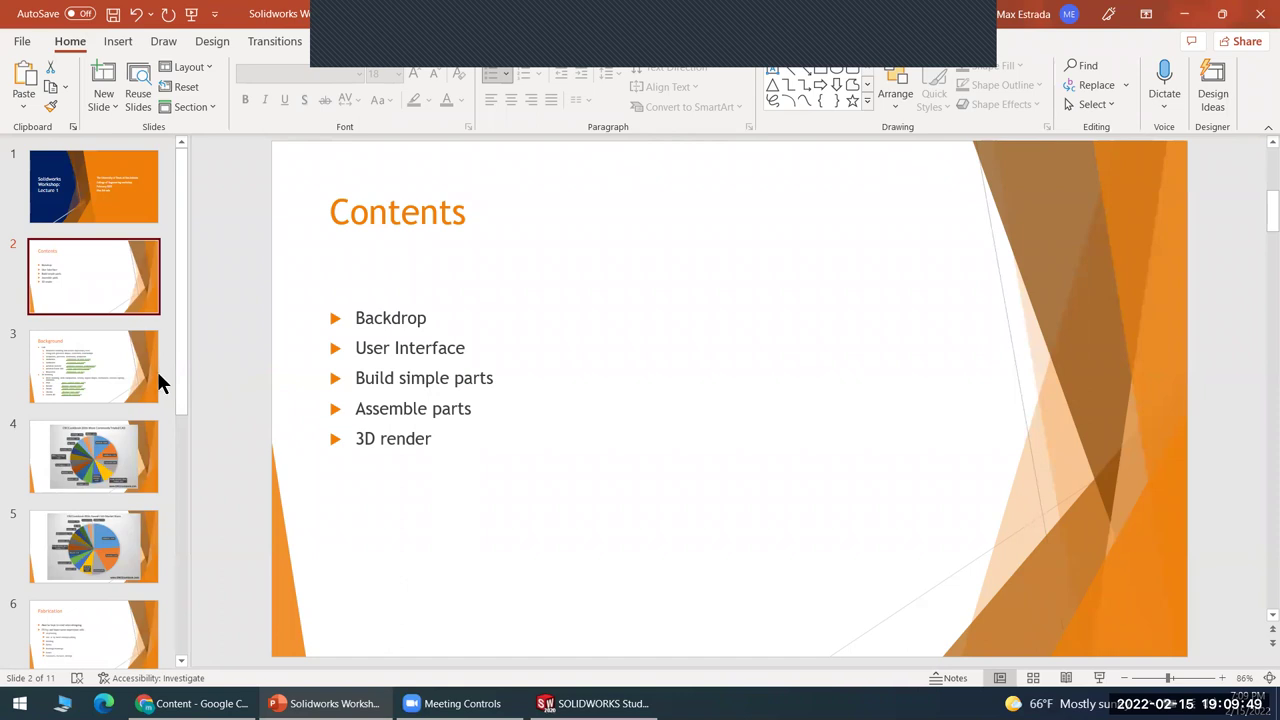
# - View the First Project: Brake Pedal slide, then go back to slide 3, Background
pyautogui.moveTo(180, 391); pyautogui.dragTo(183, 537)
pyautogui.scroll(-1, 183, 538)
pyautogui.scroll(1, 131, 500)
pyautogui.click(131, 495)
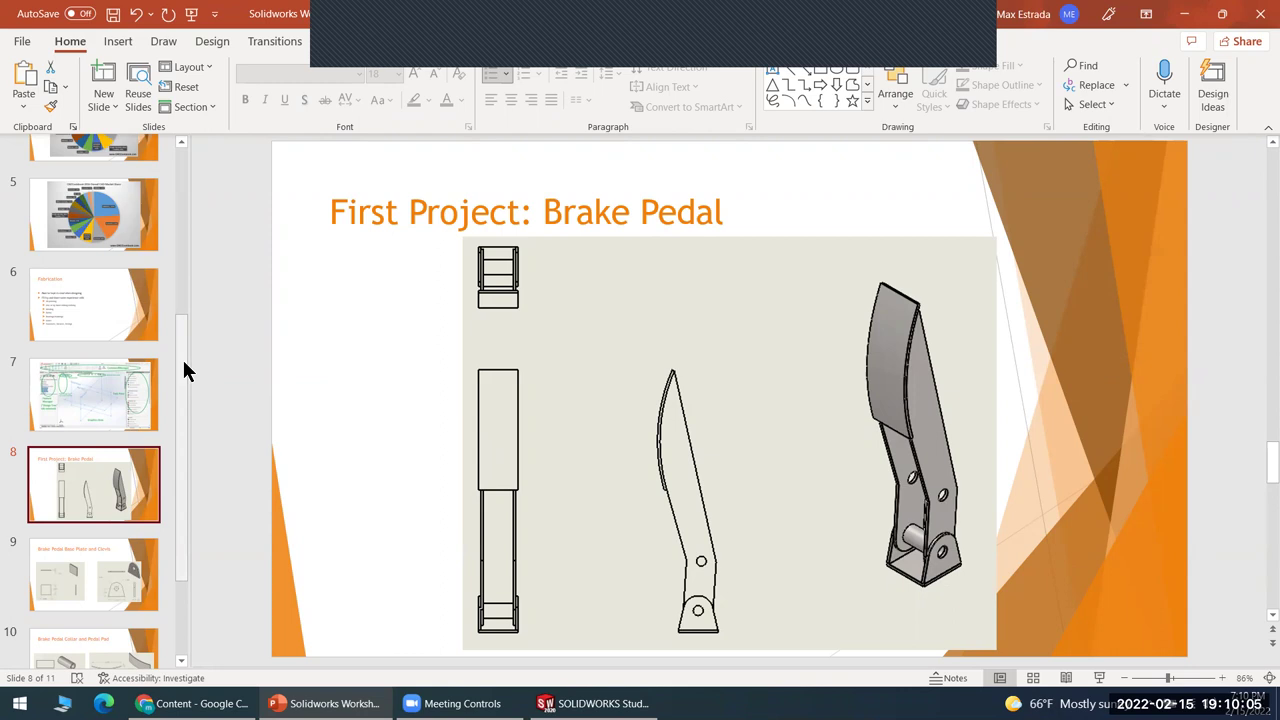
pyautogui.moveTo(183, 352); pyautogui.dragTo(211, 186)
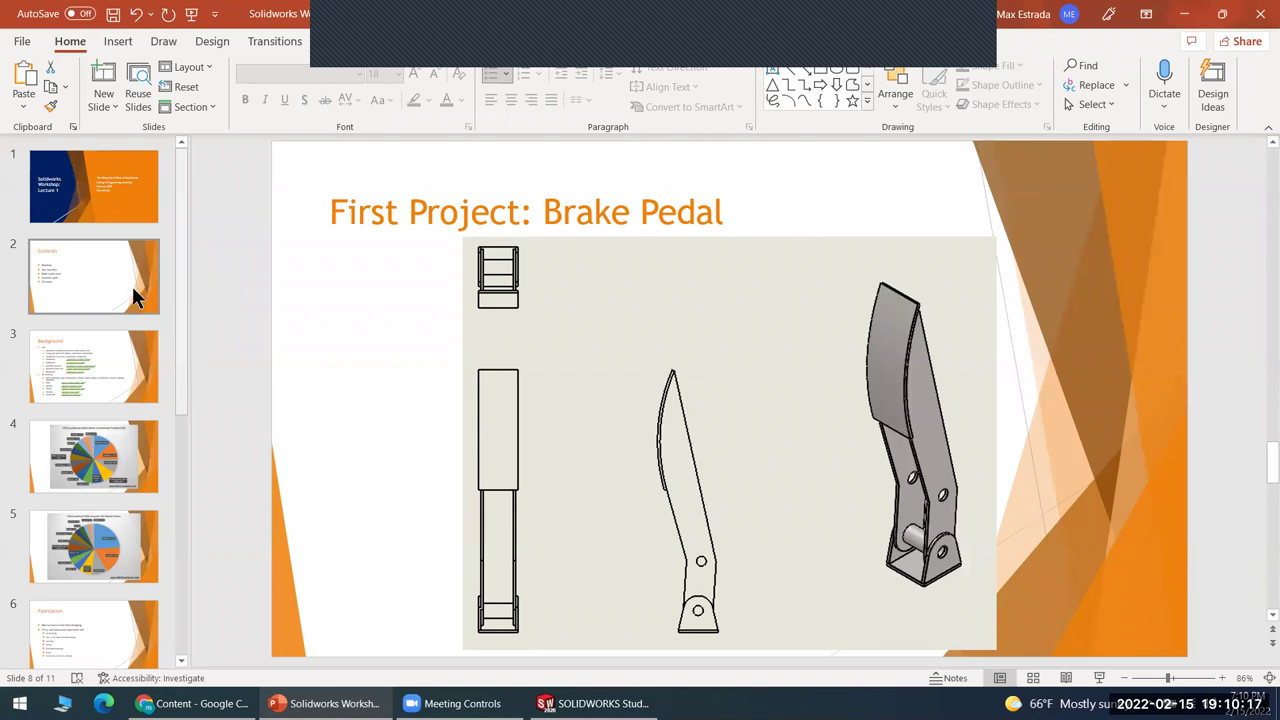
pyautogui.click(110, 340)
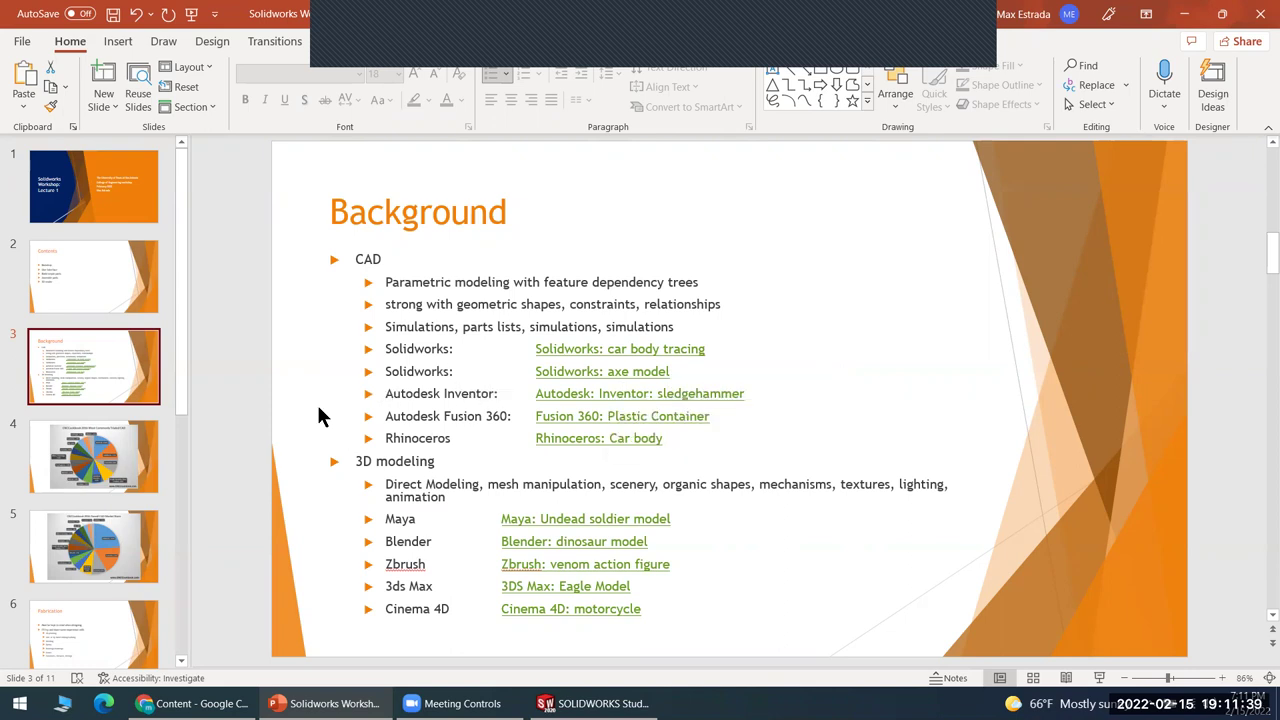
# - Compare the Most Commonly Trialed CAD and Overall CAD Market Share charts, ending on slide 5
pyautogui.click(133, 452)
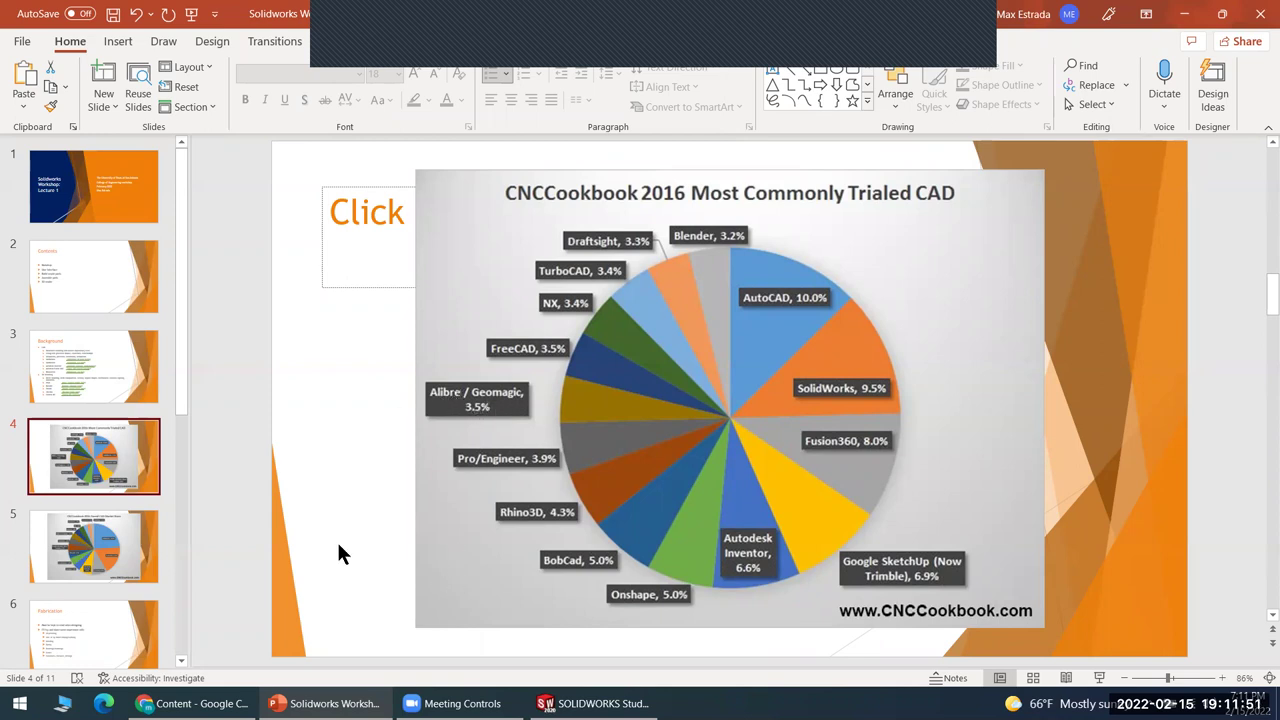
pyautogui.click(146, 556)
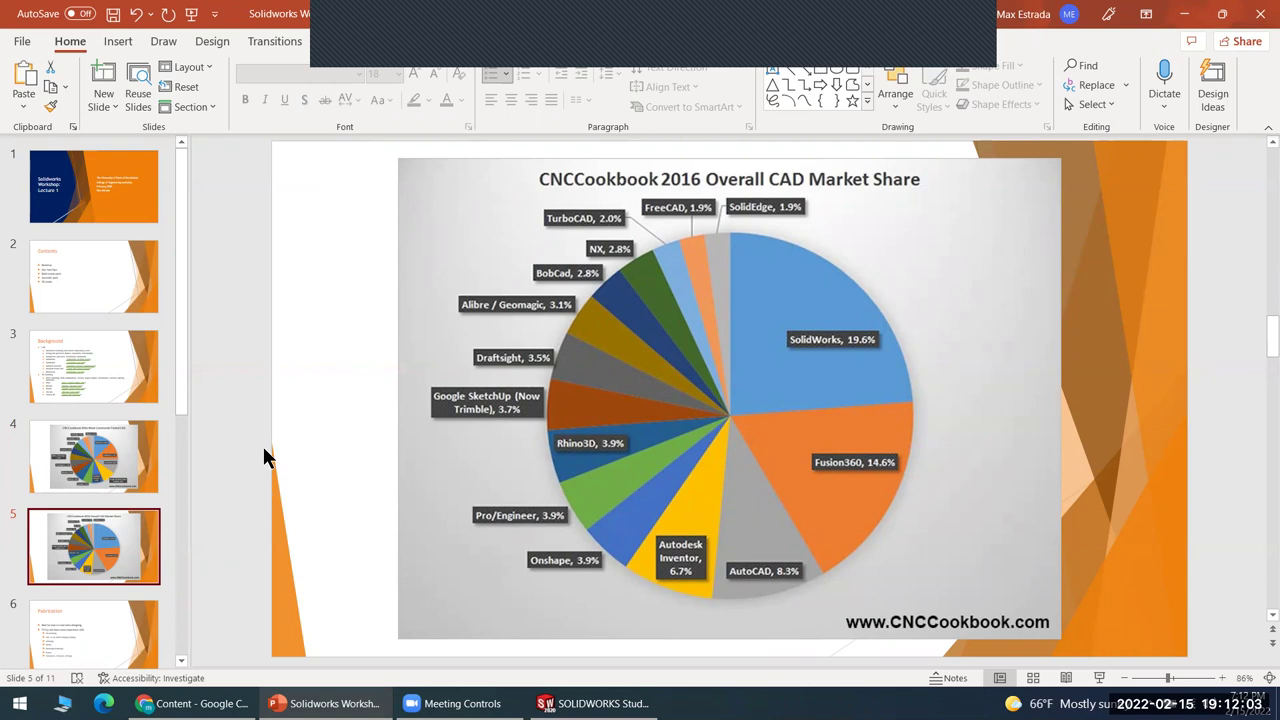
pyautogui.click(107, 432)
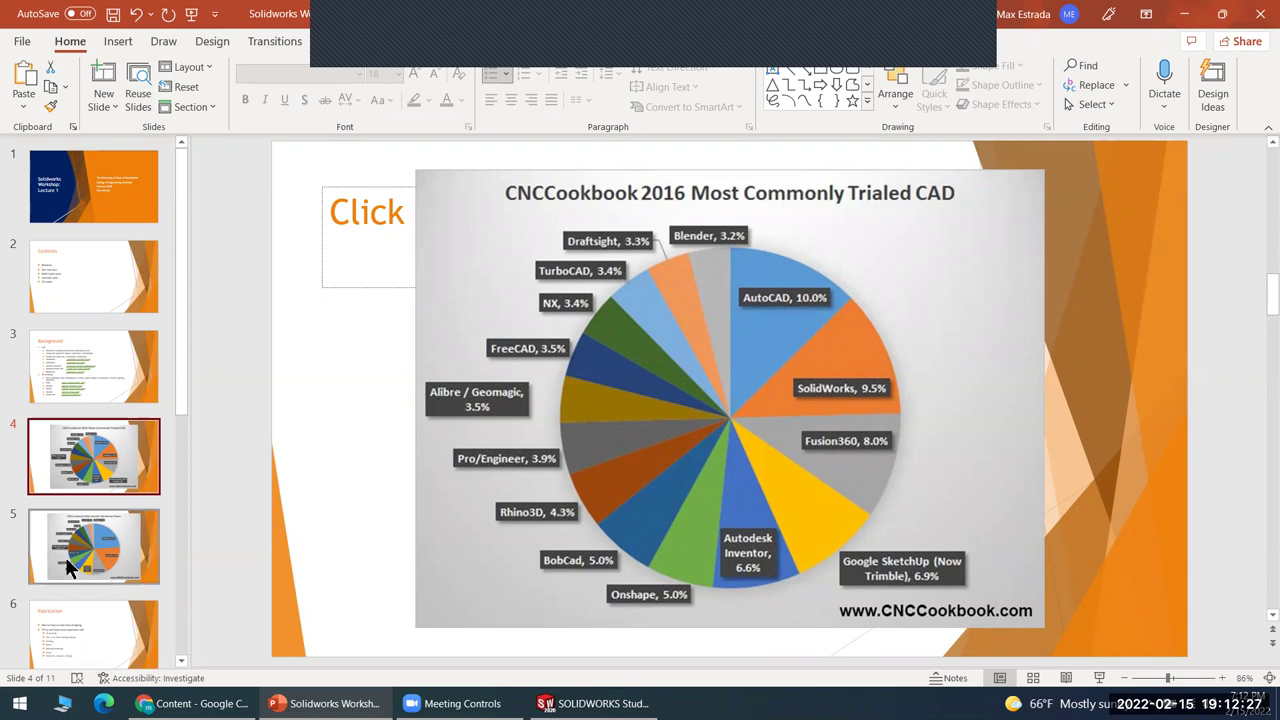
pyautogui.click(97, 548)
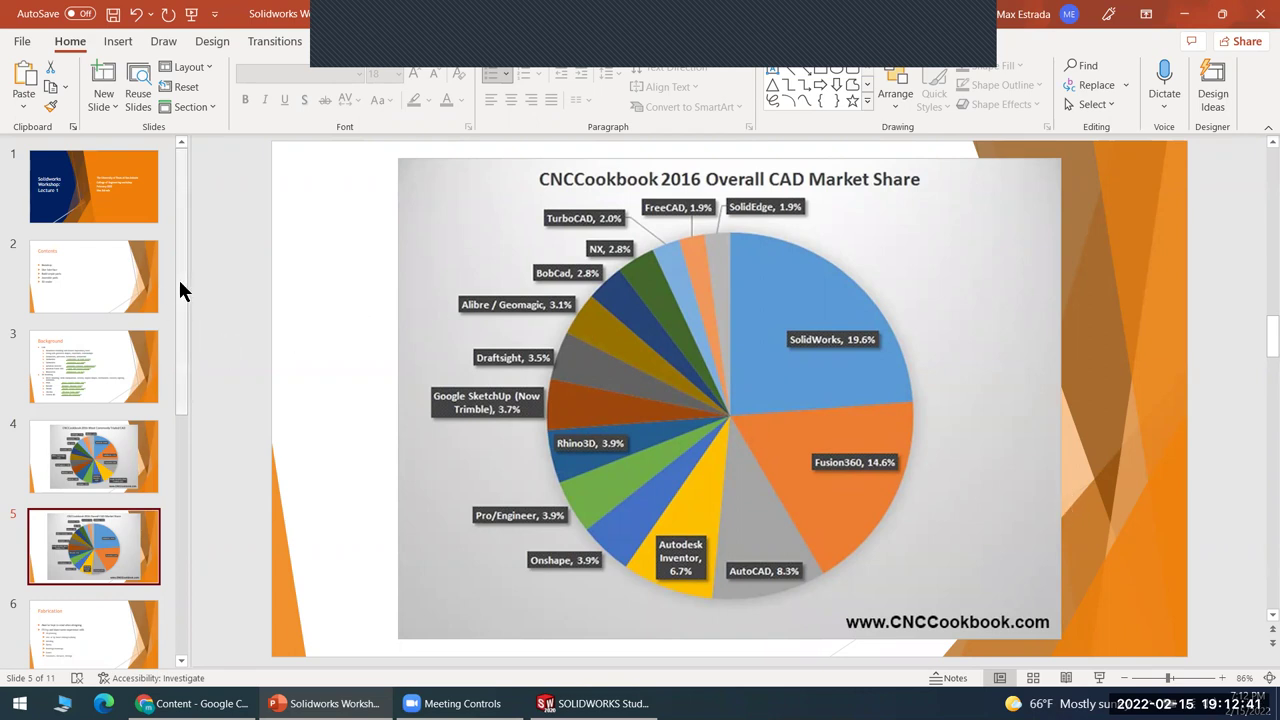
pyautogui.moveTo(180, 290); pyautogui.dragTo(182, 343)
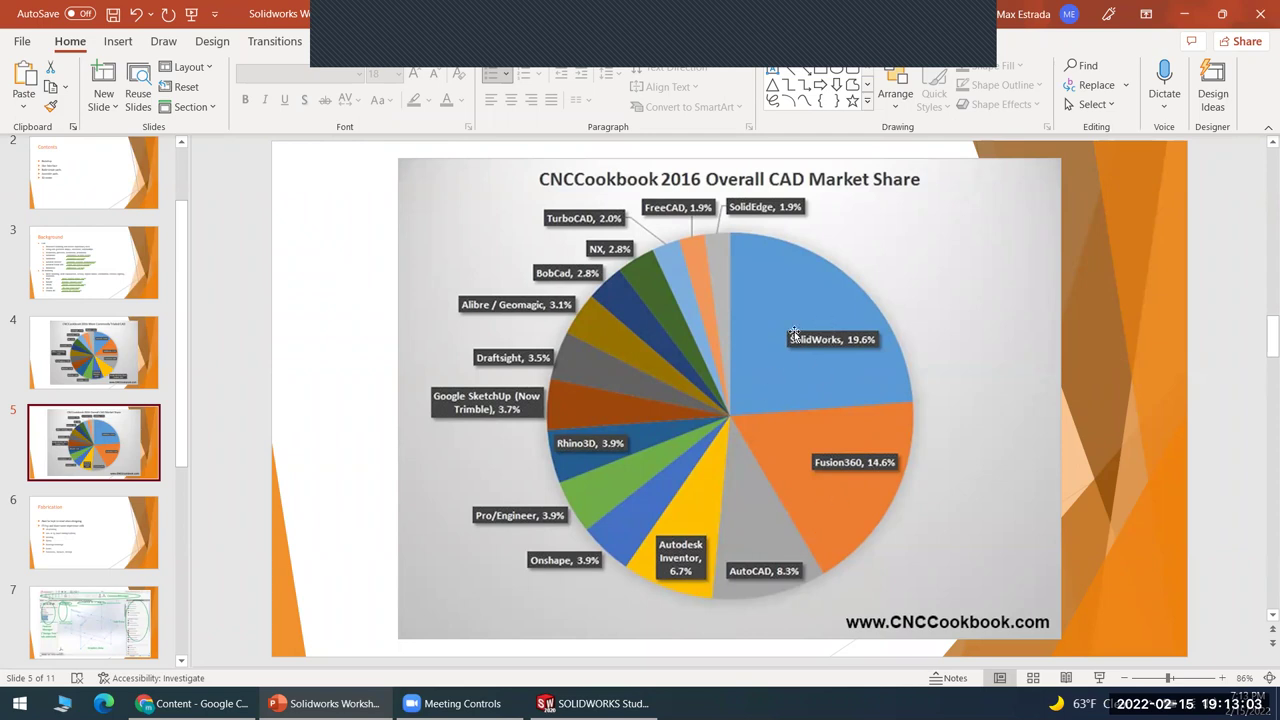
pyautogui.click(100, 532)
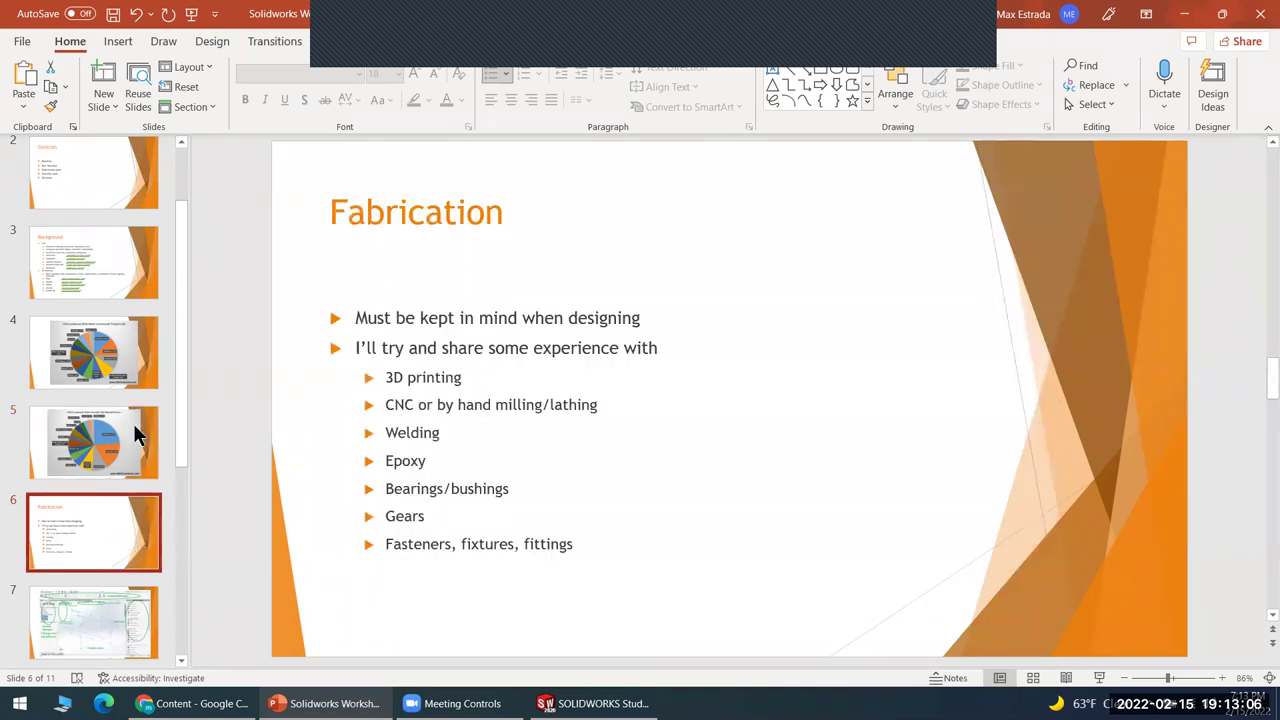
pyautogui.click(95, 266)
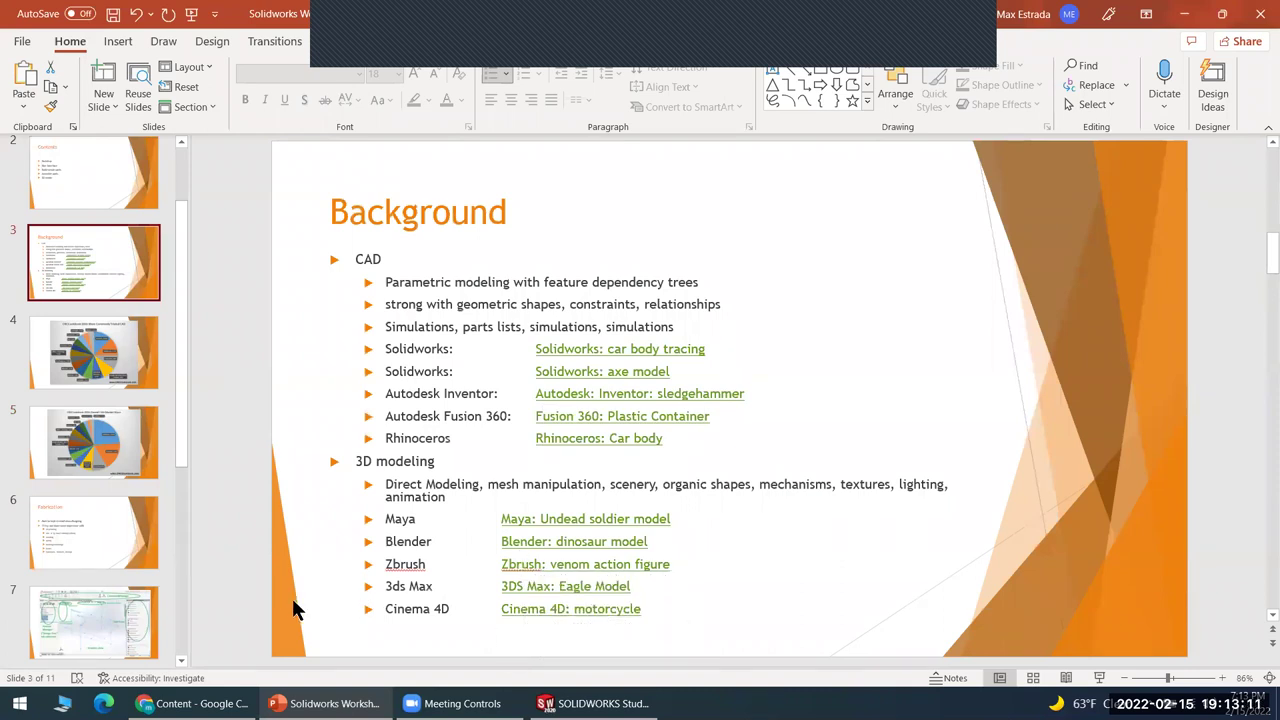
pyautogui.scroll(-2, 176, 407)
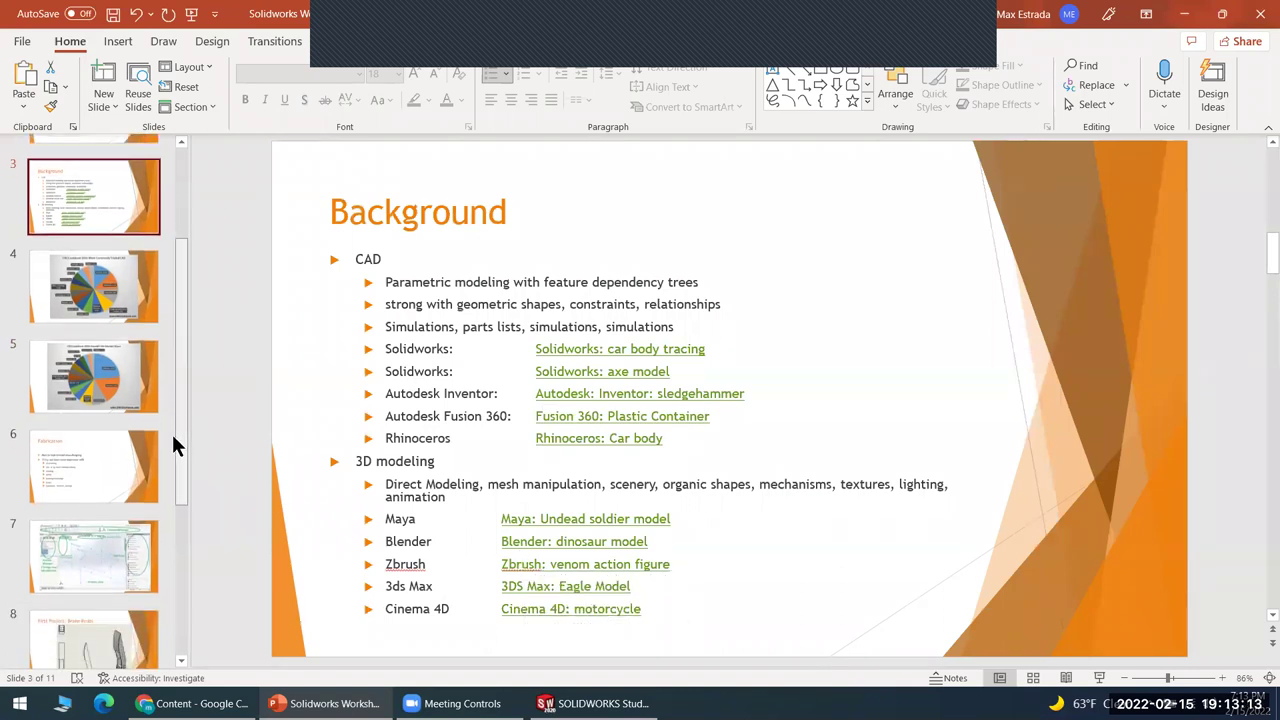
pyautogui.click(88, 428)
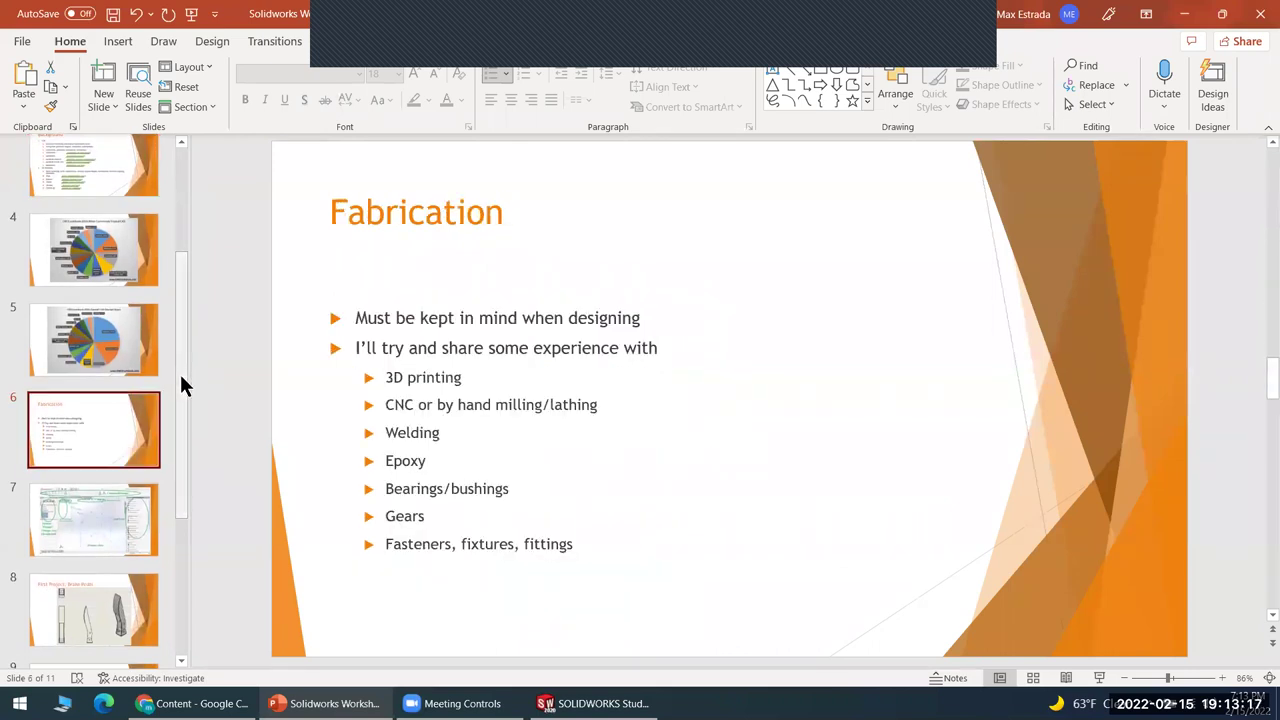
pyautogui.scroll(-1, 180, 400)
pyautogui.scroll(-1, 182, 430)
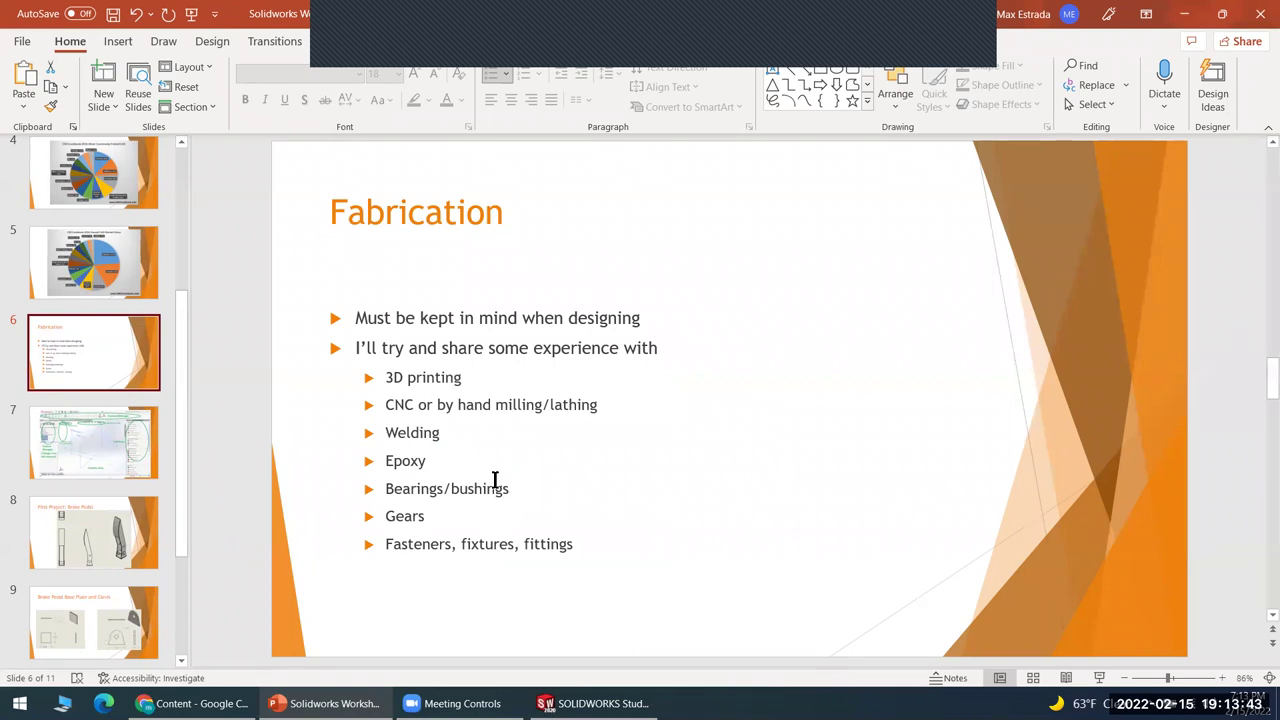
pyautogui.moveTo(461, 377); pyautogui.dragTo(391, 379)
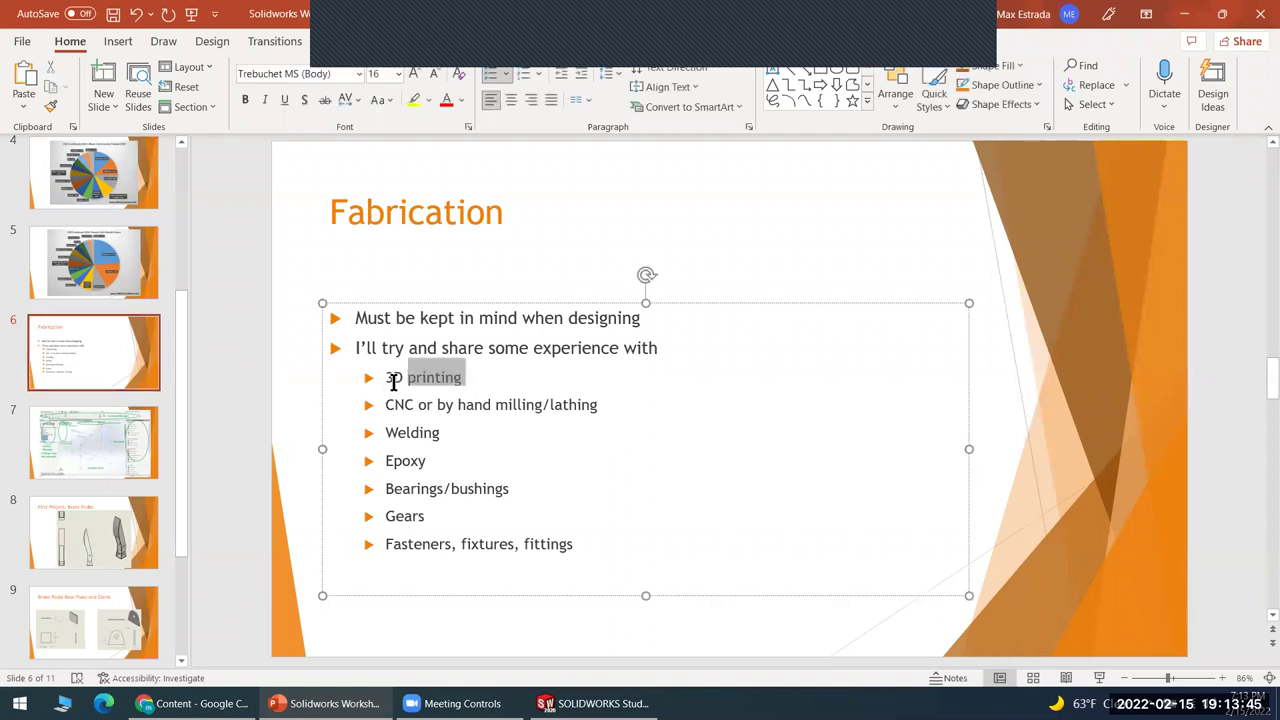
pyautogui.click(417, 405)
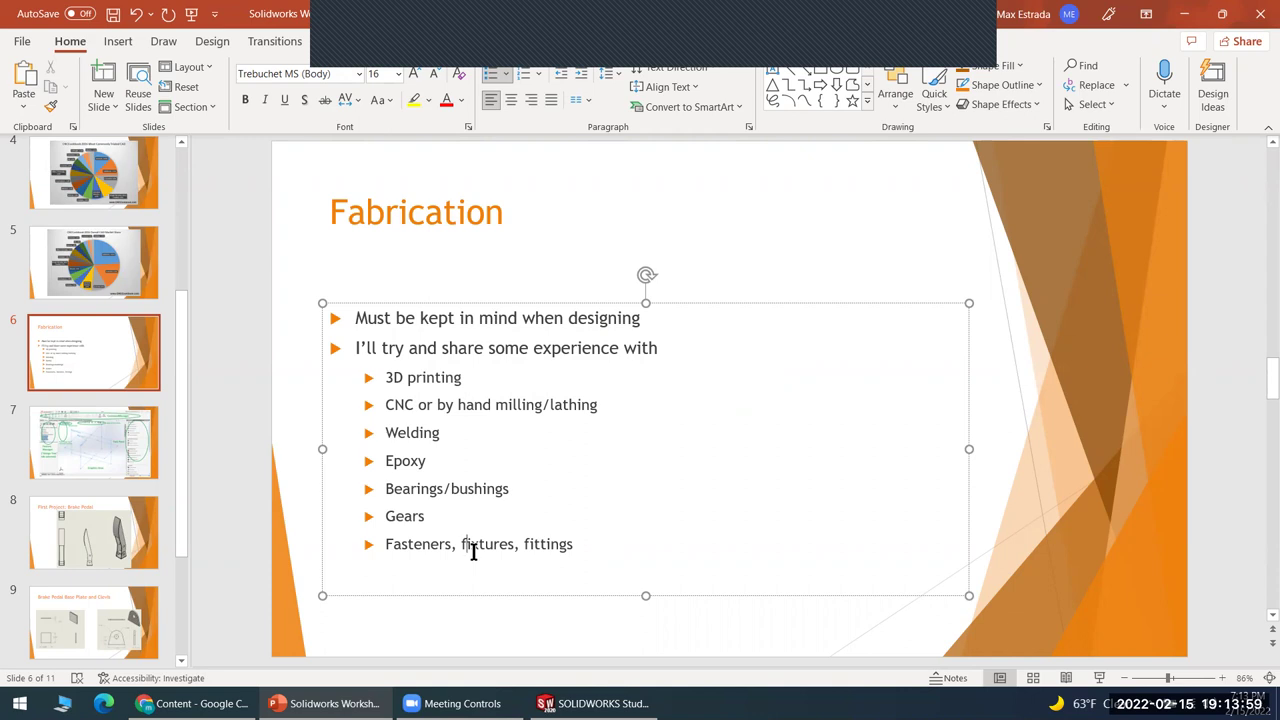
# - Show slide 7's annotated SOLIDWORKS interface, then bring the SOLIDWORKS window forward
pyautogui.click(124, 450)
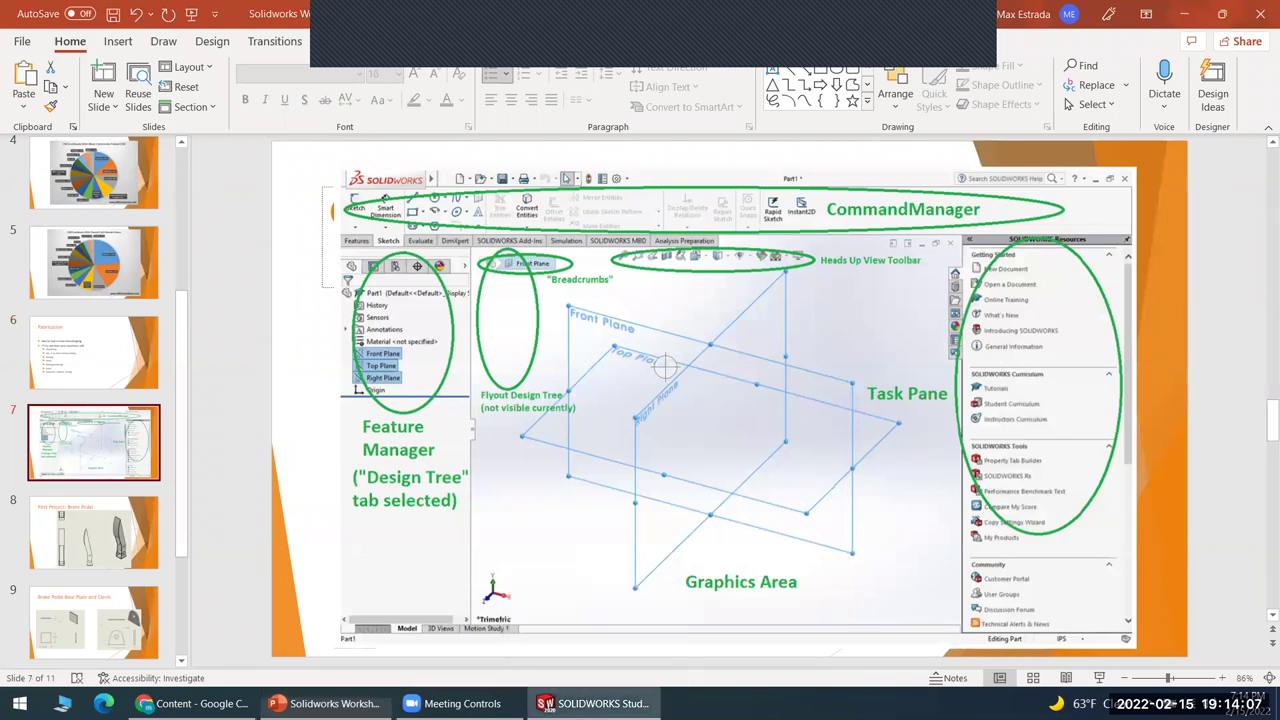
pyautogui.click(593, 703)
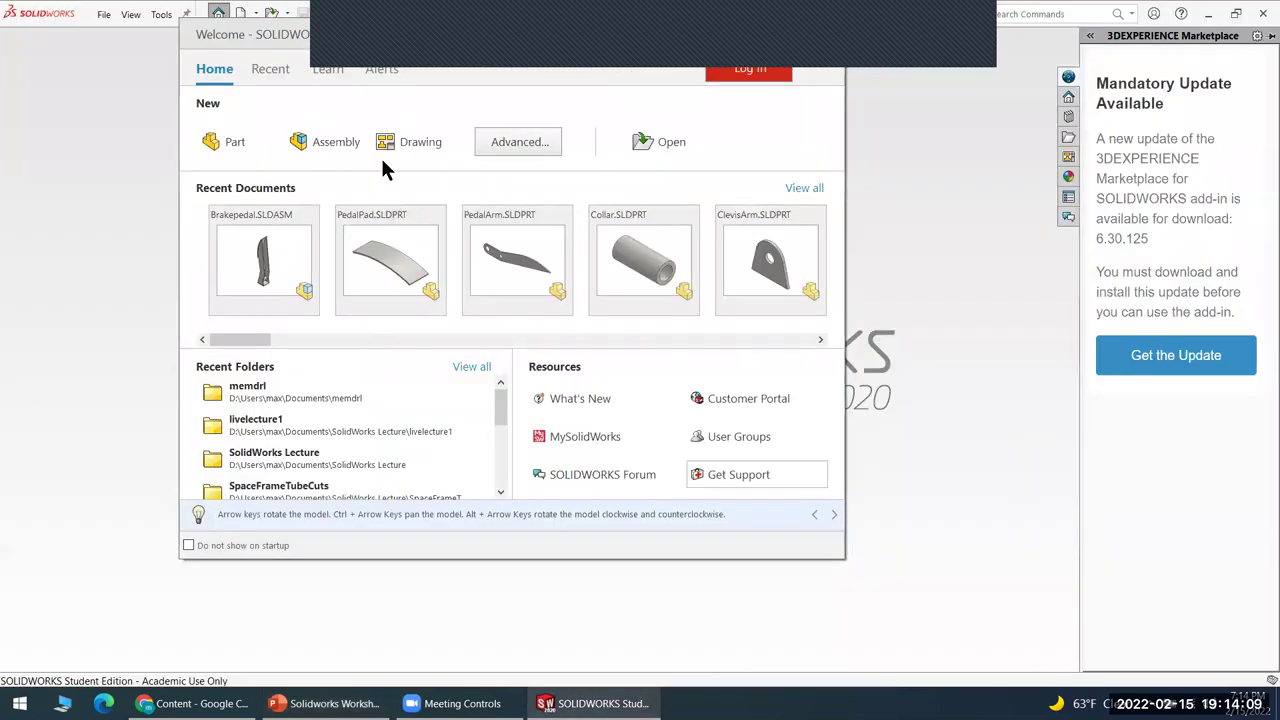
# - Create blank part Part1 and clear the dropdown and 3DEXPERIENCE Marketplace update pane
pyautogui.click(226, 145)
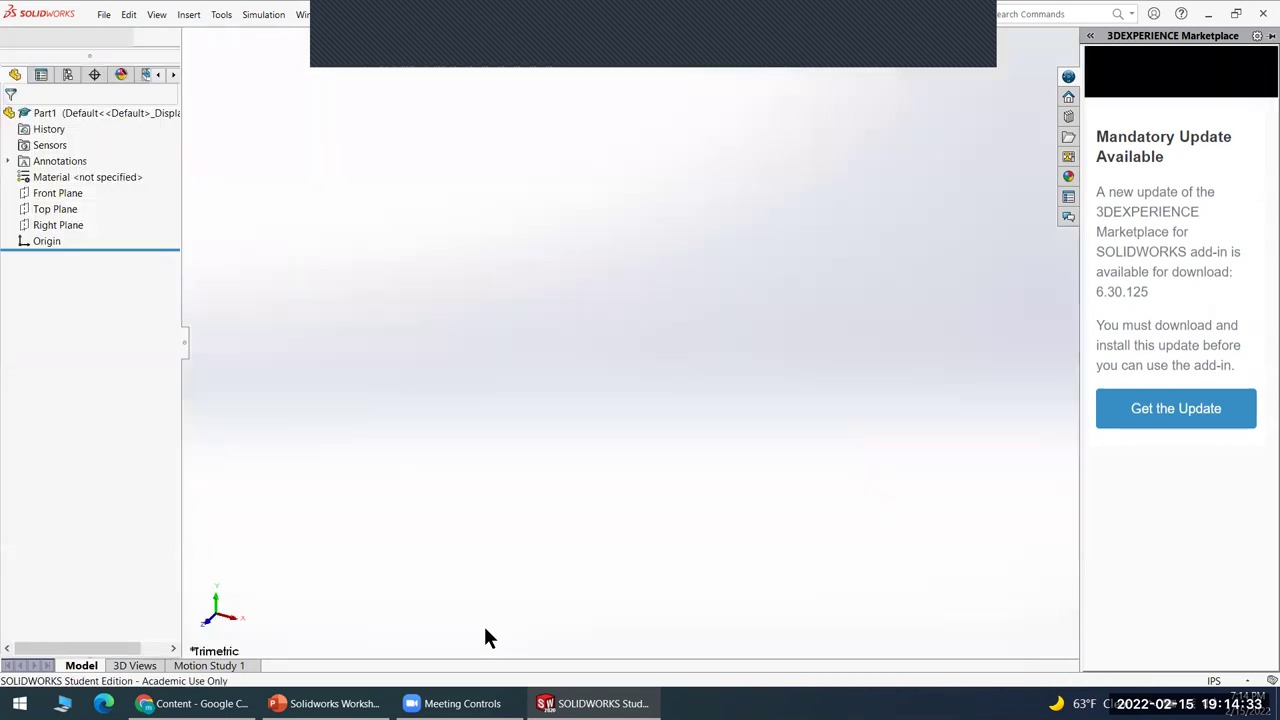
pyautogui.click(946, 5)
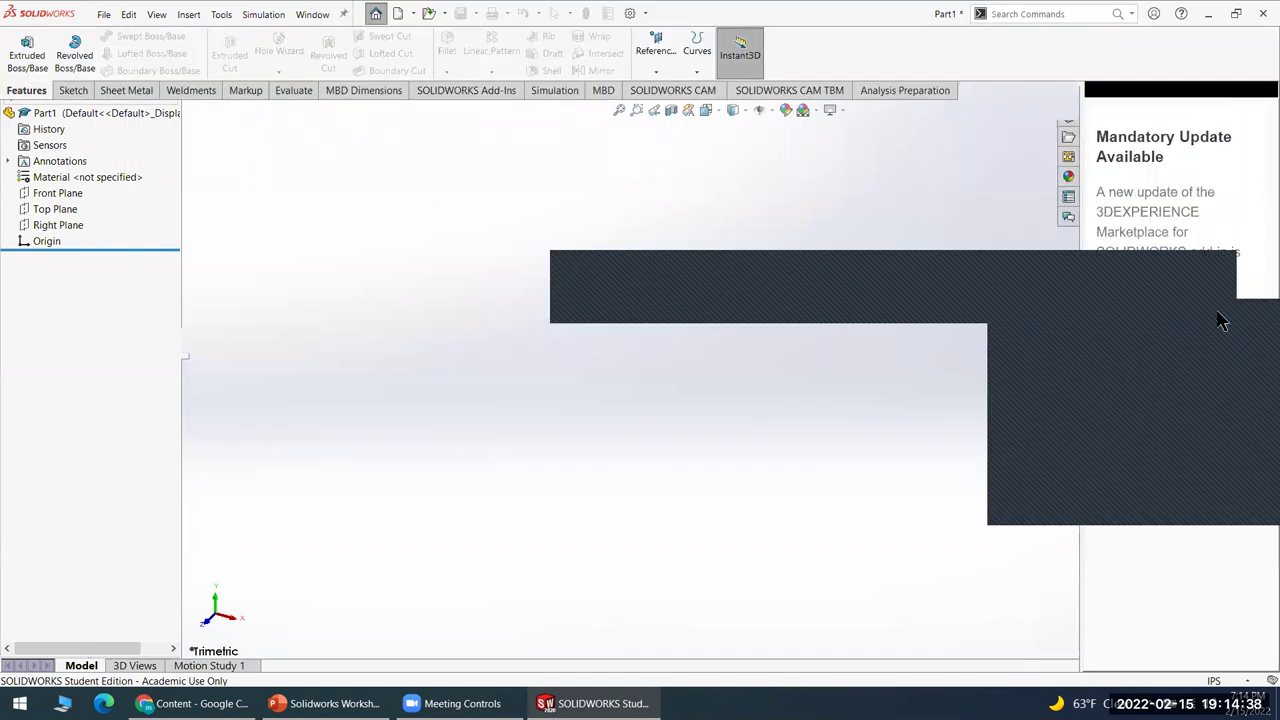
pyautogui.click(1167, 272)
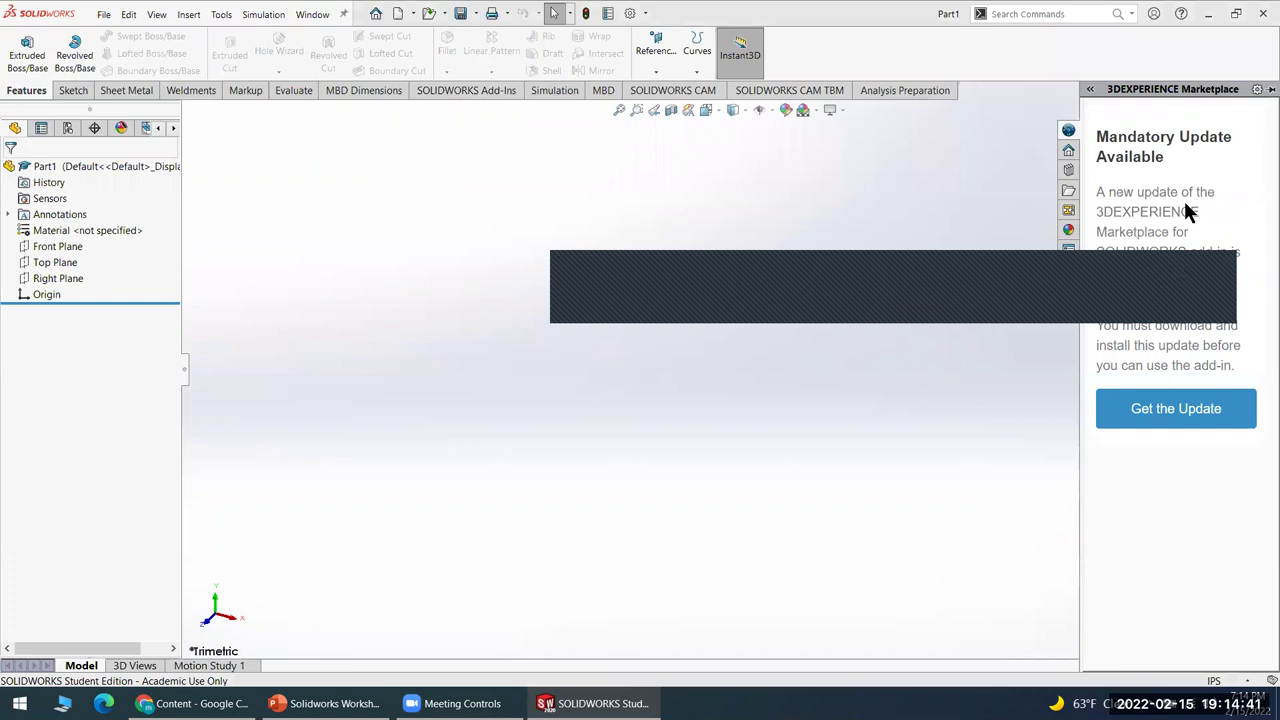
pyautogui.click(843, 482)
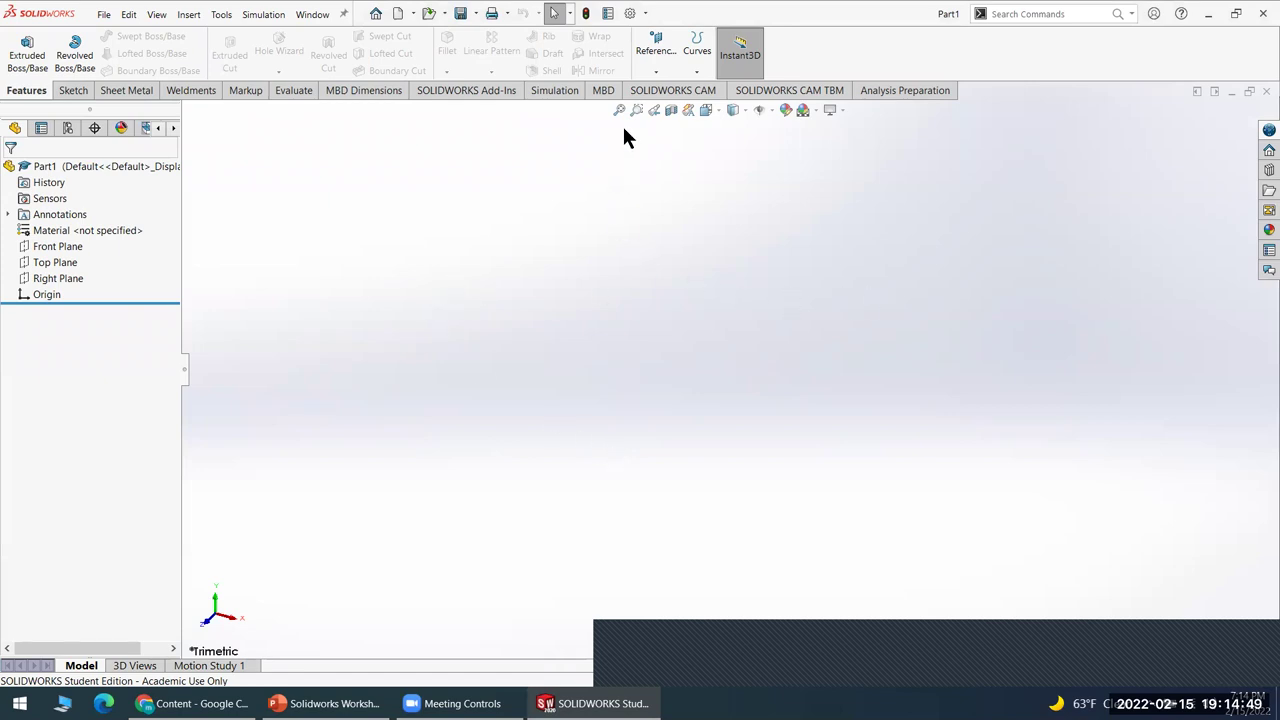
# - Verify in Document Properties > Units that Part1 uses IPS (inch, pound, second)
pyautogui.click(630, 13)
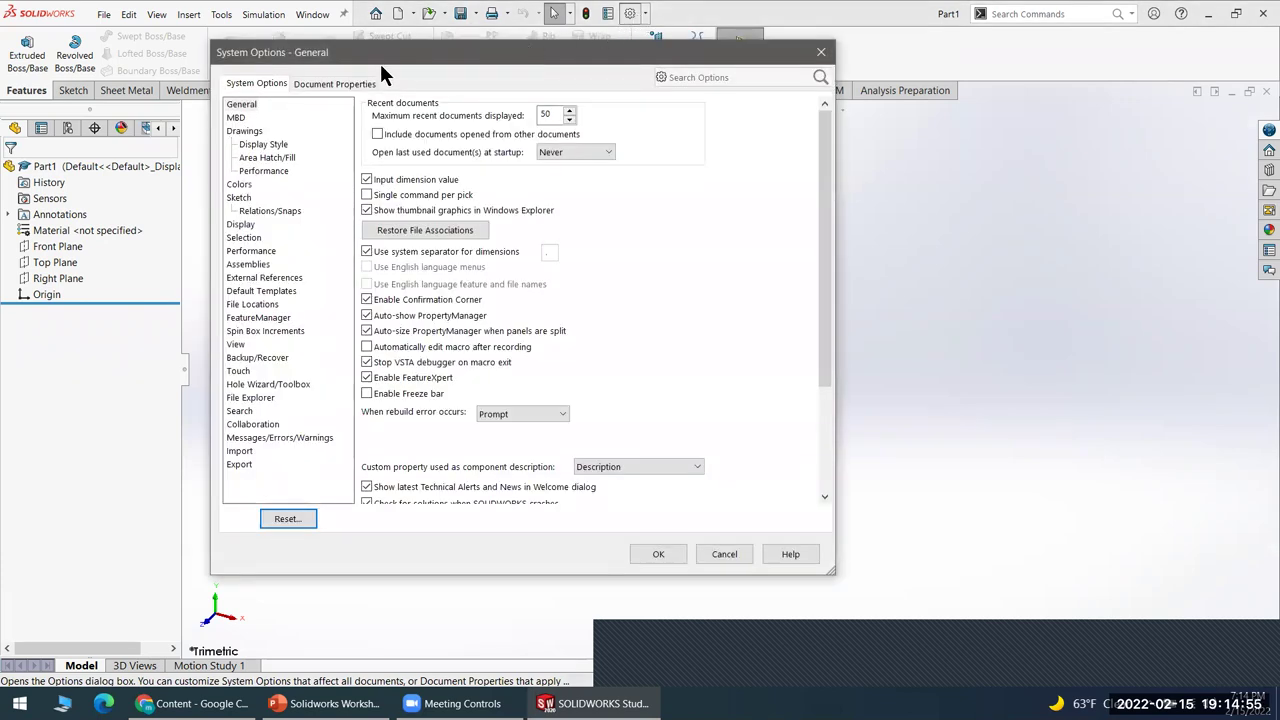
pyautogui.click(312, 84)
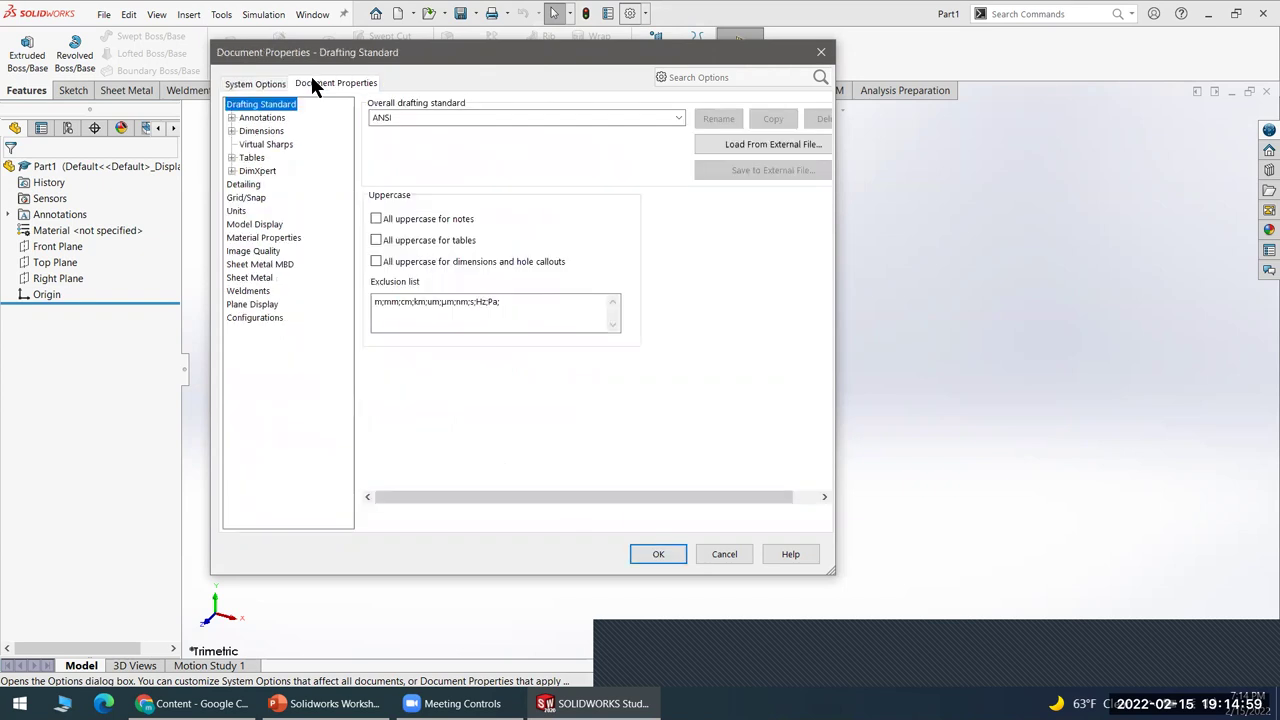
pyautogui.click(236, 211)
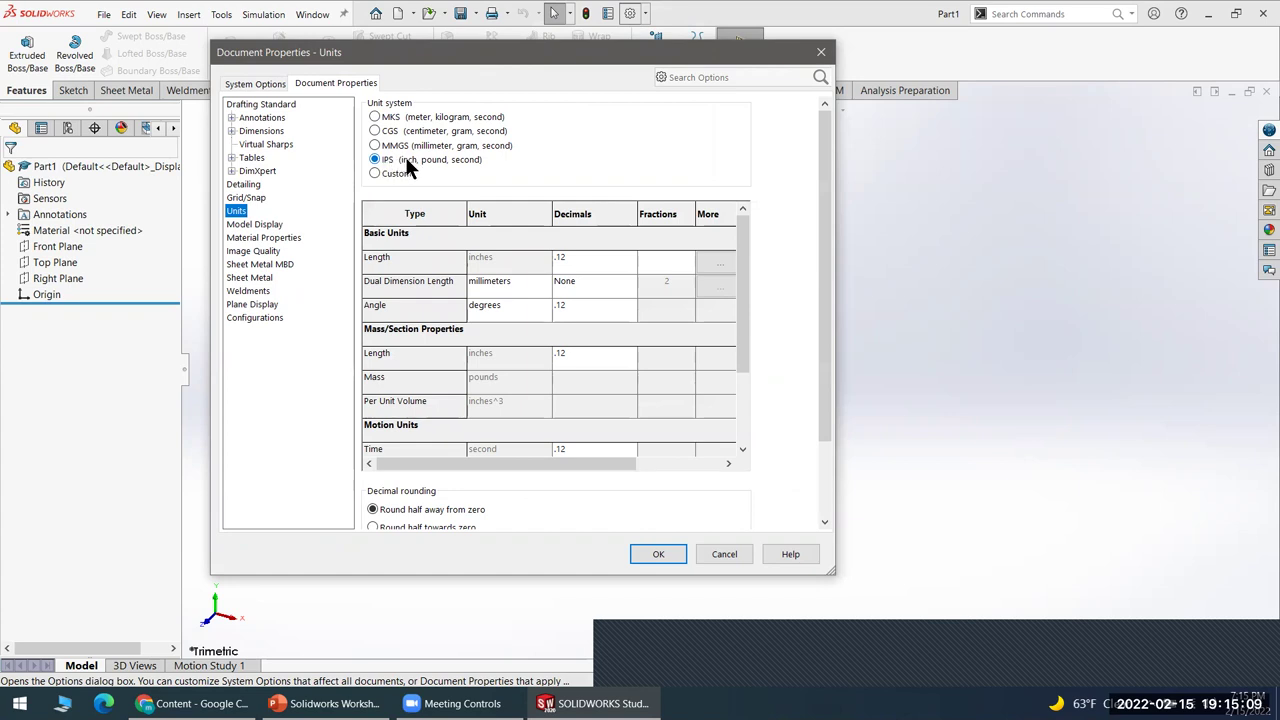
pyautogui.click(657, 556)
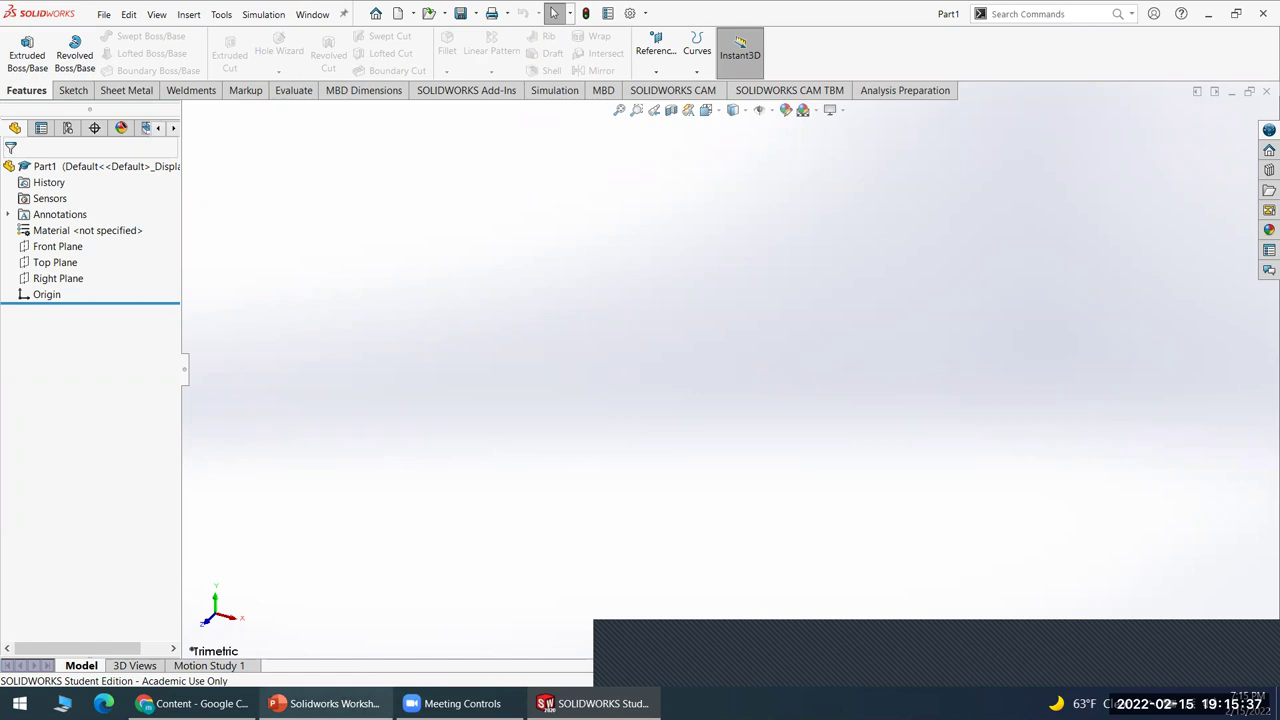
# - Alternate between the workshop slides and SOLIDWORKS, reopening the 3DEXPERIENCE Marketplace pane
pyautogui.click(366, 700)
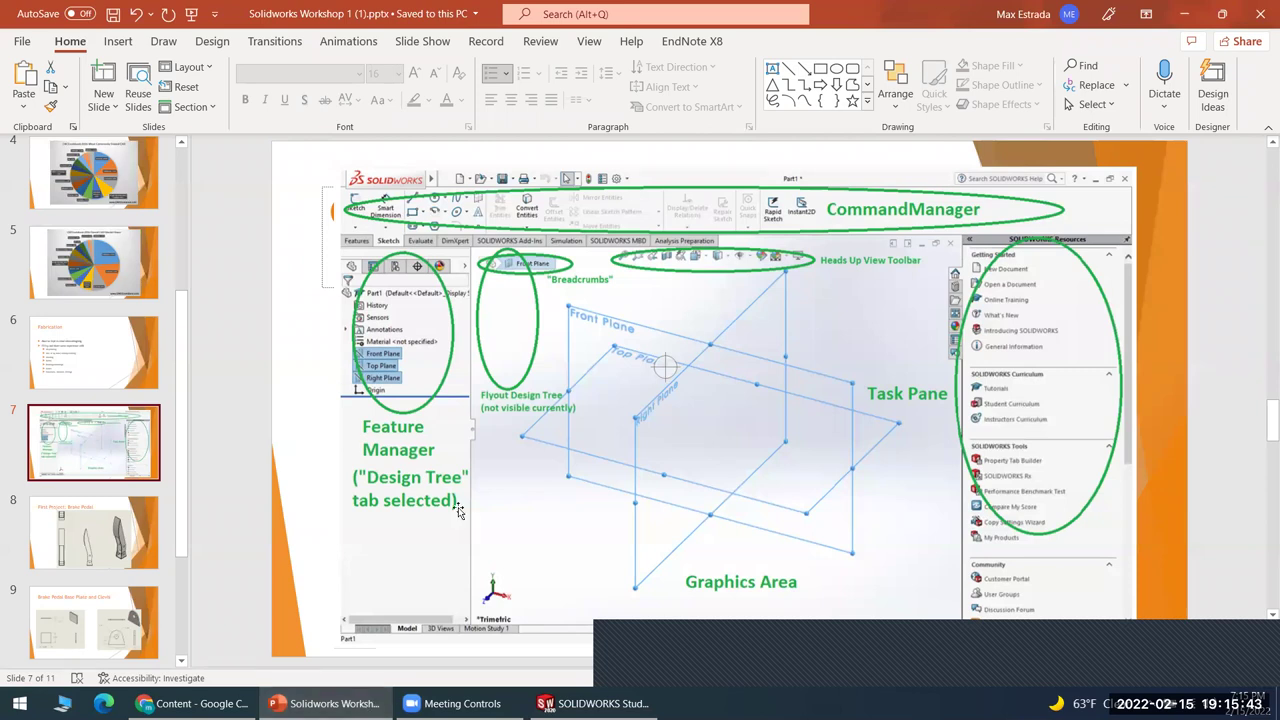
pyautogui.hotkey('alt', 'Tab')
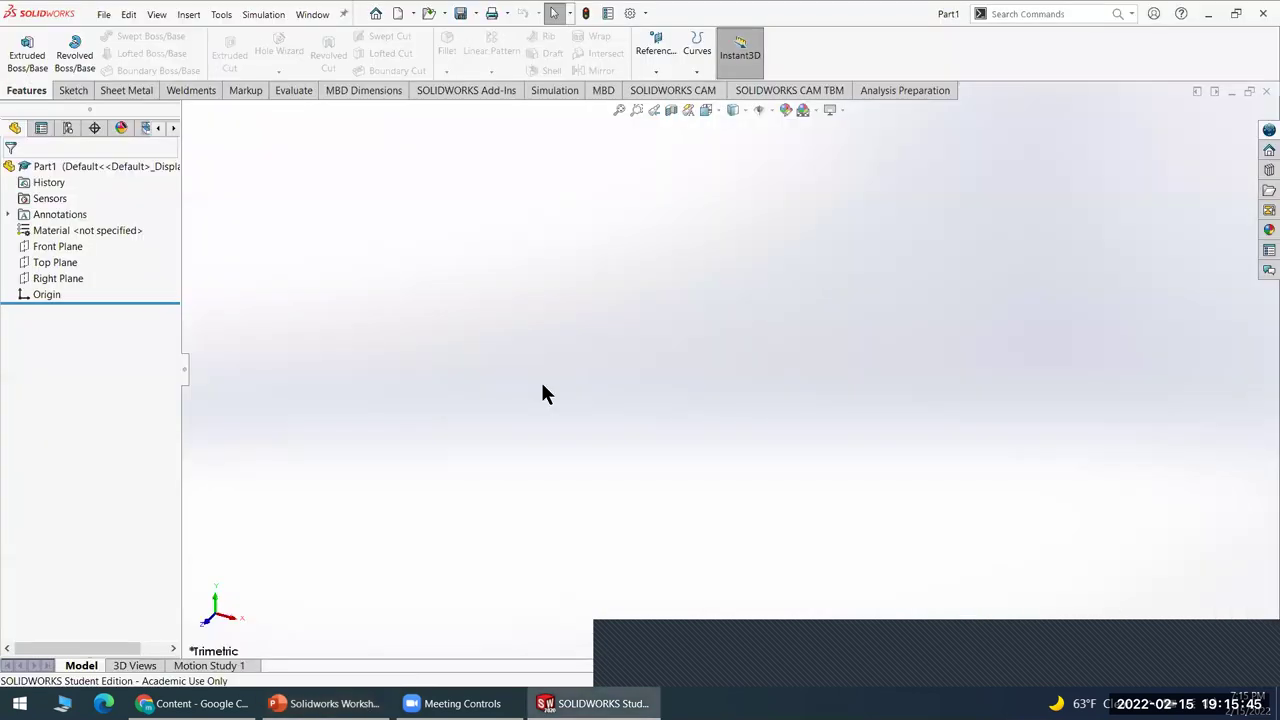
pyautogui.click(1267, 132)
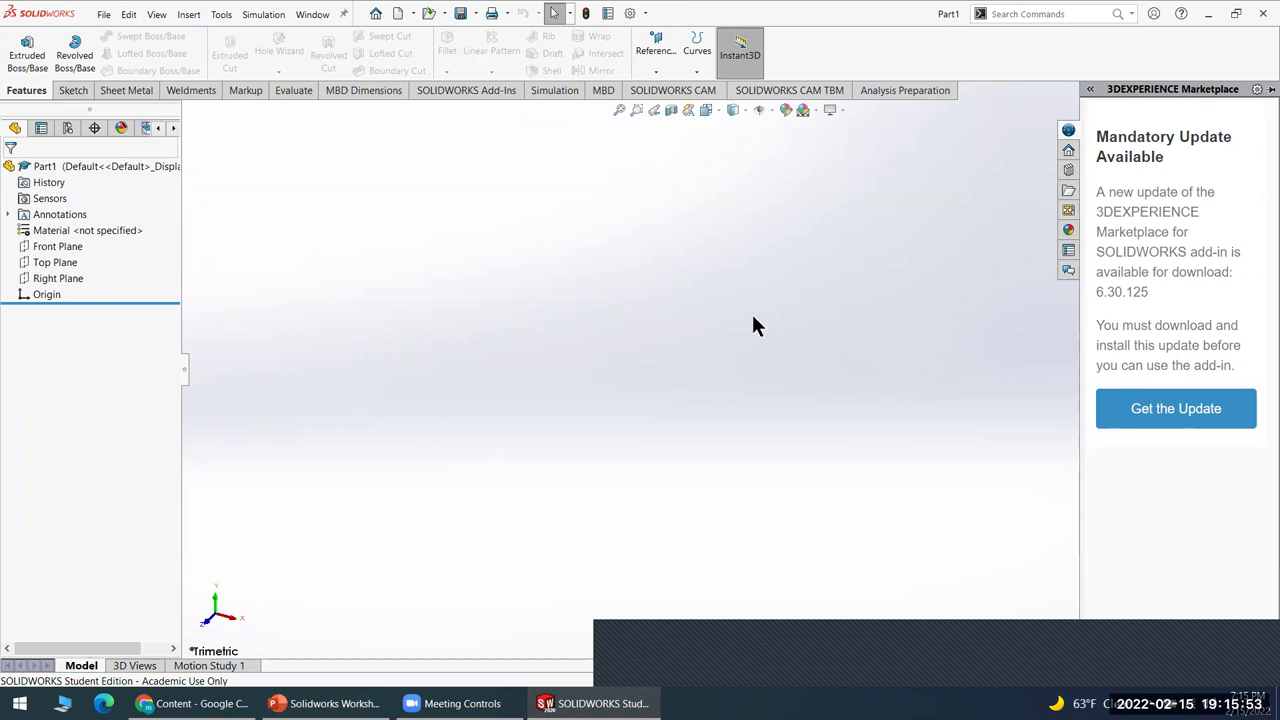
pyautogui.click(330, 703)
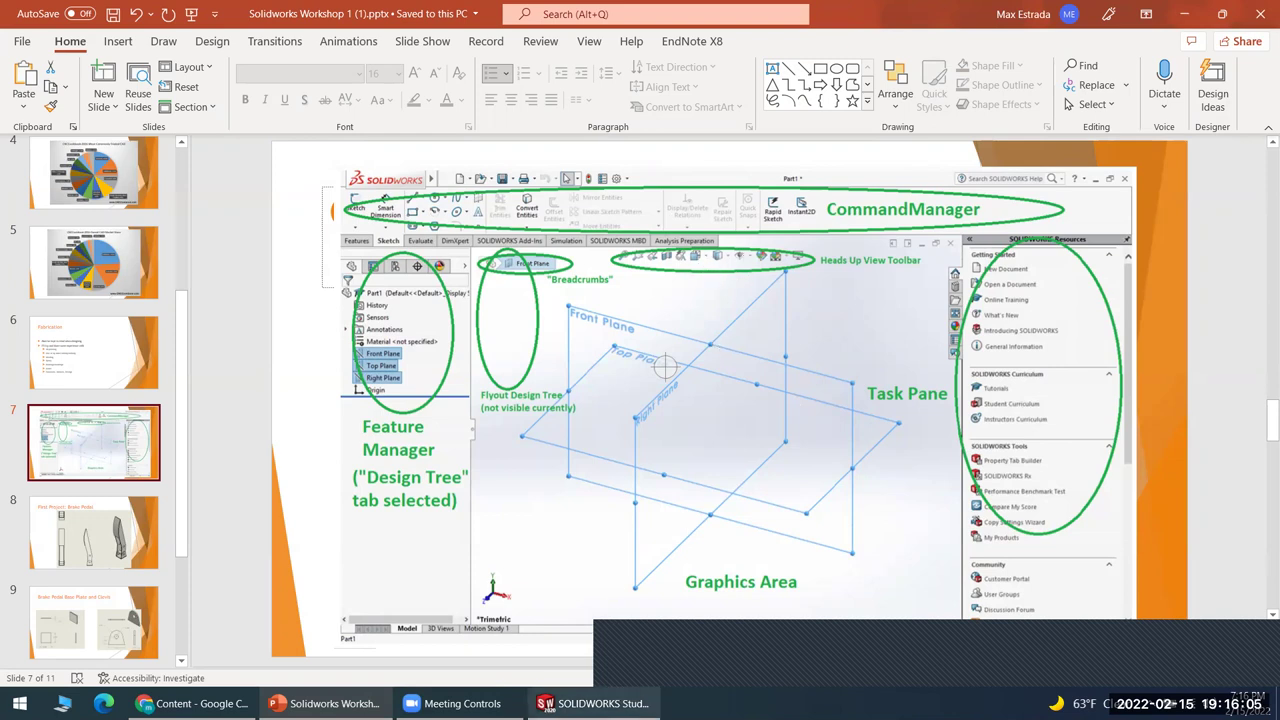
pyautogui.click(595, 703)
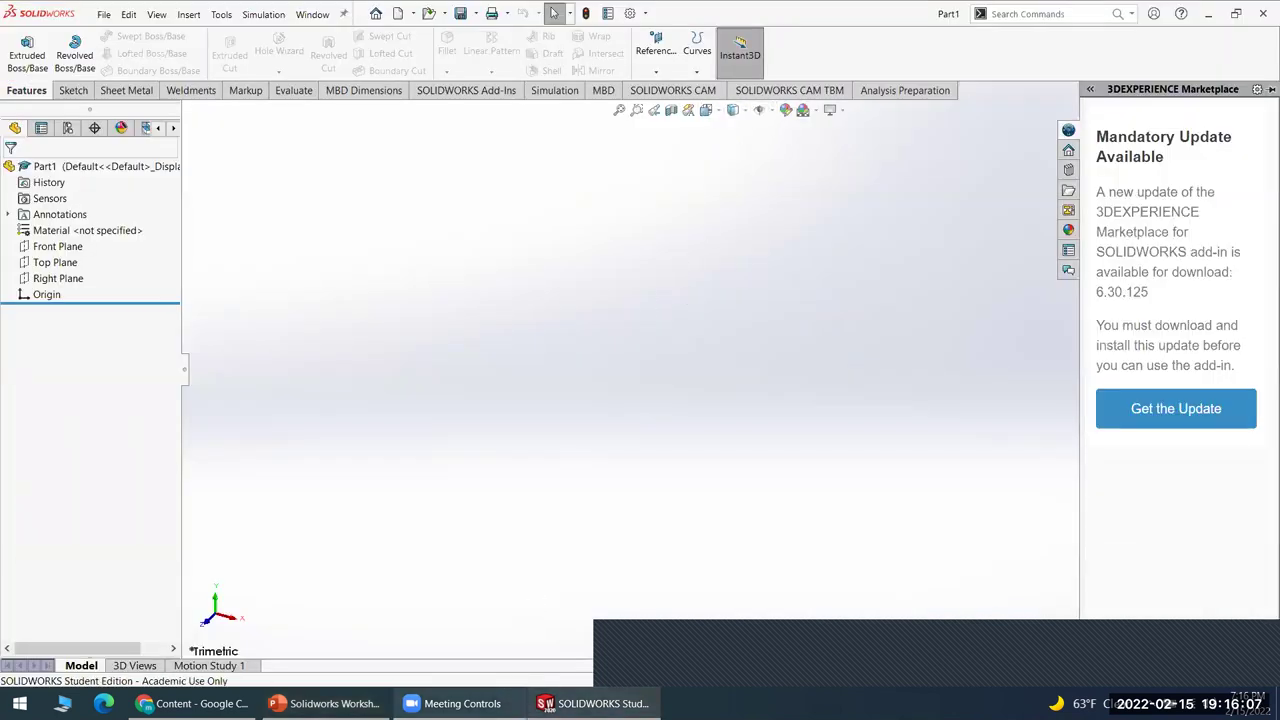
pyautogui.click(330, 703)
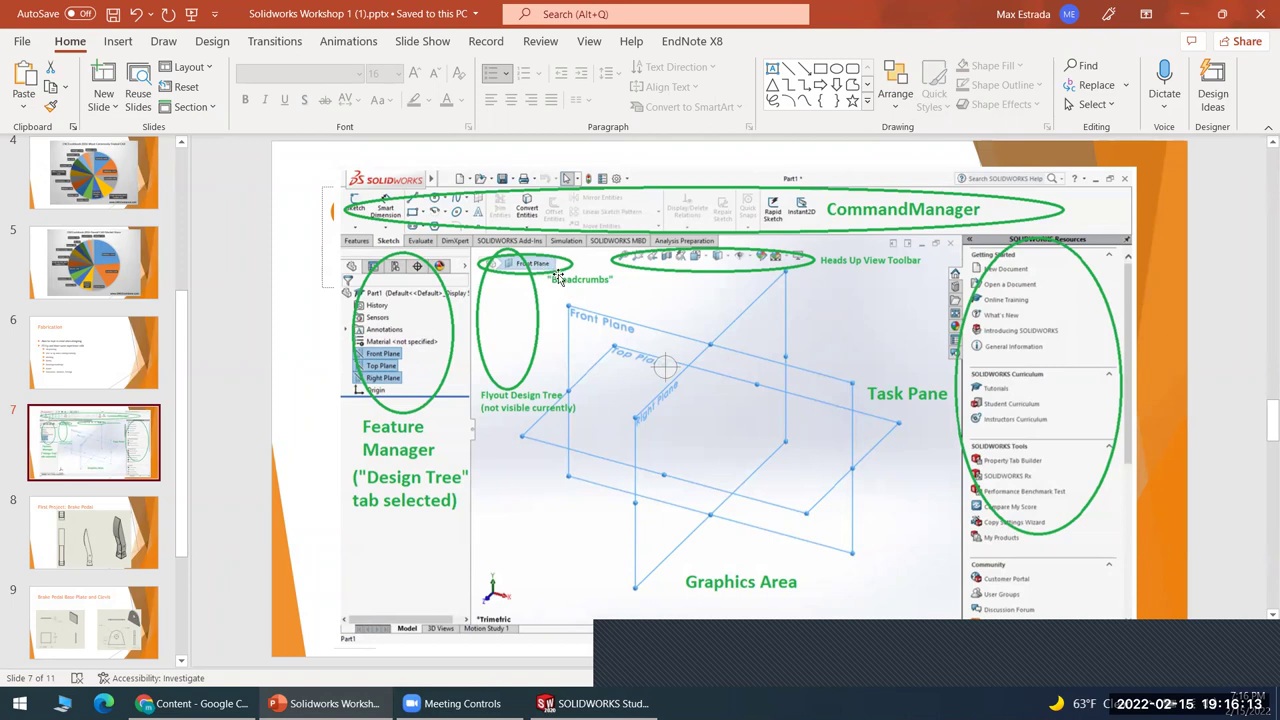
pyautogui.hotkey('alt', 'Tab')
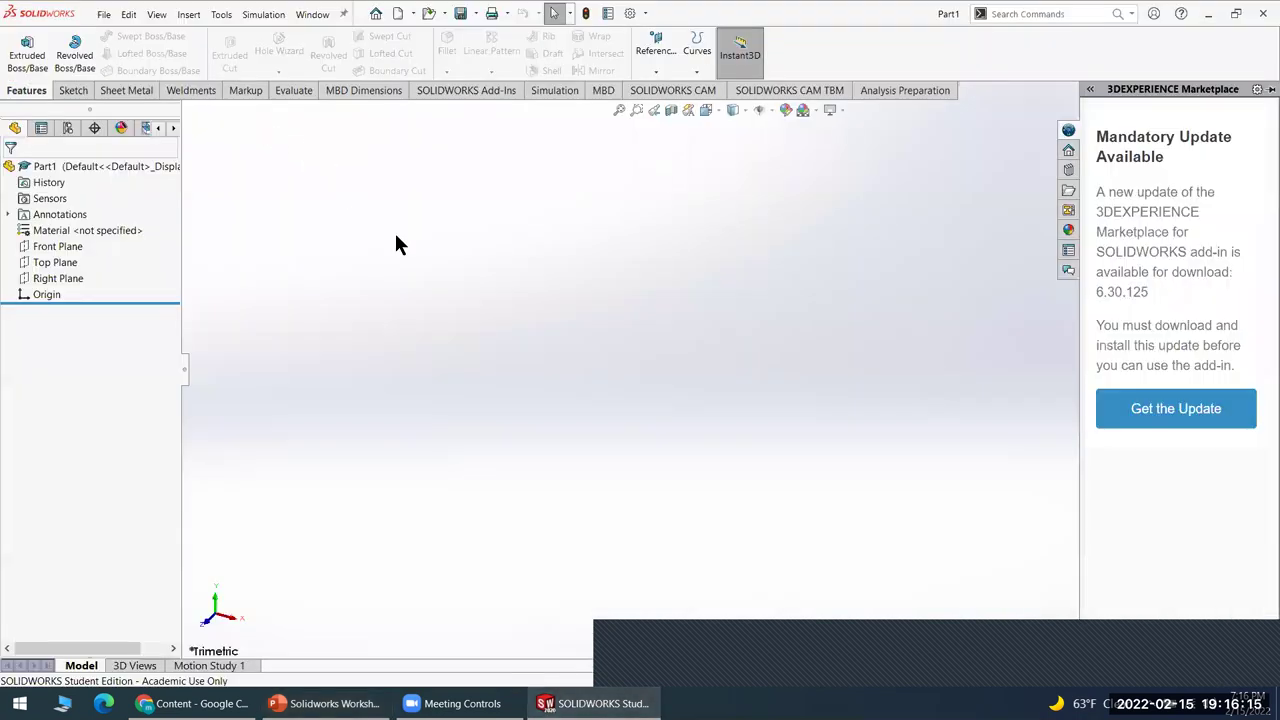
pyautogui.hotkey('alt', 'Tab')
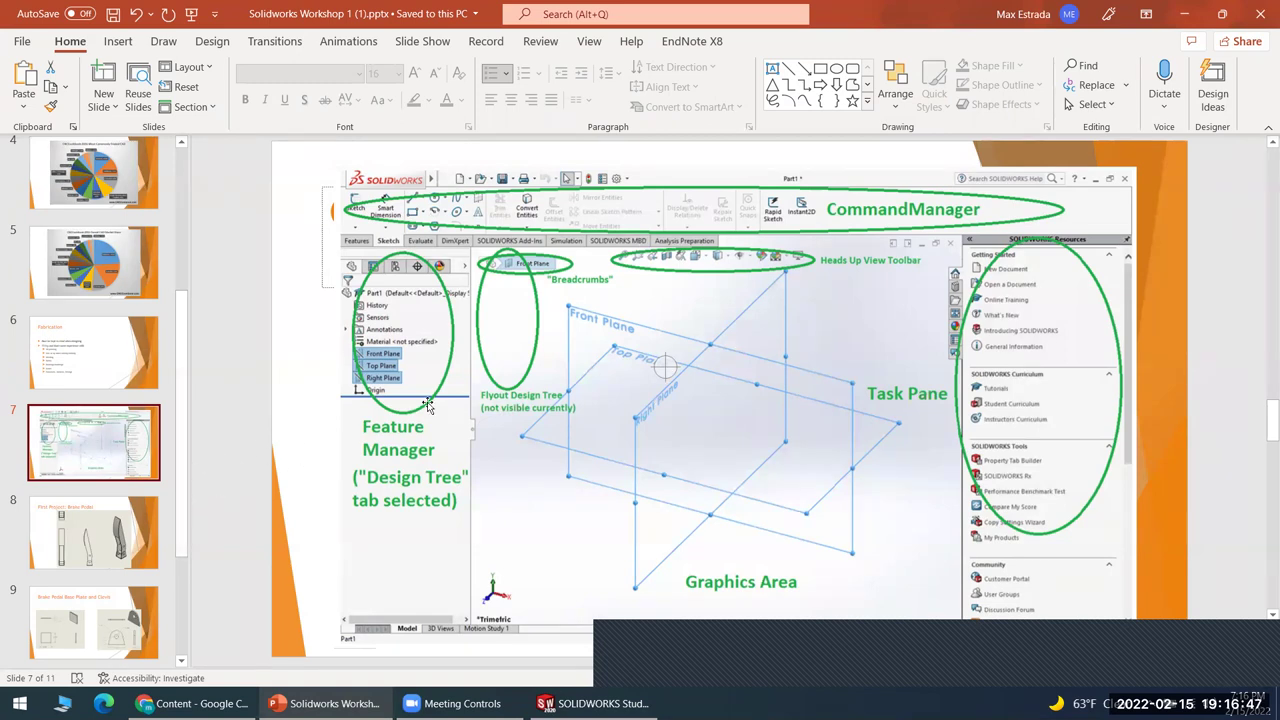
pyautogui.moveTo(590, 703)
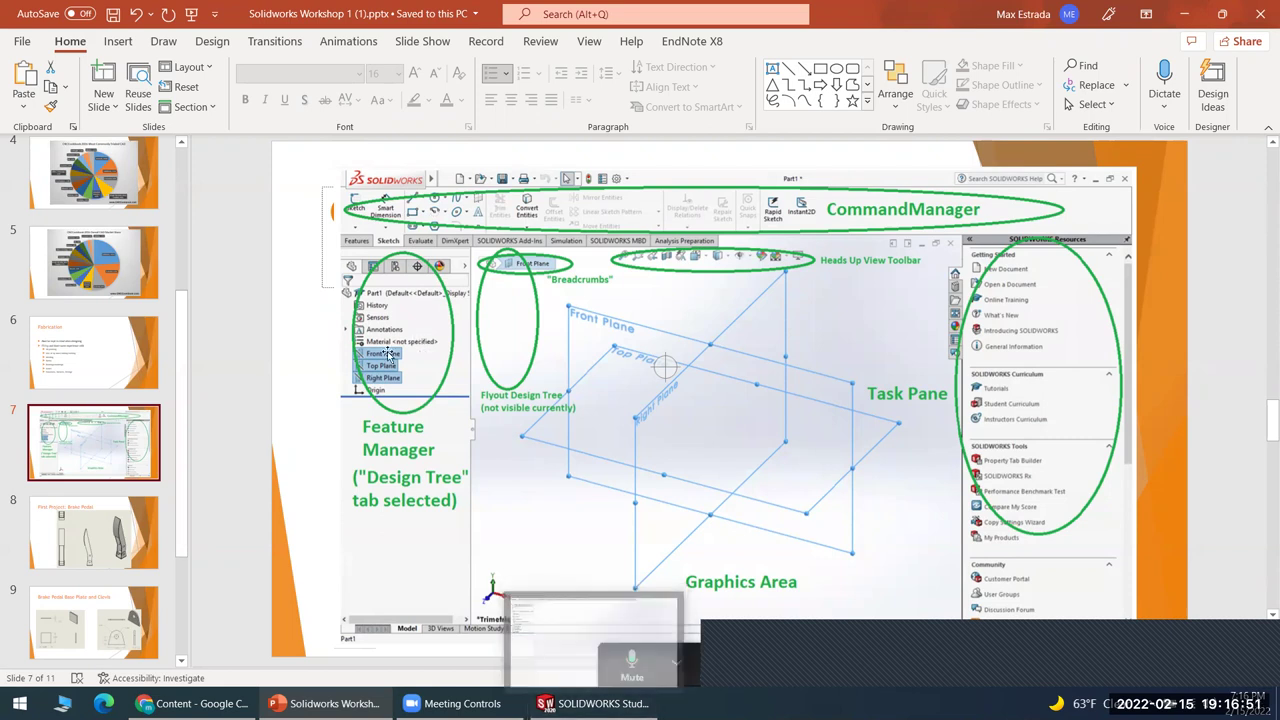
pyautogui.hotkey('alt', 'Tab')
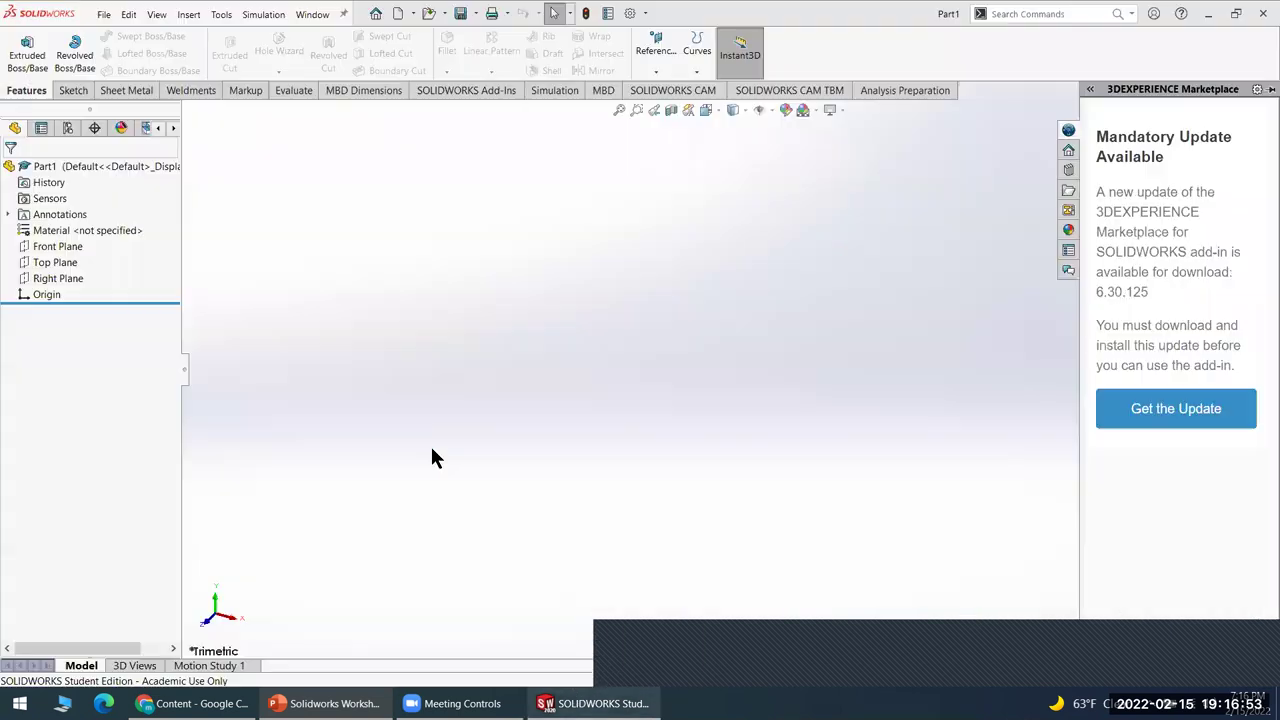
# - Highlight the Front, Top and Right Planes, the Origin and Material one at a time
pyautogui.click(65, 247)
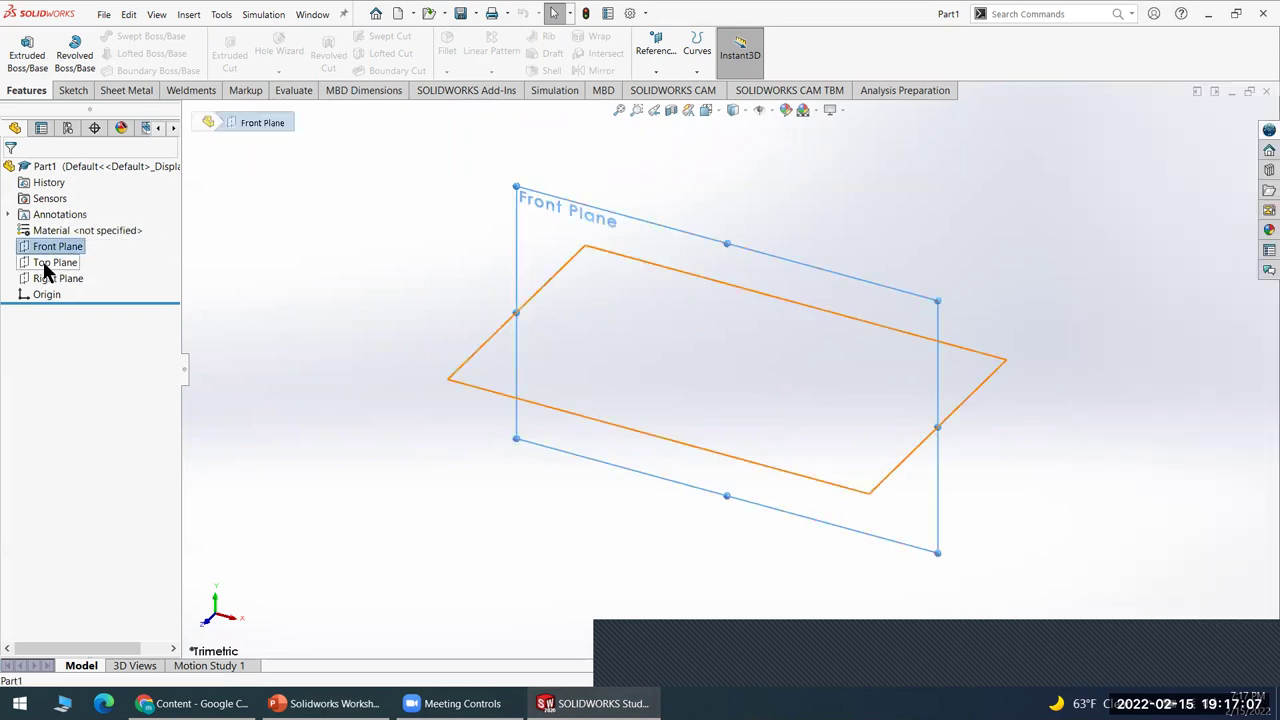
pyautogui.click(46, 264)
pyautogui.click(56, 280)
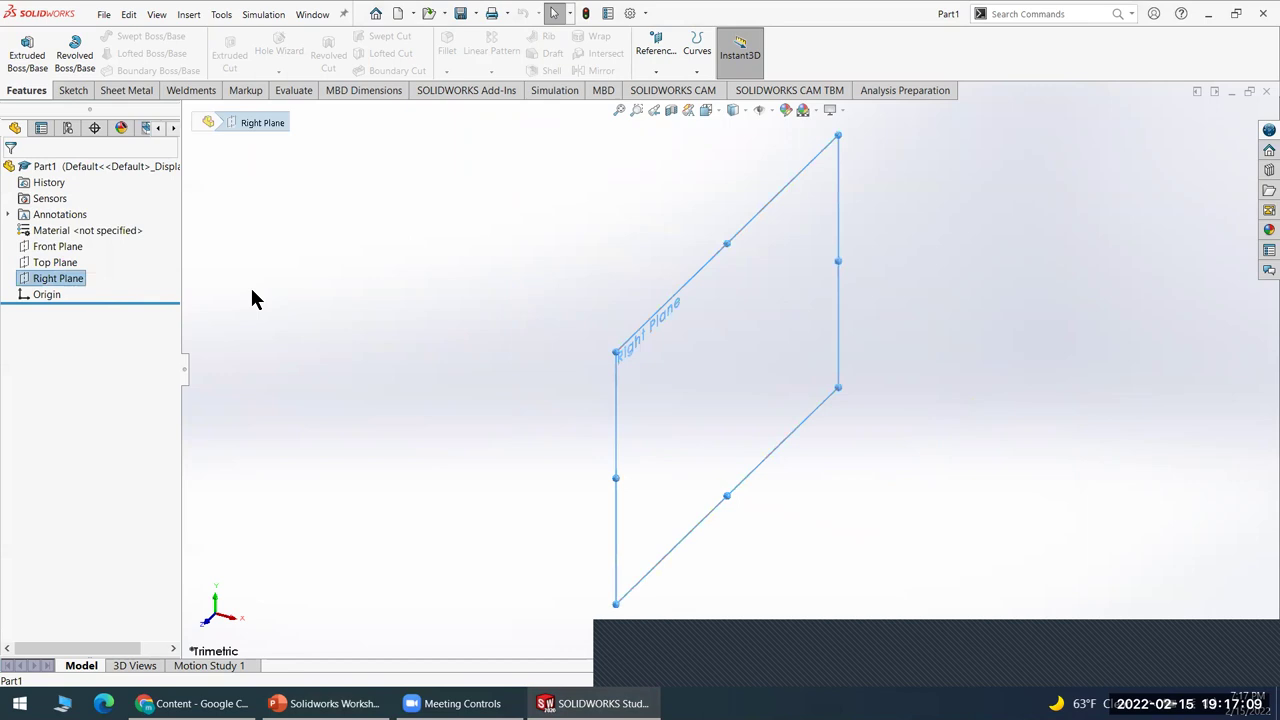
pyautogui.click(42, 297)
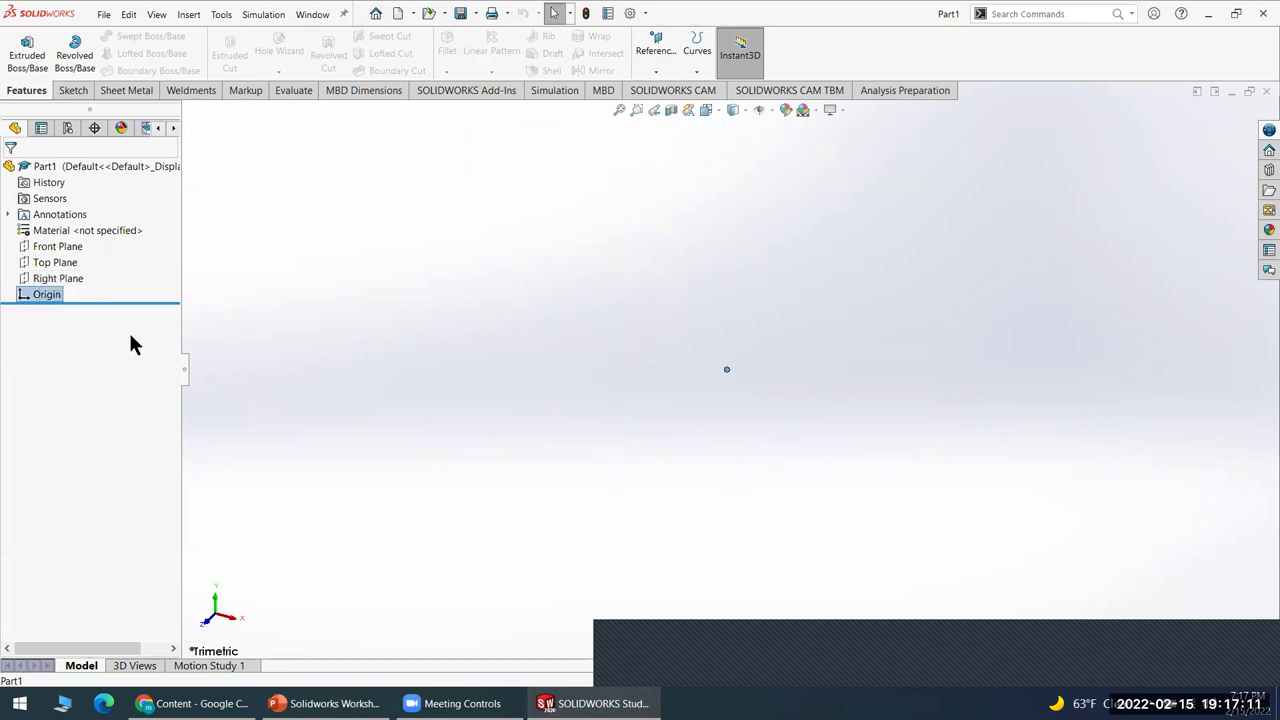
pyautogui.click(45, 226)
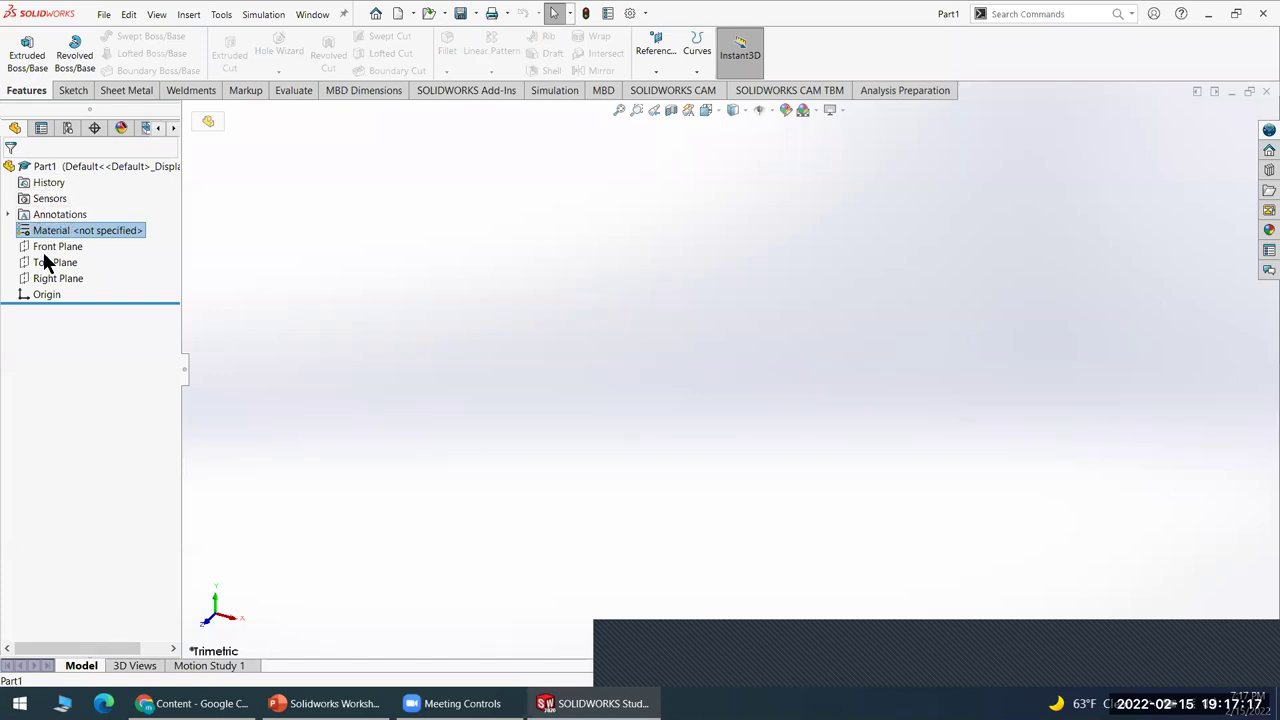
pyautogui.click(45, 248)
pyautogui.click(47, 261)
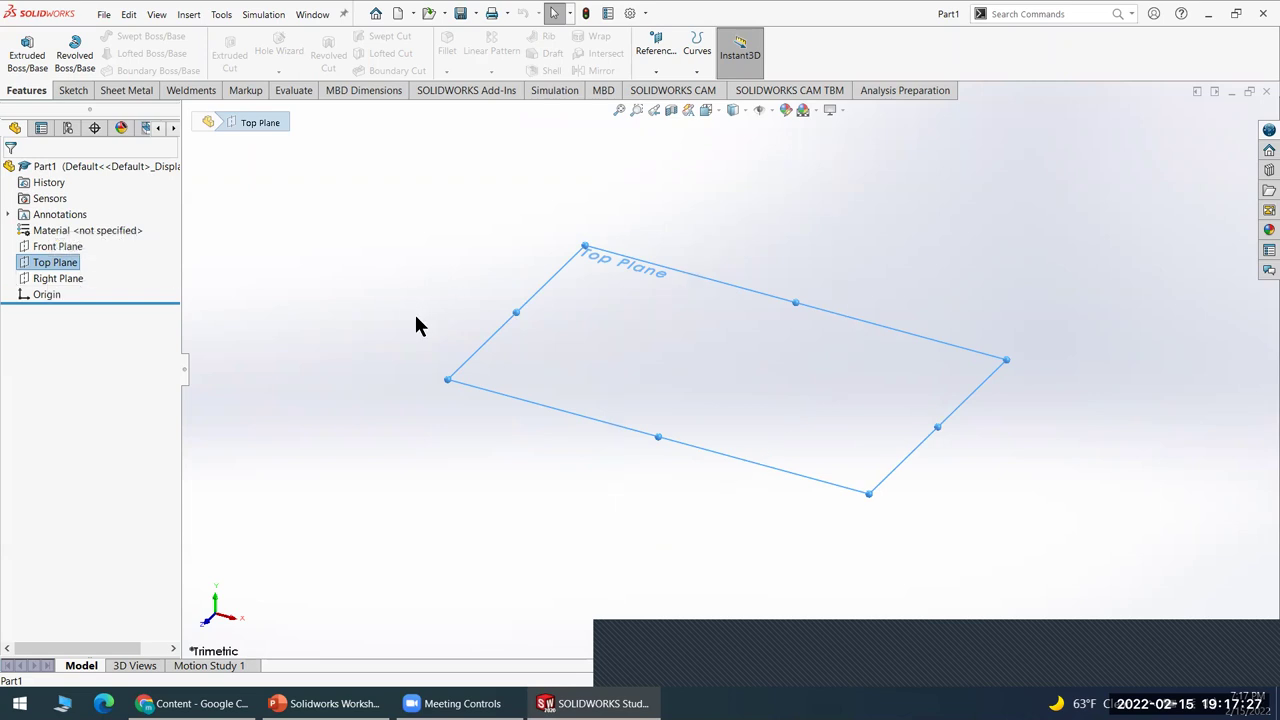
# - Multi-select the Front, Top and Right Planes plus the Origin to show them together
pyautogui.click(55, 248)
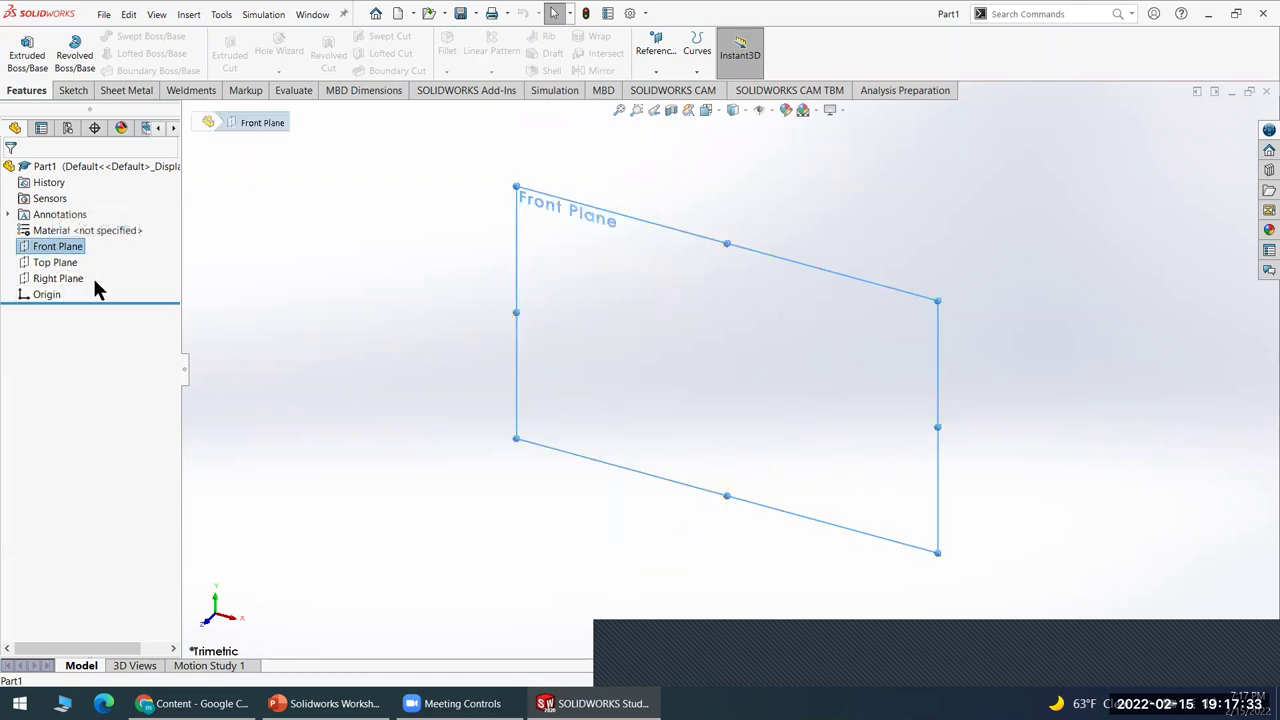
pyautogui.keyDown('ctrl'); pyautogui.click(57, 262); pyautogui.keyUp('ctrl')
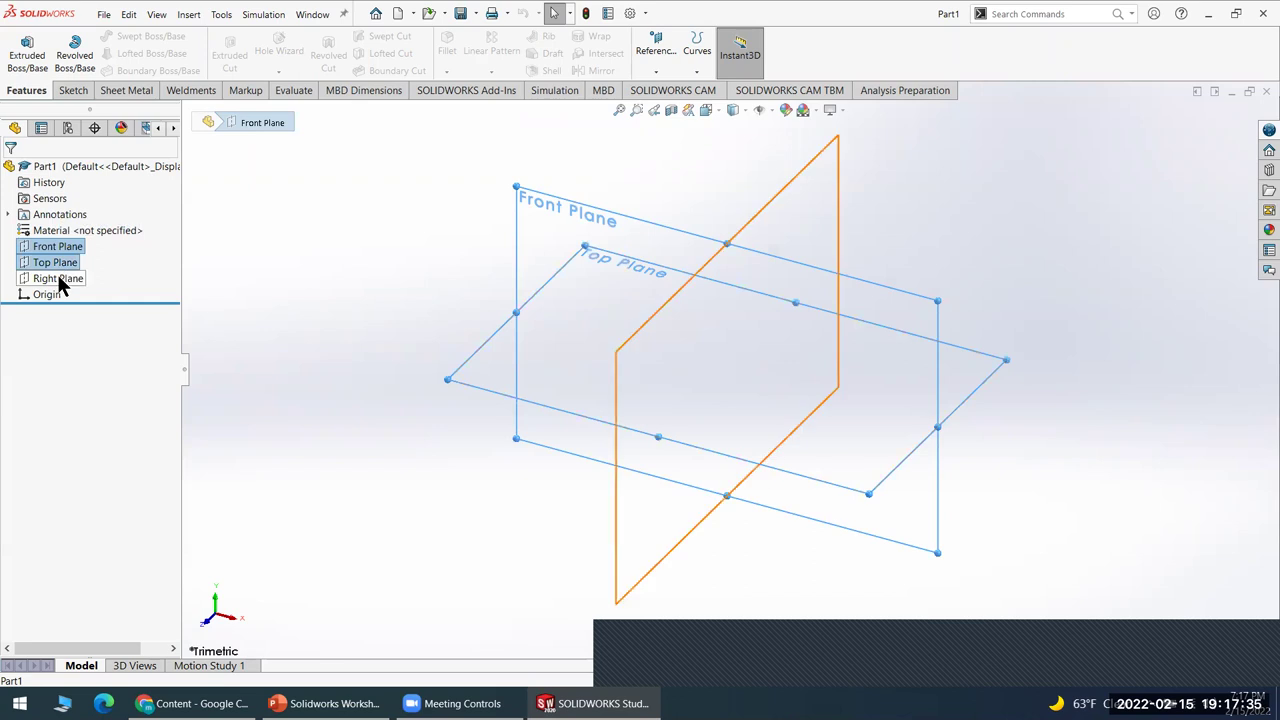
pyautogui.keyDown('ctrl'); pyautogui.click(58, 279); pyautogui.keyUp('ctrl')
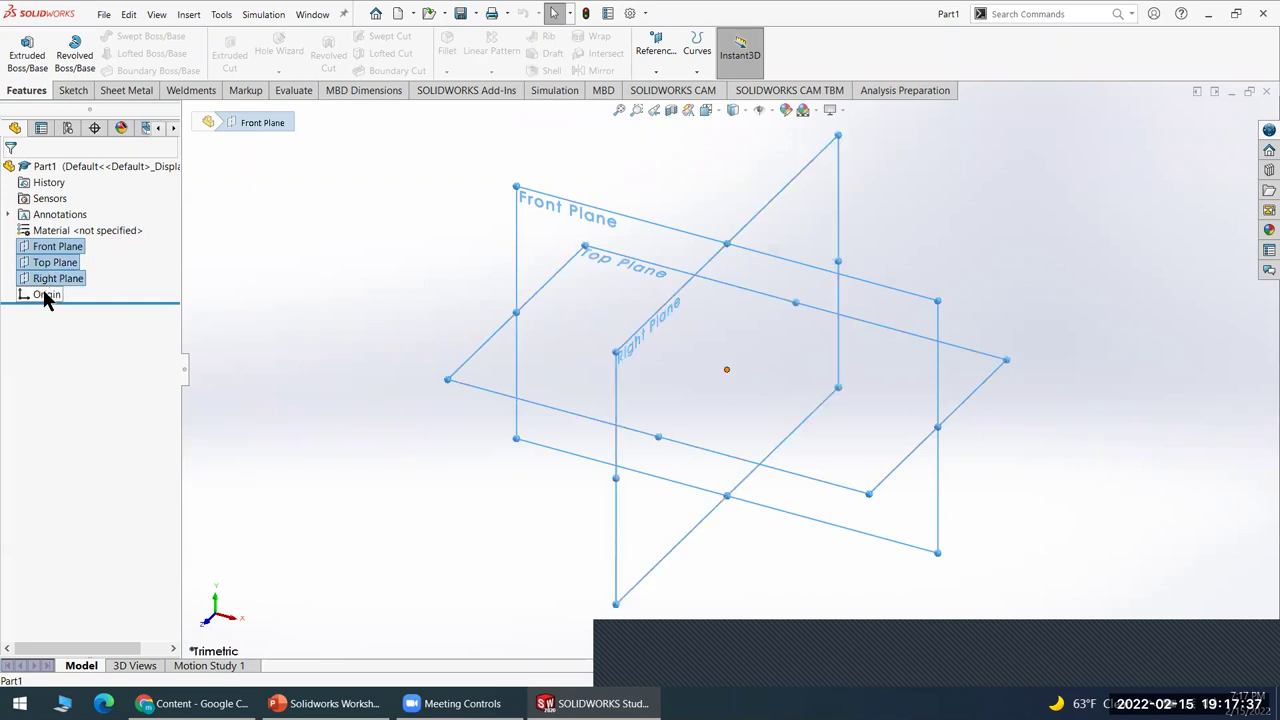
pyautogui.keyDown('ctrl'); pyautogui.click(45, 294); pyautogui.keyUp('ctrl')
# - Orbit, pan, zoom and fit the three-plane view, then deselect the planes
pyautogui.moveTo(811, 371)
pyautogui.mouseDown(button='middle')
pyautogui.moveTo(791, 386)
pyautogui.moveTo(794, 354)
pyautogui.moveTo(868, 326)
pyautogui.moveTo(903, 337)
pyautogui.moveTo(866, 277)
pyautogui.moveTo(800, 257)
pyautogui.moveTo(726, 294)
pyautogui.moveTo(689, 360)
pyautogui.moveTo(736, 297)
pyautogui.moveTo(751, 237)
pyautogui.moveTo(786, 211)
pyautogui.moveTo(897, 291)
pyautogui.moveTo(906, 314)
pyautogui.moveTo(826, 277)
pyautogui.moveTo(766, 277)
pyautogui.moveTo(746, 347)
pyautogui.moveTo(818, 360)
pyautogui.mouseUp(button='middle')
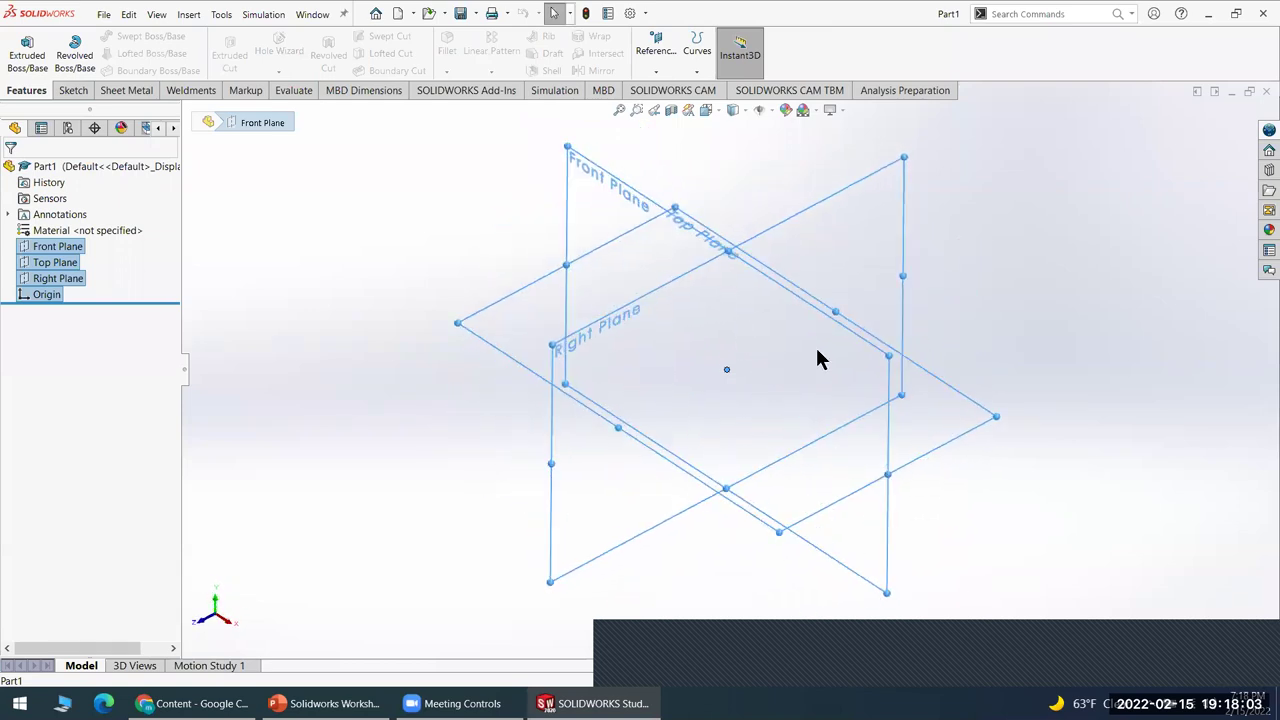
pyautogui.keyDown('ctrl'); pyautogui.moveTo(978, 360); pyautogui.dragTo(1000, 320, button='middle'); pyautogui.keyUp('ctrl')
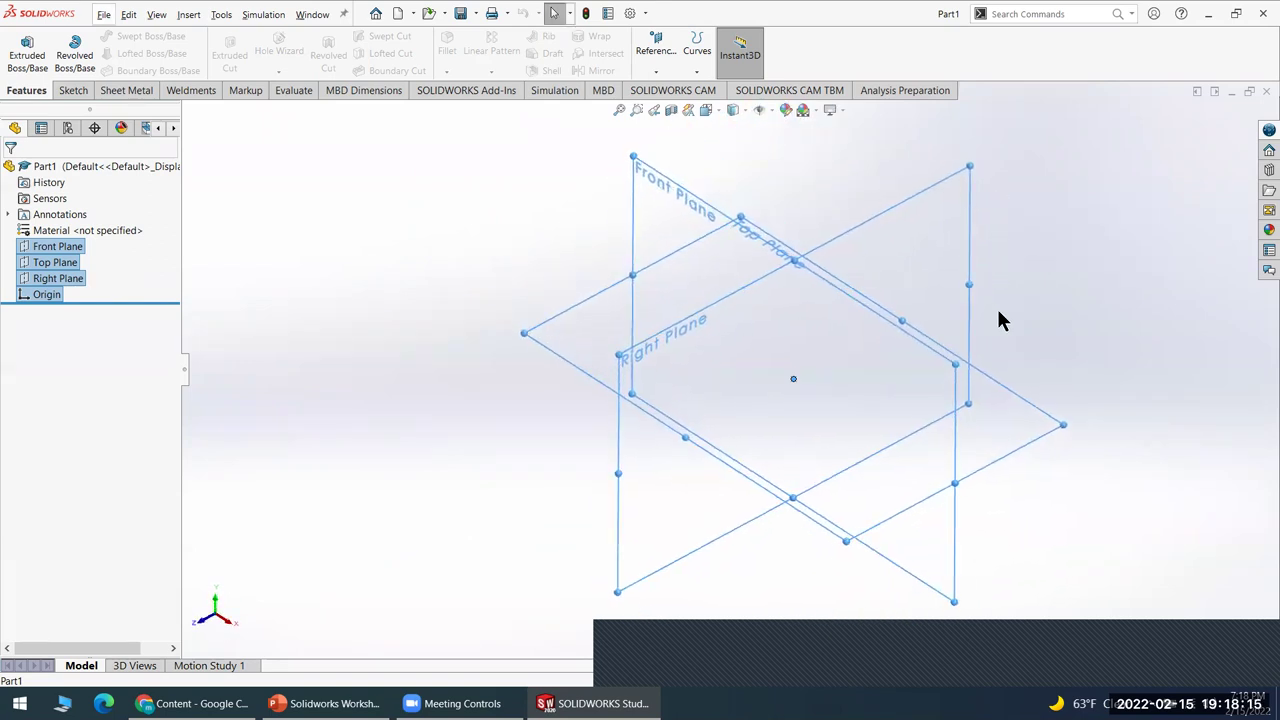
pyautogui.scroll(-2, 1051, 403)
pyautogui.press('f')
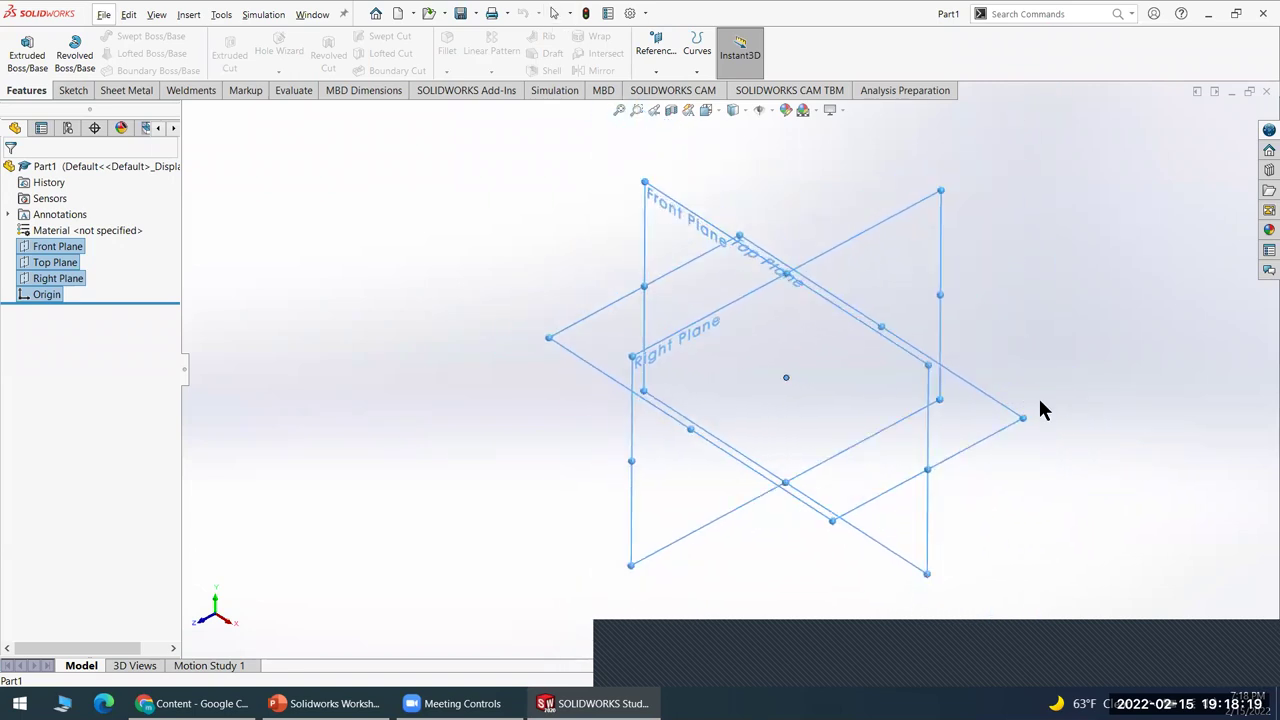
pyautogui.scroll(3, 682, 405)
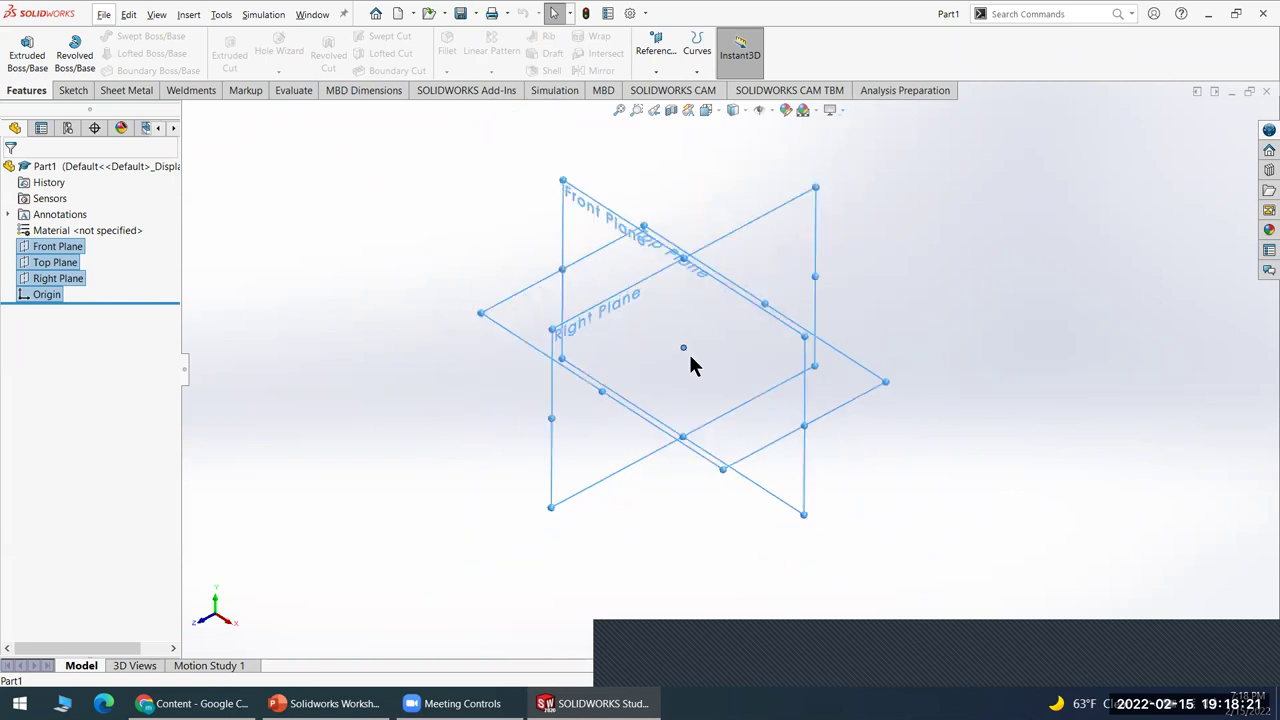
pyautogui.moveTo(735, 369); pyautogui.dragTo(809, 386, button='middle')
pyautogui.scroll(3, 751, 400)
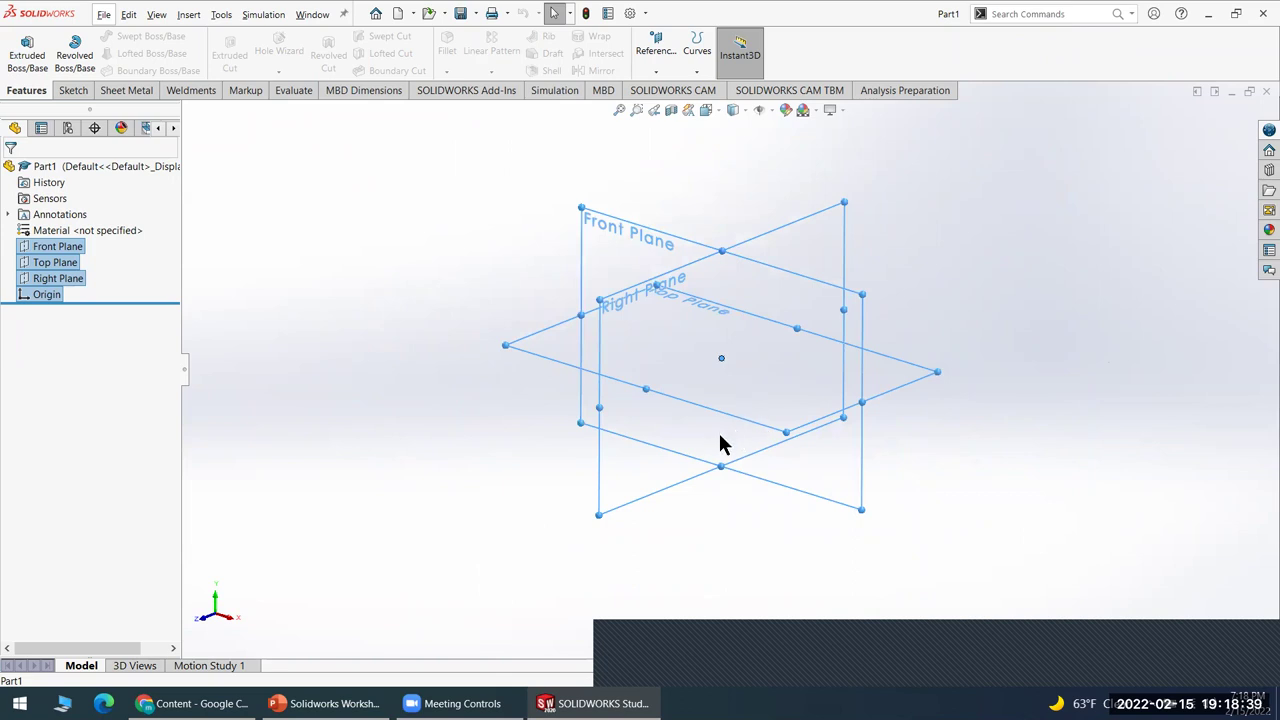
pyautogui.click(468, 360)
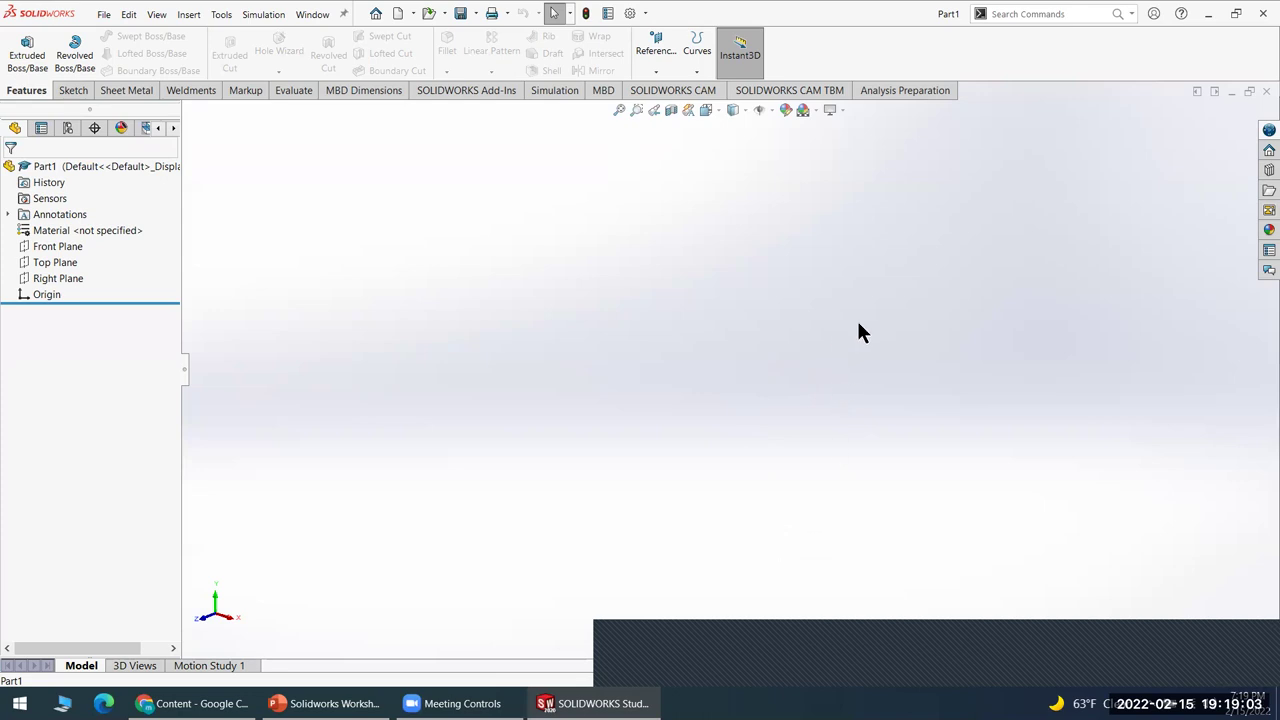
pyautogui.rightClick(56, 245)
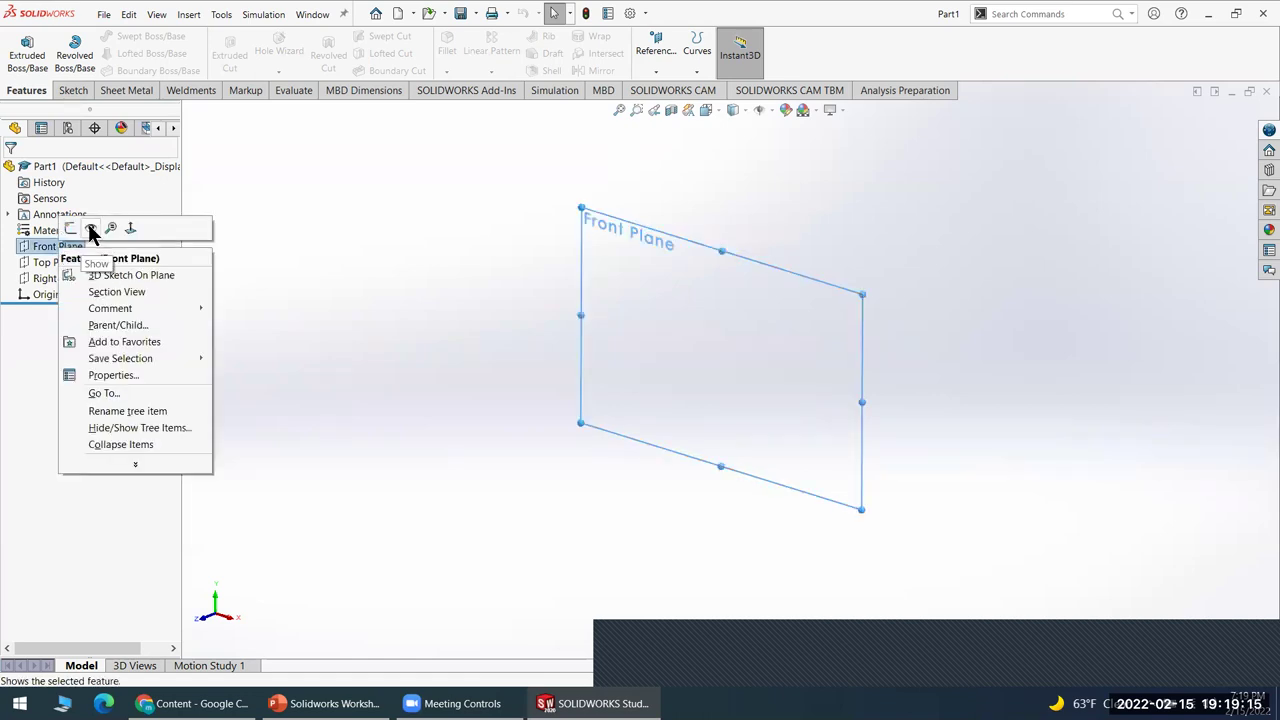
pyautogui.click(90, 230)
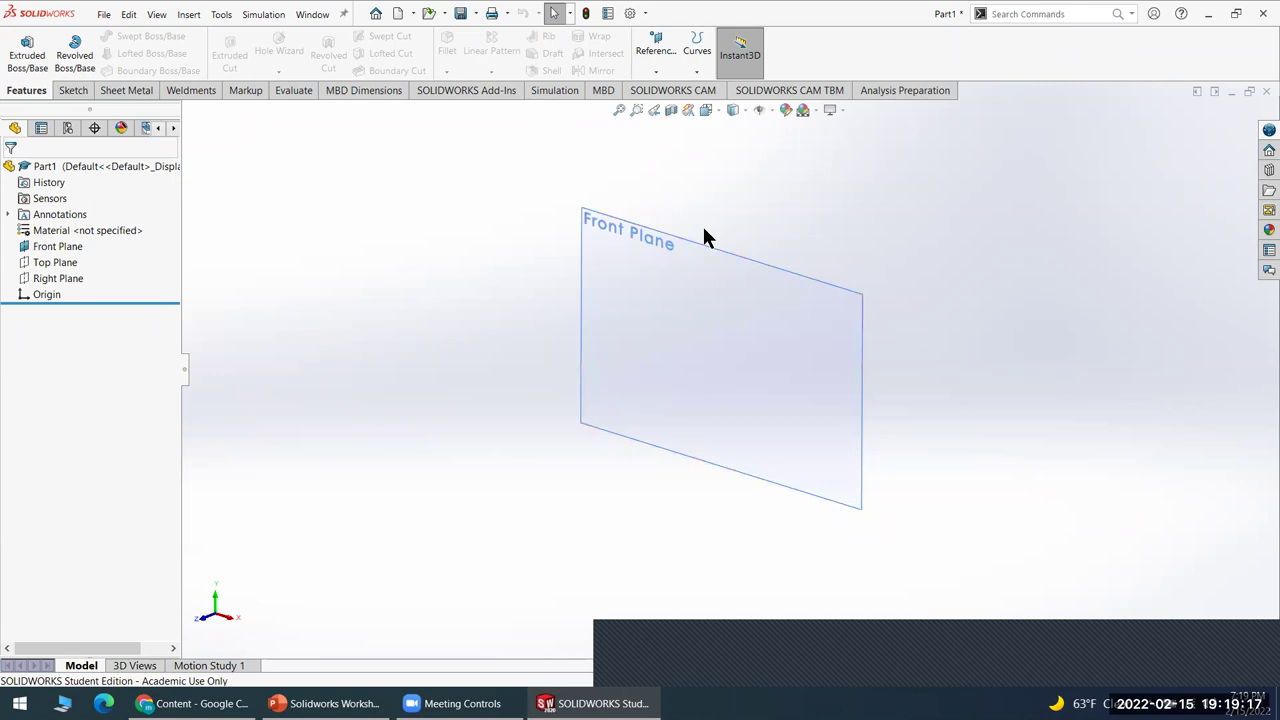
pyautogui.moveTo(489, 423); pyautogui.dragTo(417, 409, button='middle')
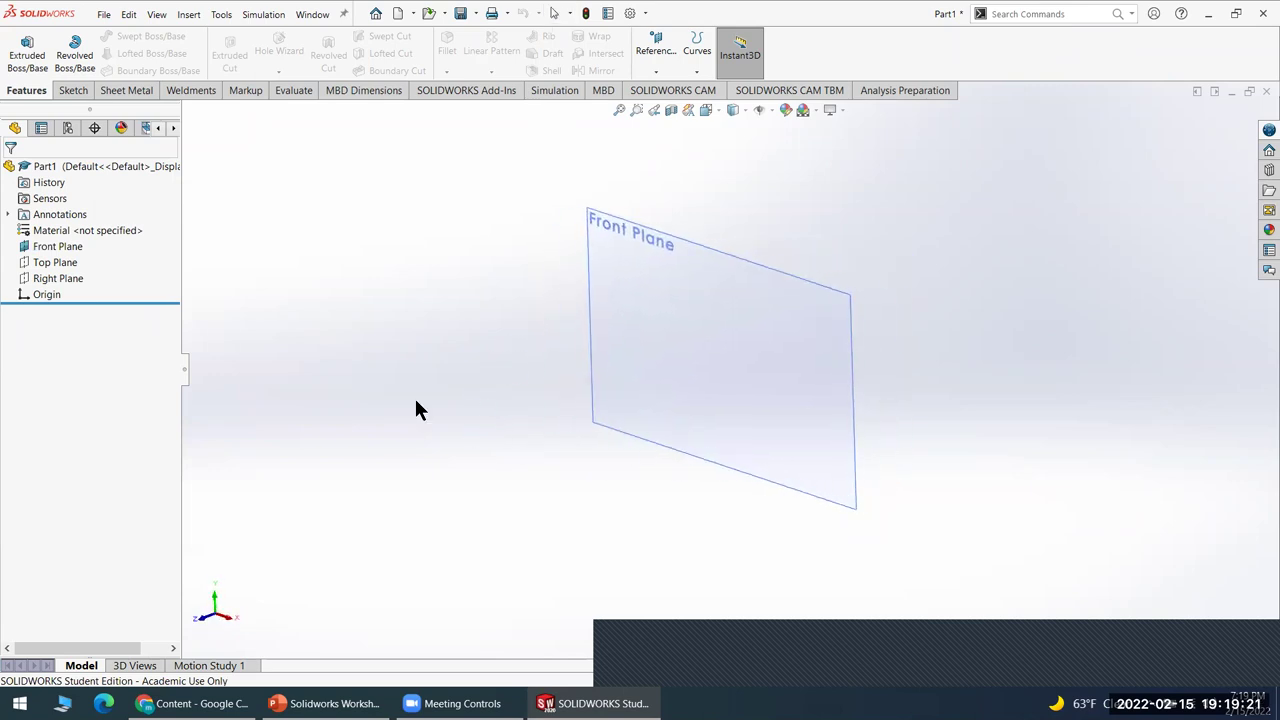
pyautogui.rightClick(59, 246)
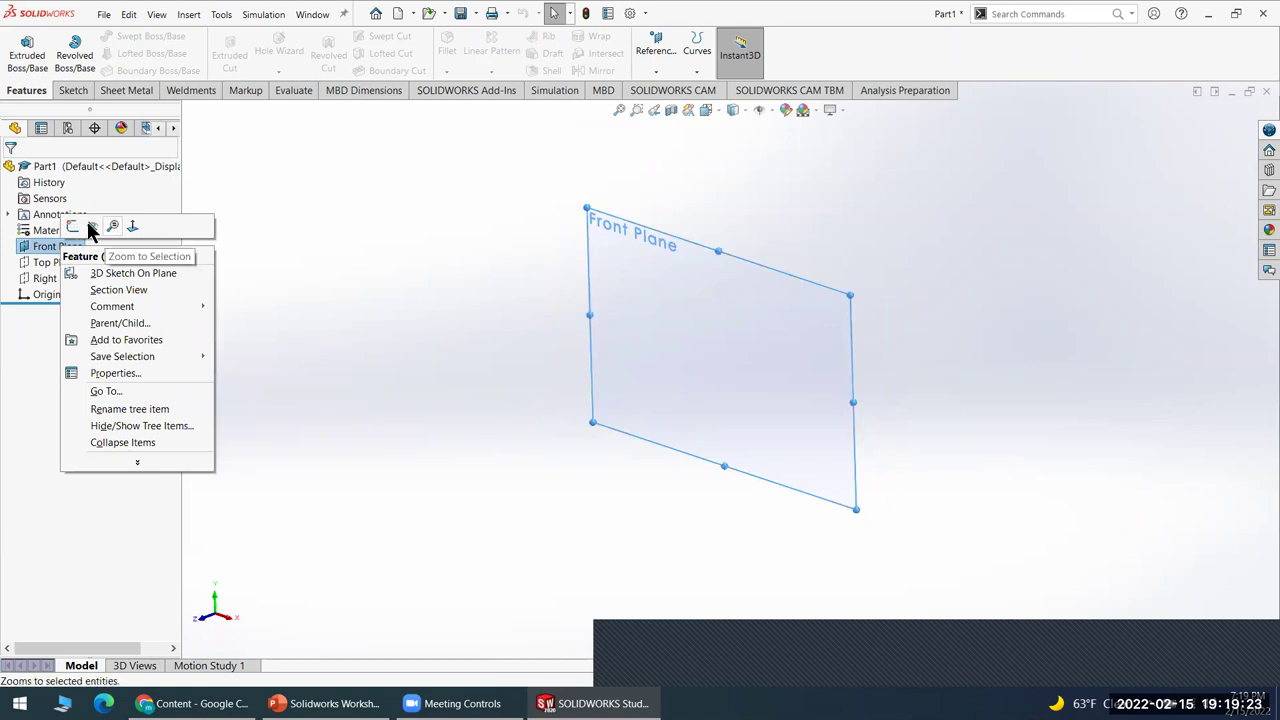
pyautogui.click(89, 225)
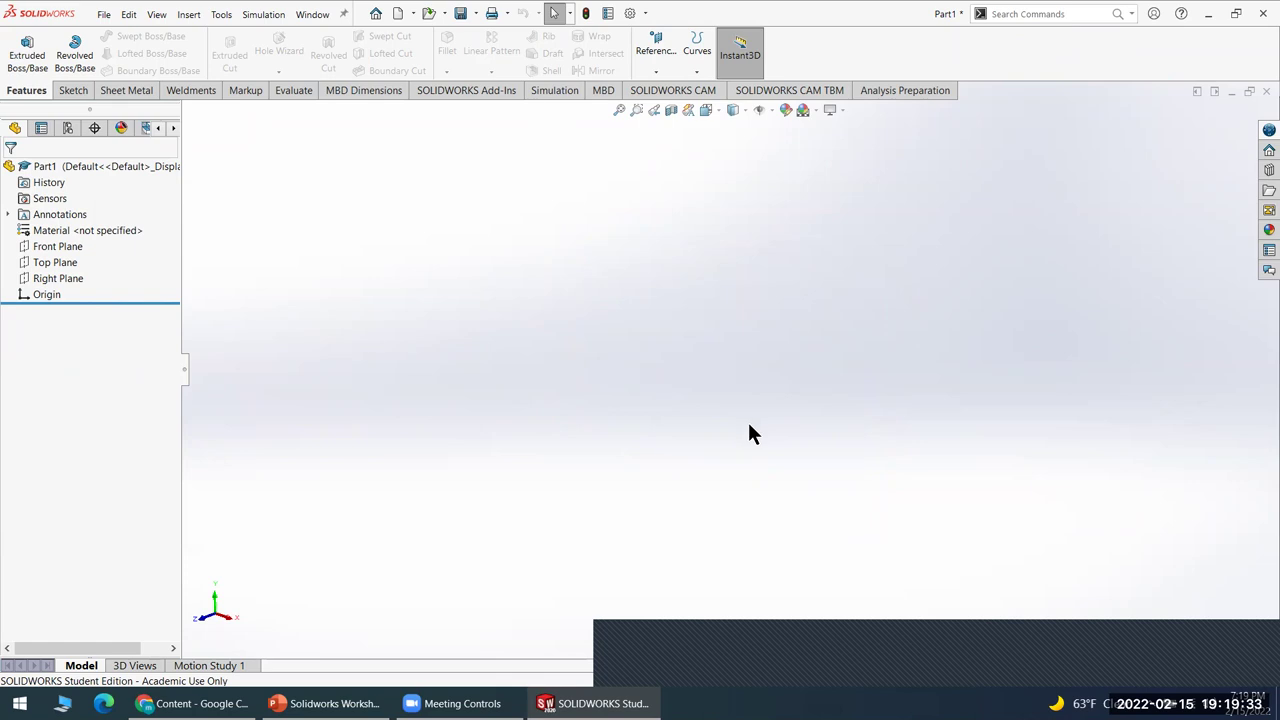
pyautogui.click(45, 246)
pyautogui.keyDown('ctrl'); pyautogui.click(42, 262); pyautogui.keyUp('ctrl')
pyautogui.keyDown('ctrl'); pyautogui.click(42, 278); pyautogui.keyUp('ctrl')
pyautogui.moveTo(698, 330); pyautogui.dragTo(681, 300, button='middle')
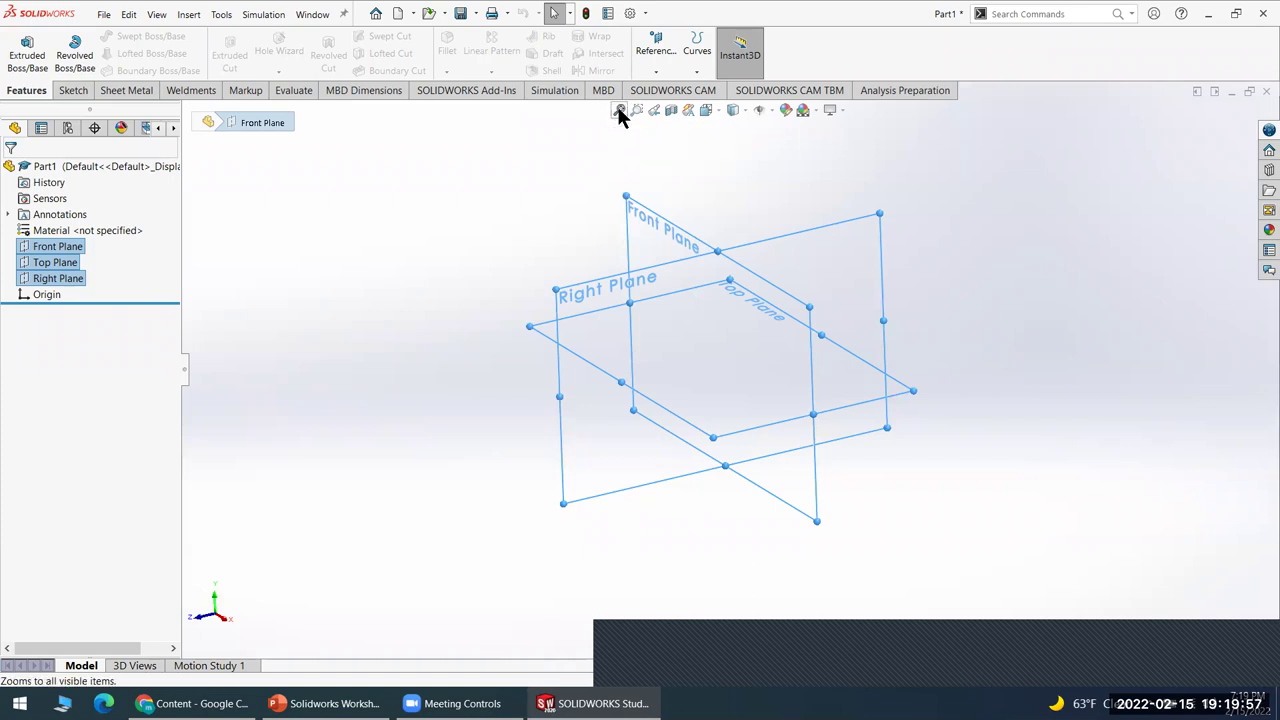
pyautogui.click(569, 189)
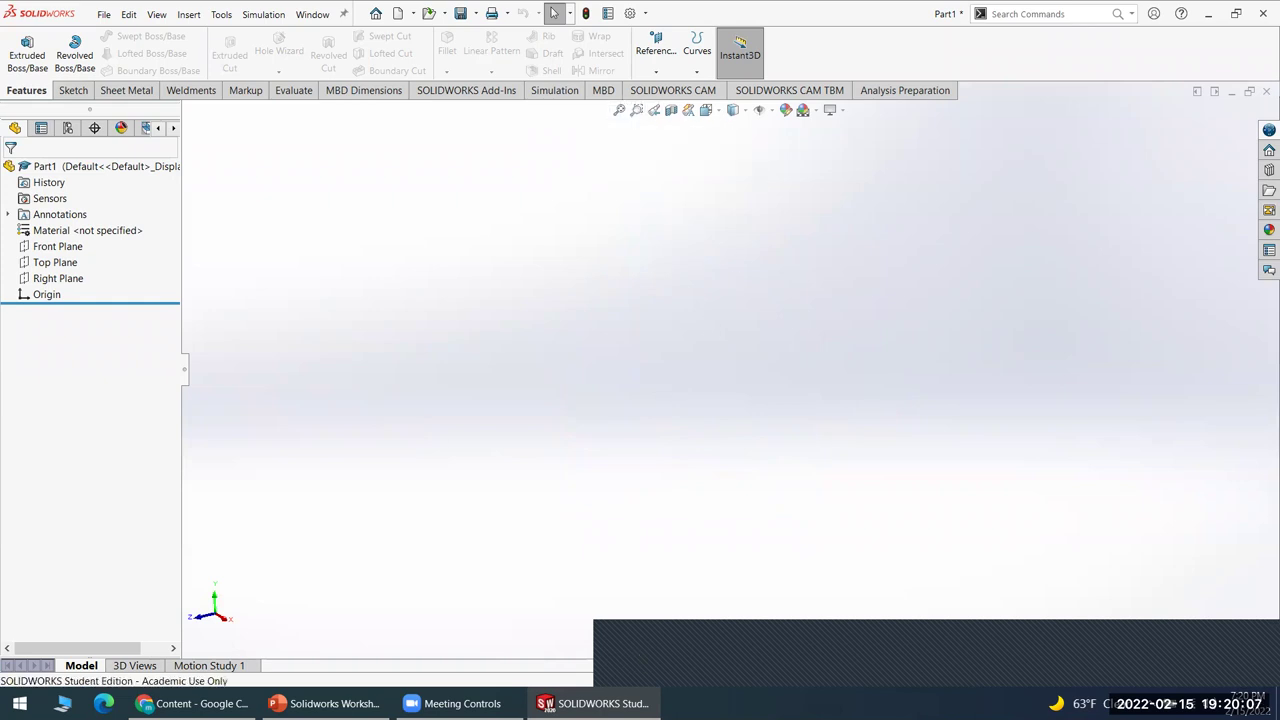
# - View slide 8, First Project: Brake Pedal, in the workshop deck, then return to SOLIDWORKS
pyautogui.click(335, 703)
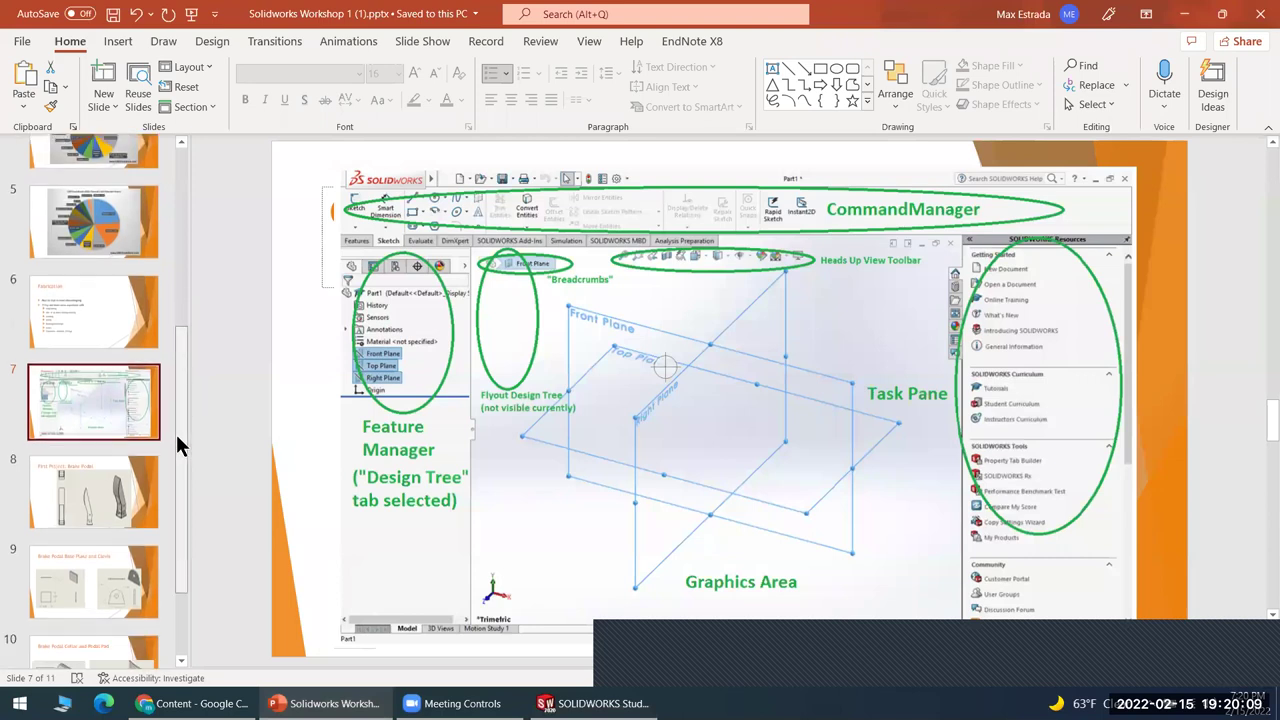
pyautogui.scroll(-4, 177, 470)
pyautogui.click(129, 343)
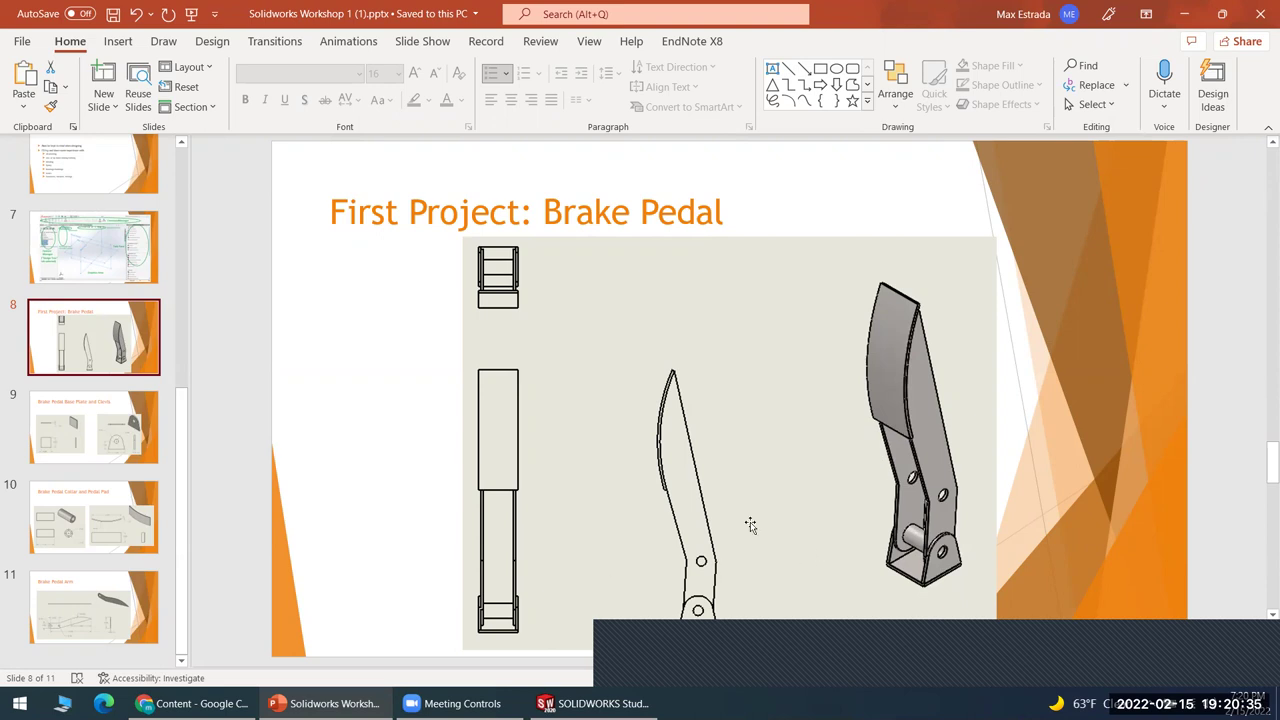
pyautogui.click(595, 703)
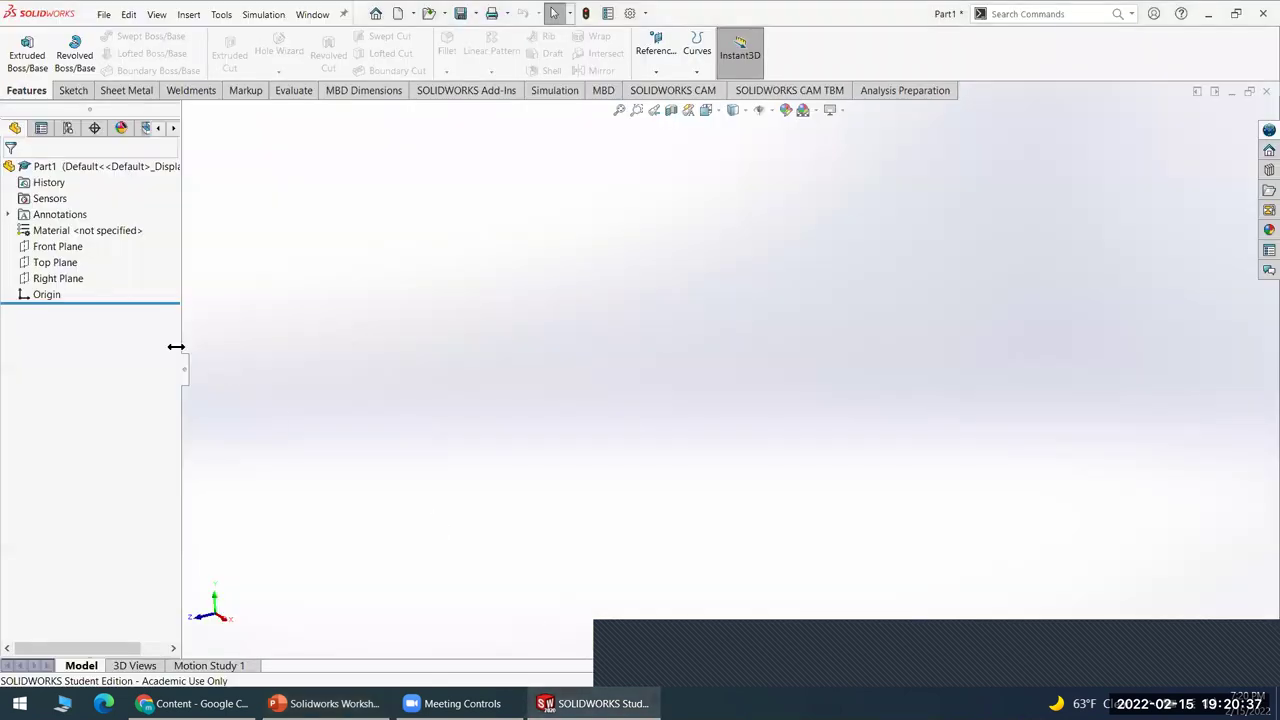
# - Select the Front Plane in the FeatureManager tree
pyautogui.click(48, 246)
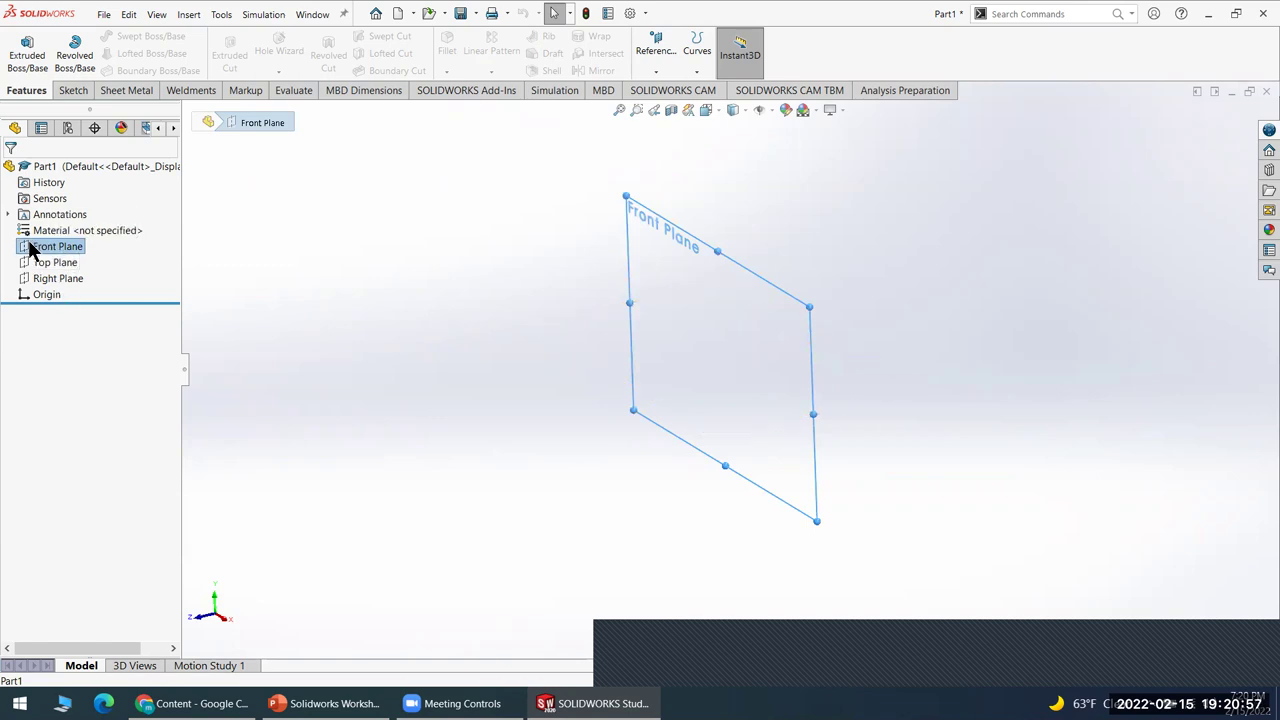
# - Start Sketch1 on the Front Plane from the Sketch tab, viewed face-on
pyautogui.click(42, 250)
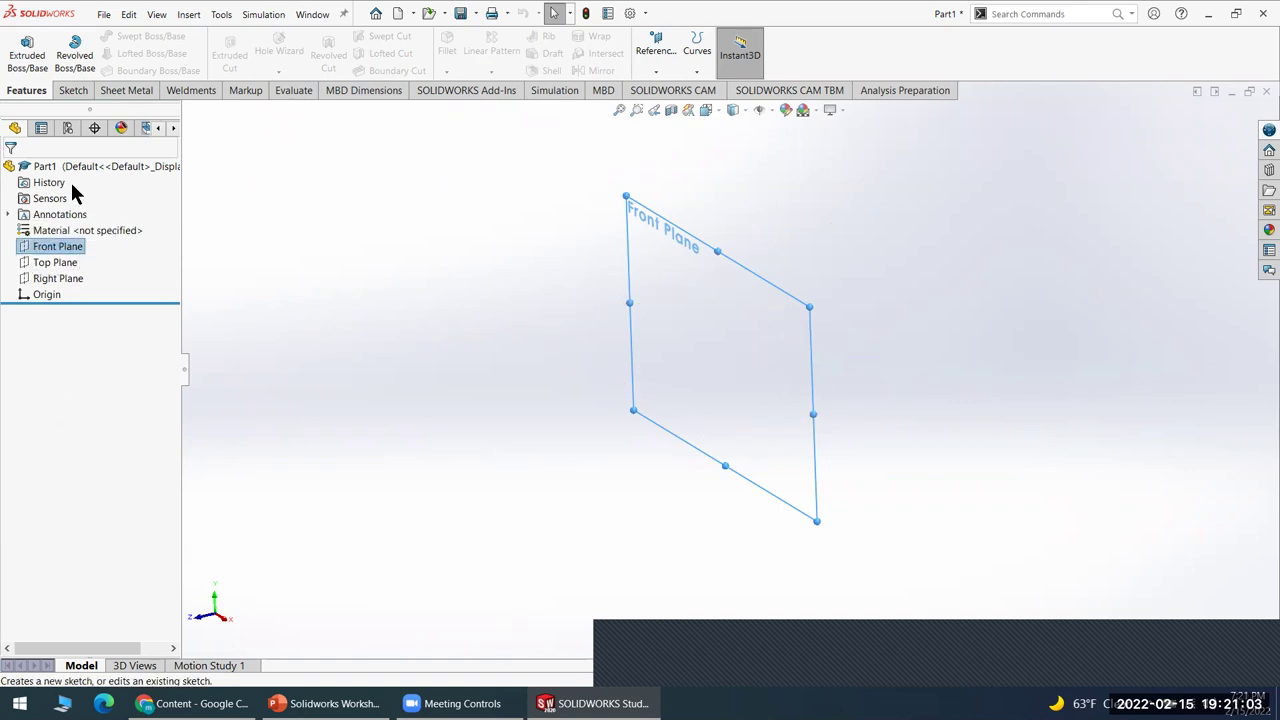
pyautogui.click(72, 92)
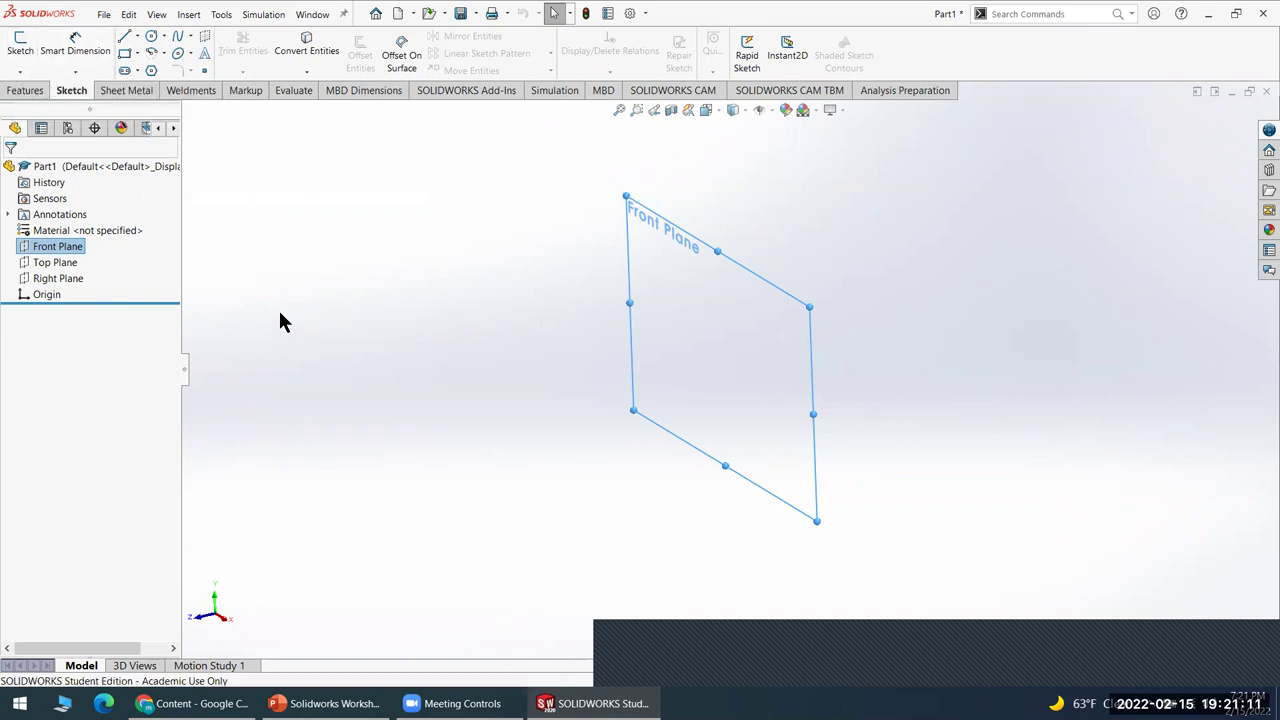
pyautogui.click(471, 317)
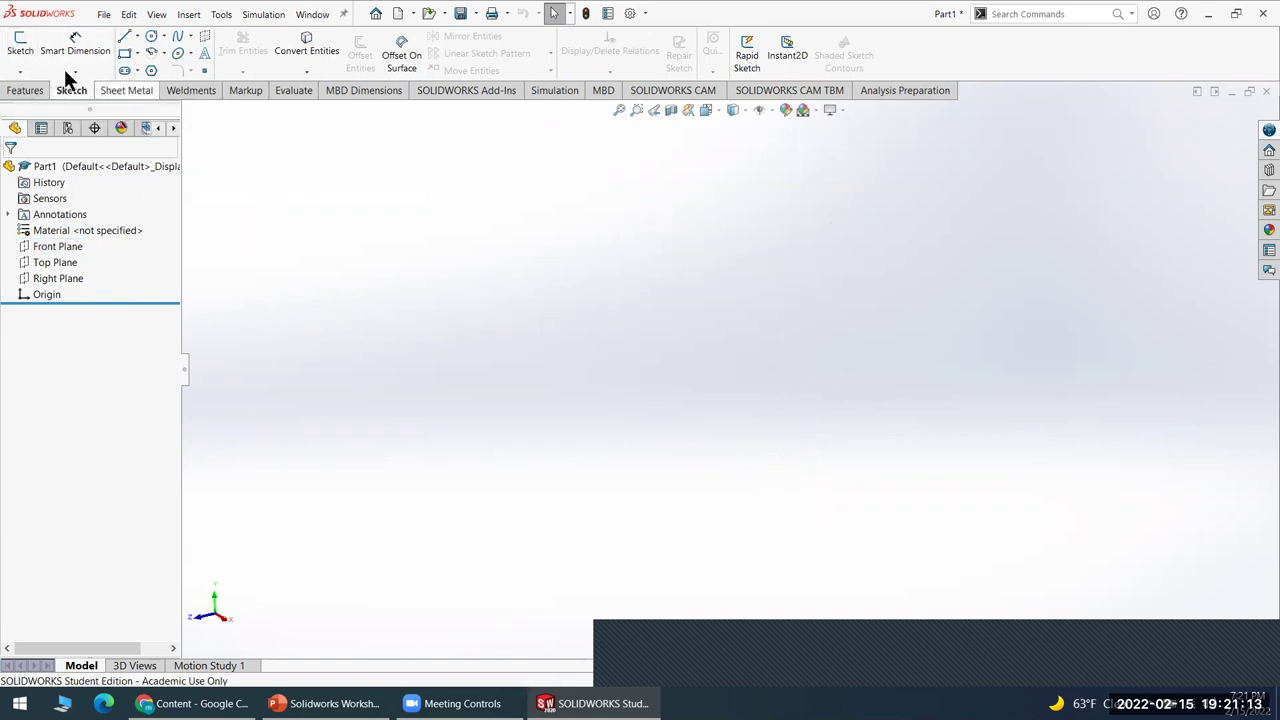
pyautogui.click(22, 46)
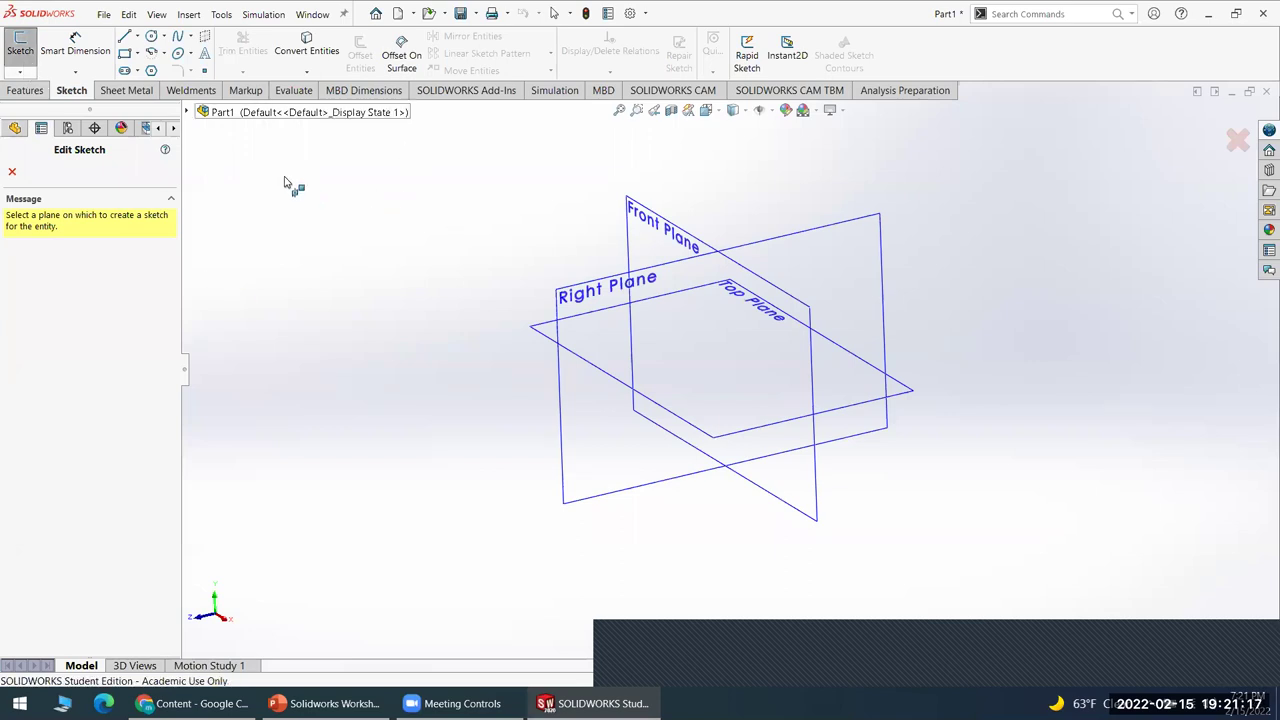
pyautogui.click(187, 108)
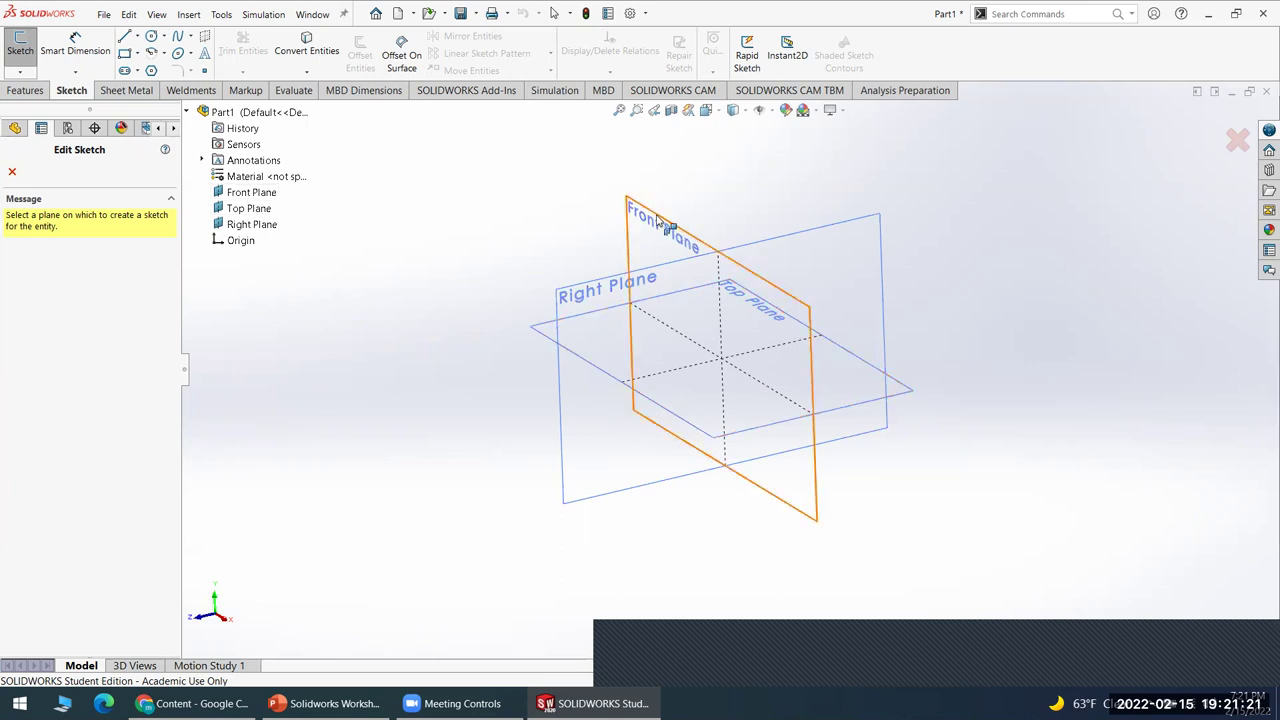
pyautogui.click(242, 193)
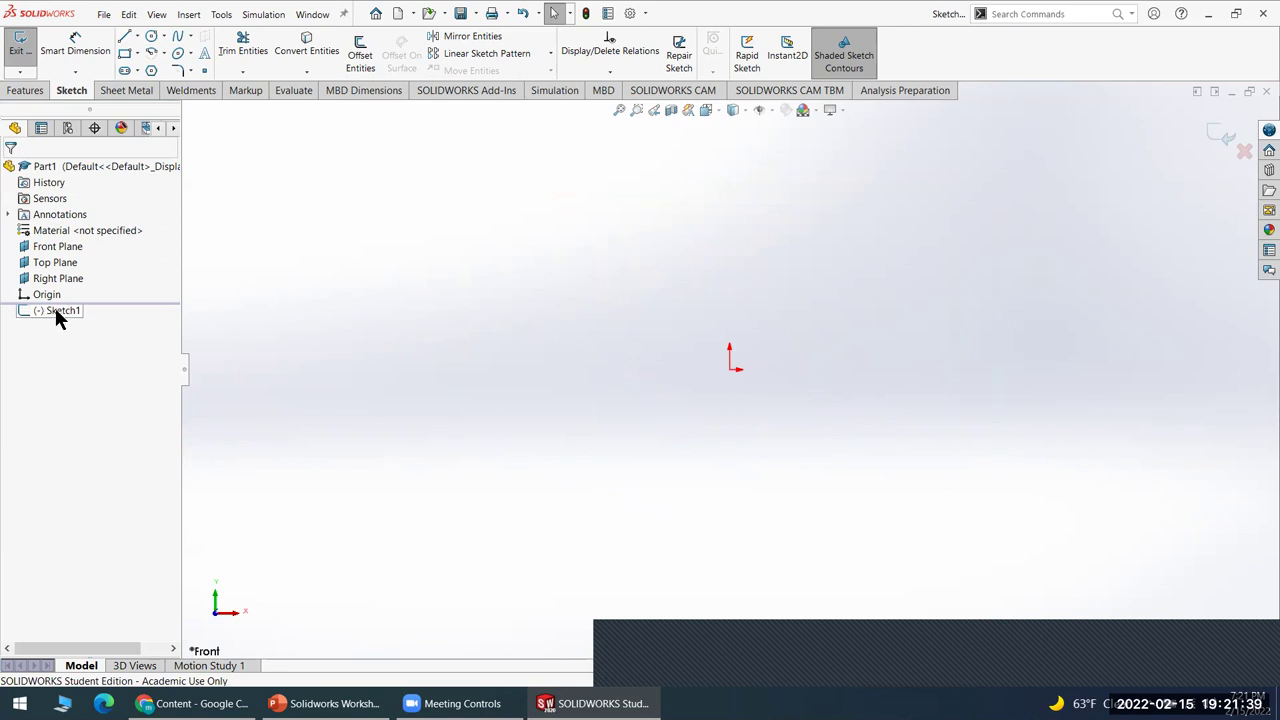
# - Exit the empty Sketch1 so it is discarded from the tree
pyautogui.moveTo(63, 312); pyautogui.dragTo(108, 301)
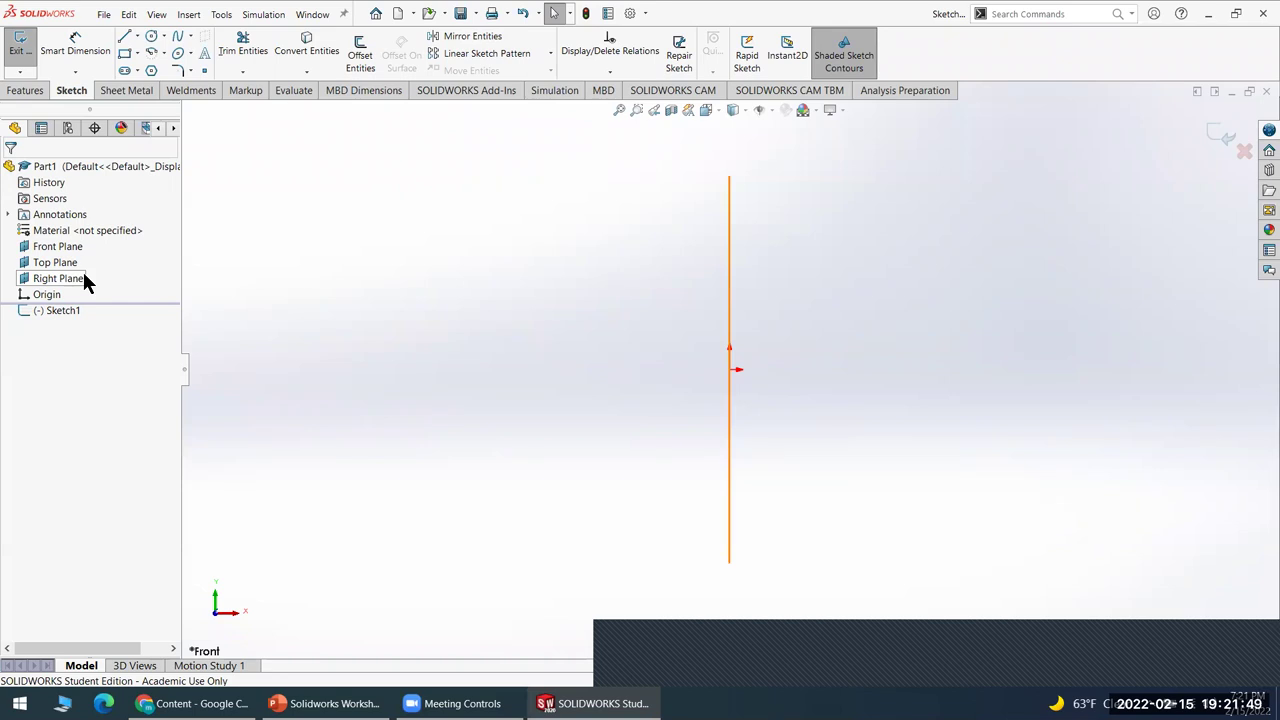
pyautogui.moveTo(64, 305); pyautogui.dragTo(57, 318)
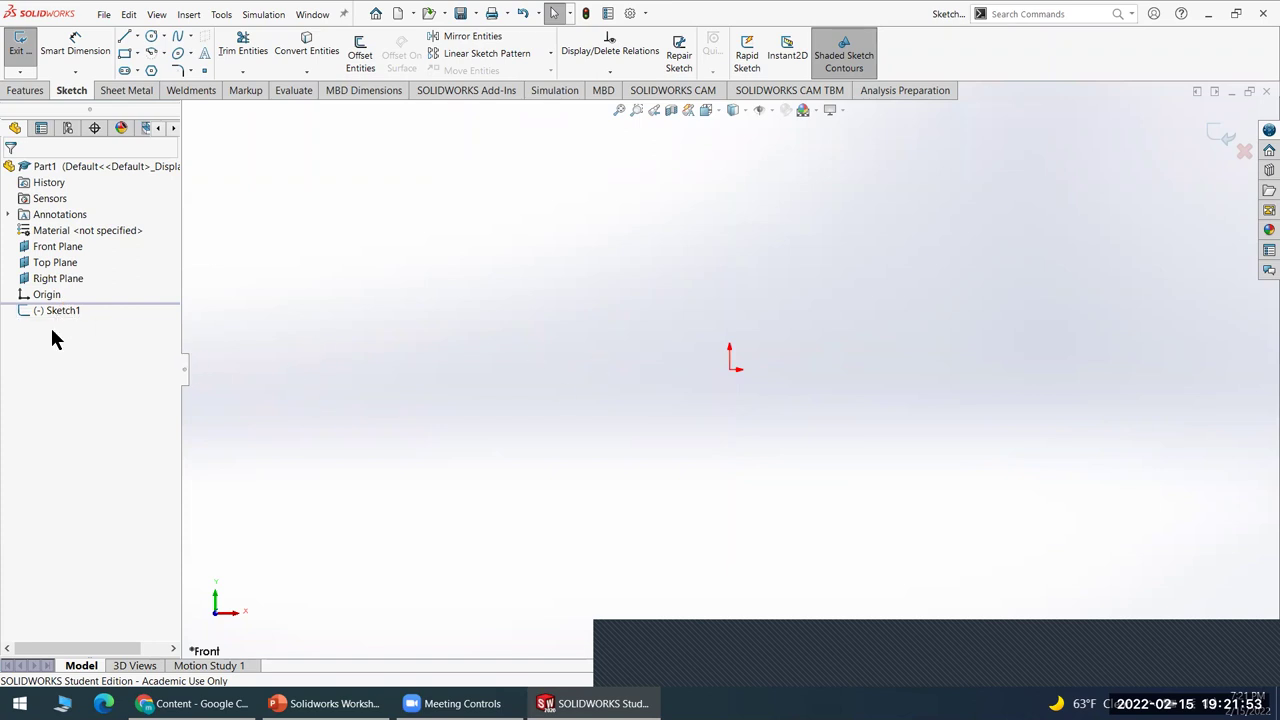
pyautogui.click(16, 55)
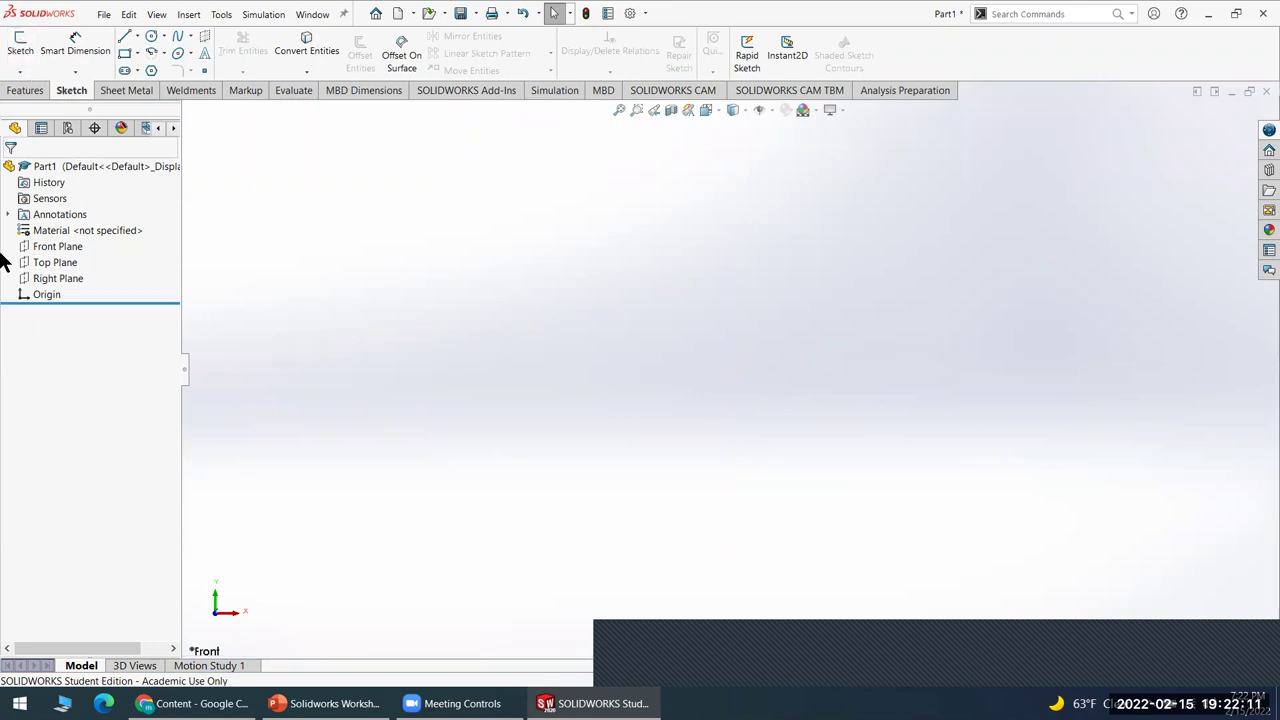
# - Sketch a single diagonal line up-right from the origin on the Front Plane and exit Sketch2
pyautogui.click(55, 246)
pyautogui.click(21, 48)
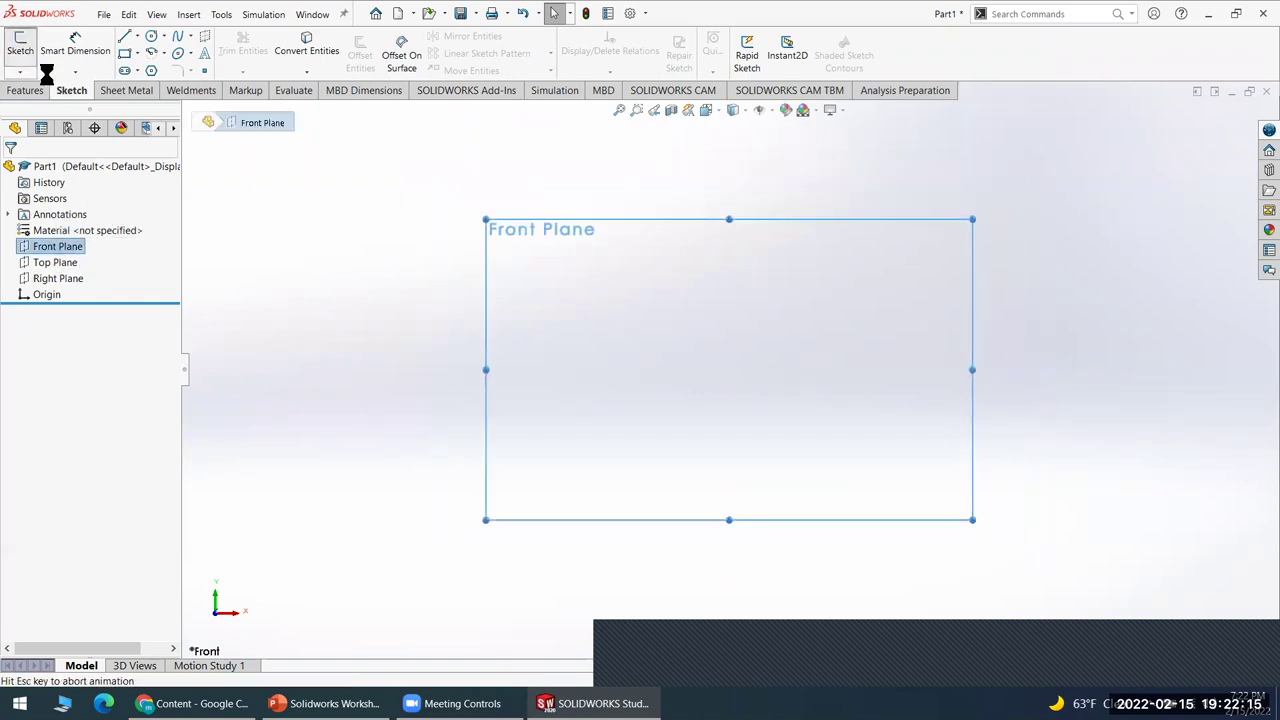
pyautogui.click(124, 36)
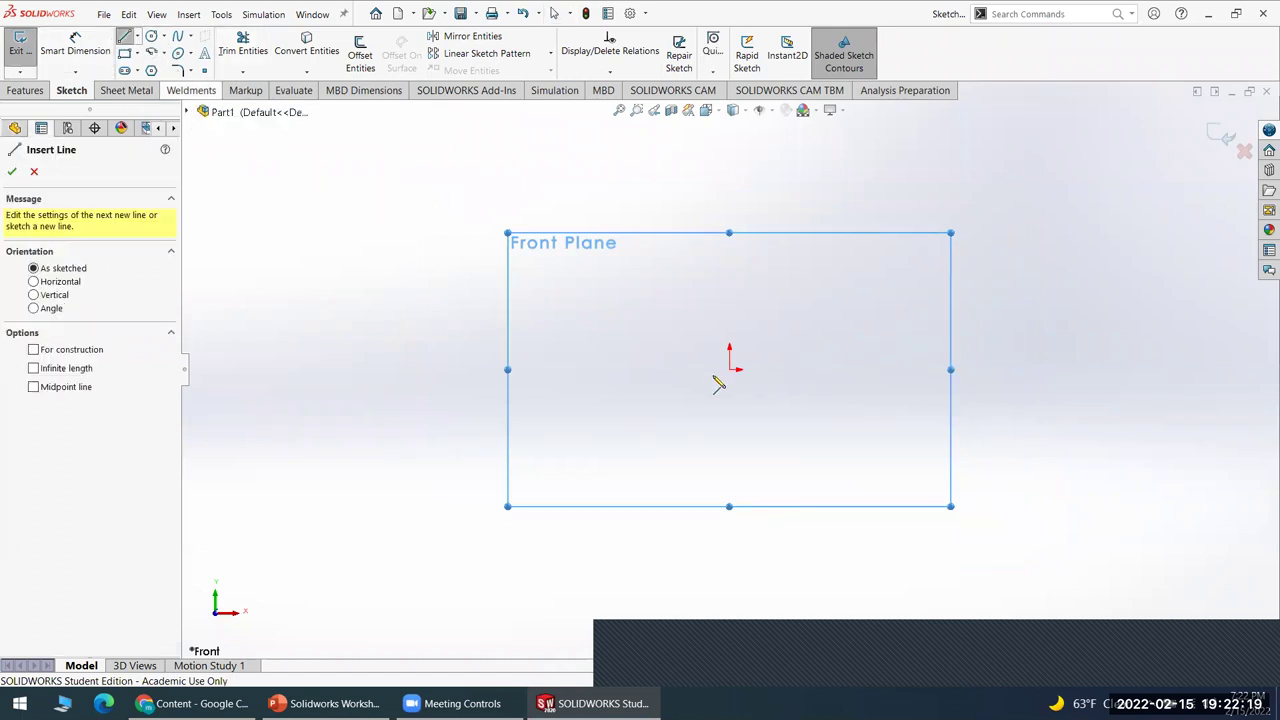
pyautogui.moveTo(730, 370); pyautogui.dragTo(814, 254)
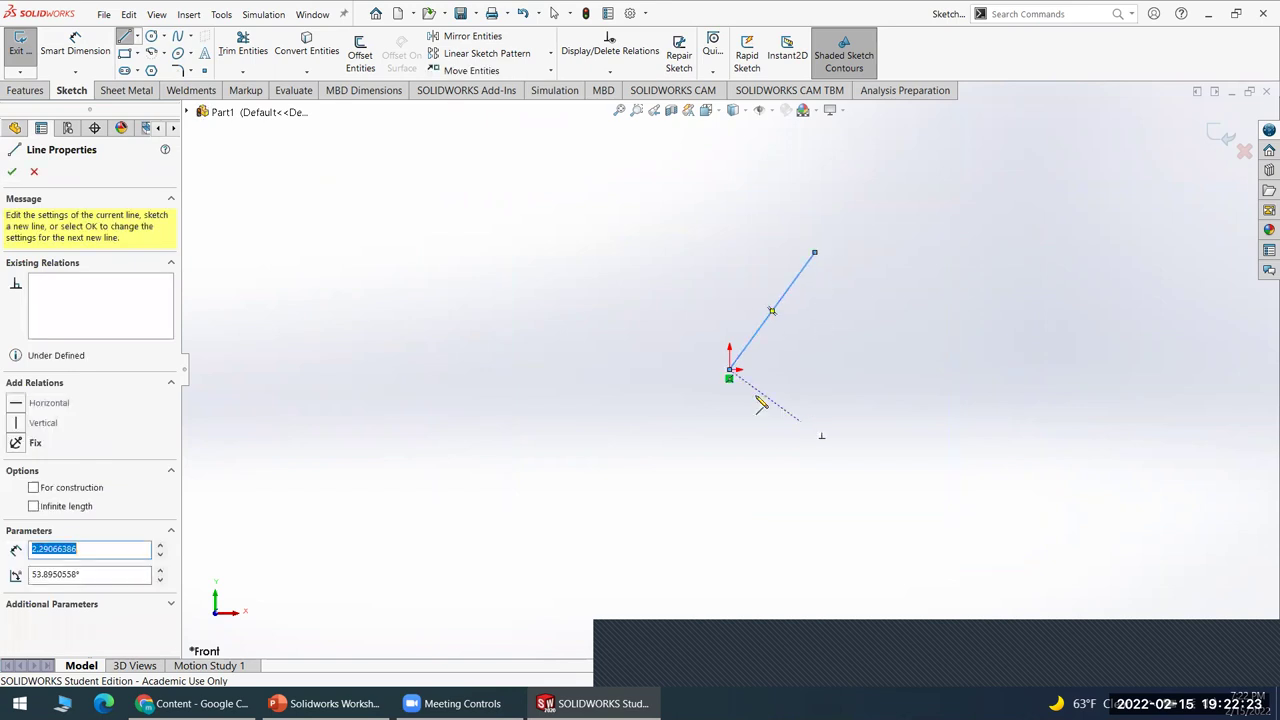
pyautogui.click(12, 172)
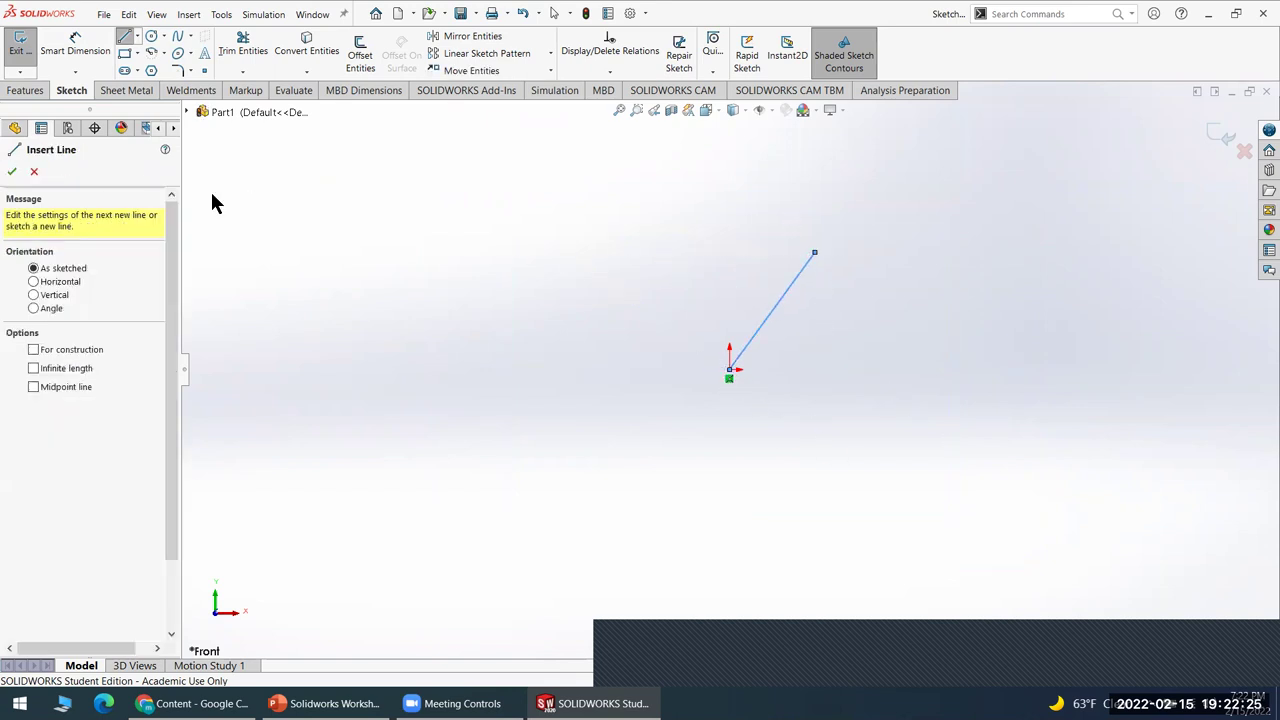
pyautogui.click(12, 172)
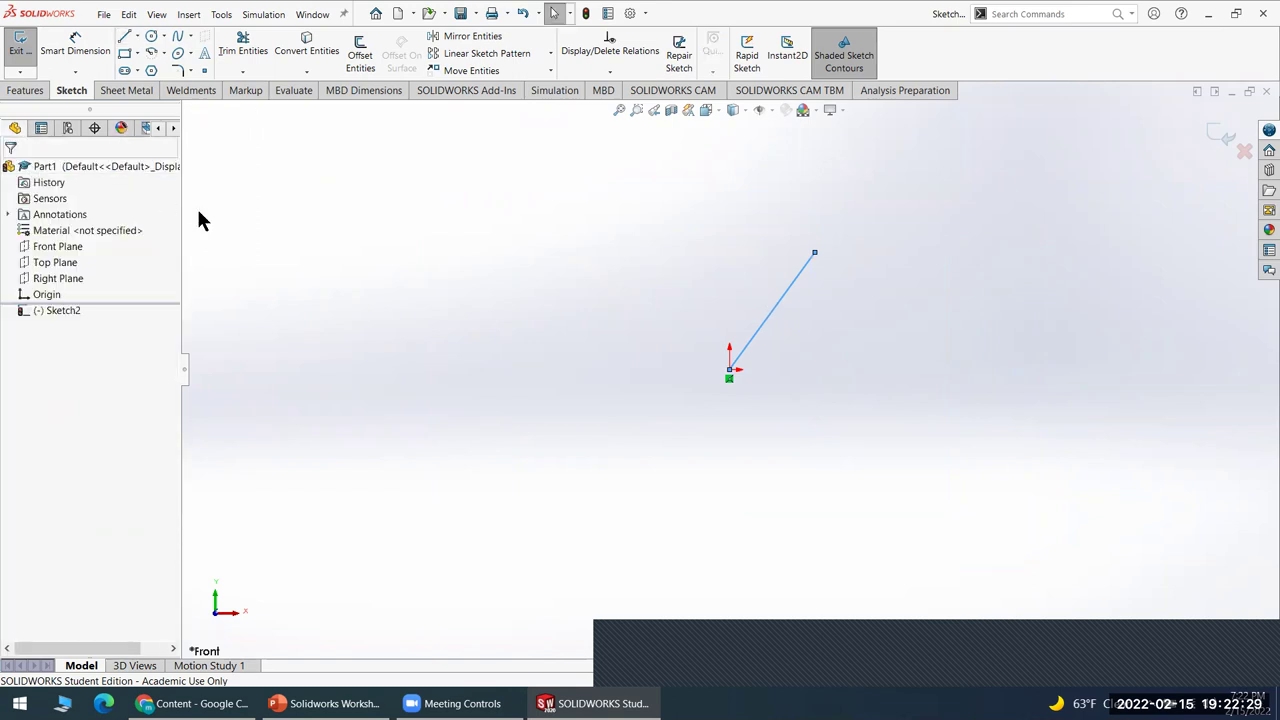
pyautogui.click(20, 48)
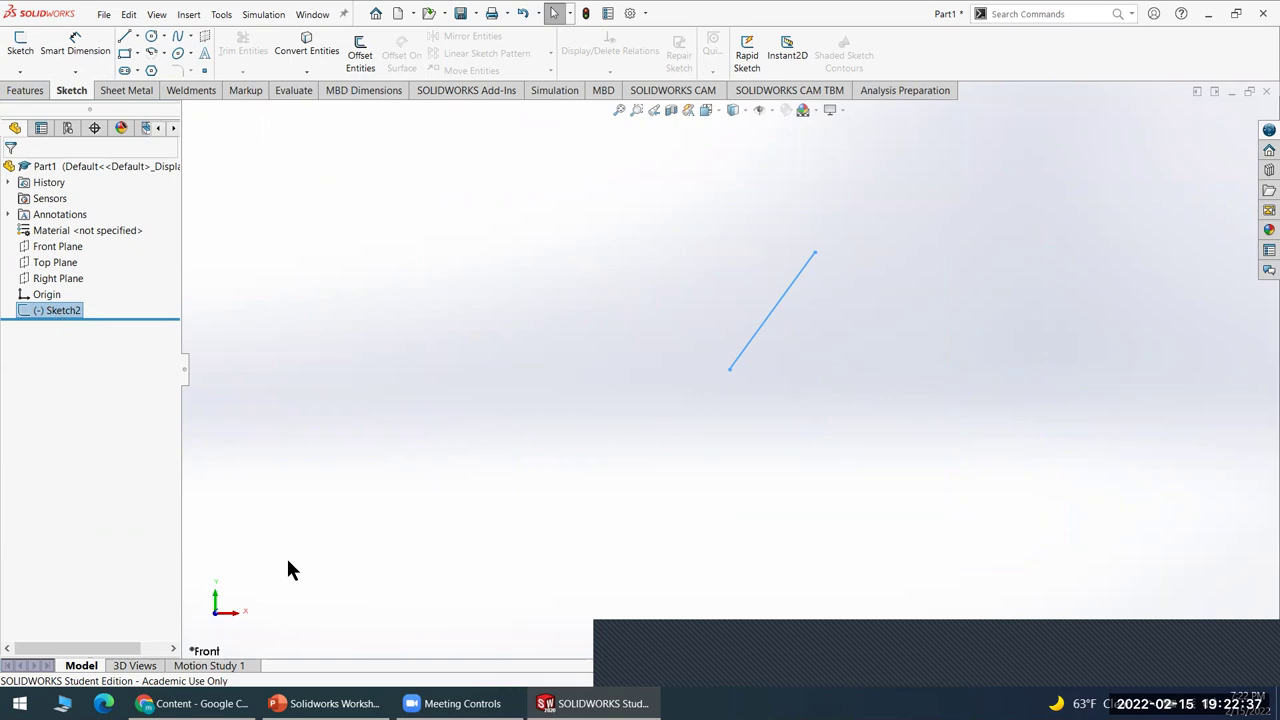
# - Check slide 7's labelled interface screenshot in PowerPoint, then return to SOLIDWORKS
pyautogui.click(322, 703)
pyautogui.click(108, 275)
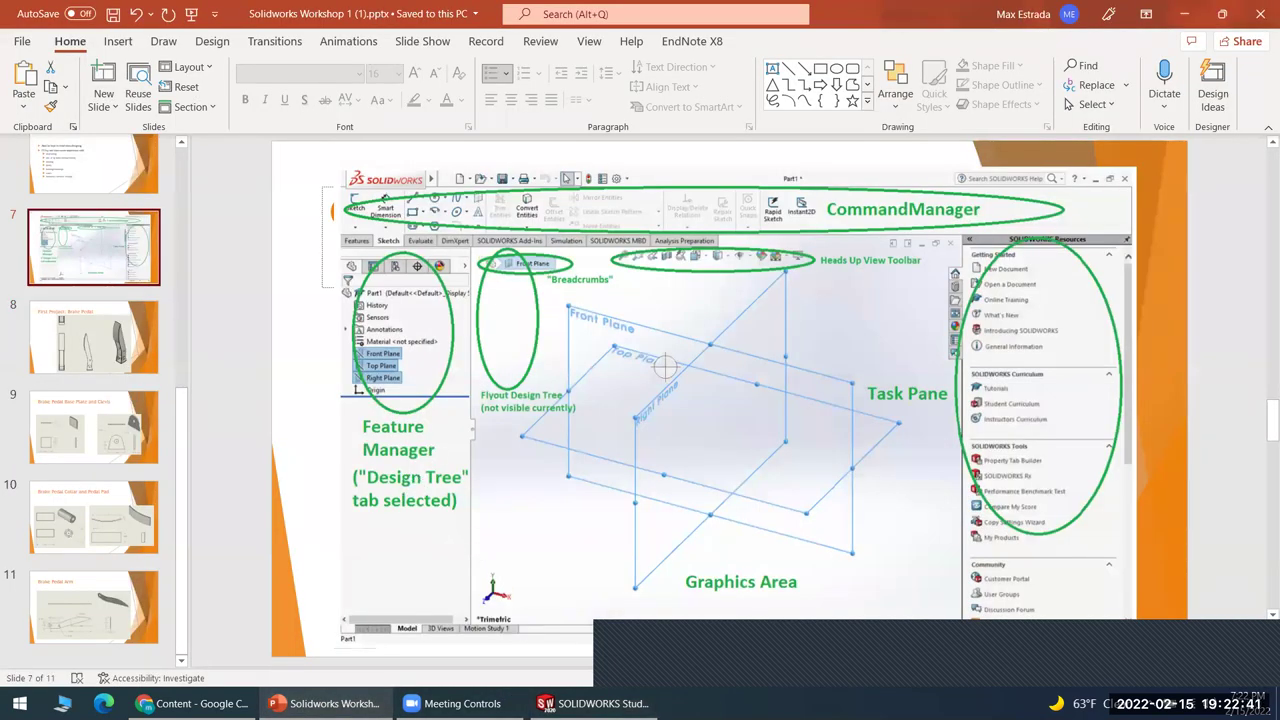
pyautogui.click(590, 703)
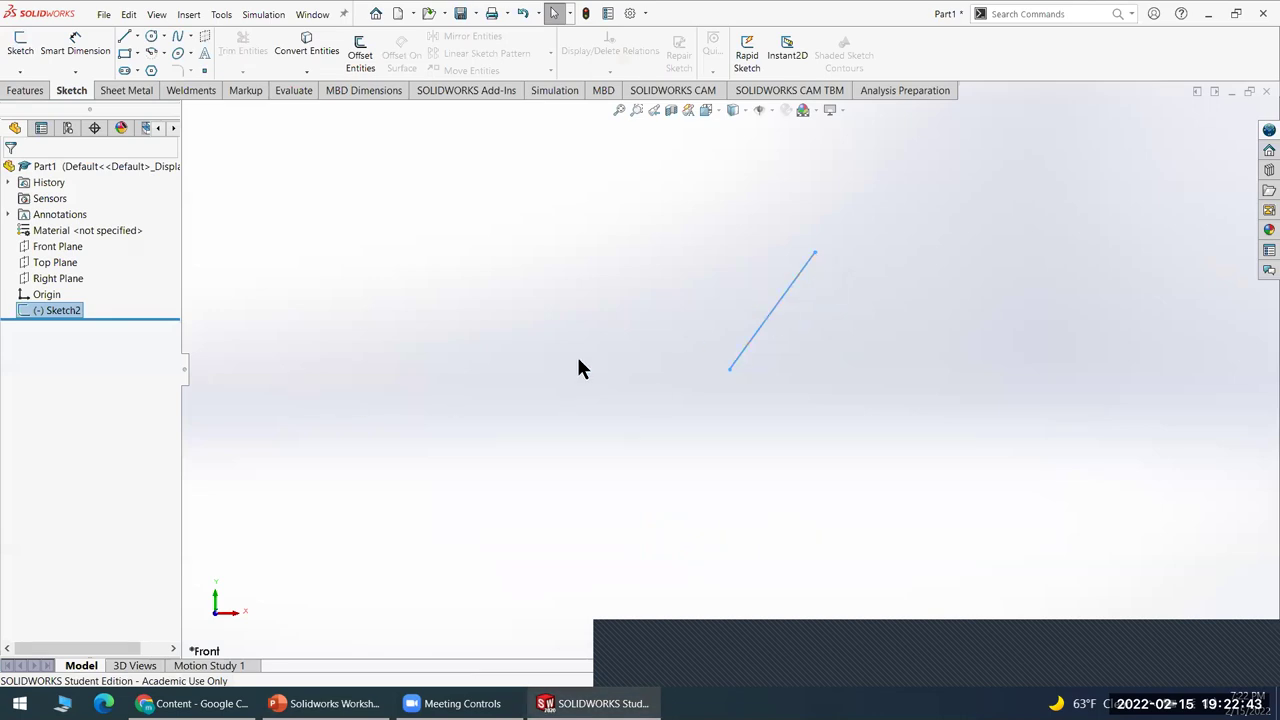
# - Reopen Sketch2, zoom to fit, and set the view Normal To the Front Plane
pyautogui.rightClick(45, 312)
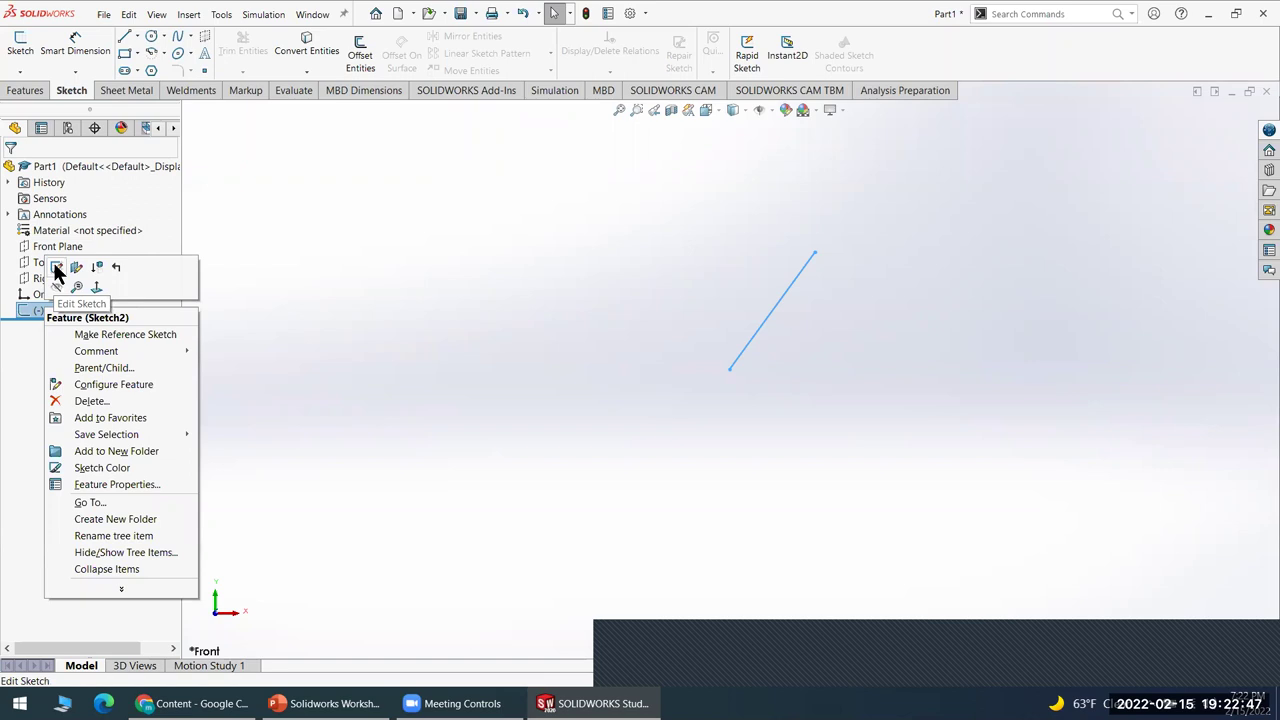
pyautogui.click(56, 268)
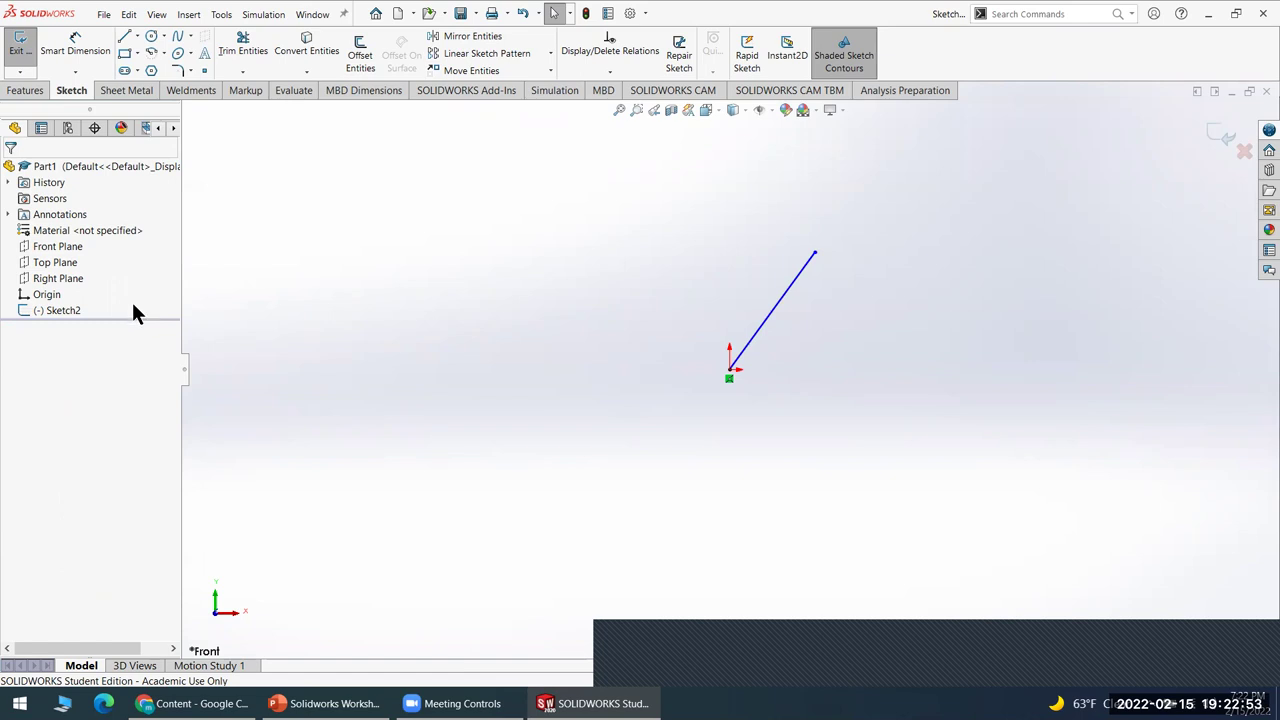
pyautogui.click(61, 250)
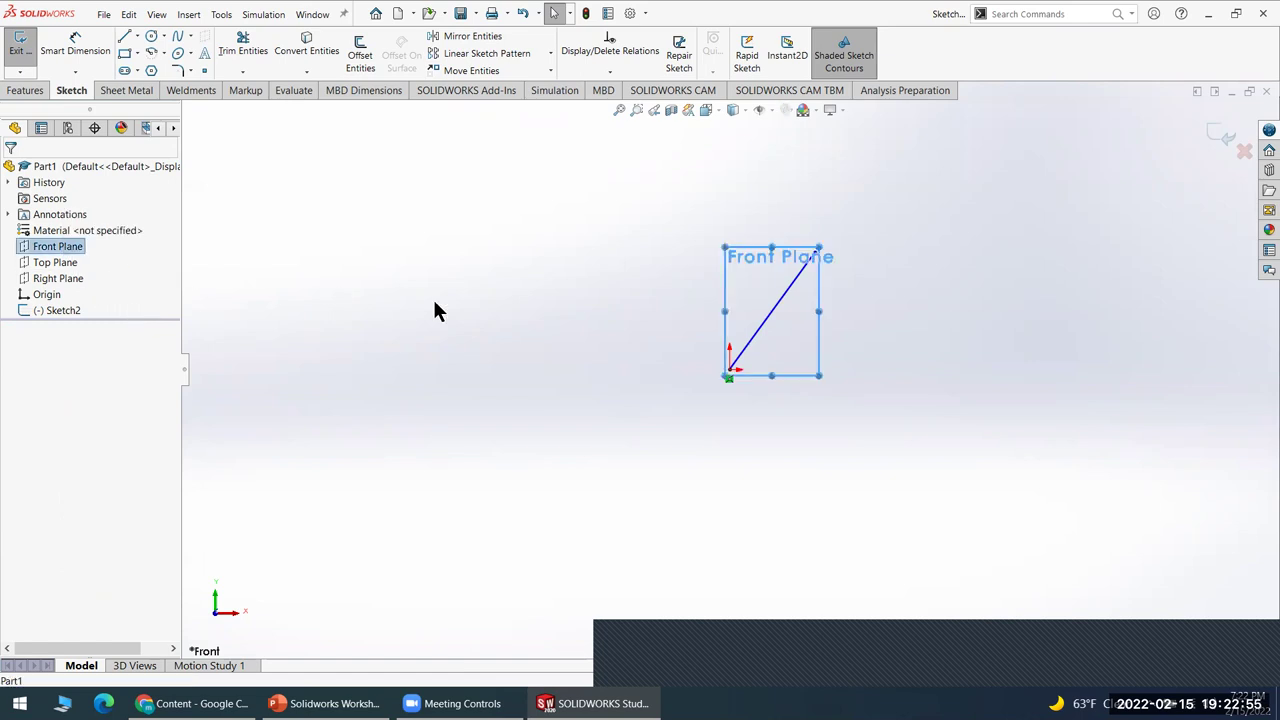
pyautogui.moveTo(694, 320)
pyautogui.mouseDown(button='middle')
pyautogui.moveTo(457, 366)
pyautogui.moveTo(443, 337)
pyautogui.moveTo(378, 410)
pyautogui.moveTo(360, 508)
pyautogui.mouseUp(button='middle')
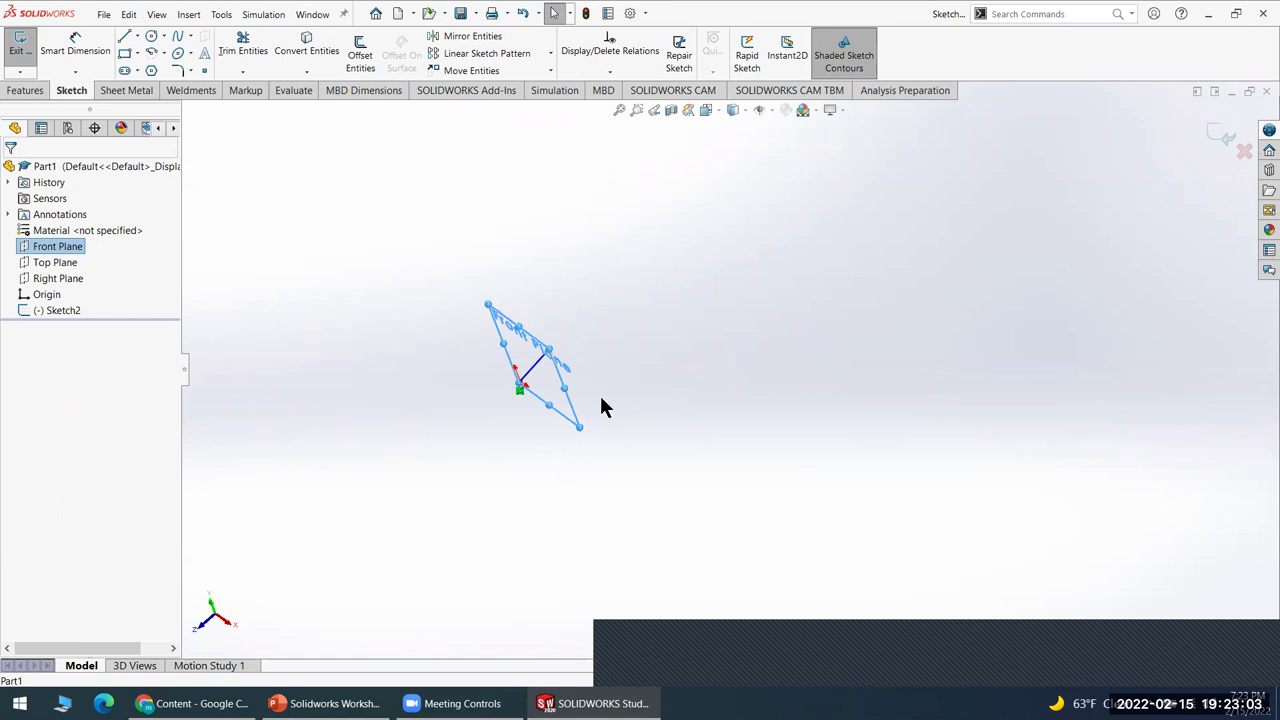
pyautogui.click(619, 108)
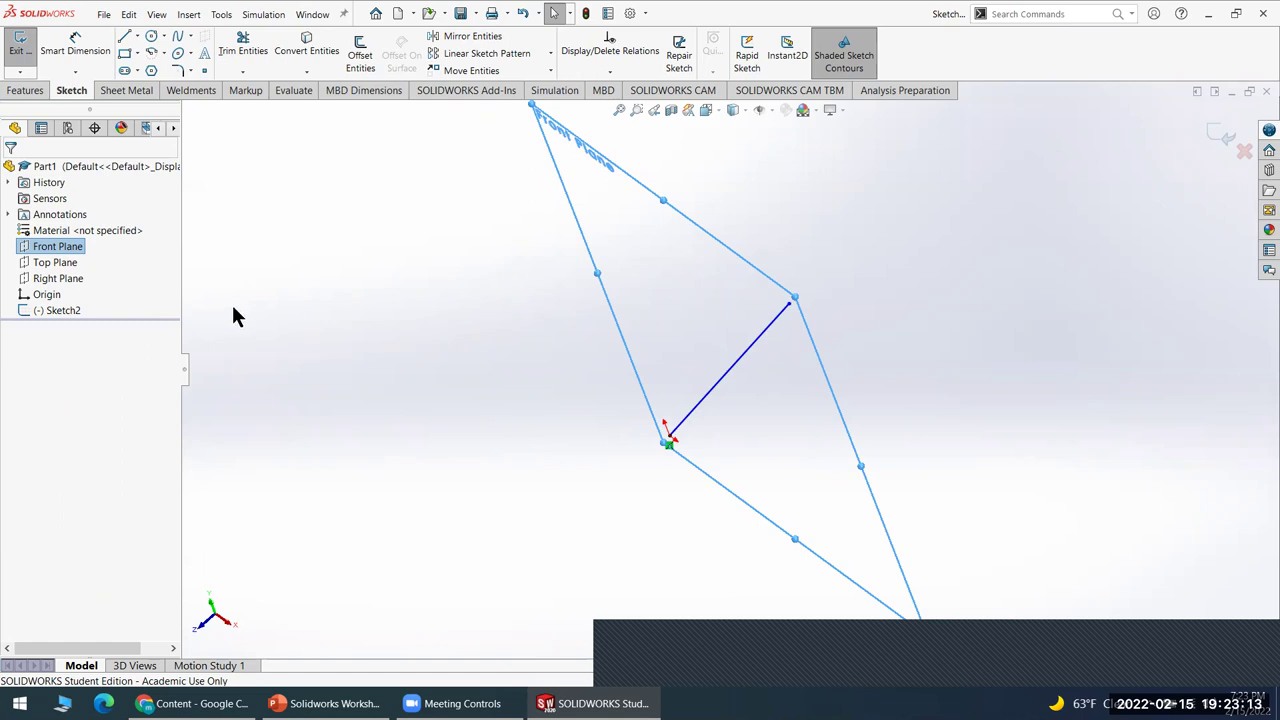
pyautogui.rightClick(56, 246)
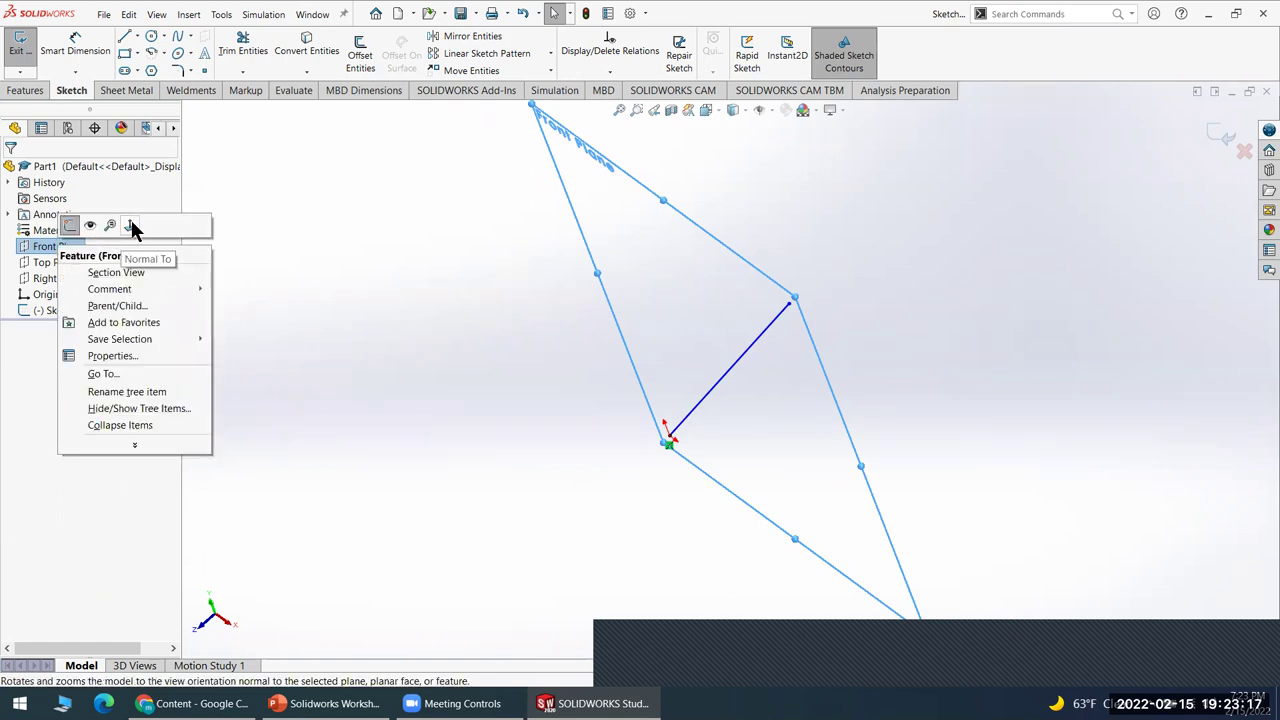
pyautogui.click(131, 226)
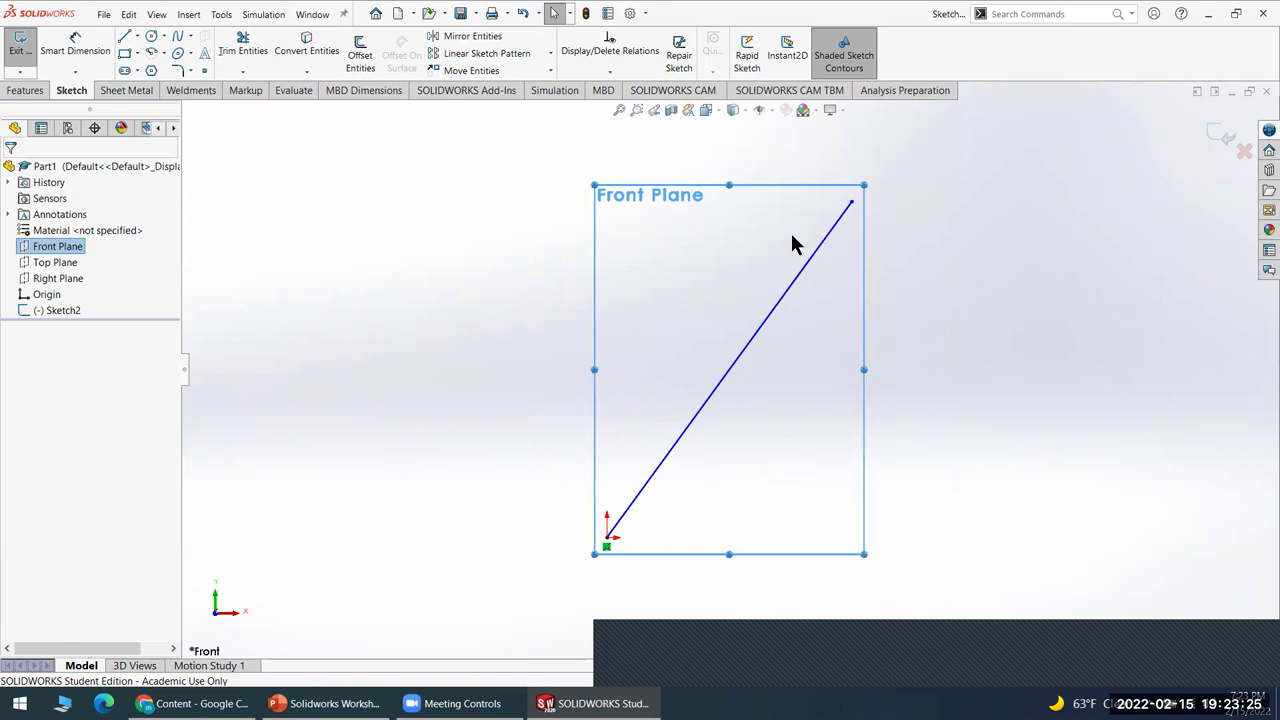
pyautogui.click(330, 703)
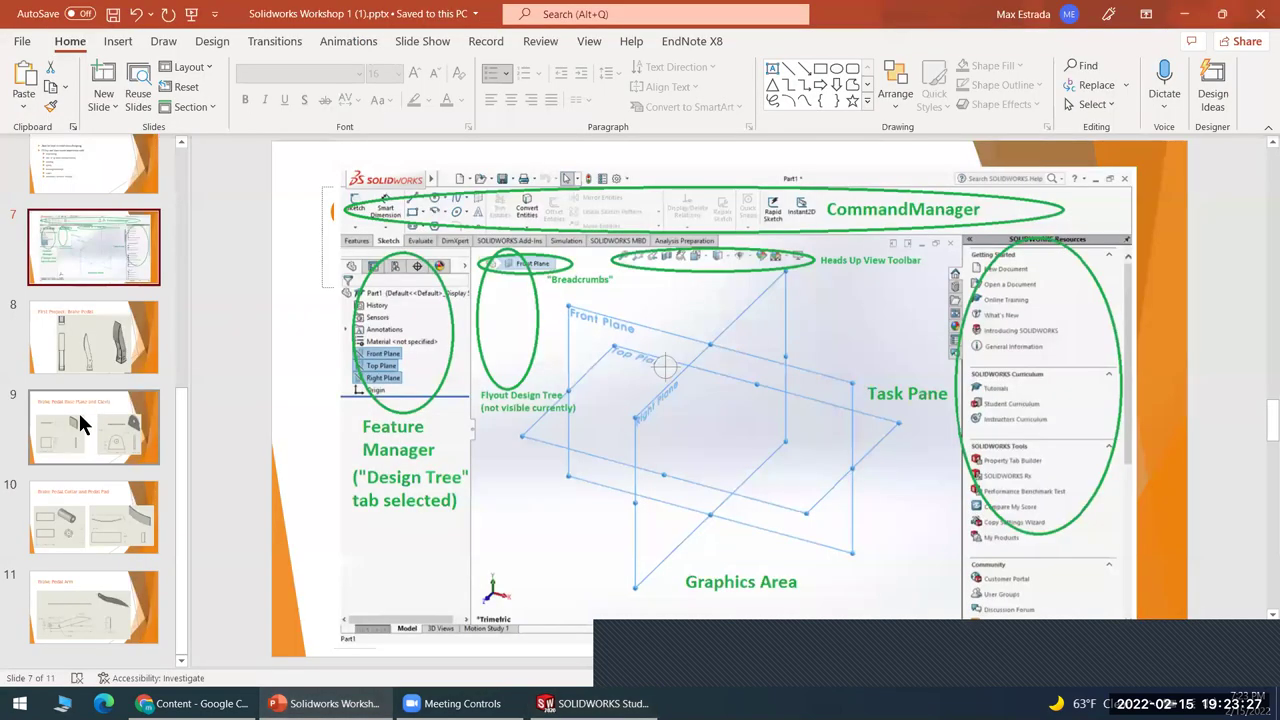
# - Check slide 9's 2.000 × 2.000 plate drawing with .125 thickness, then return to SOLIDWORKS
pyautogui.click(78, 412)
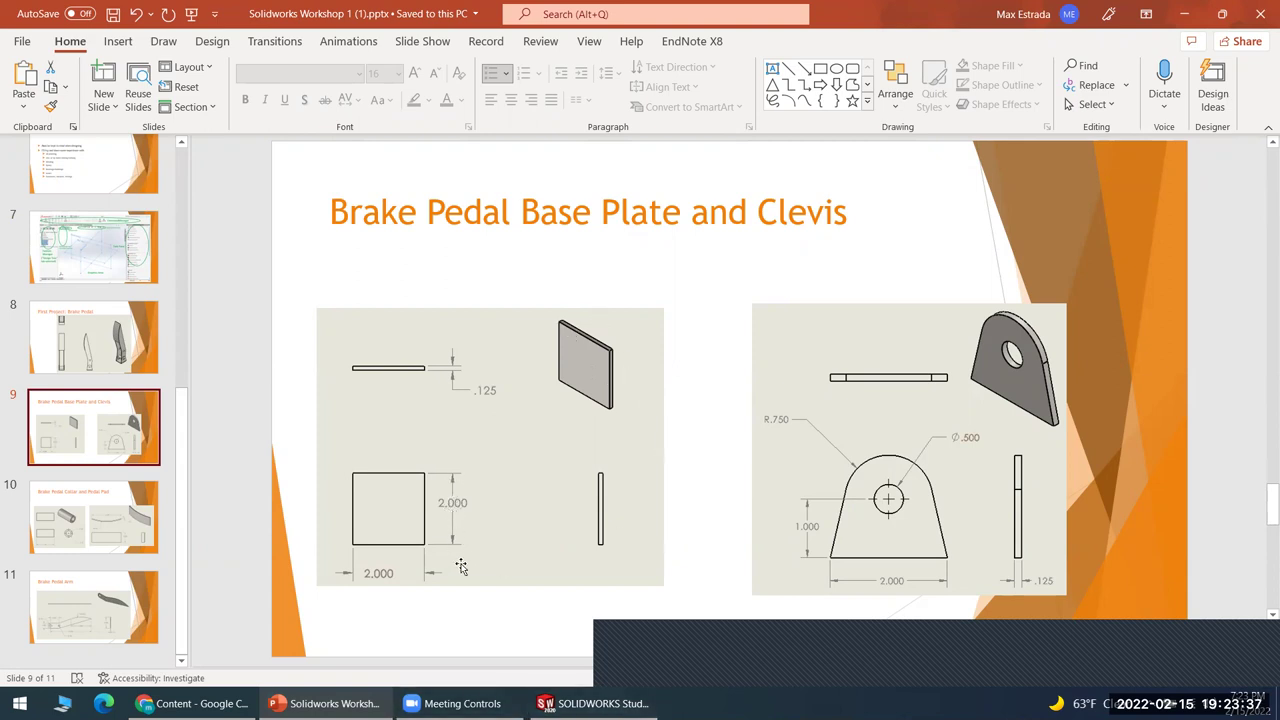
pyautogui.click(595, 703)
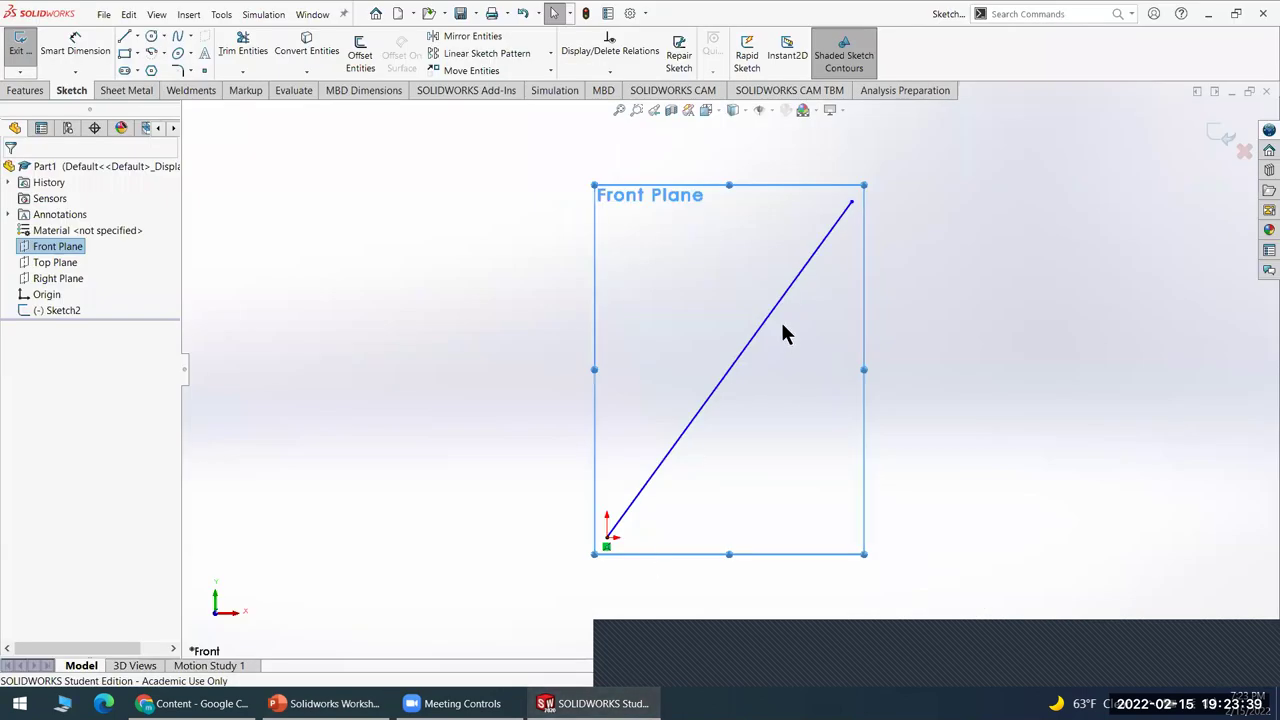
# - Close a four-sided outline from the diagonal's upper end back to the origin
pyautogui.click(124, 38)
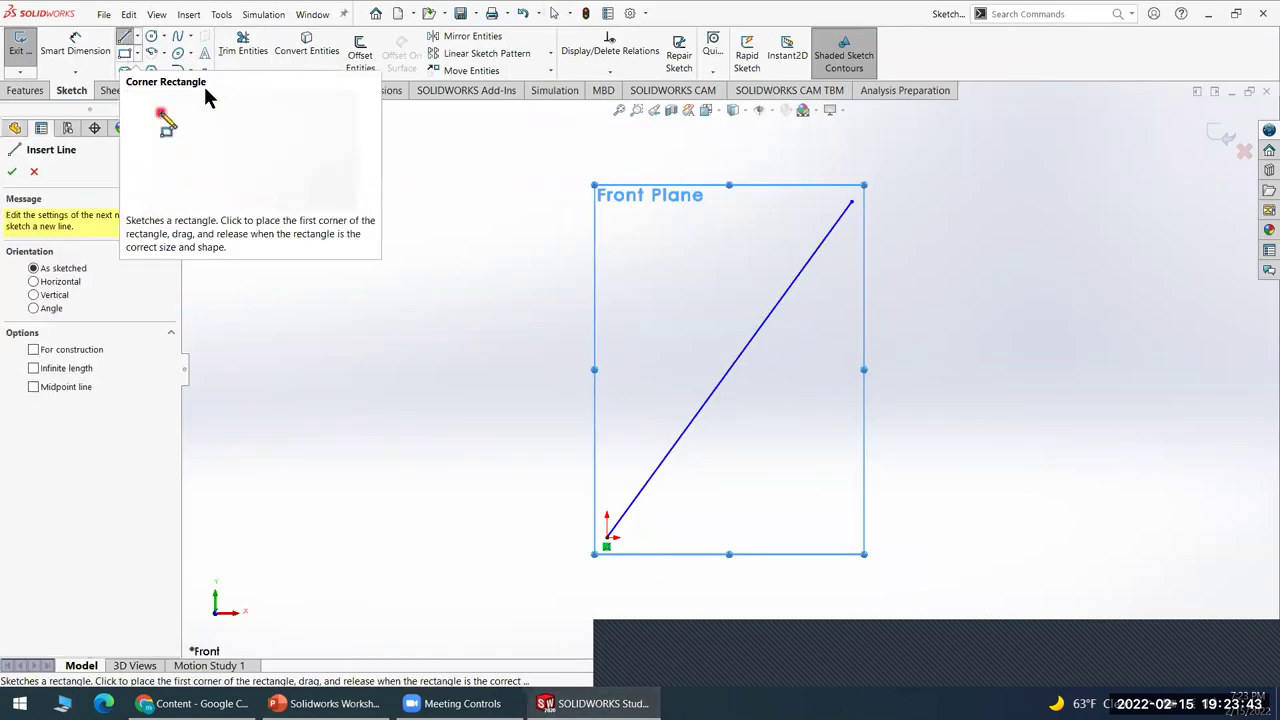
pyautogui.moveTo(851, 205); pyautogui.dragTo(1066, 332)
pyautogui.click(1066, 331)
pyautogui.click(1009, 594)
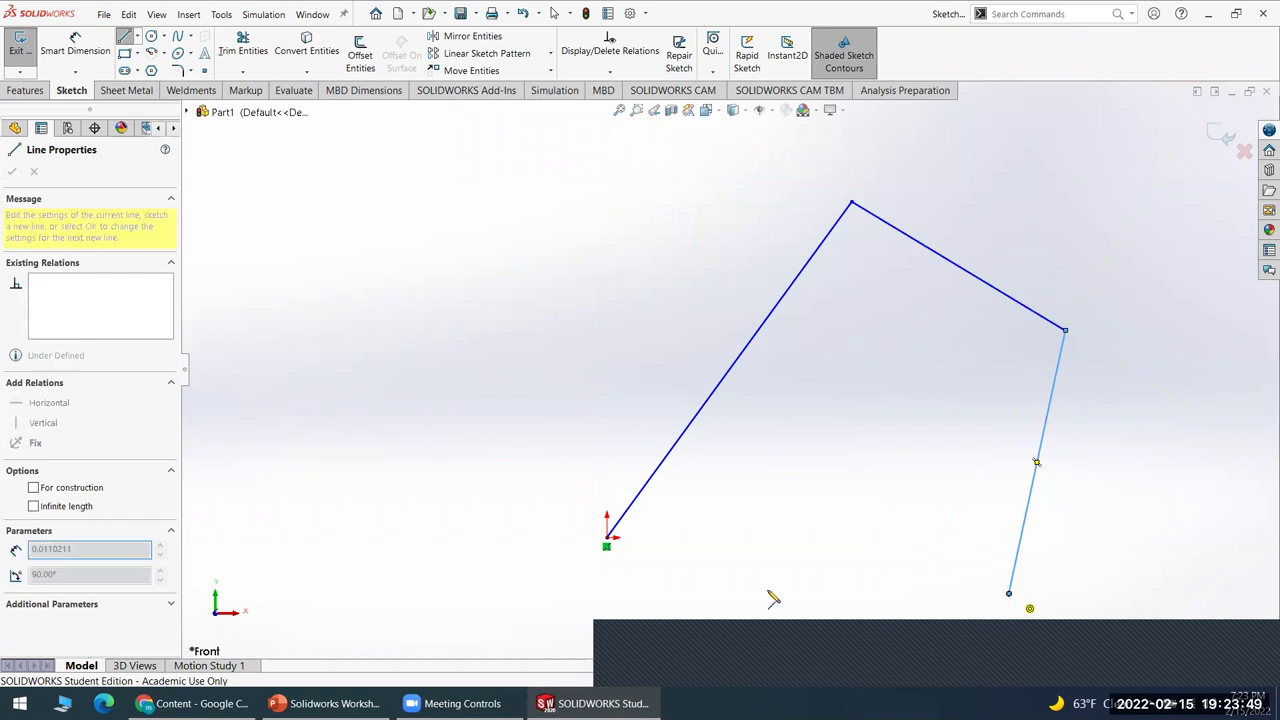
pyautogui.click(607, 537)
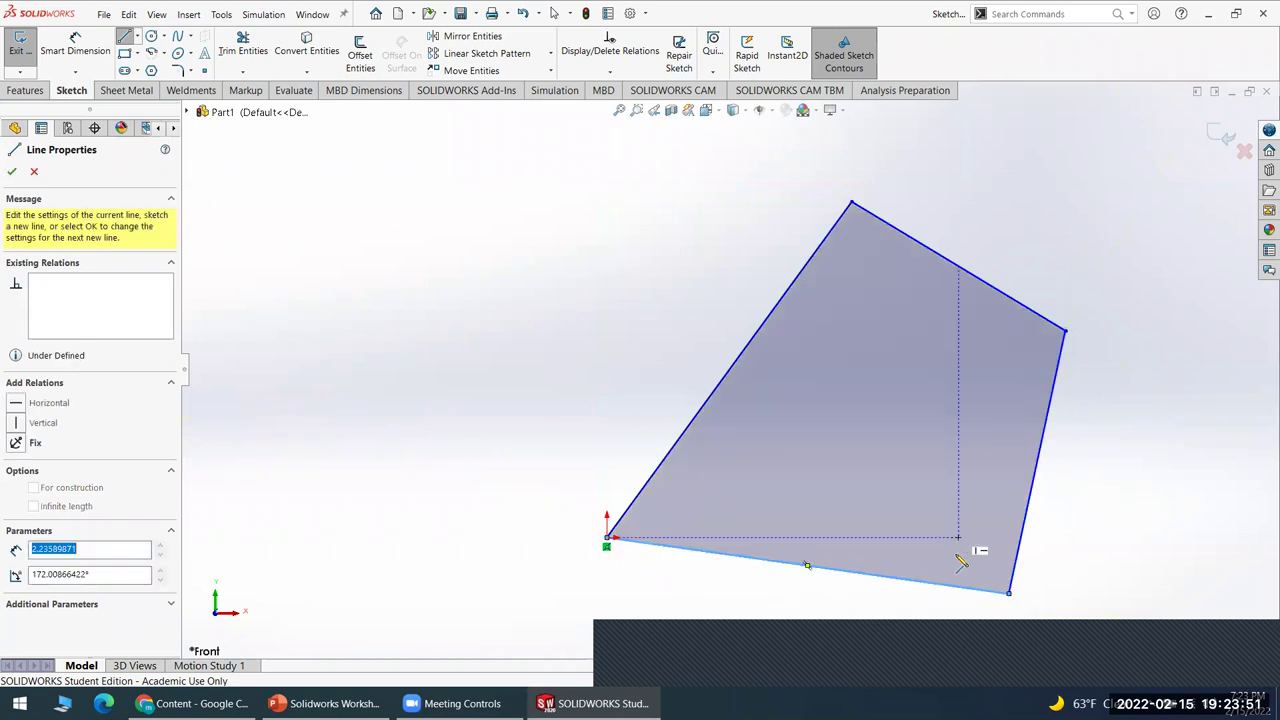
pyautogui.press('Escape')
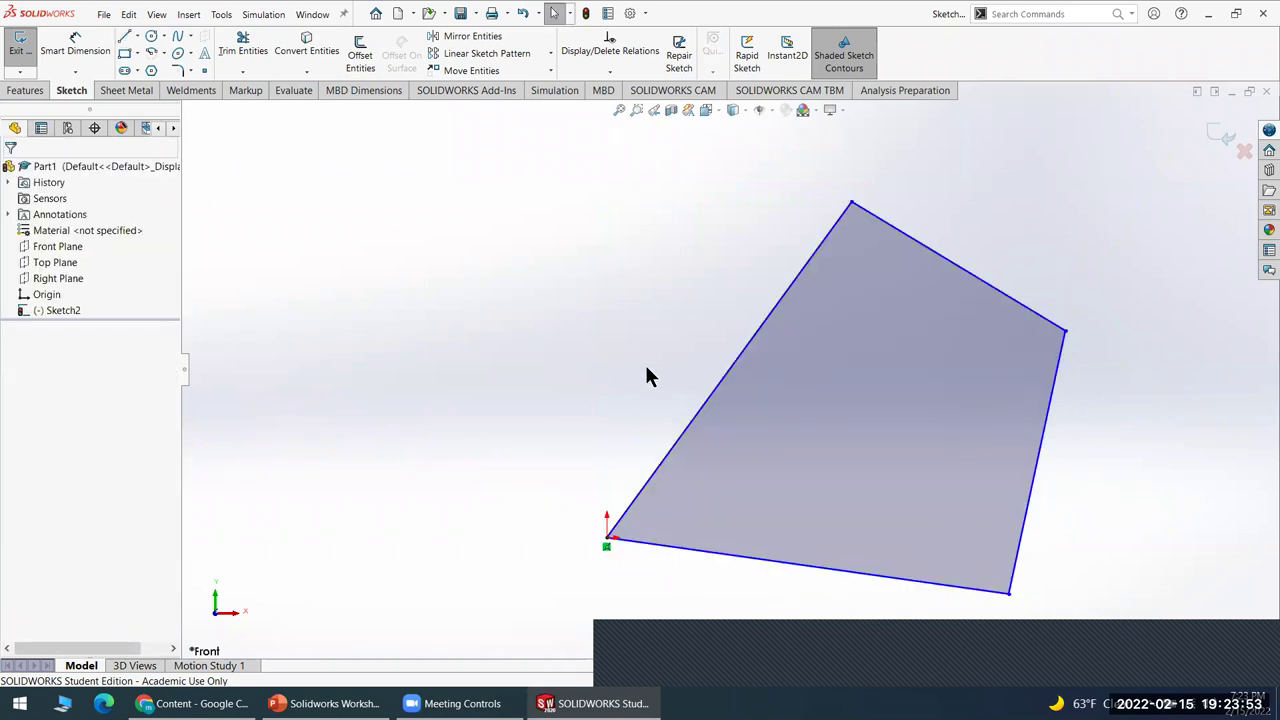
# - Draw a separate open chain of four lines to the left of the outline
pyautogui.click(125, 38)
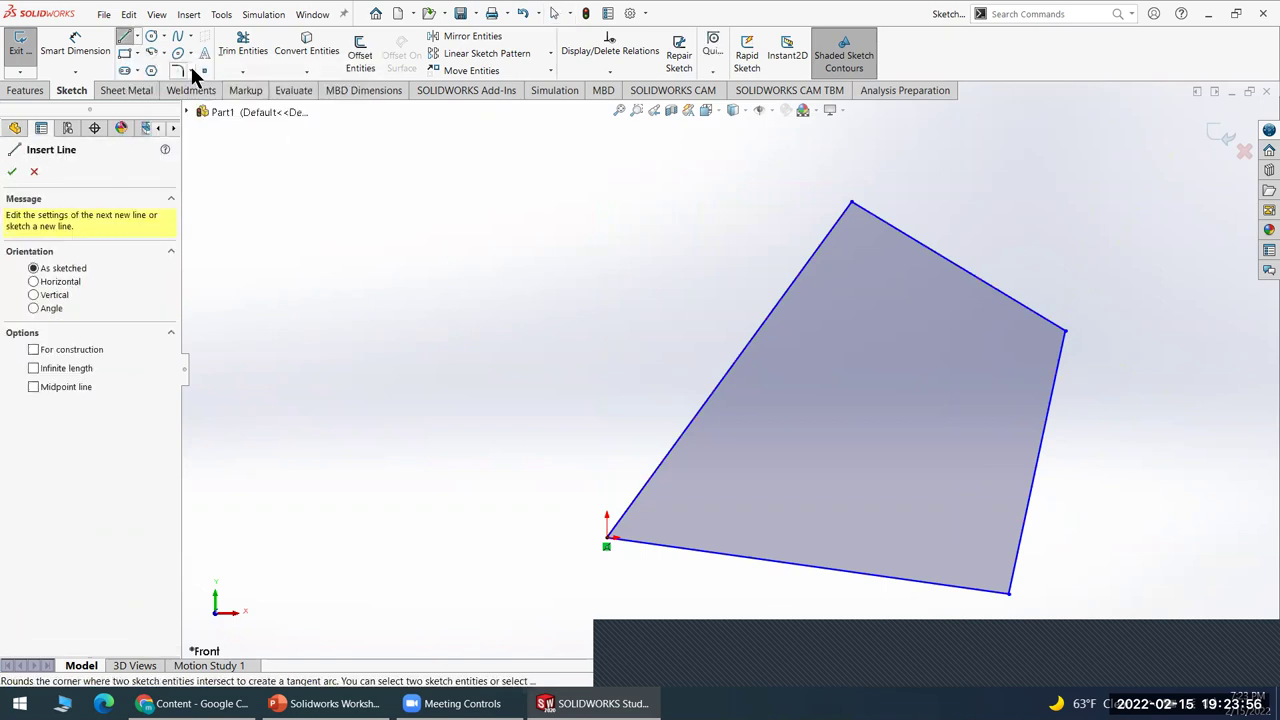
pyautogui.click(299, 301)
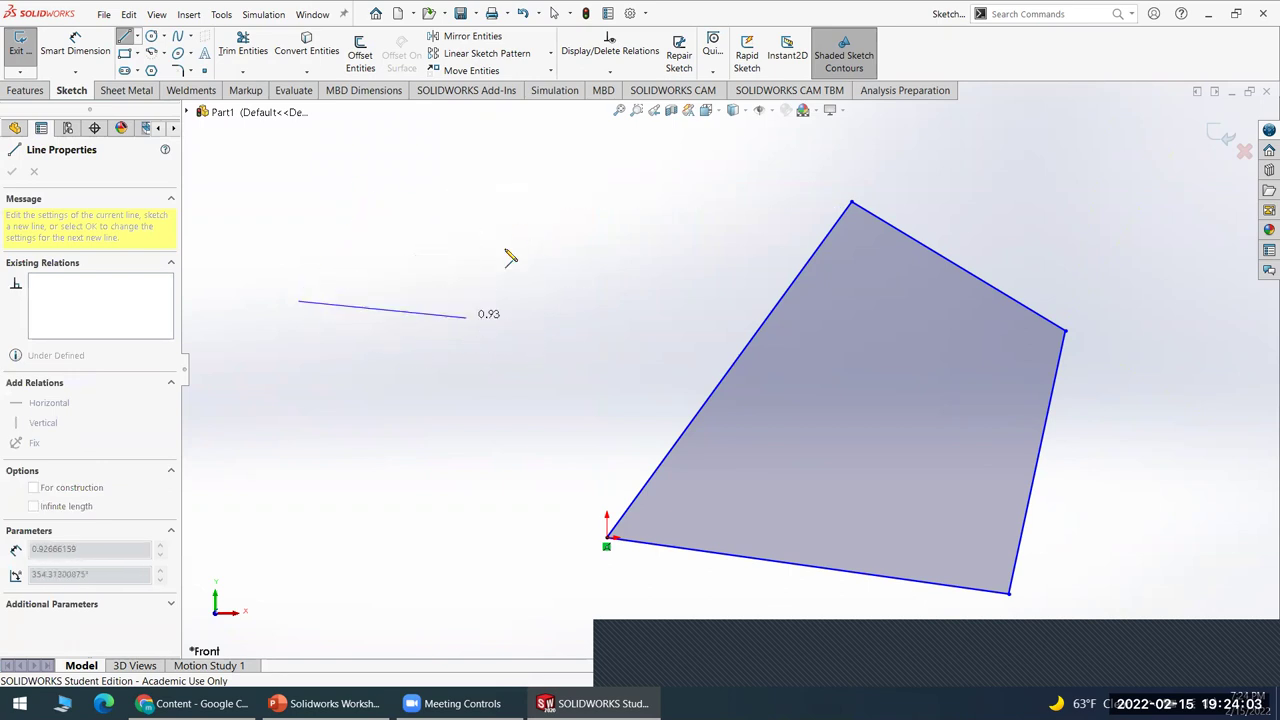
pyautogui.click(521, 162)
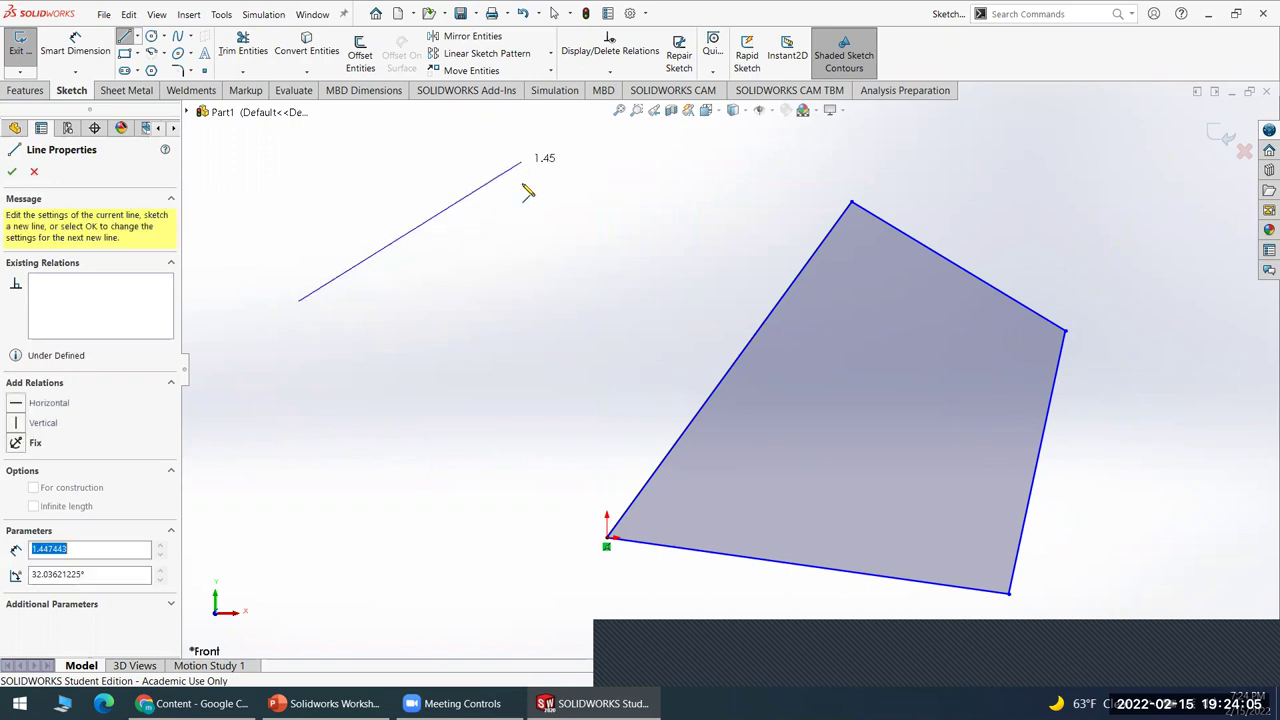
pyautogui.click(642, 283)
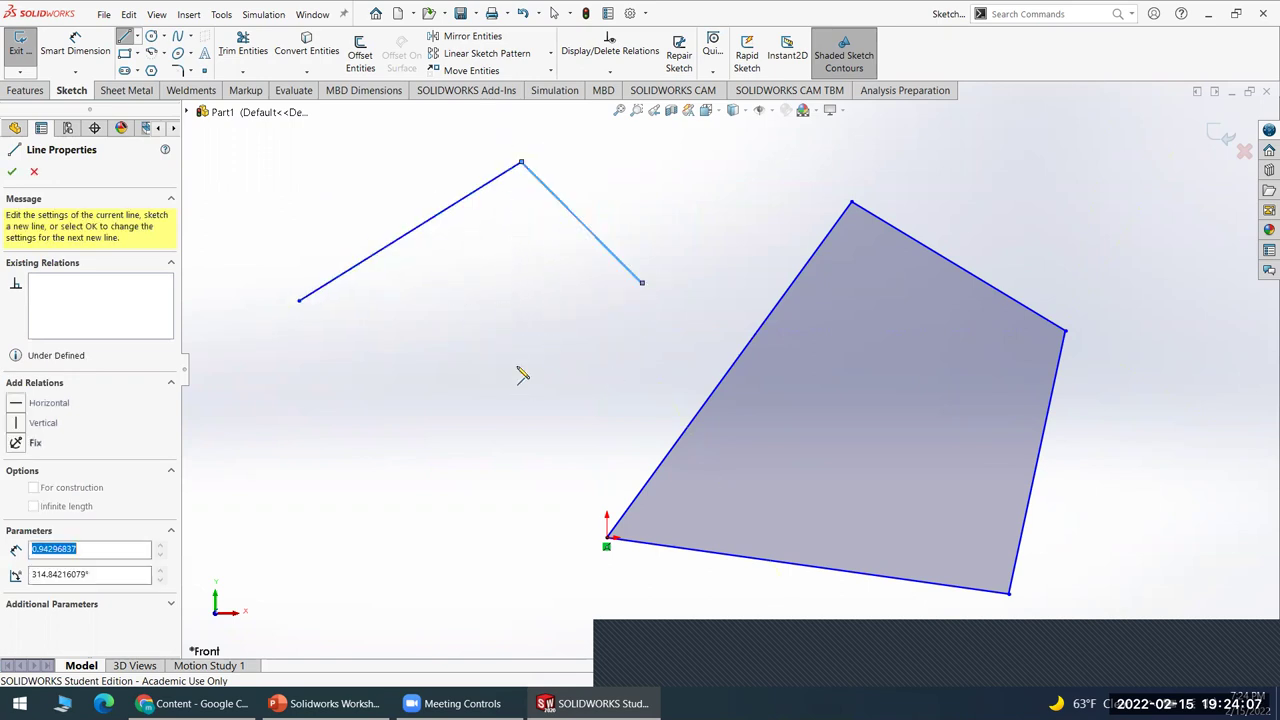
pyautogui.click(410, 371)
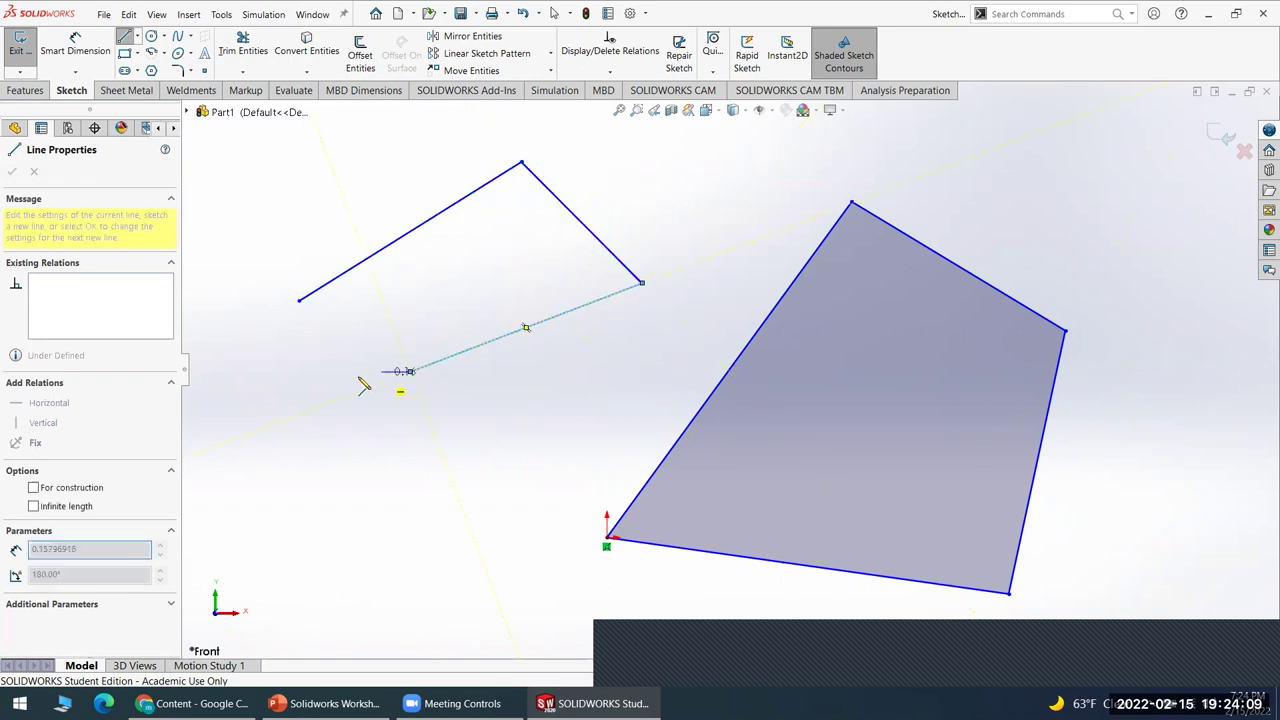
pyautogui.doubleClick(250, 404)
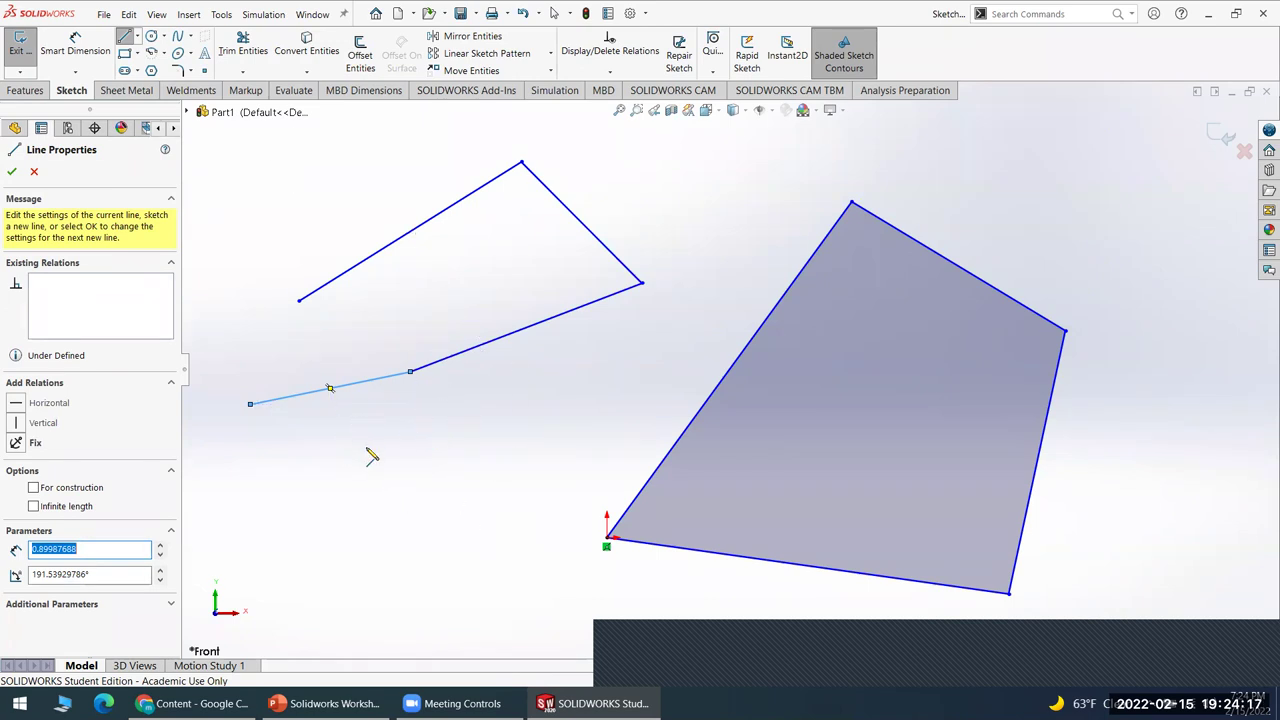
pyautogui.click(12, 171)
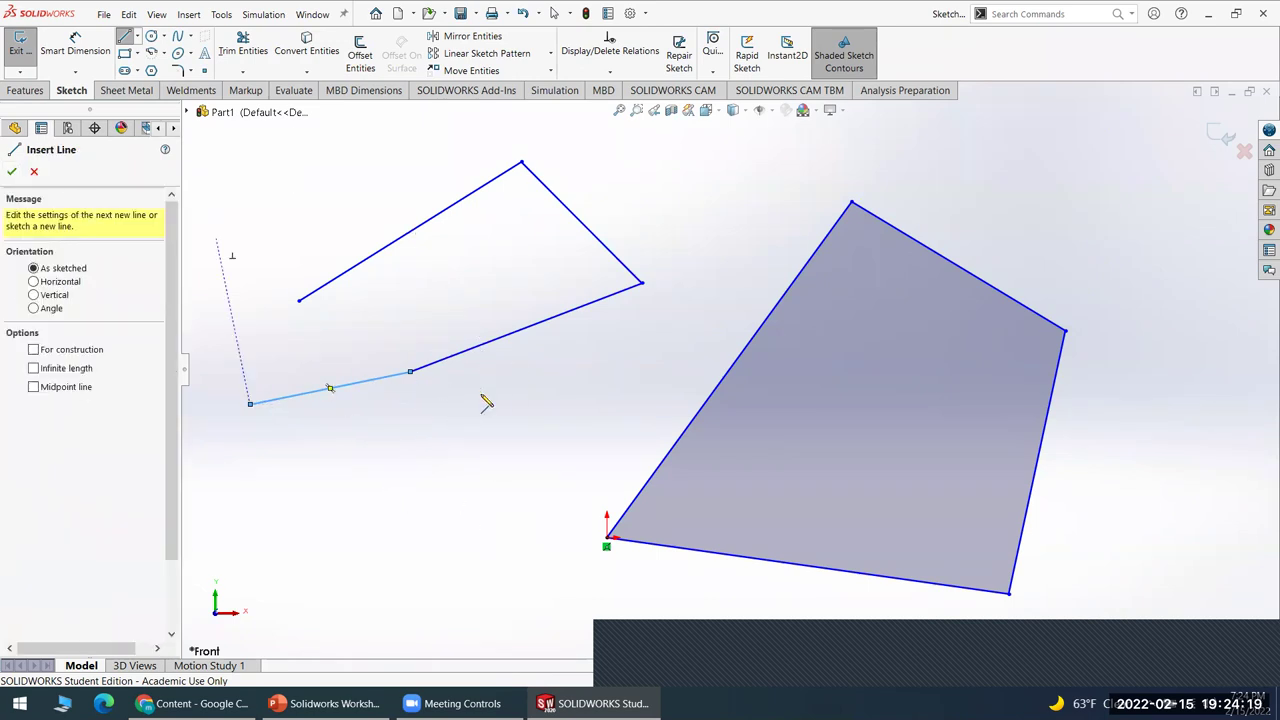
# - Stop drawing lines and clear the stray line selection
pyautogui.click(32, 172)
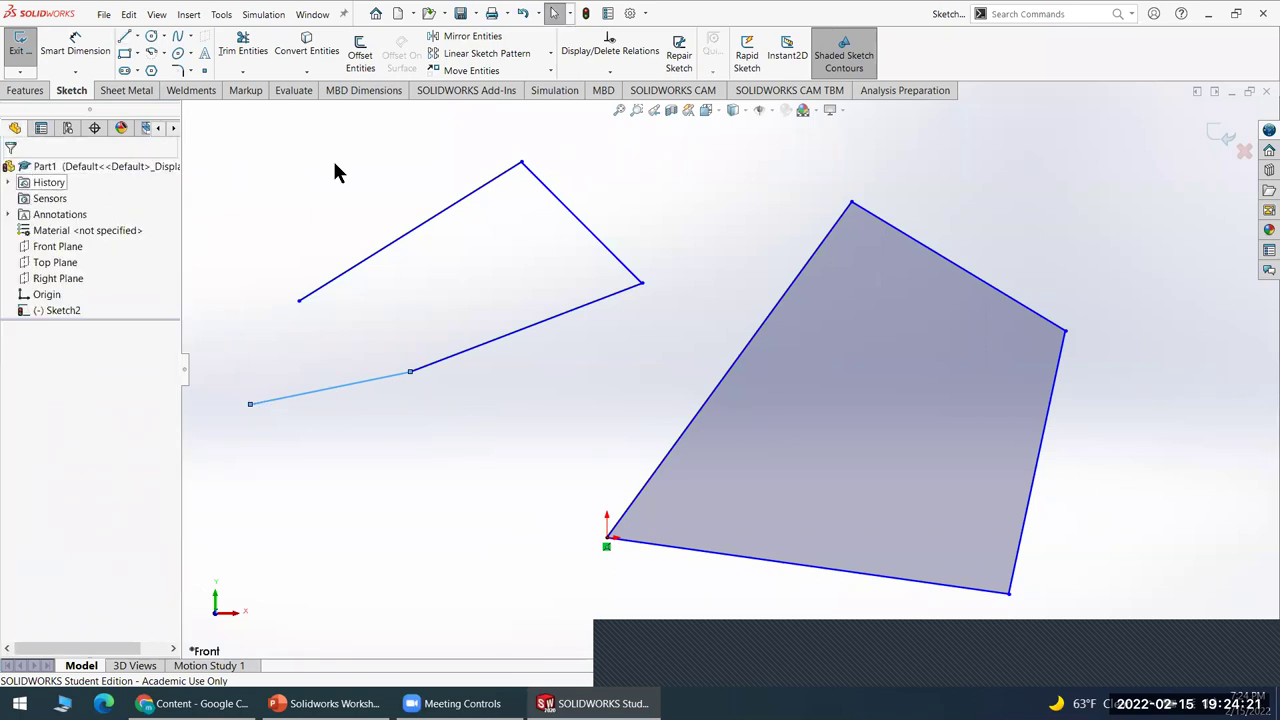
pyautogui.click(460, 248)
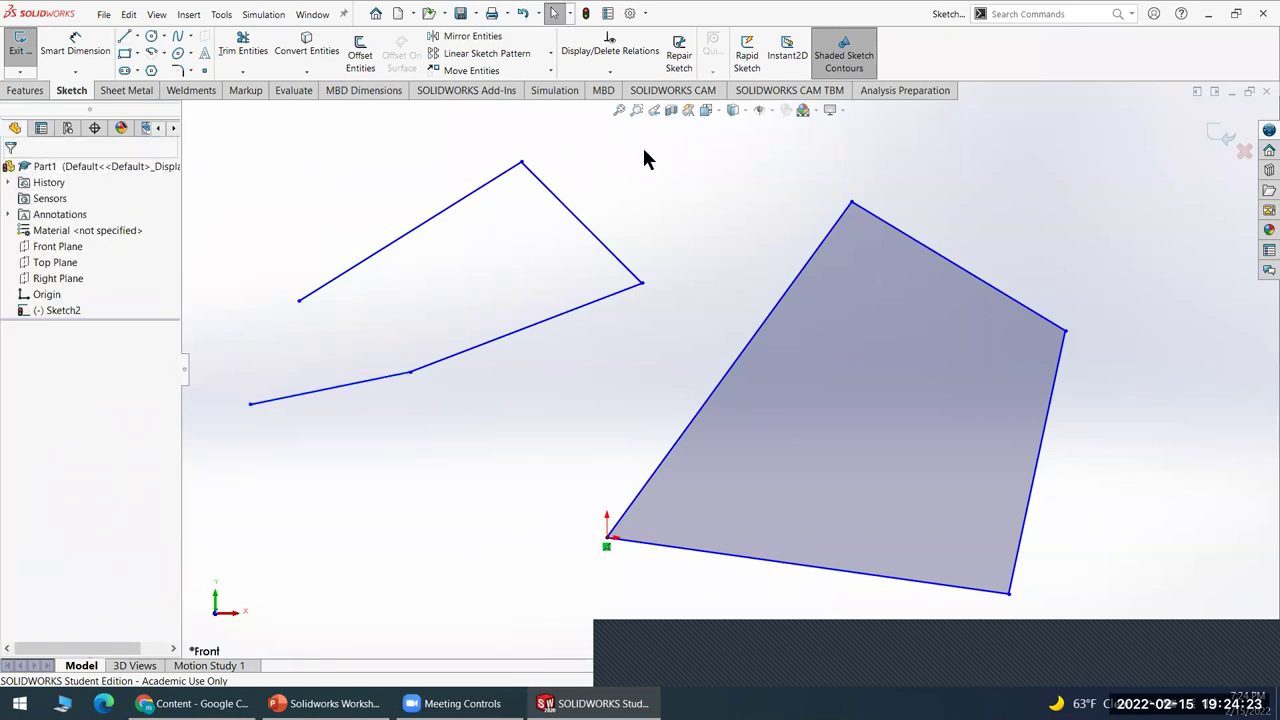
pyautogui.moveTo(555, 253)
pyautogui.mouseDown()
pyautogui.moveTo(371, 357)
pyautogui.moveTo(363, 309)
pyautogui.mouseUp()
pyautogui.click(250, 188)
# - Lasso-select the left four-line chain (Line5–Line8) and delete it
pyautogui.moveTo(520, 306)
pyautogui.mouseDown()
pyautogui.moveTo(620, 380)
pyautogui.moveTo(689, 303)
pyautogui.moveTo(410, 184)
pyautogui.moveTo(297, 197)
pyautogui.mouseUp()
pyautogui.moveTo(398, 160)
pyautogui.mouseDown()
pyautogui.moveTo(210, 422)
pyautogui.moveTo(419, 484)
pyautogui.moveTo(611, 402)
pyautogui.moveTo(673, 263)
pyautogui.moveTo(652, 197)
pyautogui.moveTo(591, 145)
pyautogui.moveTo(487, 123)
pyautogui.moveTo(432, 129)
pyautogui.moveTo(405, 157)
pyautogui.mouseUp()
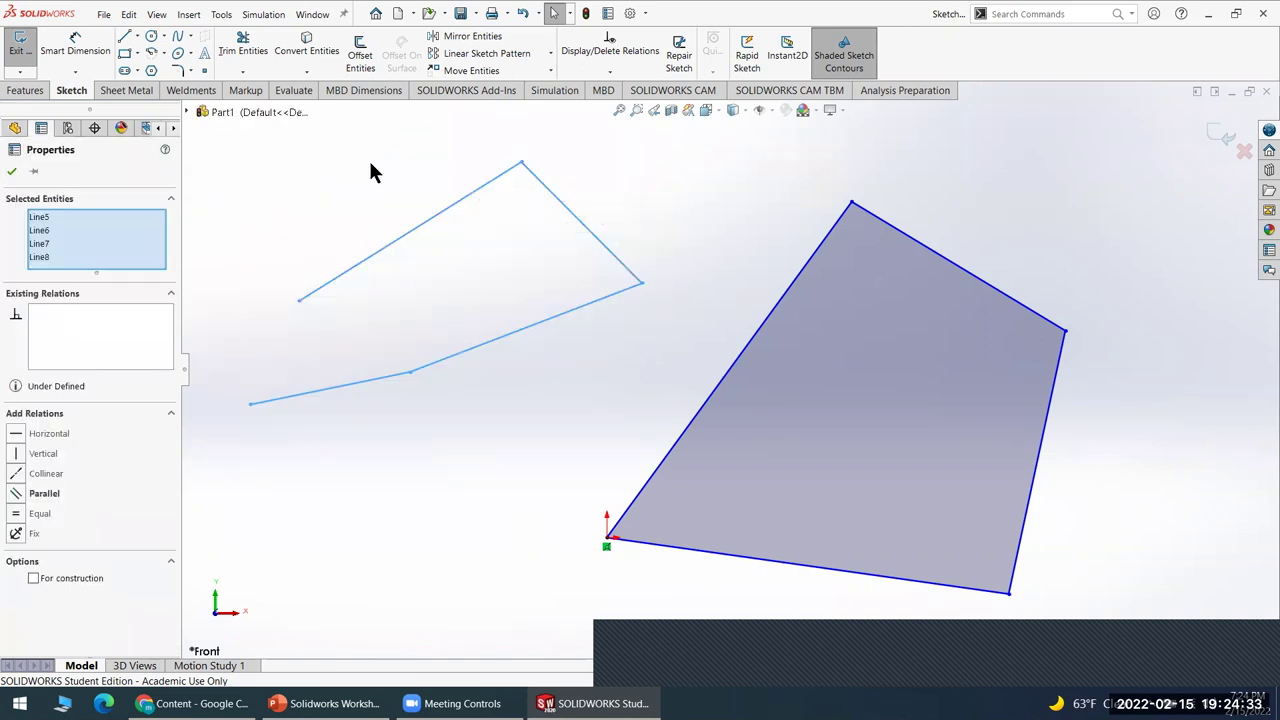
pyautogui.click(418, 157)
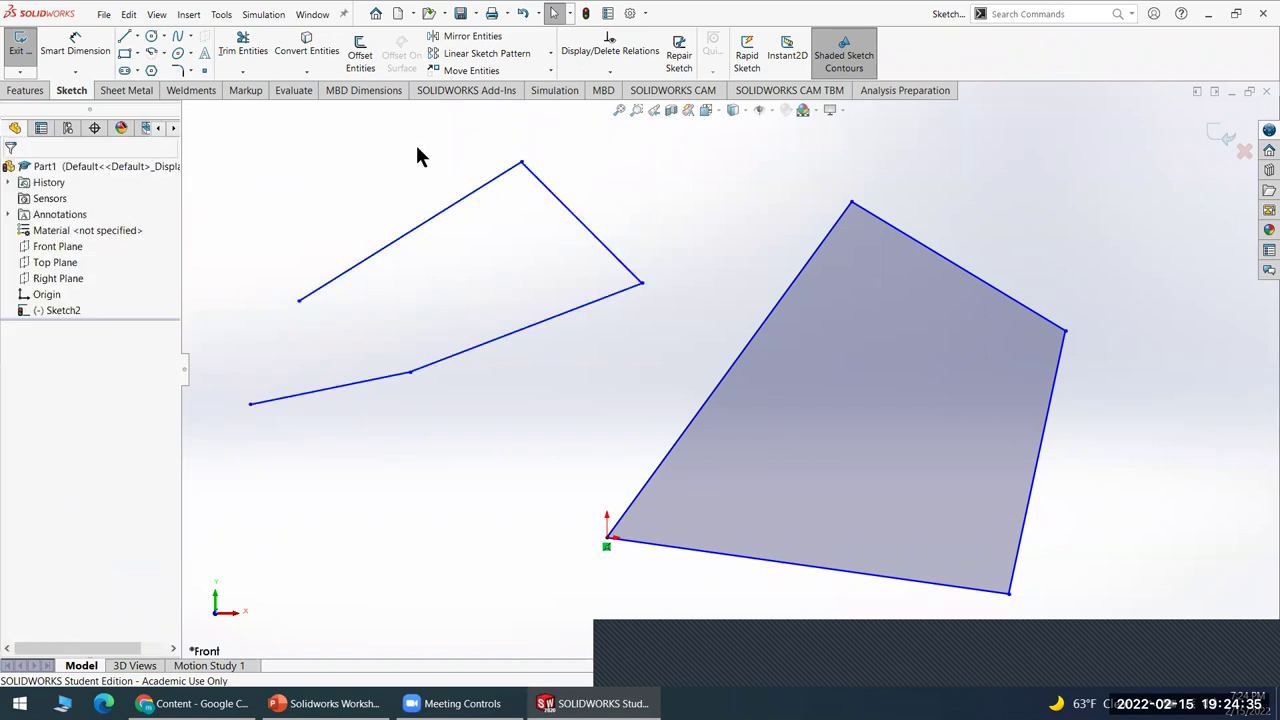
pyautogui.moveTo(404, 158)
pyautogui.mouseDown()
pyautogui.moveTo(485, 119)
pyautogui.moveTo(567, 135)
pyautogui.moveTo(634, 188)
pyautogui.moveTo(663, 234)
pyautogui.moveTo(672, 298)
pyautogui.moveTo(598, 360)
pyautogui.moveTo(437, 428)
pyautogui.moveTo(351, 452)
pyautogui.moveTo(258, 456)
pyautogui.moveTo(230, 432)
pyautogui.moveTo(217, 387)
pyautogui.moveTo(222, 324)
pyautogui.moveTo(302, 219)
pyautogui.moveTo(398, 155)
pyautogui.mouseUp()
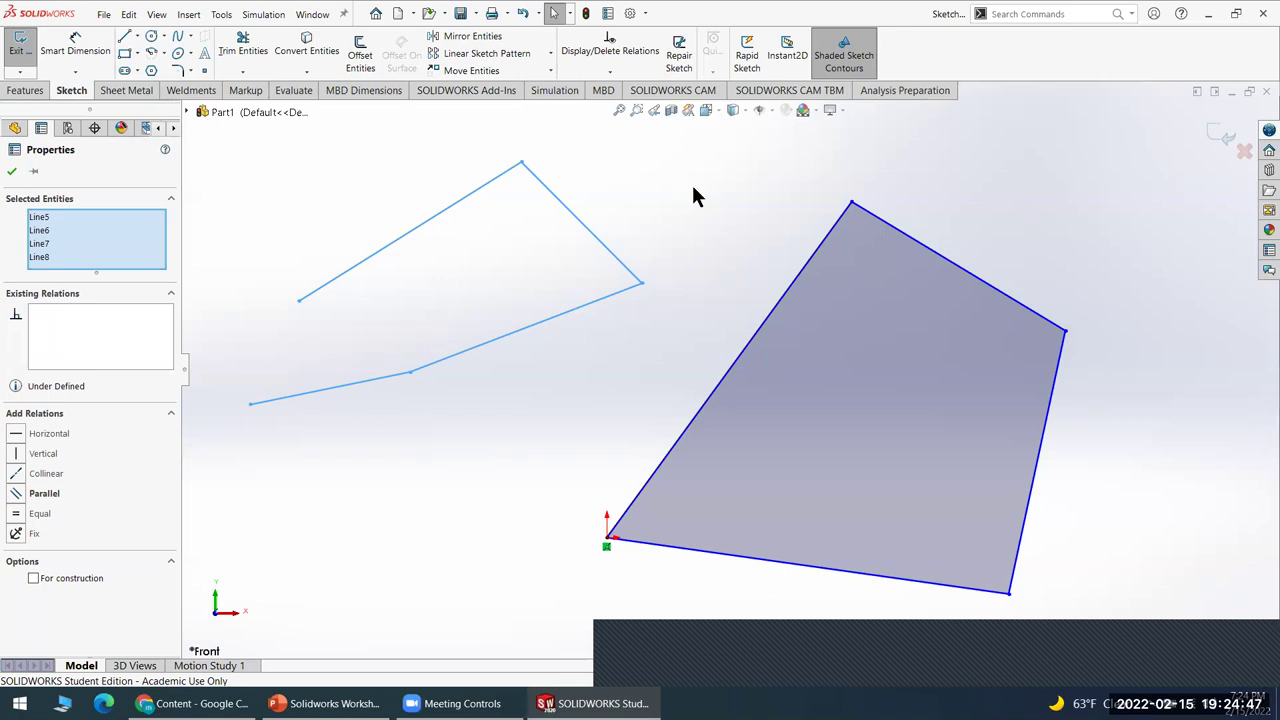
pyautogui.press('Escape')
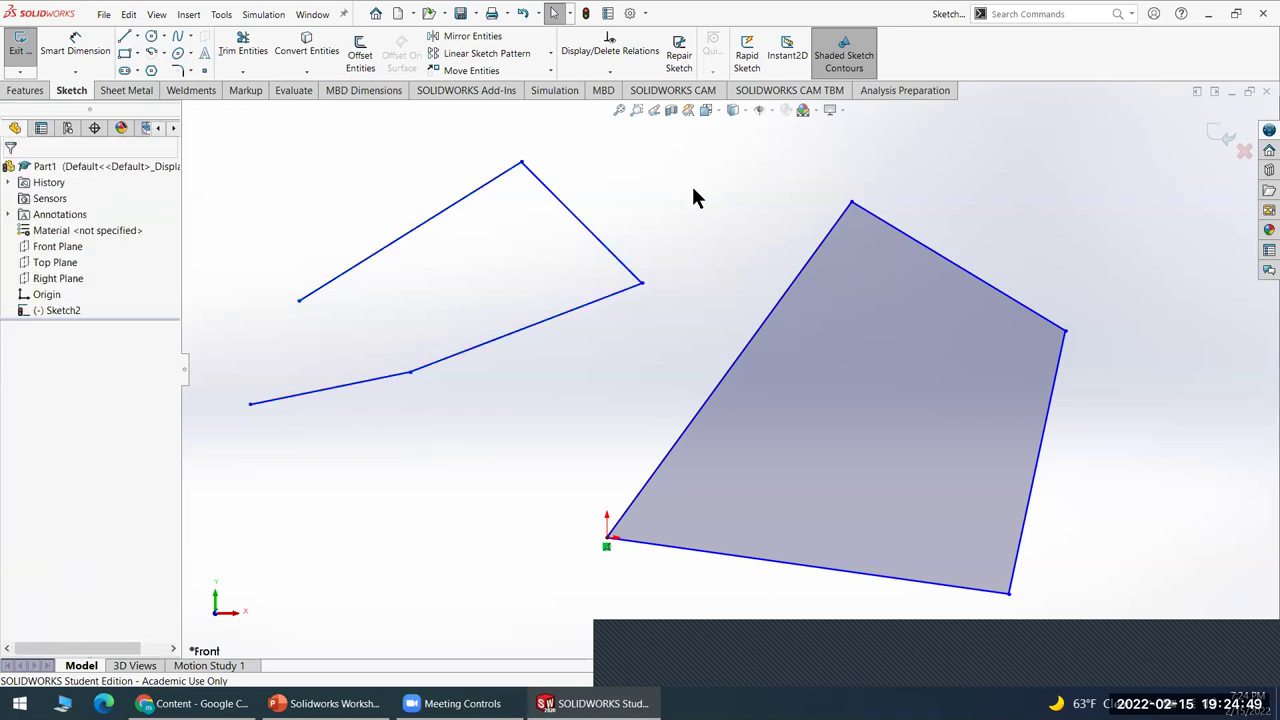
pyautogui.moveTo(658, 224)
pyautogui.mouseDown()
pyautogui.moveTo(676, 337)
pyautogui.moveTo(588, 403)
pyautogui.moveTo(452, 457)
pyautogui.moveTo(284, 459)
pyautogui.moveTo(225, 401)
pyautogui.moveTo(217, 338)
pyautogui.moveTo(285, 217)
pyautogui.moveTo(364, 159)
pyautogui.moveTo(487, 133)
pyautogui.moveTo(560, 143)
pyautogui.mouseUp()
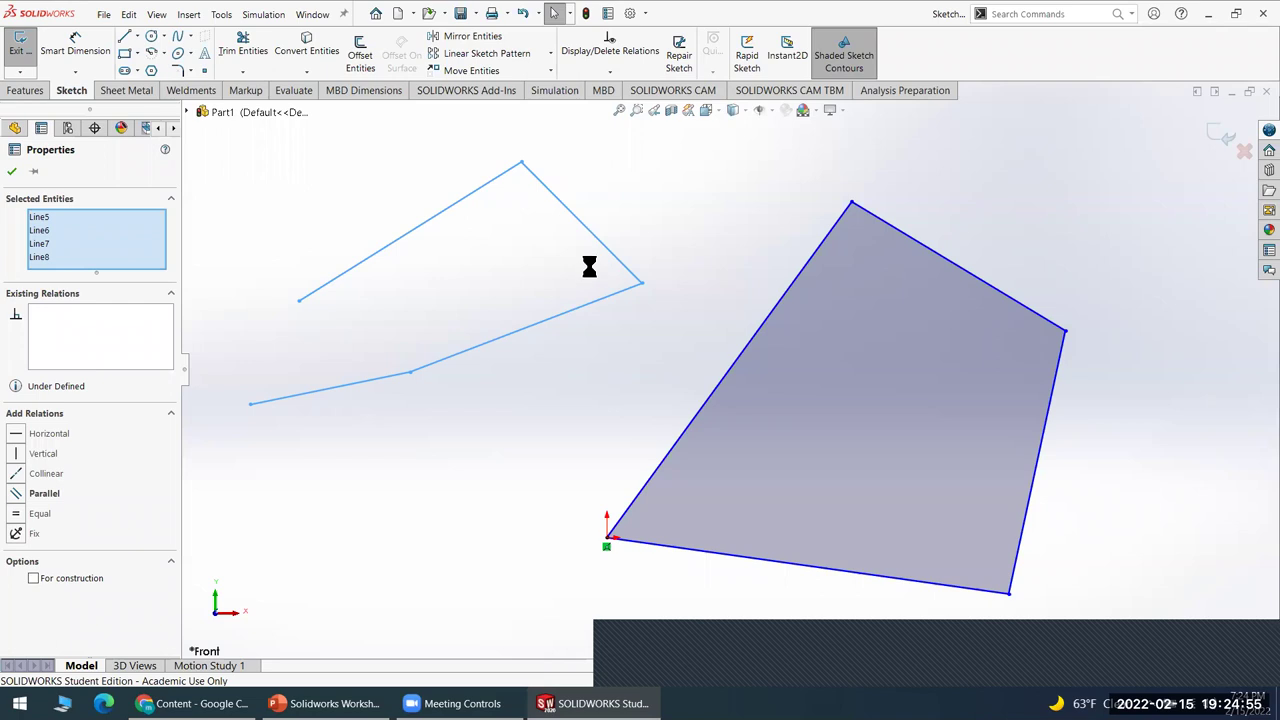
pyautogui.press('Delete')
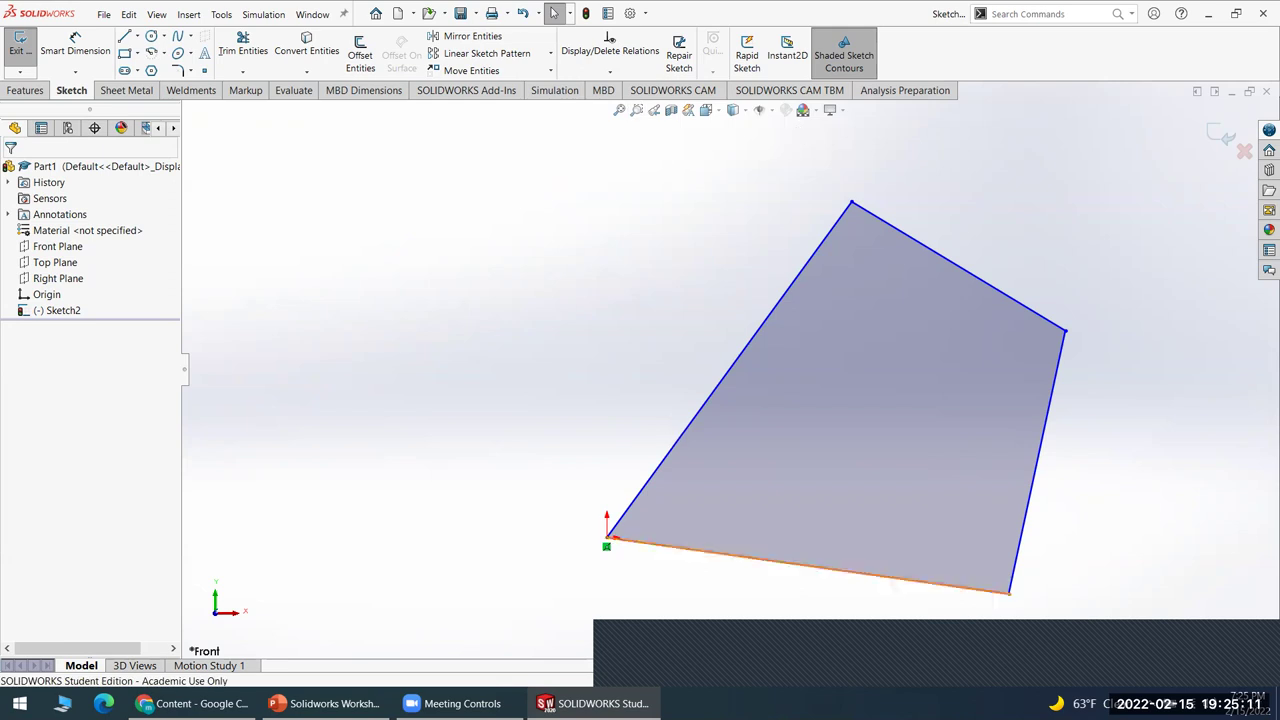
pyautogui.click(769, 111)
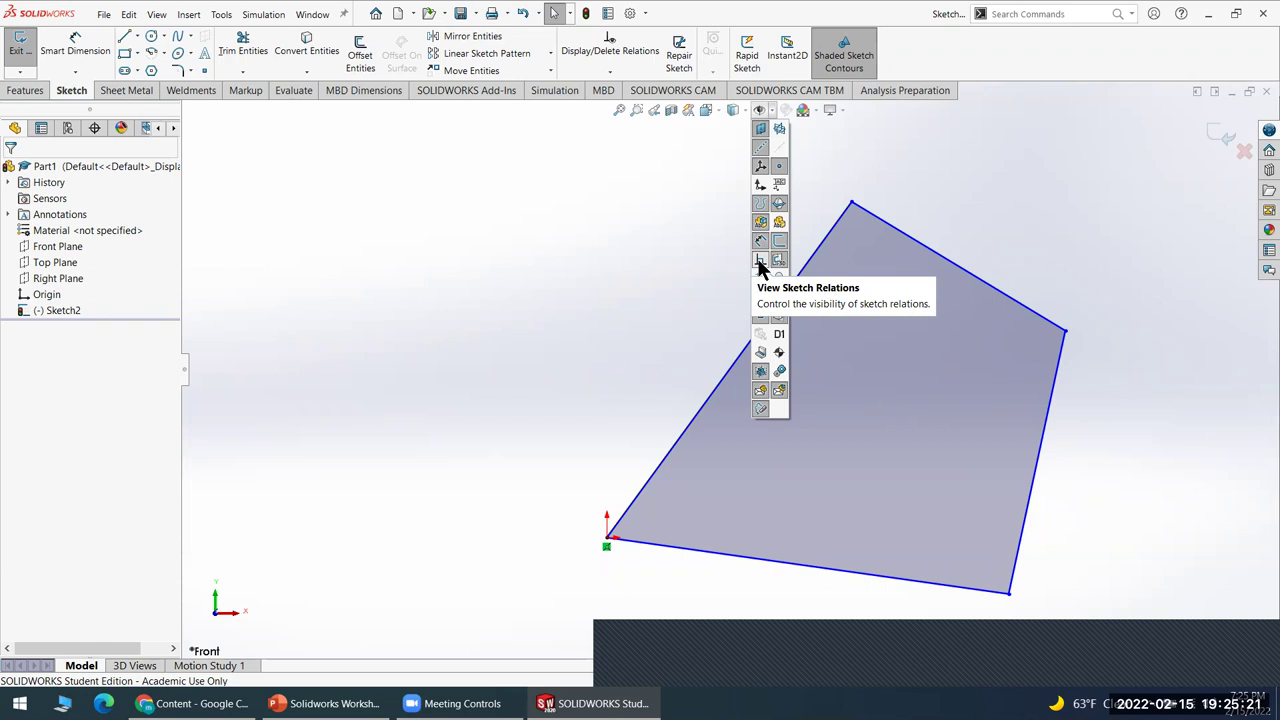
pyautogui.click(650, 221)
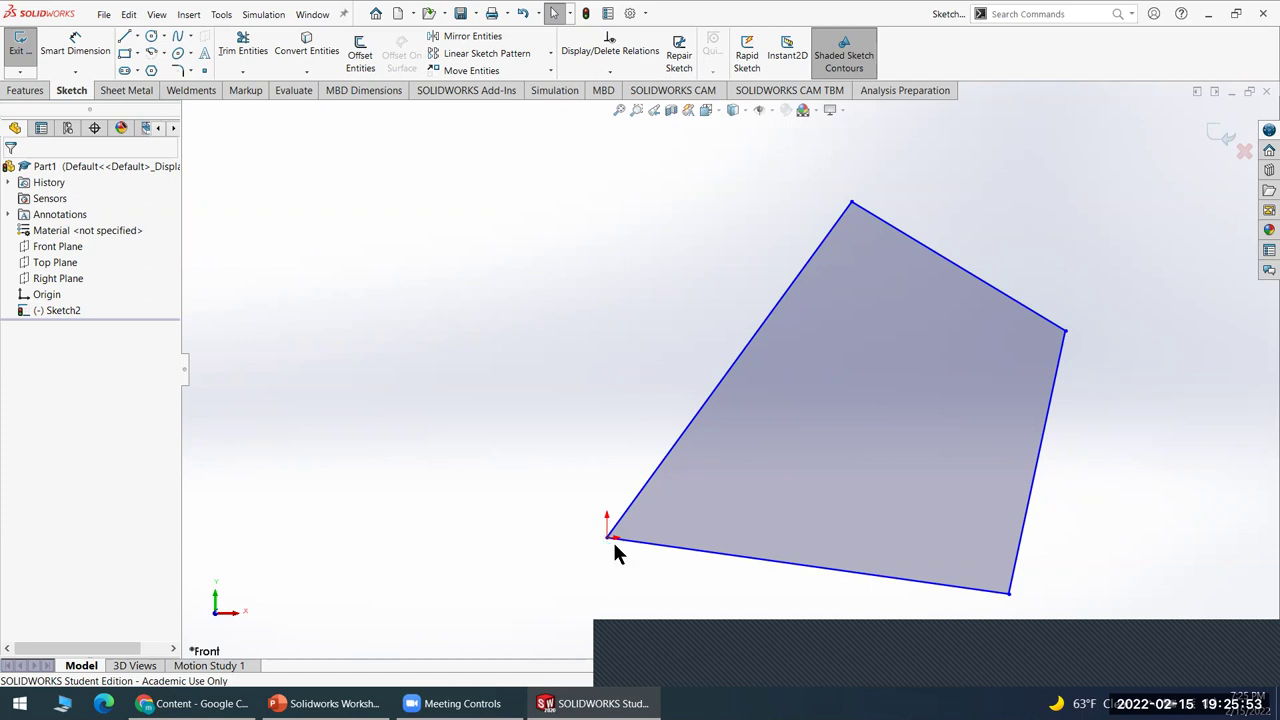
# - Drag the outline's corner off the origin to a point up and left
pyautogui.moveTo(606, 539); pyautogui.dragTo(512, 455)
pyautogui.moveTo(546, 369); pyautogui.dragTo(523, 413)
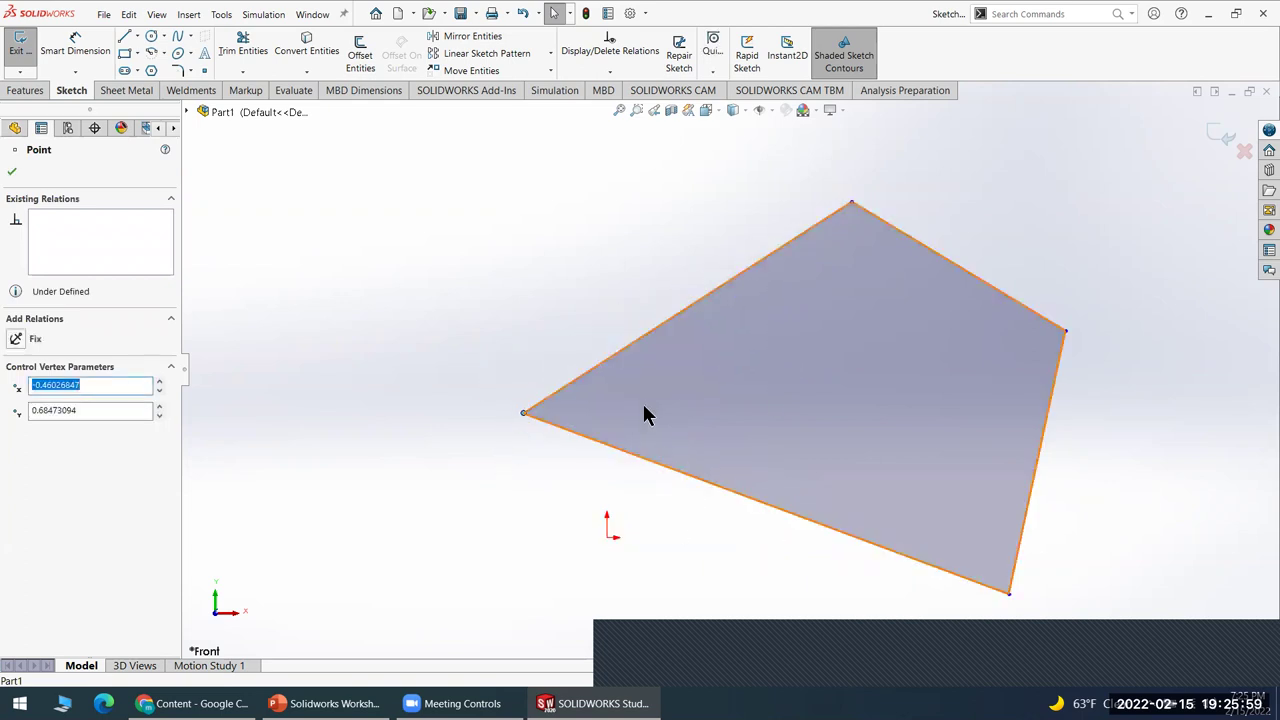
pyautogui.click(524, 422)
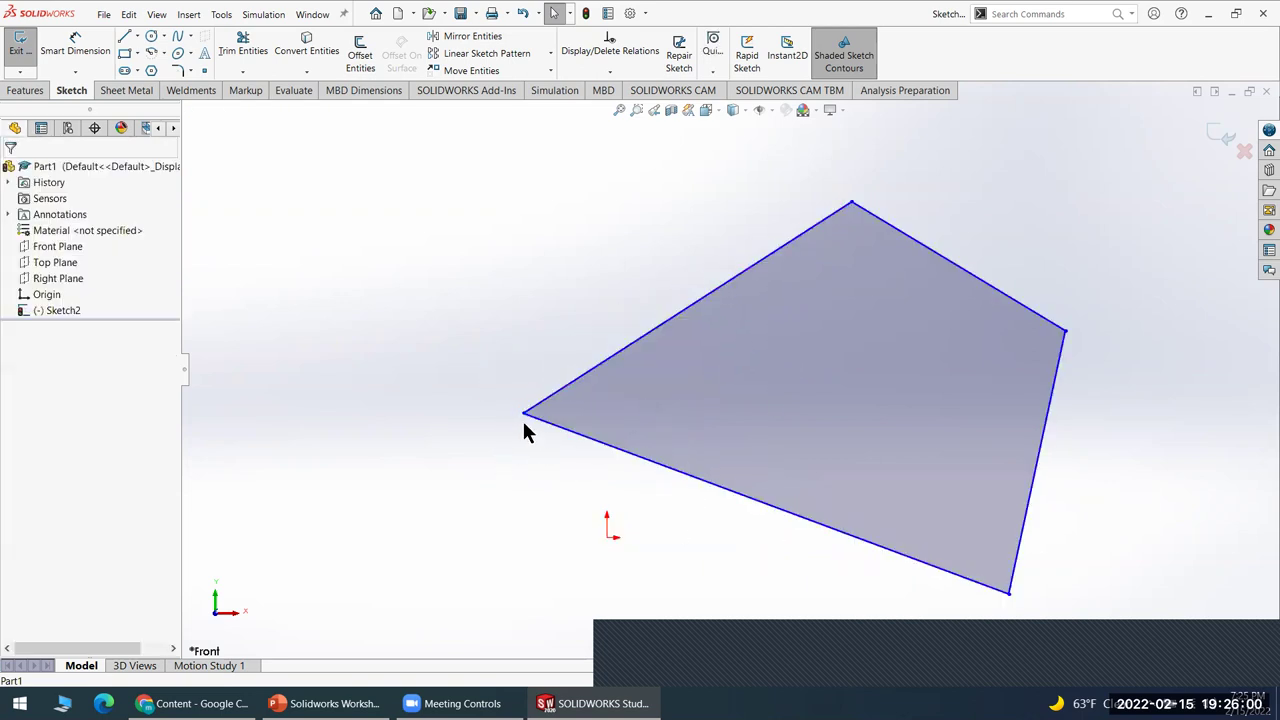
# - Add a Vertical relation to the outline's left edge
pyautogui.click(625, 349)
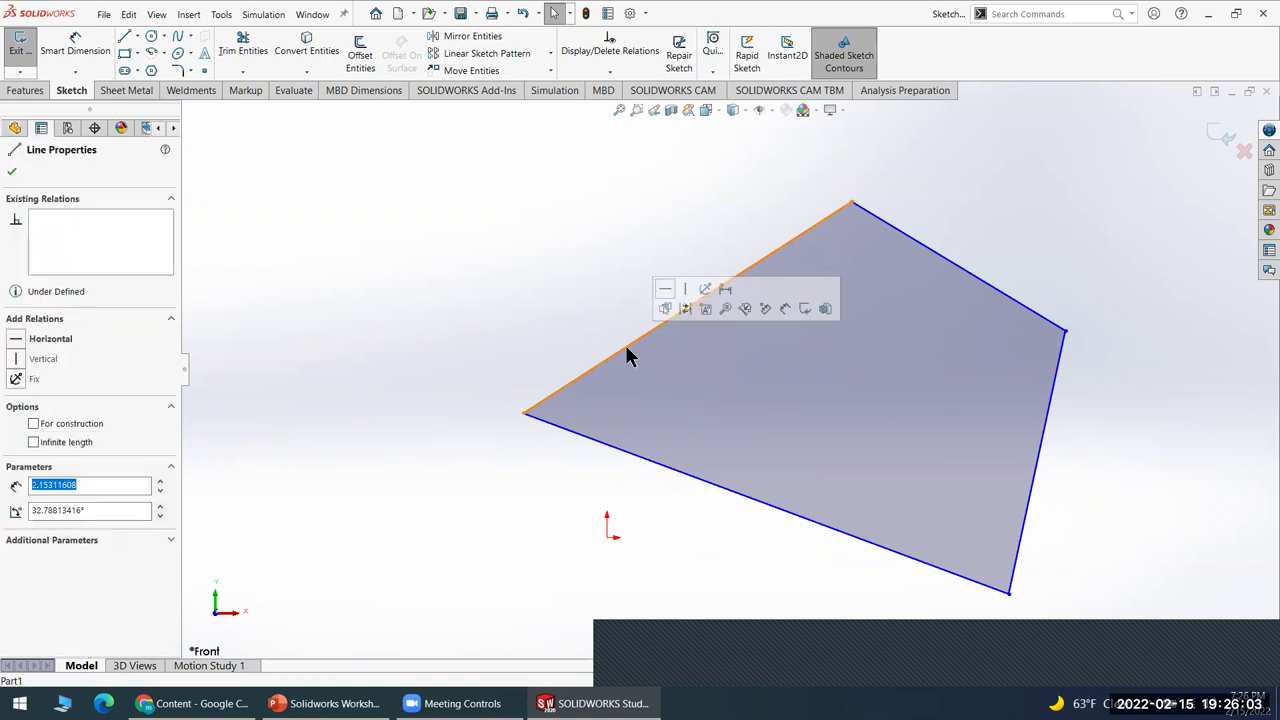
pyautogui.click(16, 362)
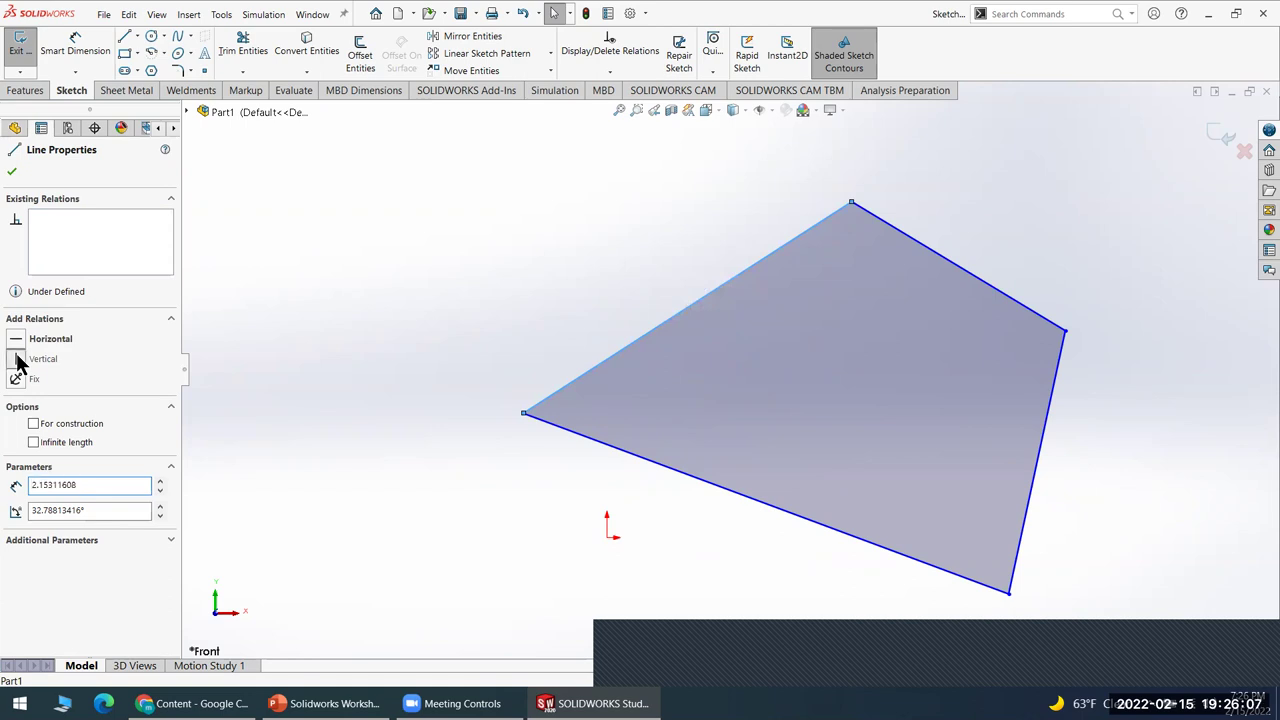
pyautogui.scroll(3, 676, 307)
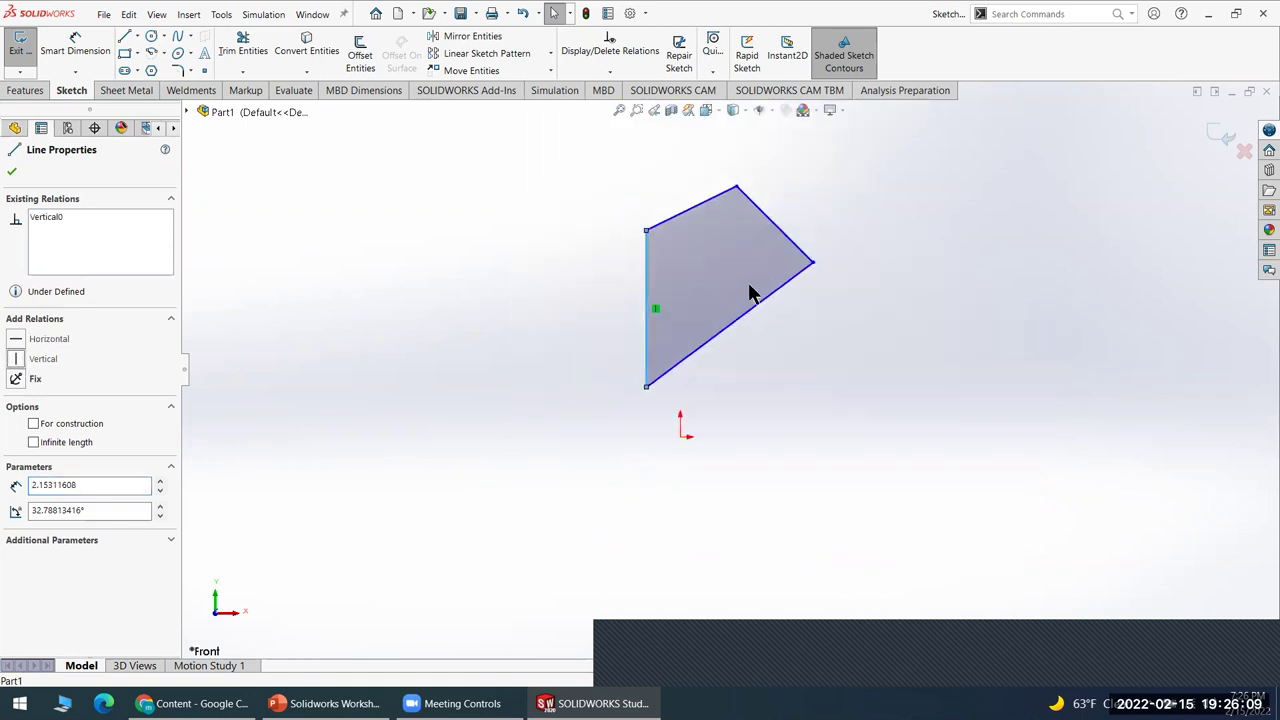
pyautogui.click(676, 370)
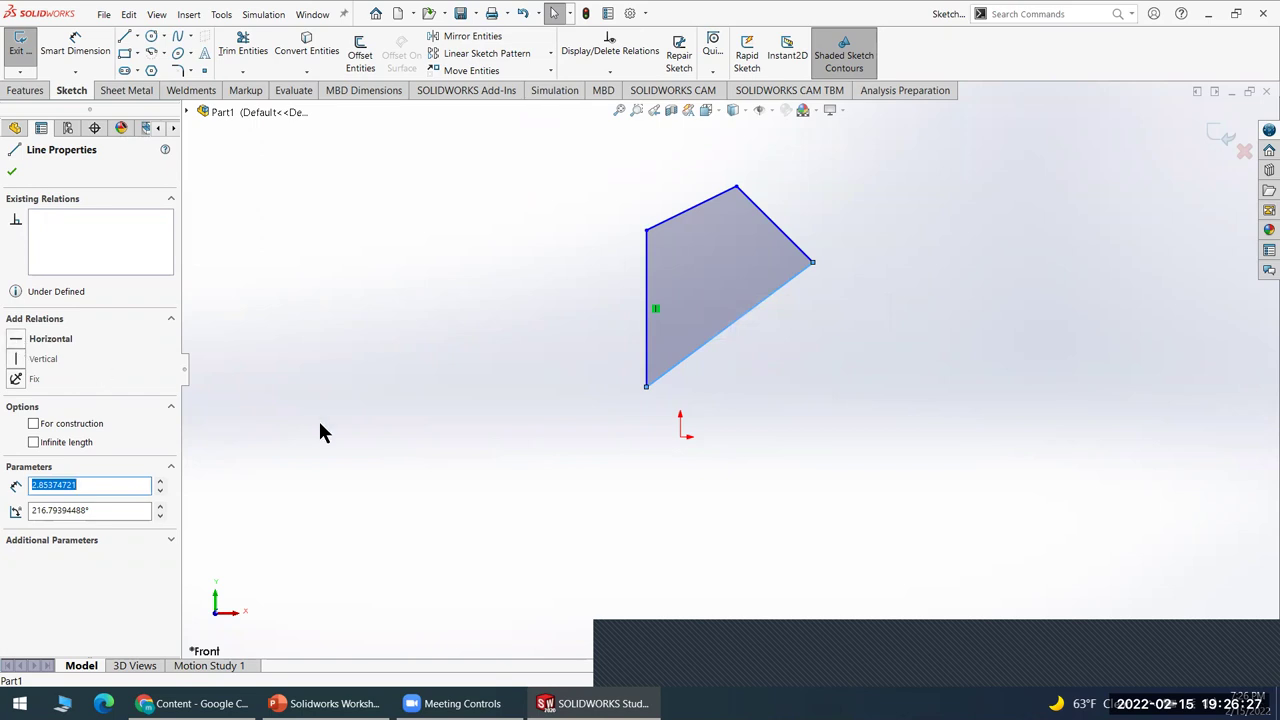
pyautogui.click(441, 703)
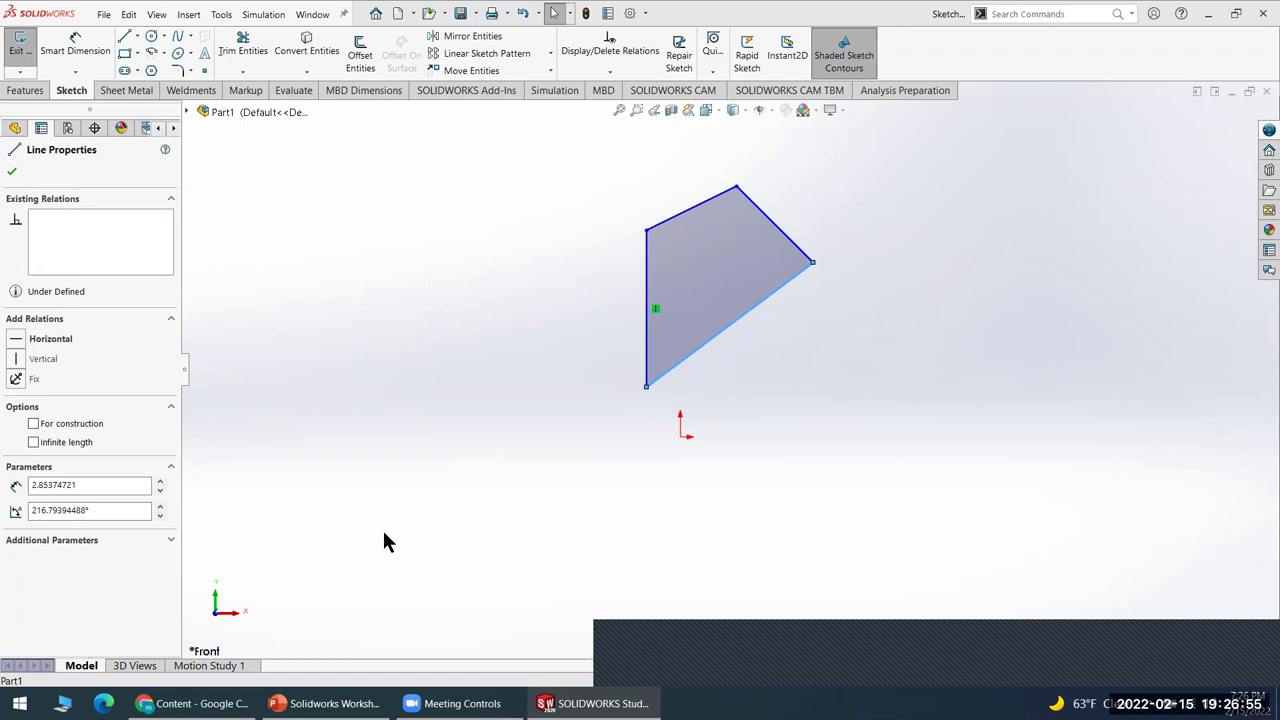
pyautogui.click(489, 335)
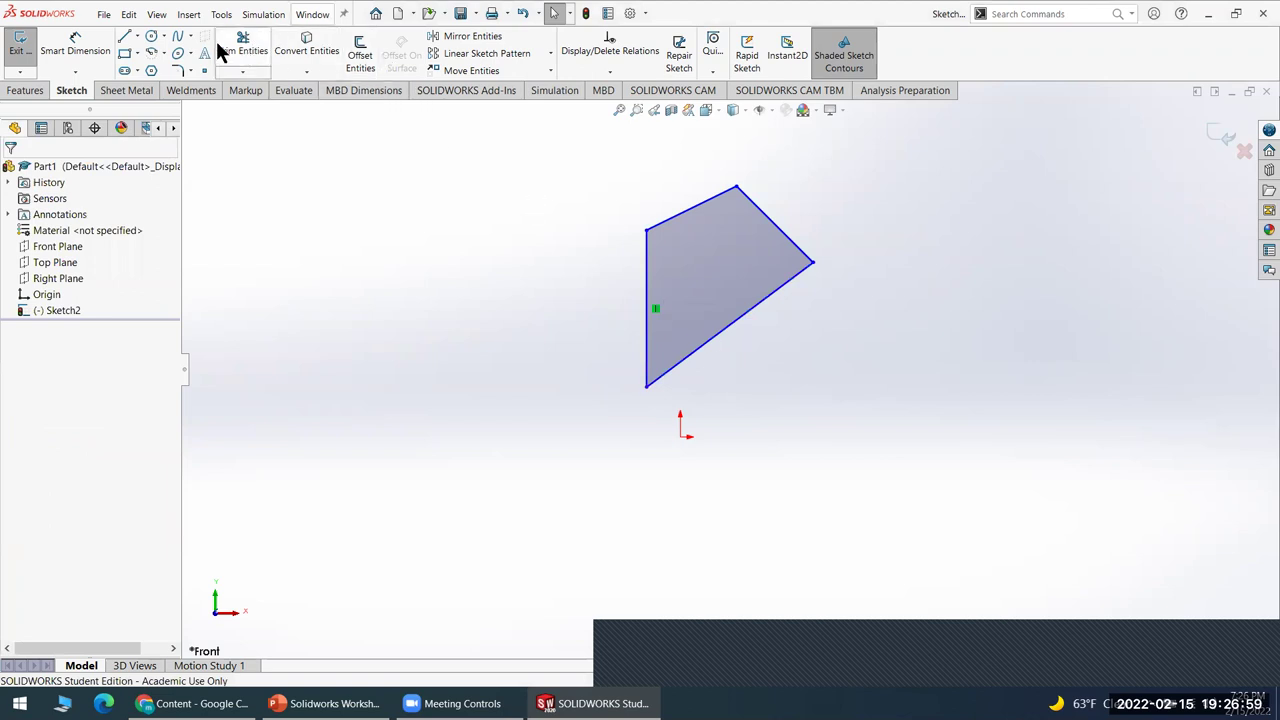
pyautogui.click(123, 55)
pyautogui.click(310, 216)
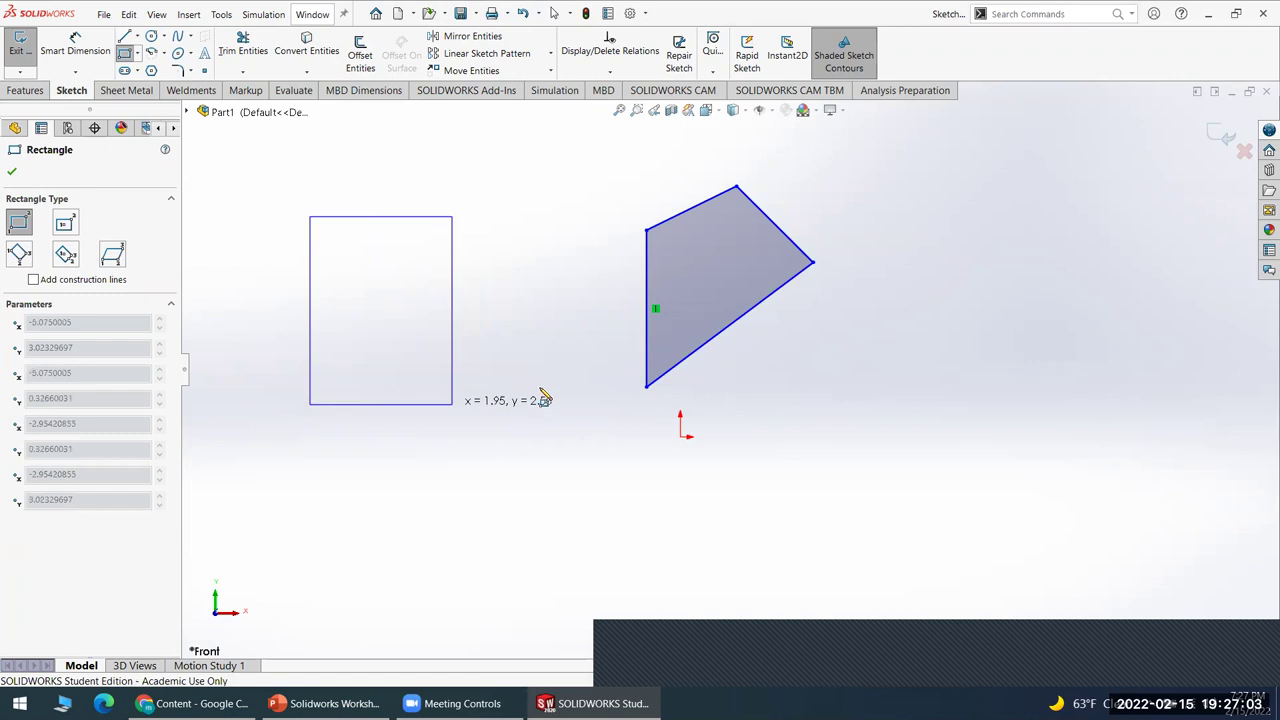
pyautogui.click(510, 377)
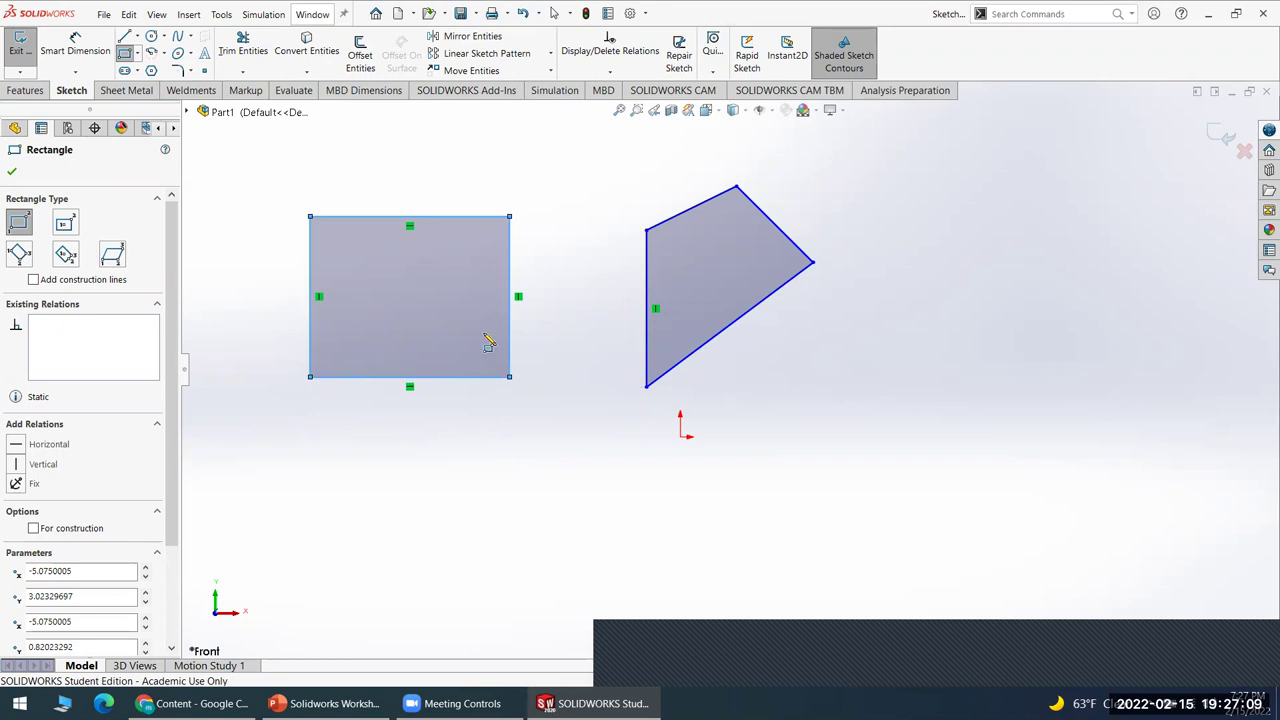
pyautogui.press('Escape')
pyautogui.moveTo(509, 379); pyautogui.dragTo(545, 378)
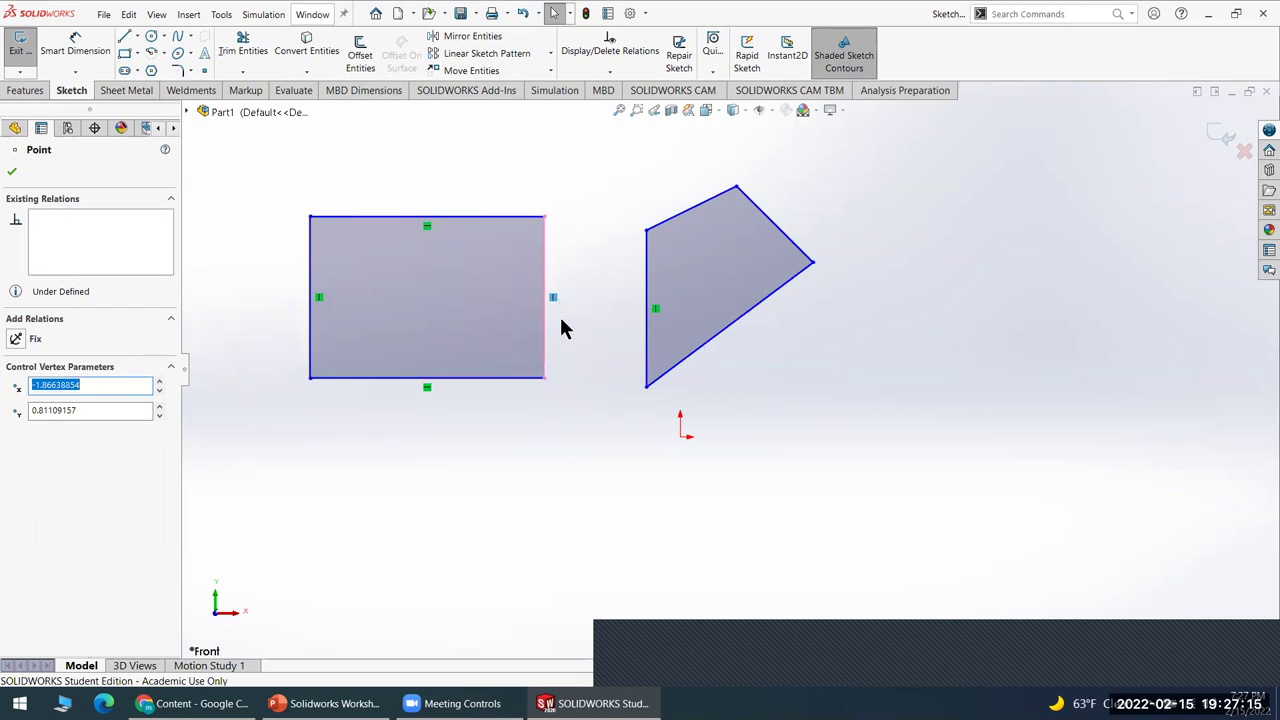
pyautogui.moveTo(587, 410)
pyautogui.mouseDown()
pyautogui.moveTo(353, 214)
pyautogui.moveTo(286, 180)
pyautogui.moveTo(260, 181)
pyautogui.moveTo(241, 265)
pyautogui.moveTo(355, 458)
pyautogui.moveTo(523, 346)
pyautogui.moveTo(598, 362)
pyautogui.moveTo(615, 173)
pyautogui.moveTo(372, 131)
pyautogui.moveTo(309, 194)
pyautogui.mouseUp()
pyautogui.press('Delete')
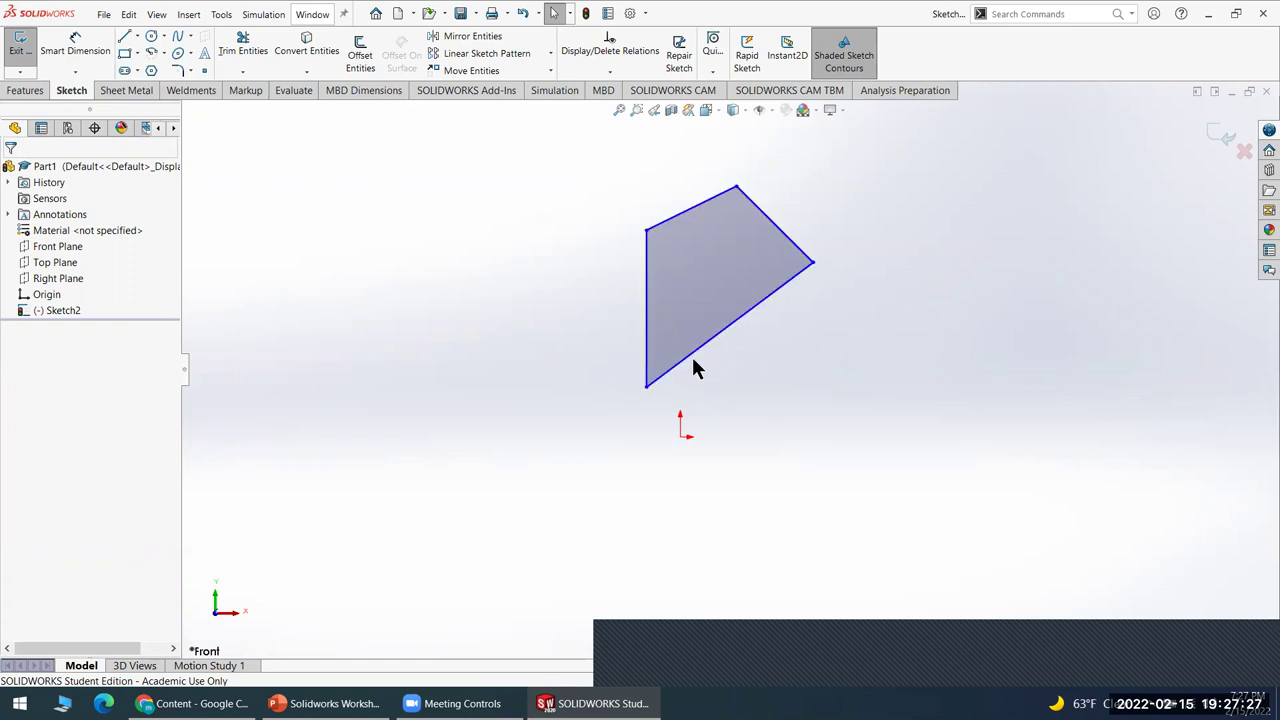
# - Make the lower line perpendicular to the left vertical edge
pyautogui.click(662, 356)
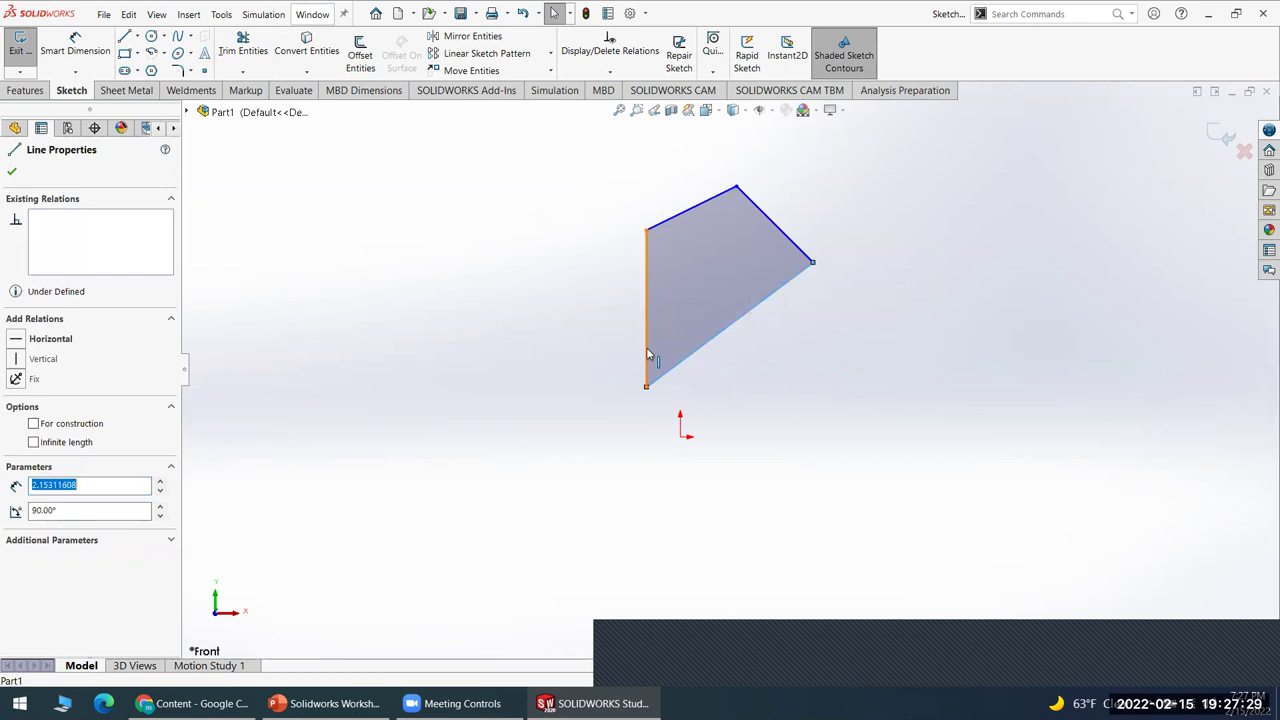
pyautogui.keyDown('ctrl'); pyautogui.click(646, 347); pyautogui.keyUp('ctrl')
pyautogui.click(689, 366)
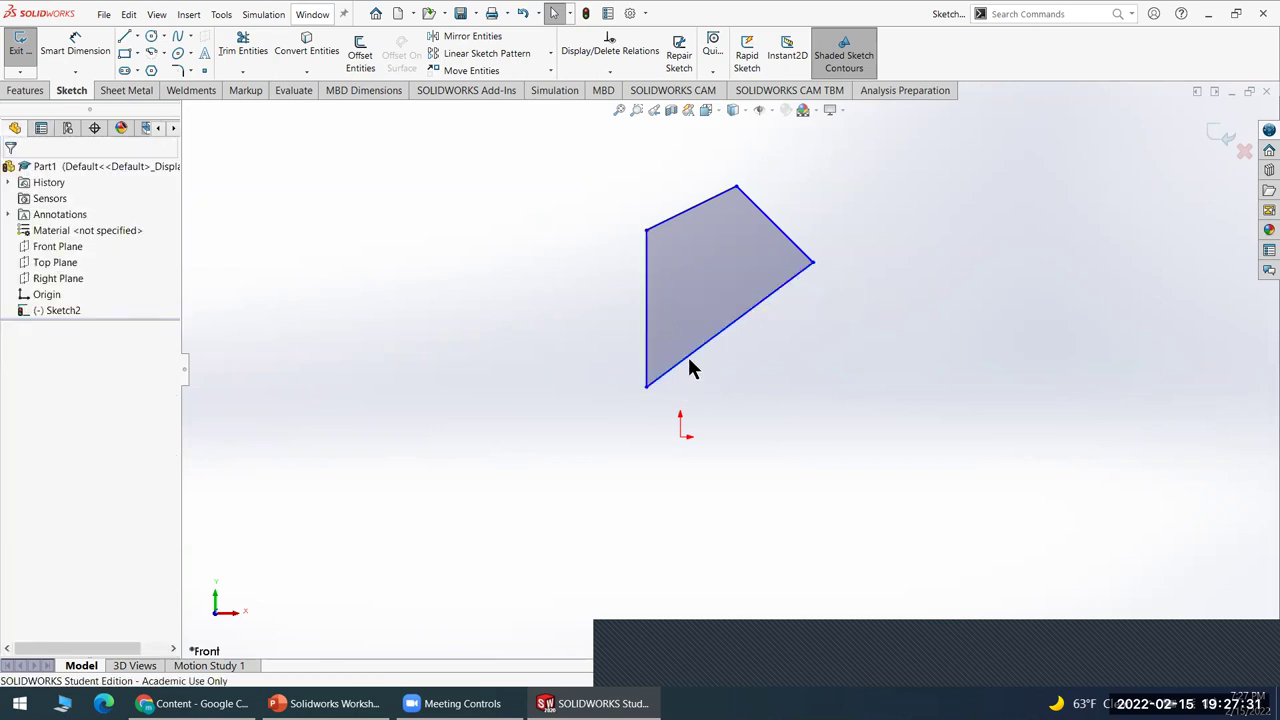
pyautogui.click(698, 359)
pyautogui.keyDown('ctrl'); pyautogui.click(648, 326); pyautogui.keyUp('ctrl')
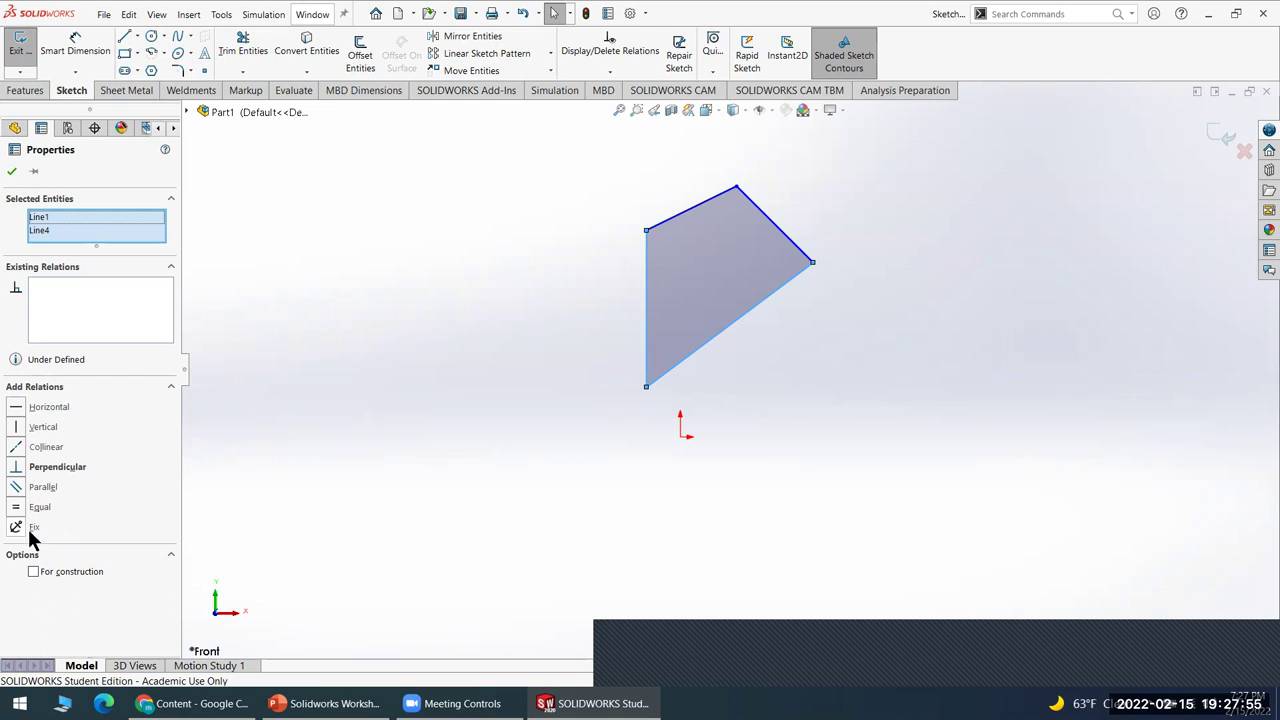
pyautogui.click(18, 474)
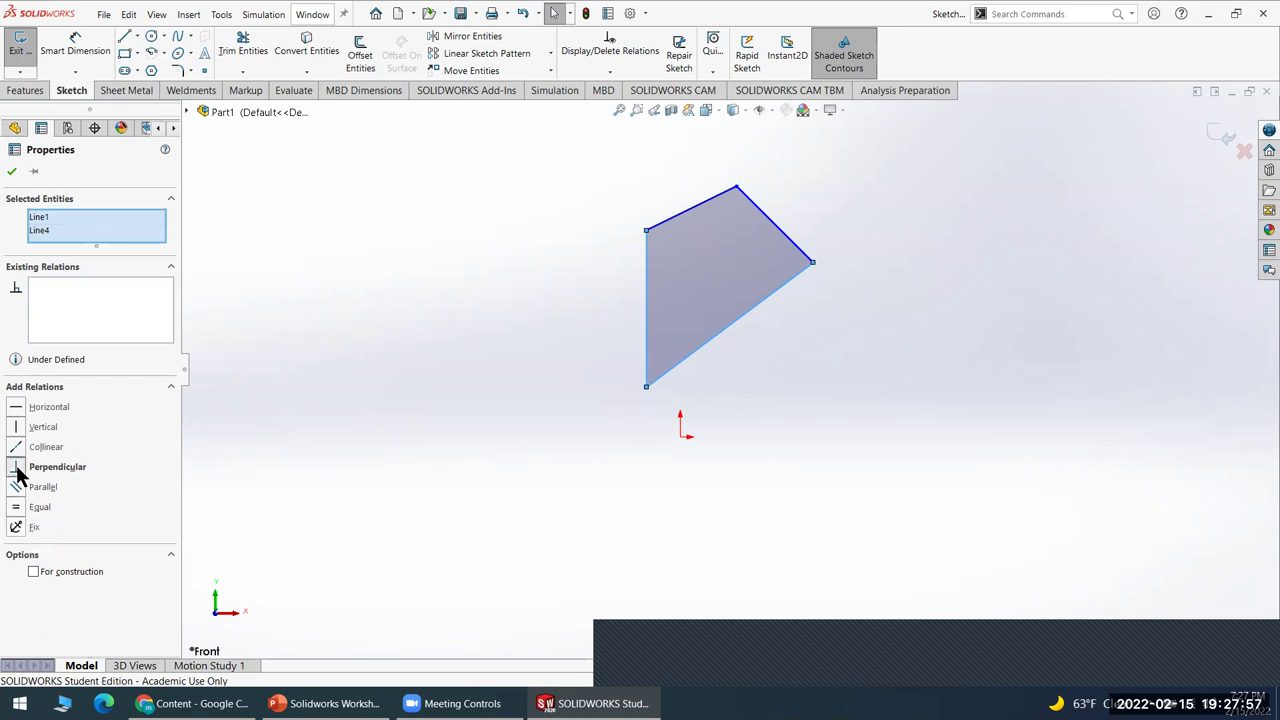
pyautogui.click(615, 458)
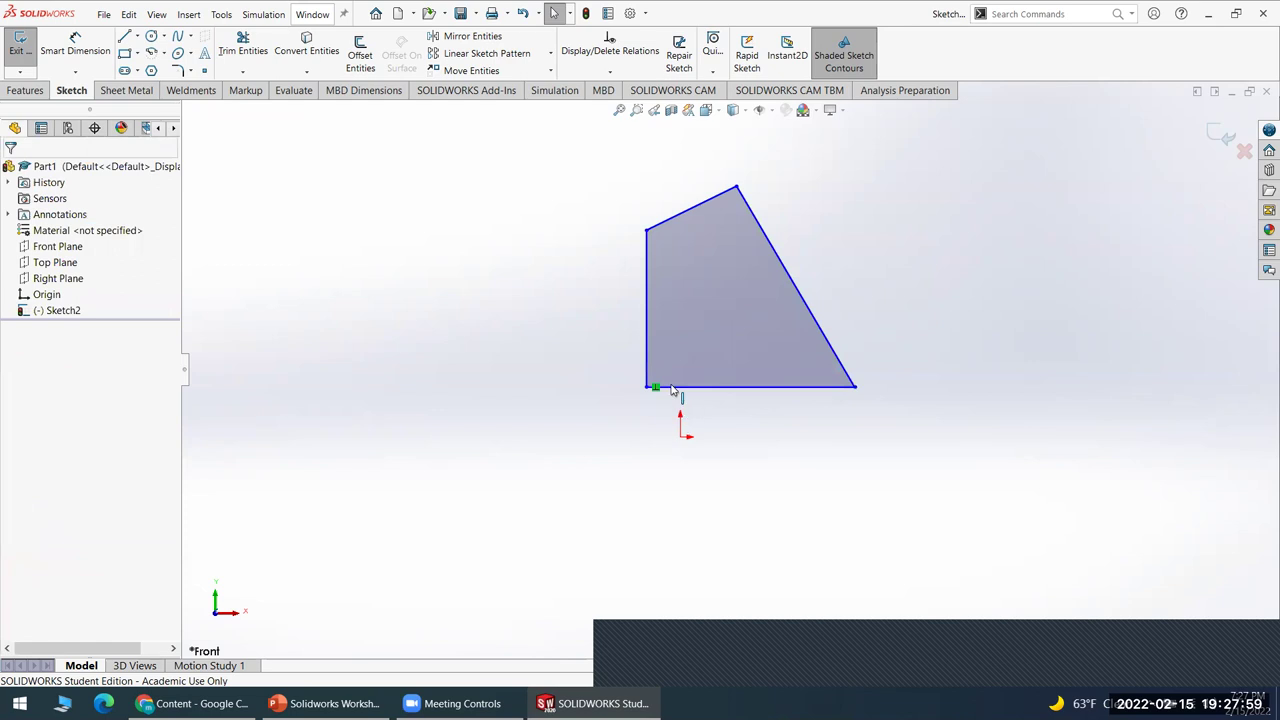
# - Make the right line perpendicular to the bottom, and the top line perpendicular to the right
pyautogui.click(830, 387)
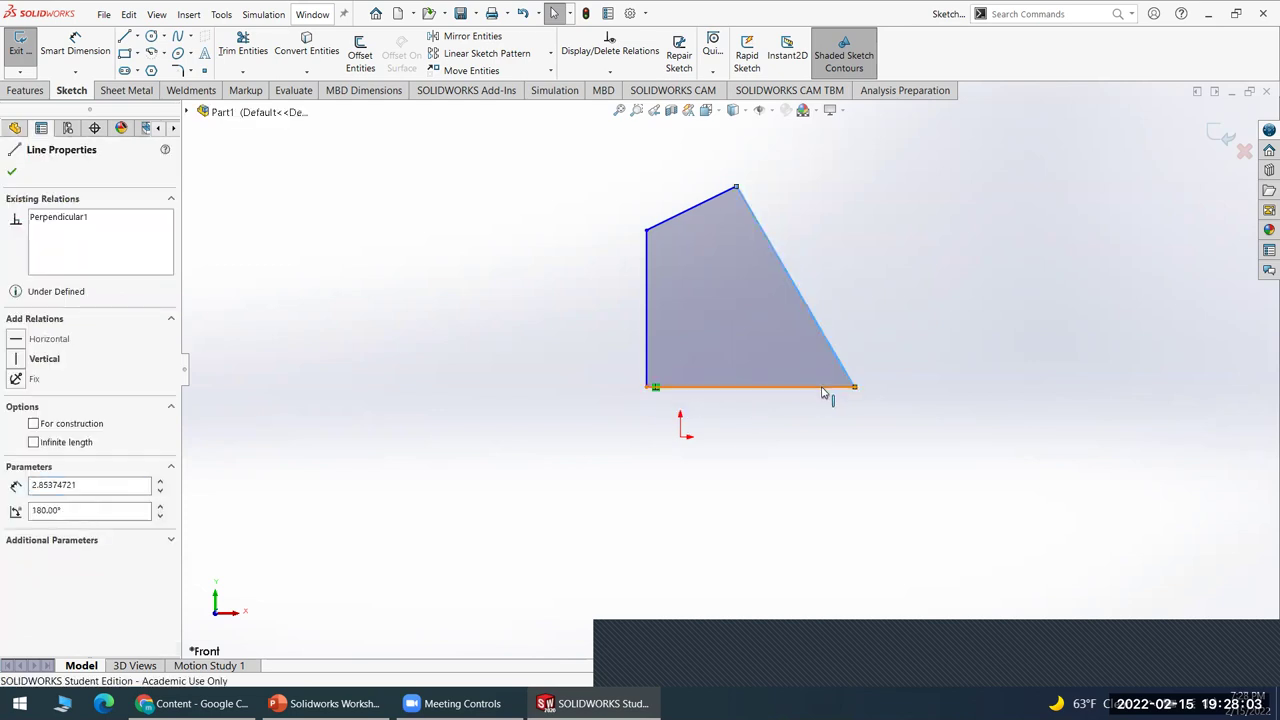
pyautogui.keyDown('ctrl'); pyautogui.click(822, 389); pyautogui.keyUp('ctrl')
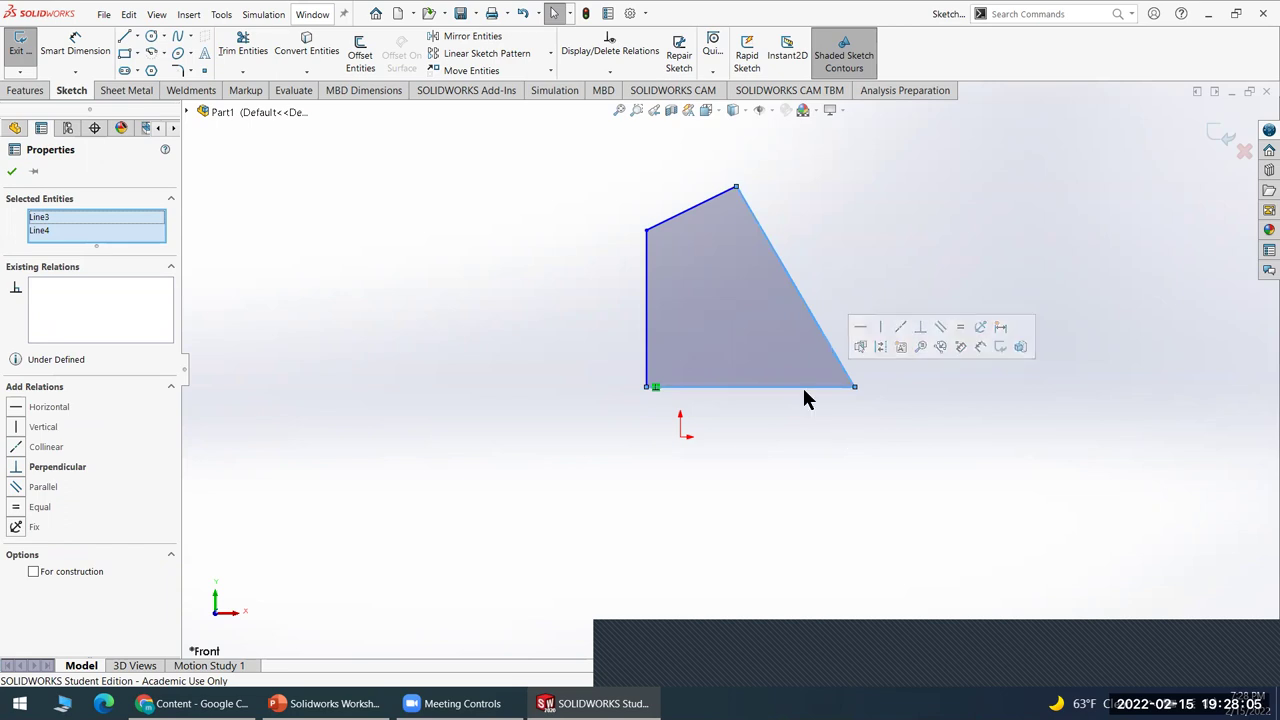
pyautogui.click(45, 467)
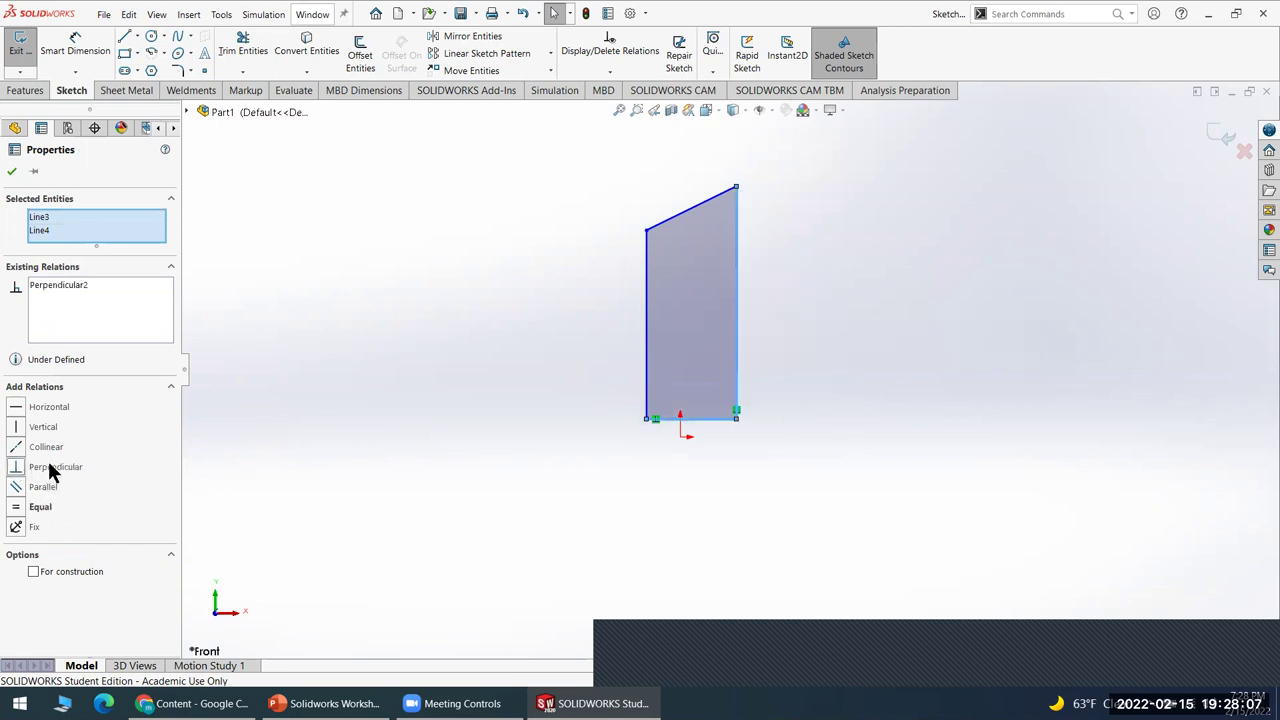
pyautogui.click(757, 222)
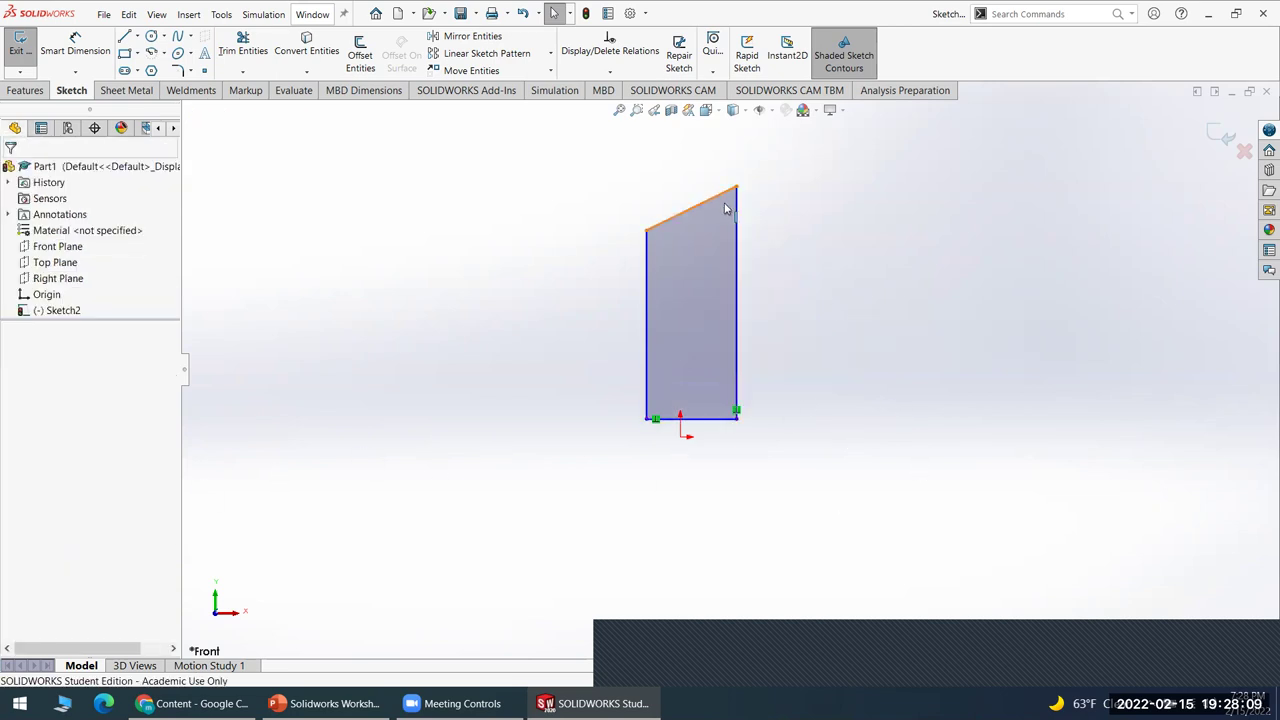
pyautogui.click(737, 218)
pyautogui.keyDown('ctrl'); pyautogui.click(757, 250); pyautogui.keyUp('ctrl')
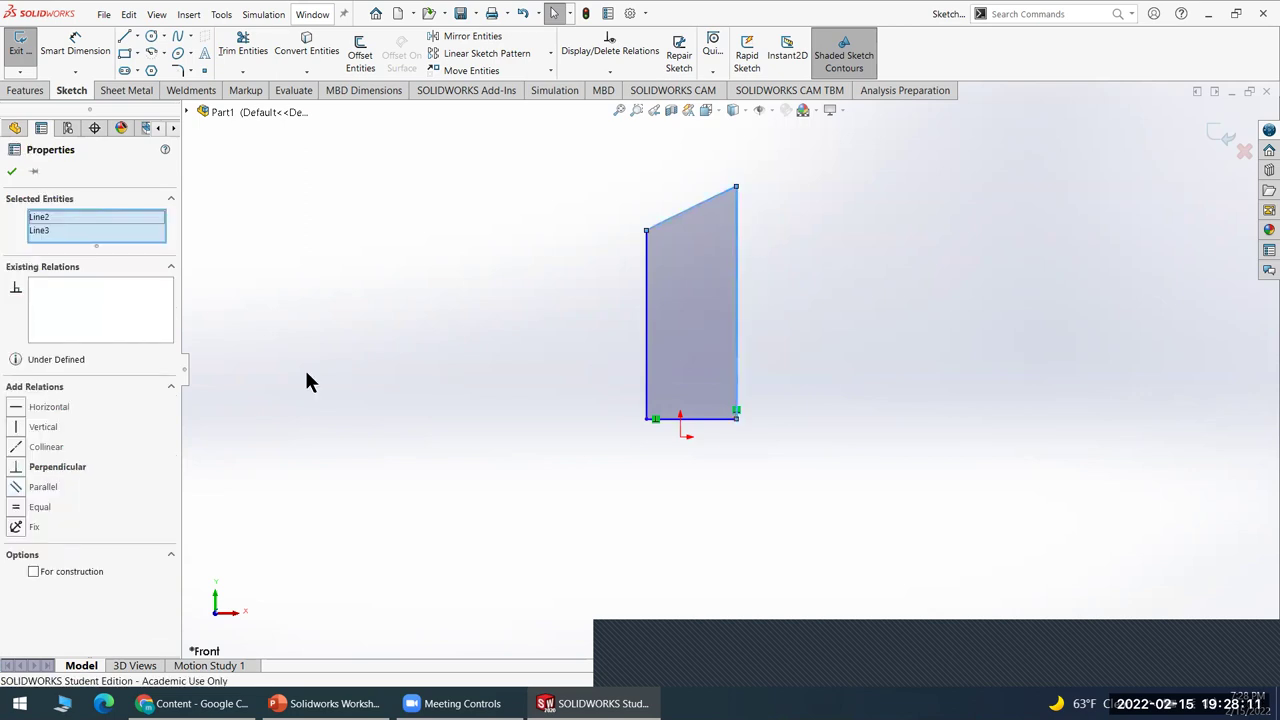
pyautogui.click(33, 474)
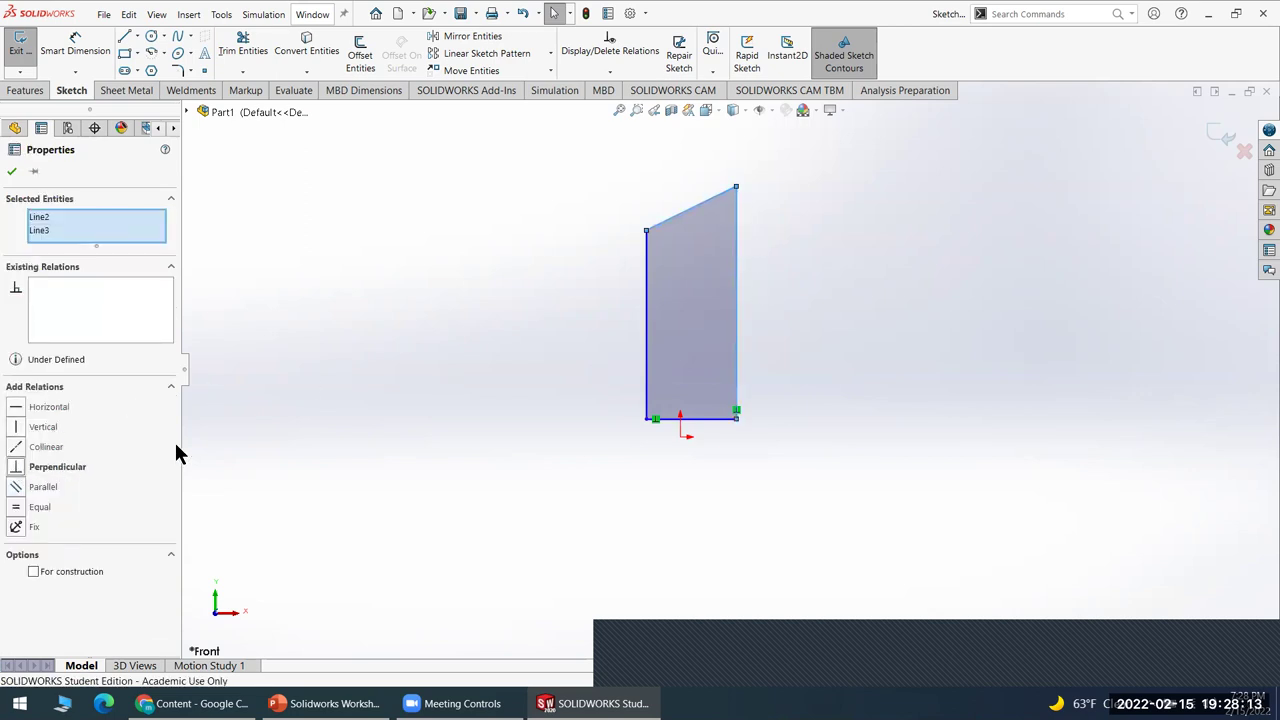
pyautogui.press('Escape')
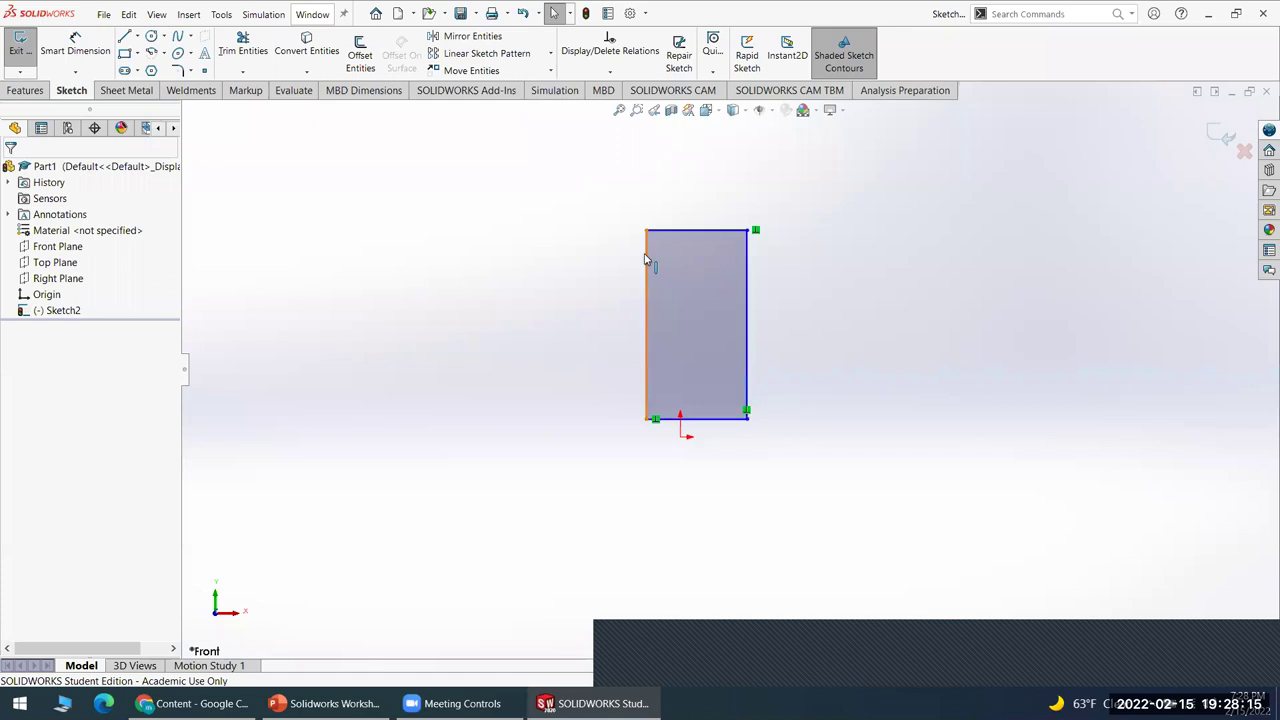
# - Drag the rectangle's edges to make it wider and shorter
pyautogui.click(672, 231)
pyautogui.keyDown('ctrl'); pyautogui.click(646, 250); pyautogui.keyUp('ctrl')
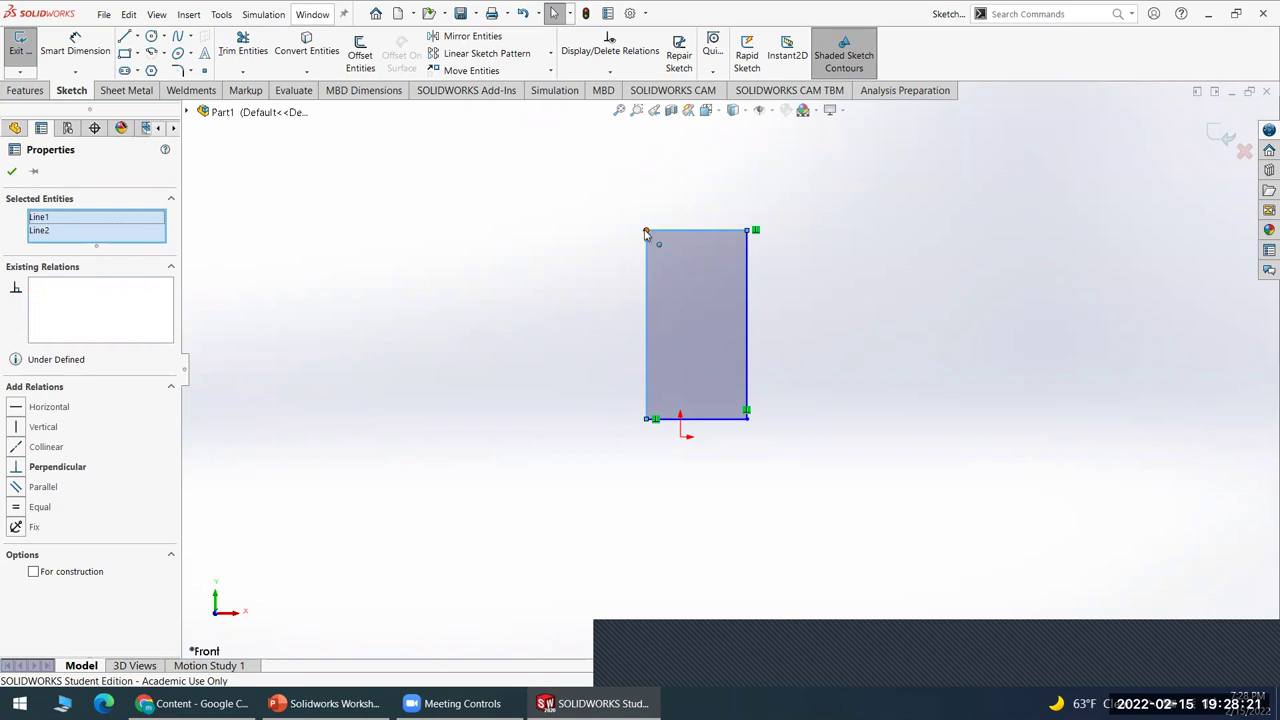
pyautogui.moveTo(646, 231); pyautogui.dragTo(586, 295)
pyautogui.click(540, 342)
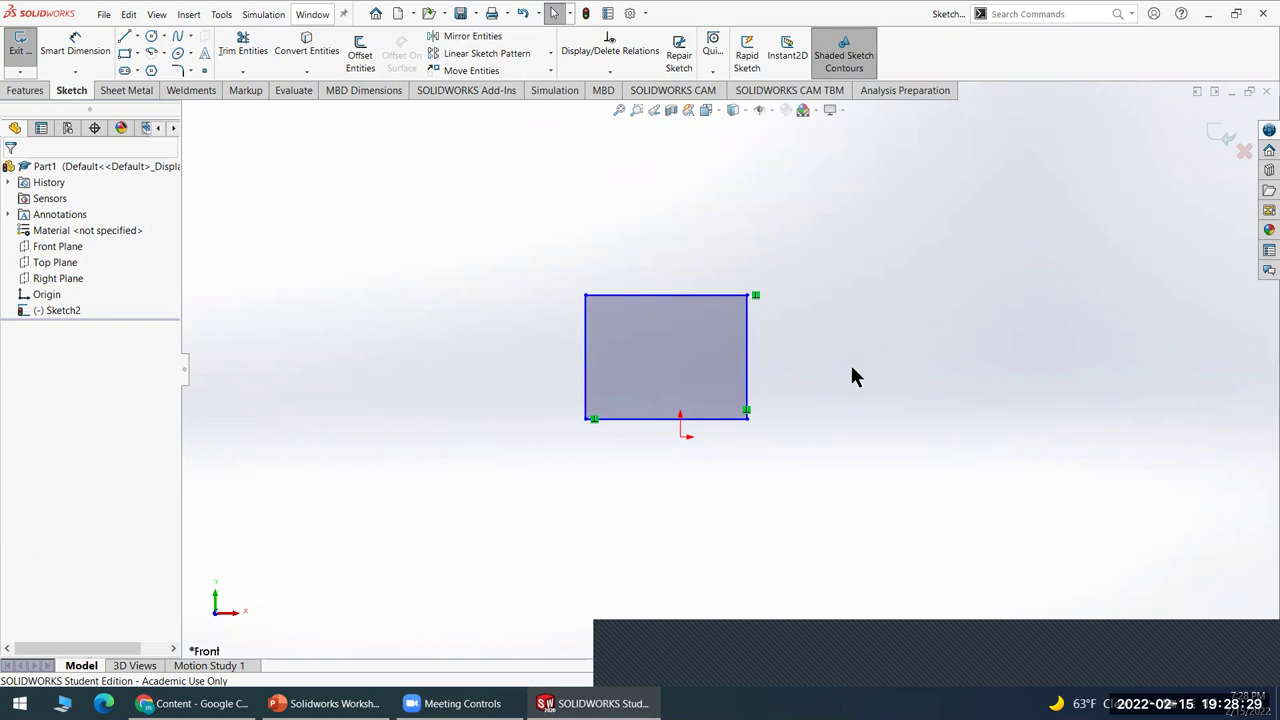
# - Snap the bottom-left corner onto the origin and widen the rectangle to about 2.30 × 2.04
pyautogui.moveTo(585, 295); pyautogui.dragTo(615, 272)
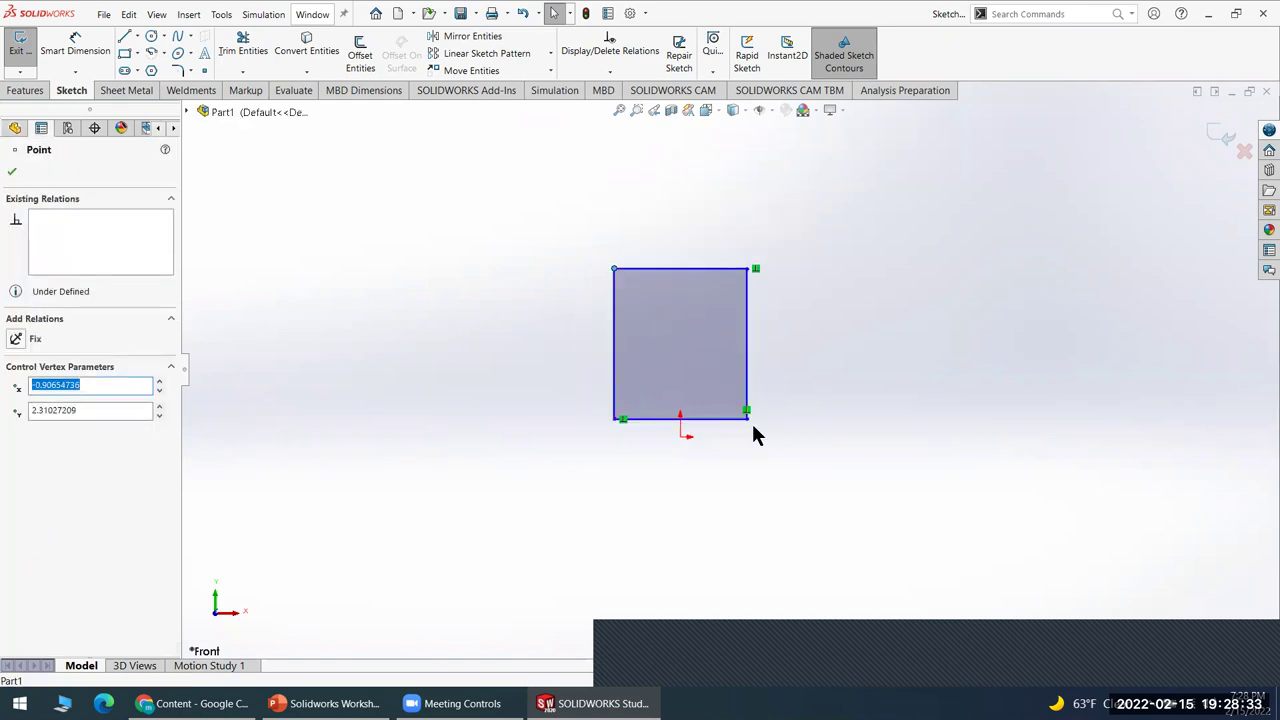
pyautogui.moveTo(616, 421); pyautogui.dragTo(703, 449)
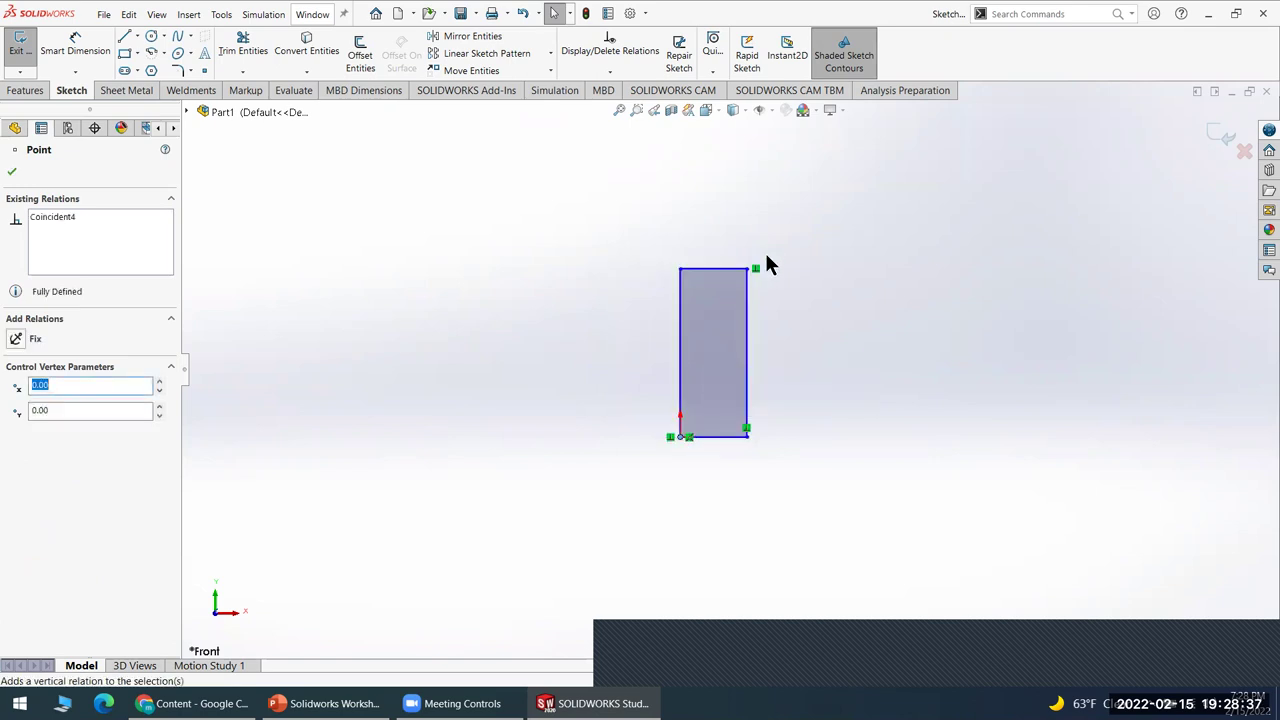
pyautogui.moveTo(750, 276); pyautogui.dragTo(848, 288)
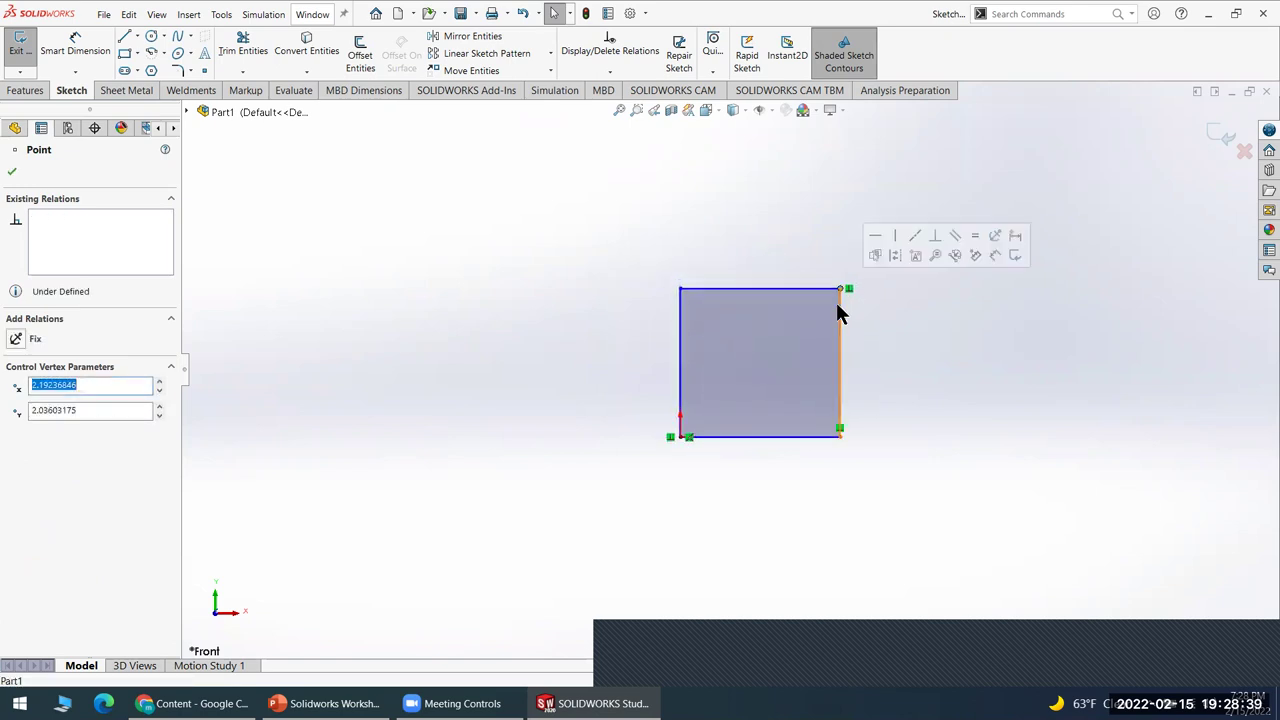
# - Select the rectangle's bottom and right edges together
pyautogui.click(849, 340)
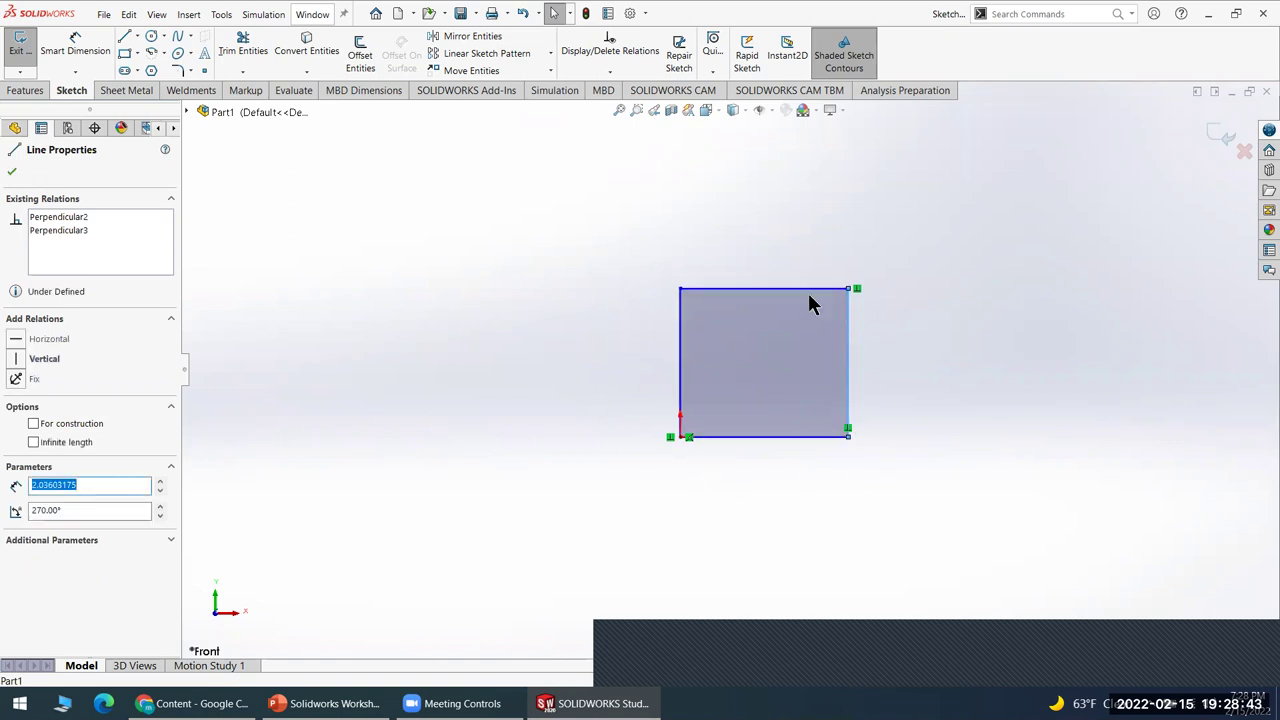
pyautogui.click(763, 437)
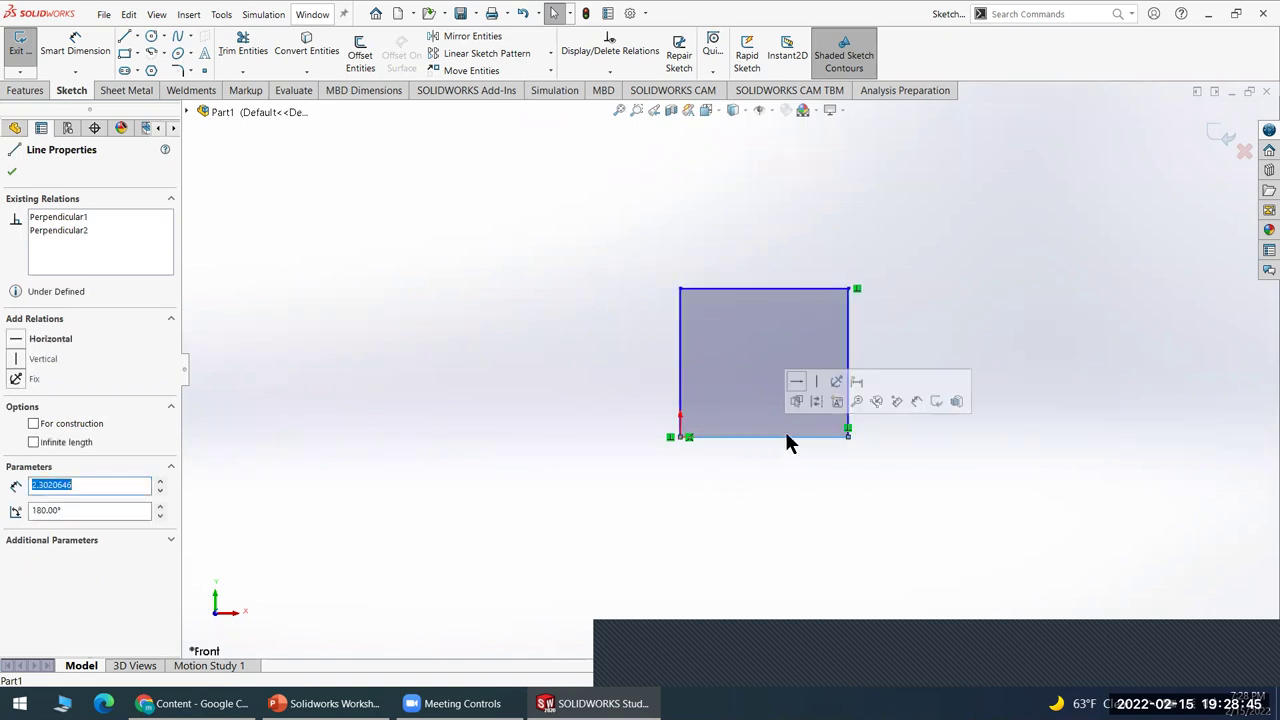
pyautogui.click(849, 342)
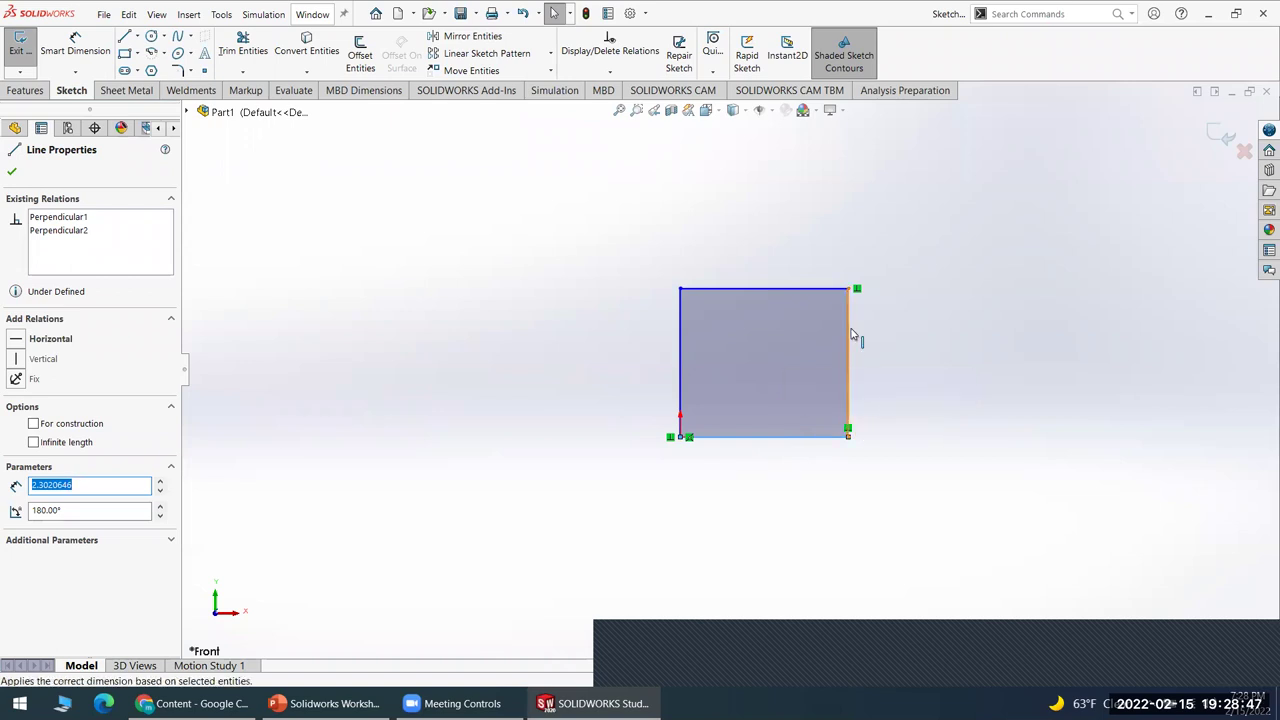
pyautogui.keyDown('ctrl'); pyautogui.click(815, 289); pyautogui.keyUp('ctrl')
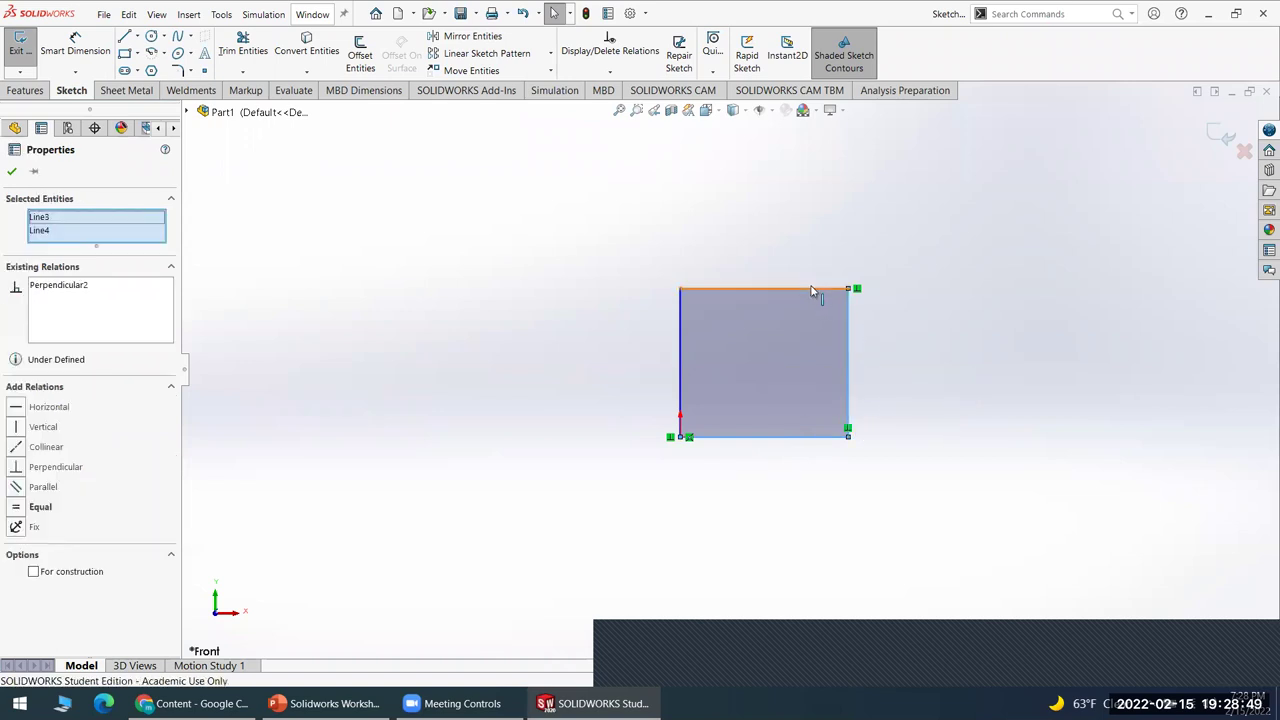
# - Add the remaining two edges and apply an Equal relation to all four sides
pyautogui.keyDown('ctrl'); pyautogui.click(681, 314); pyautogui.keyUp('ctrl')
pyautogui.keyDown('ctrl'); pyautogui.click(683, 308); pyautogui.keyUp('ctrl')
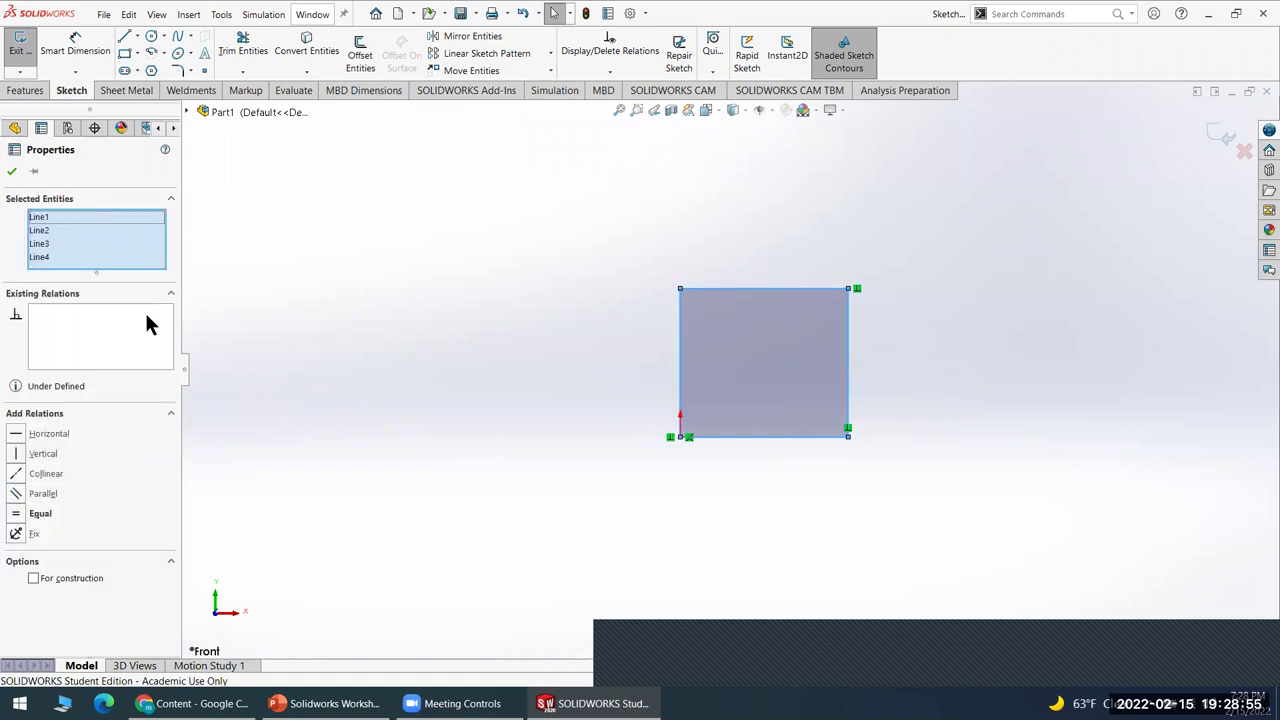
pyautogui.click(16, 518)
pyautogui.click(464, 438)
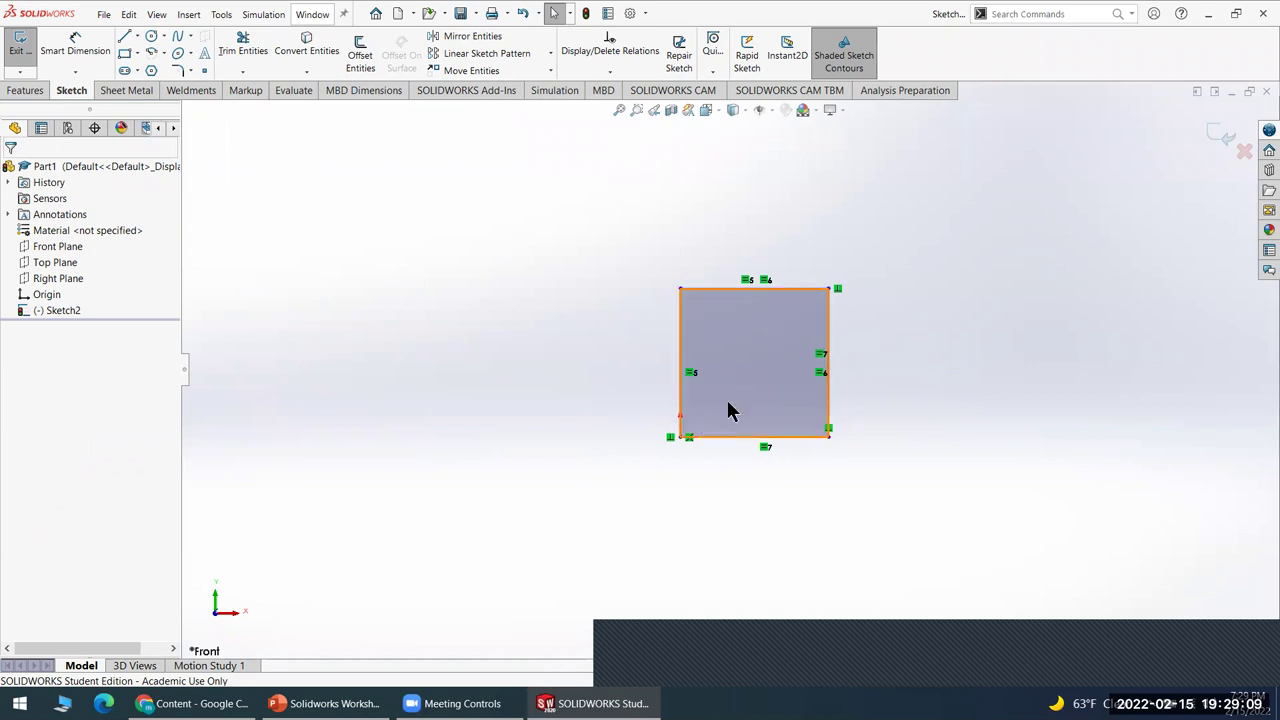
# - Resize the square from its top-right corner, then constrain the bottom edge Horizontal
pyautogui.click(829, 289)
pyautogui.moveTo(840, 313); pyautogui.dragTo(874, 349)
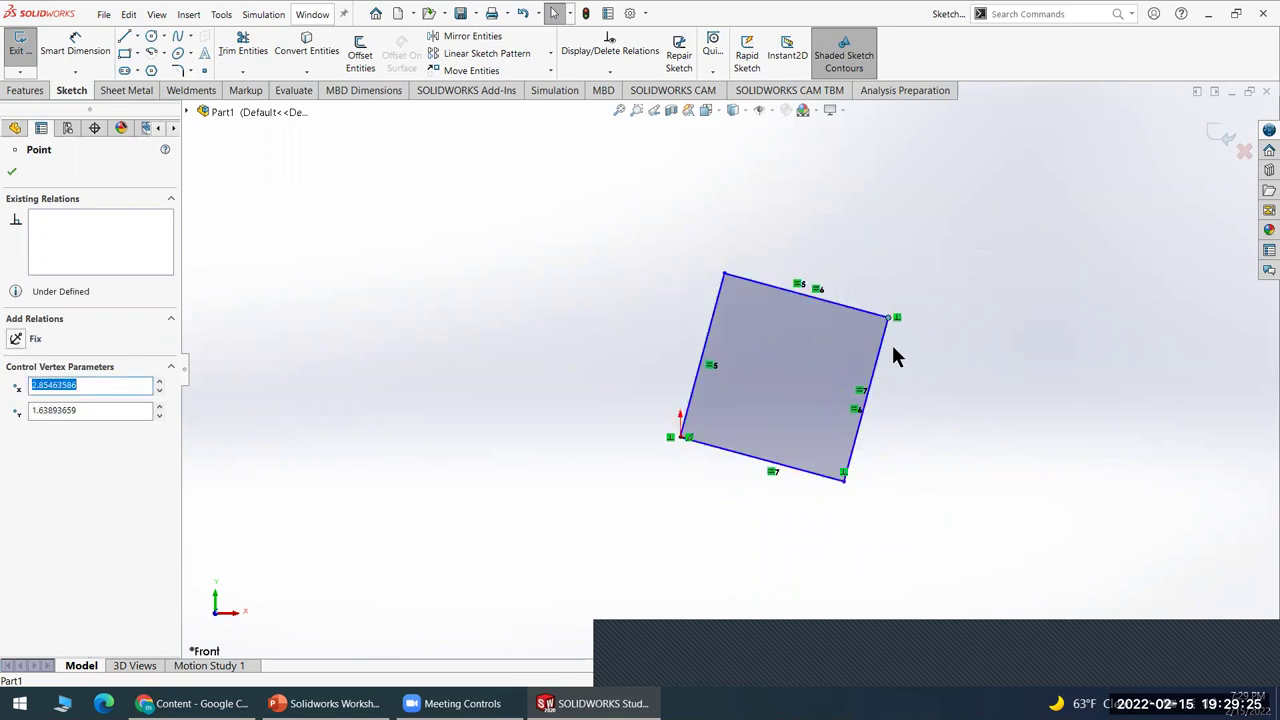
pyautogui.click(715, 446)
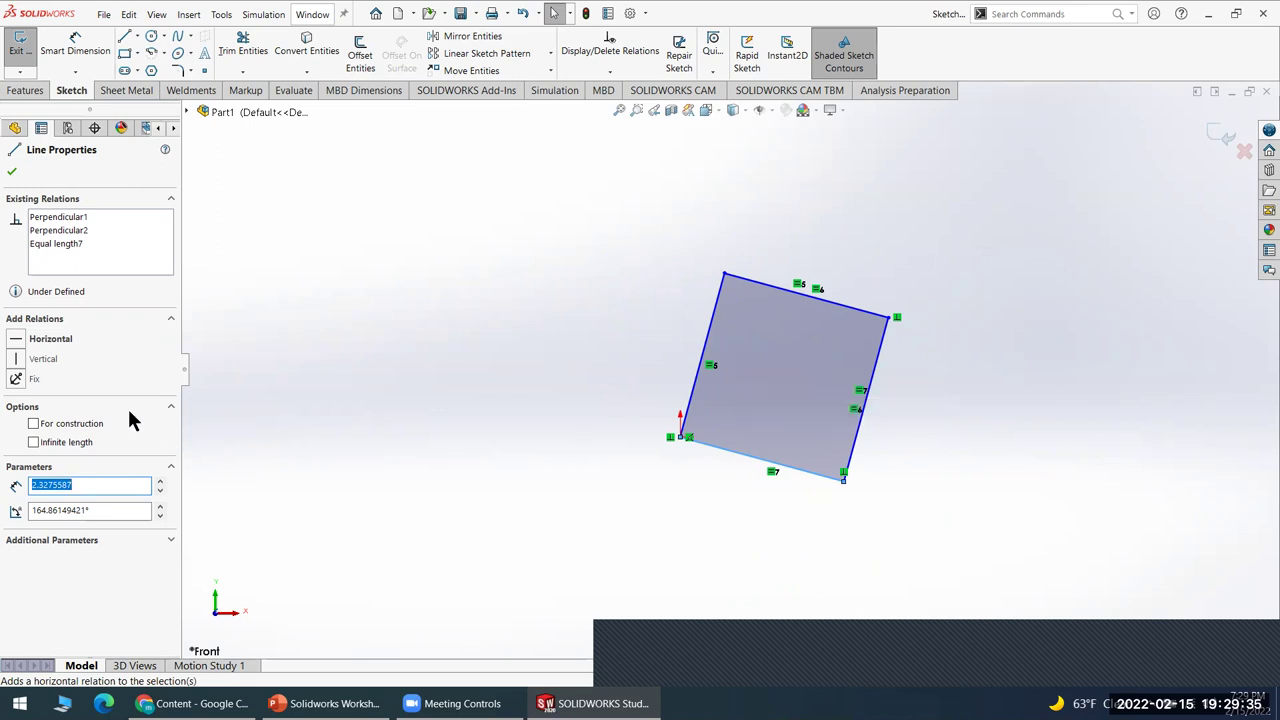
pyautogui.click(13, 341)
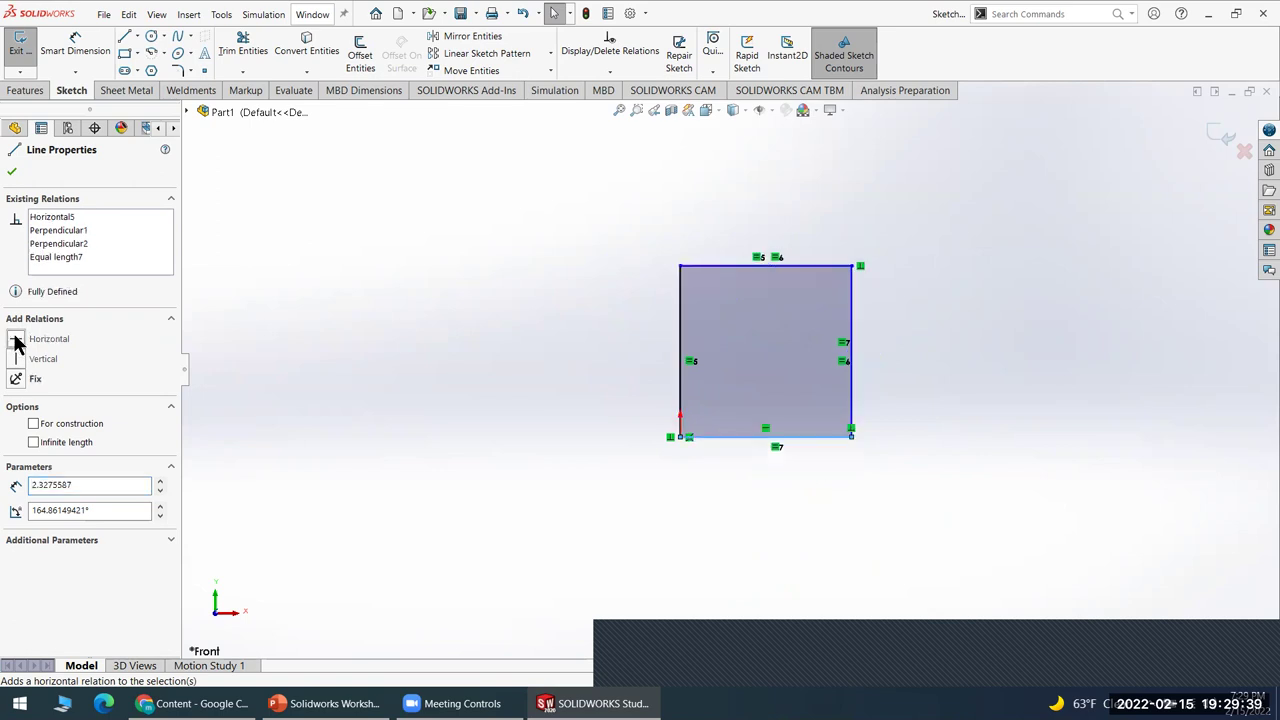
pyautogui.click(377, 370)
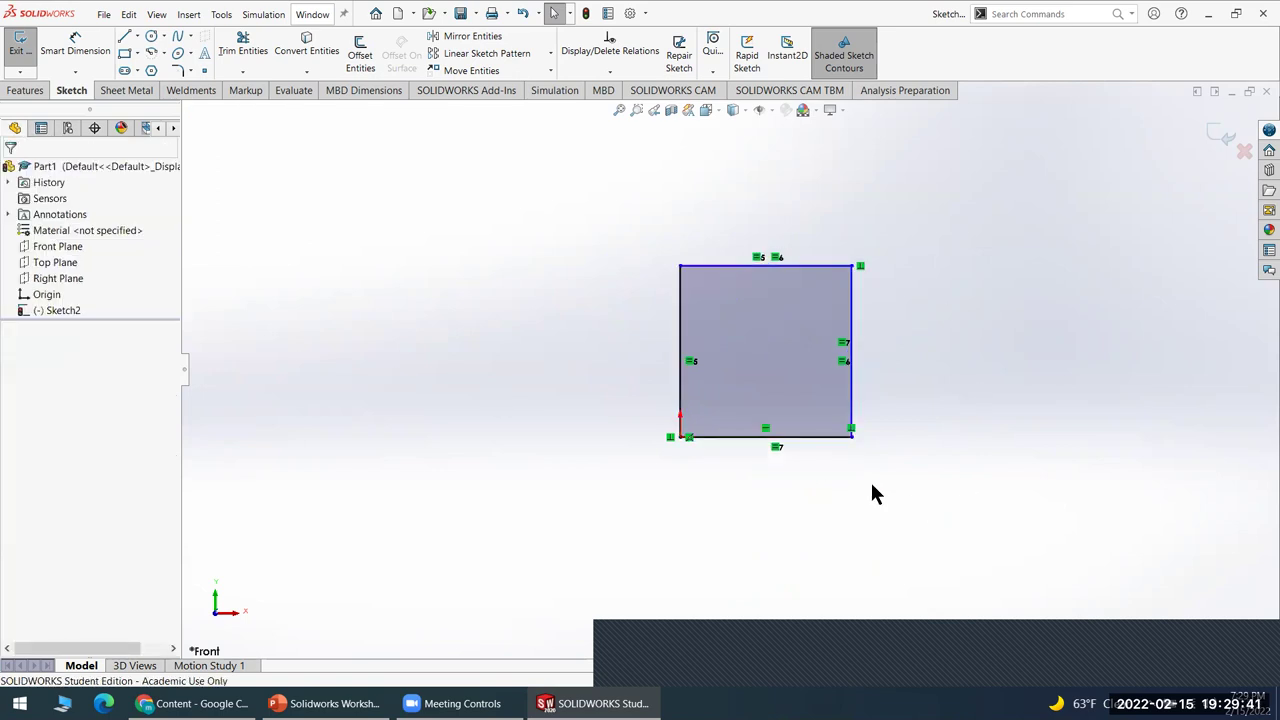
# - Inspect the bottom and left edge properties, and confirm the top-right corner still resizes the square
pyautogui.click(748, 439)
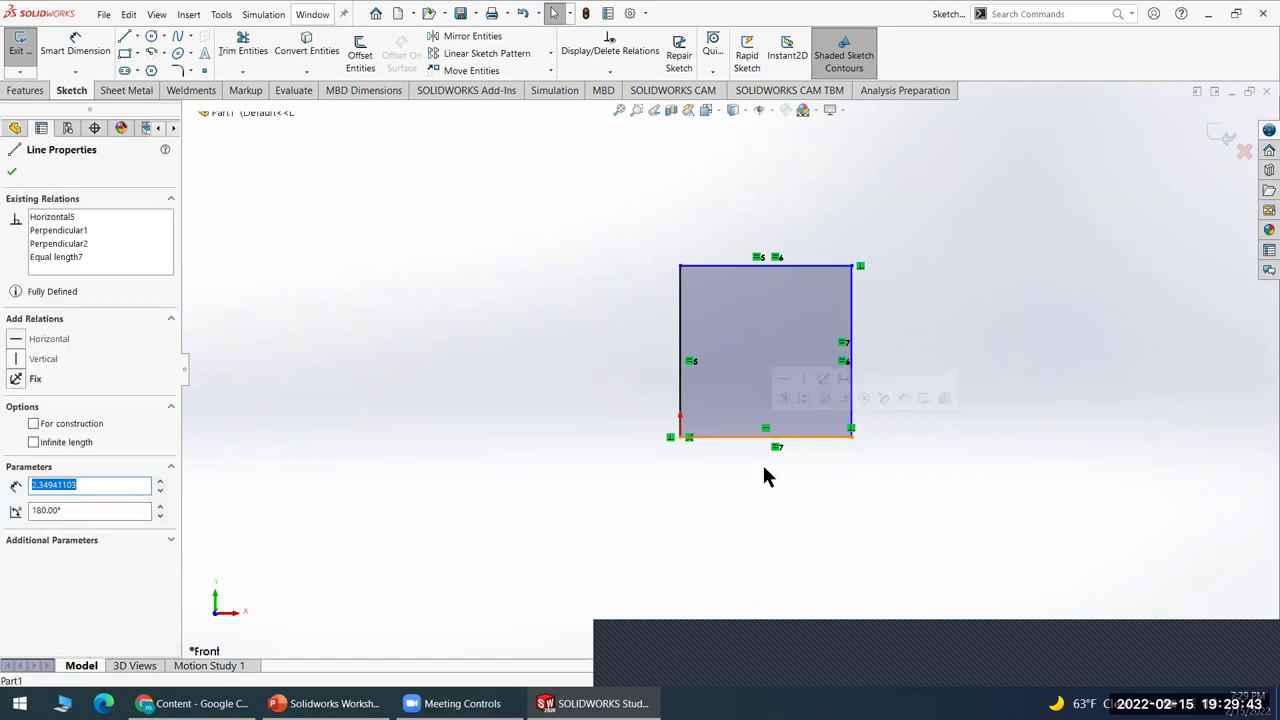
pyautogui.click(681, 308)
pyautogui.click(928, 430)
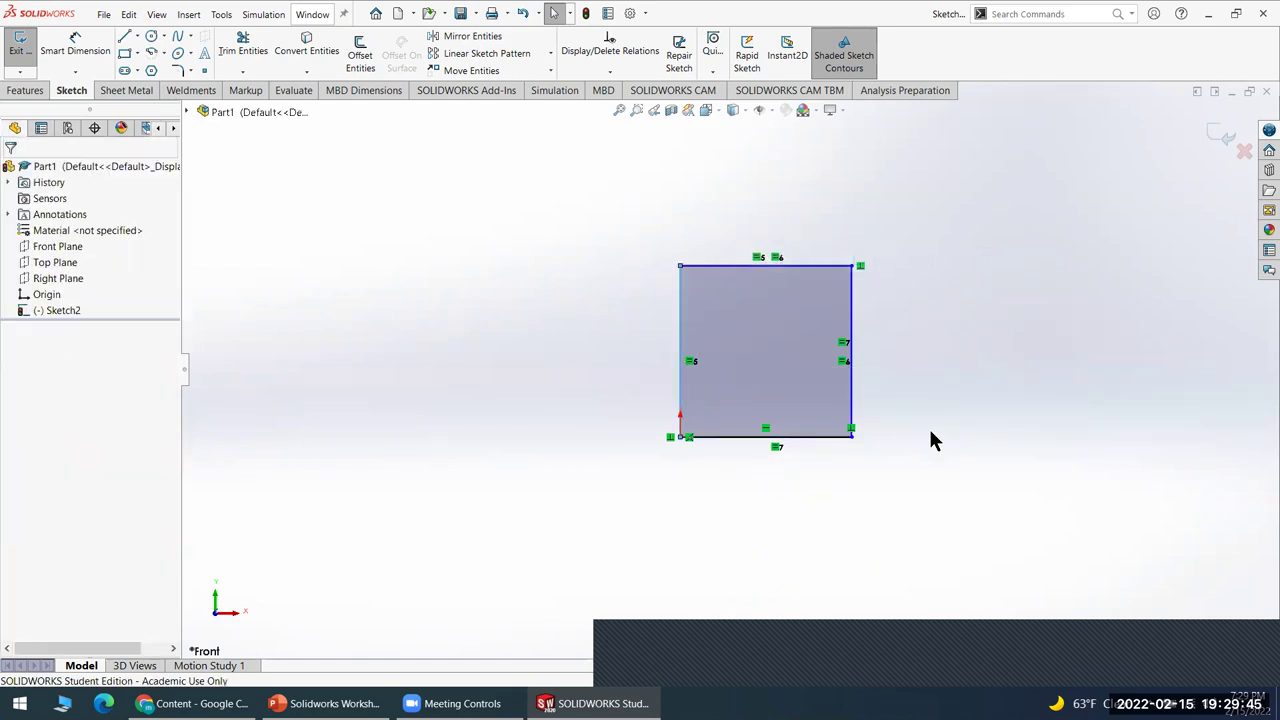
pyautogui.click(851, 266)
pyautogui.moveTo(852, 266); pyautogui.dragTo(824, 284)
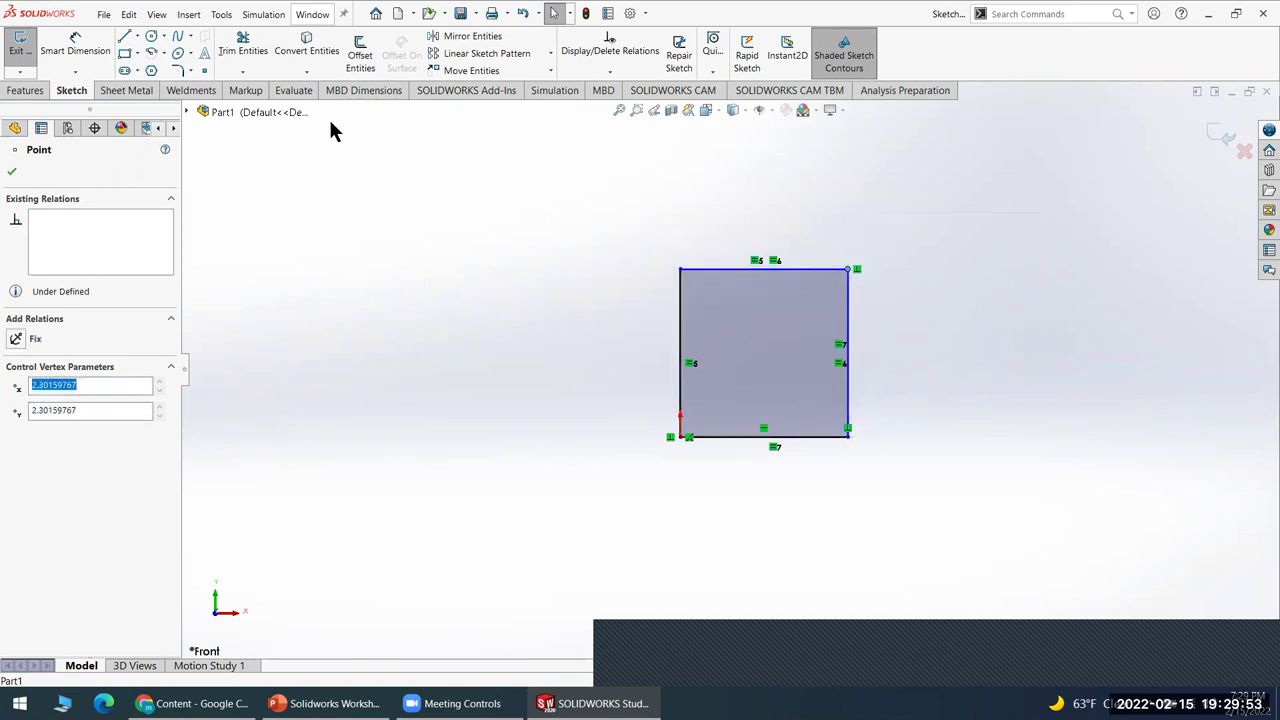
# - Dimension the square's left edge to 2.00 with Smart Dimension
pyautogui.click(68, 52)
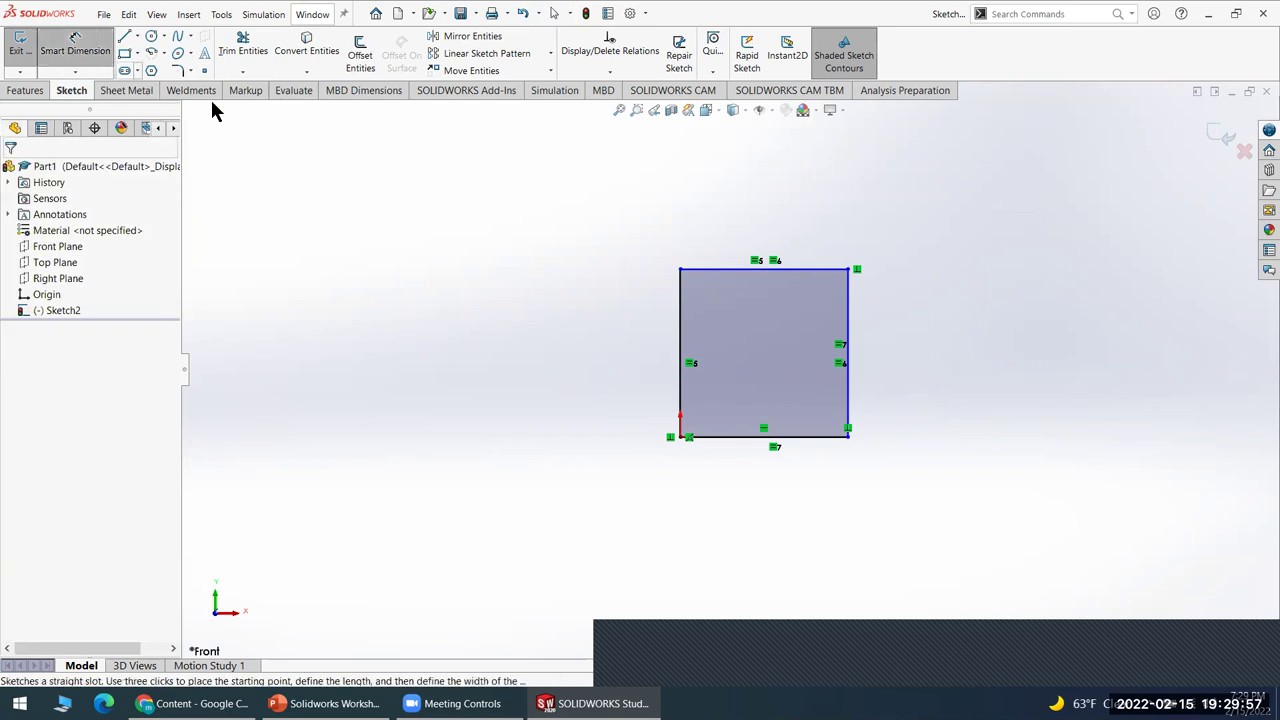
pyautogui.click(680, 308)
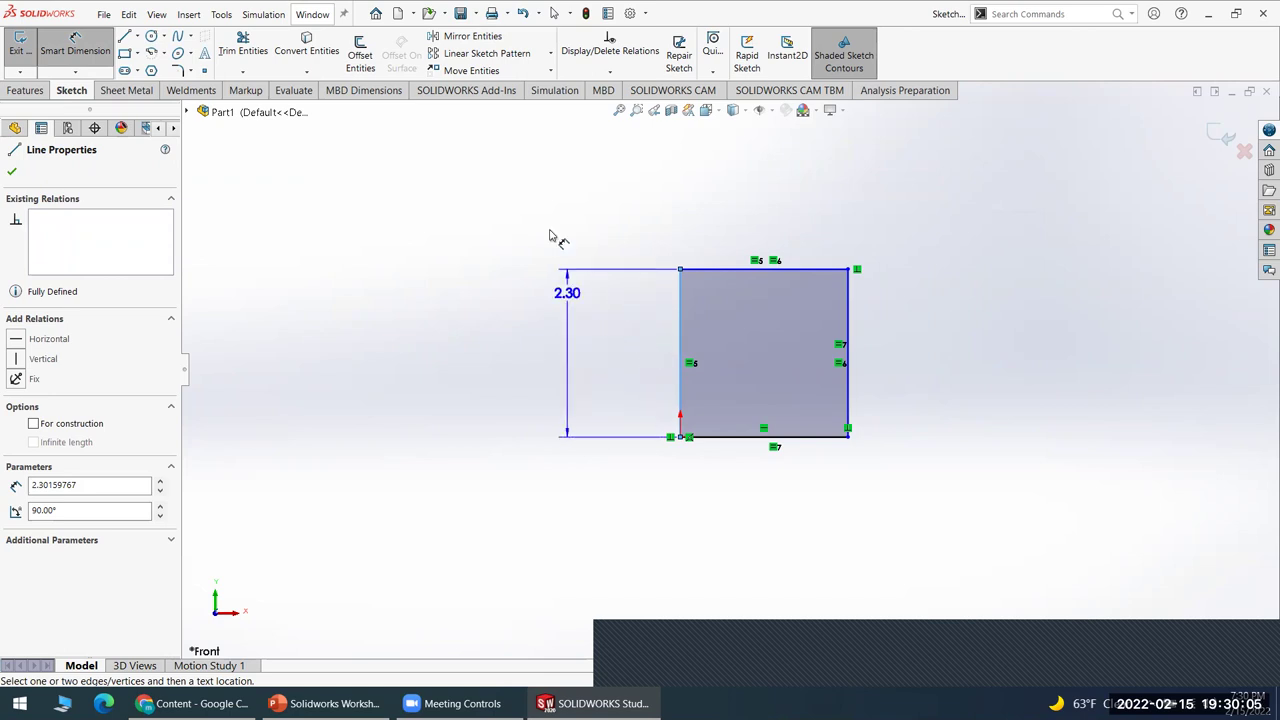
pyautogui.click(658, 348)
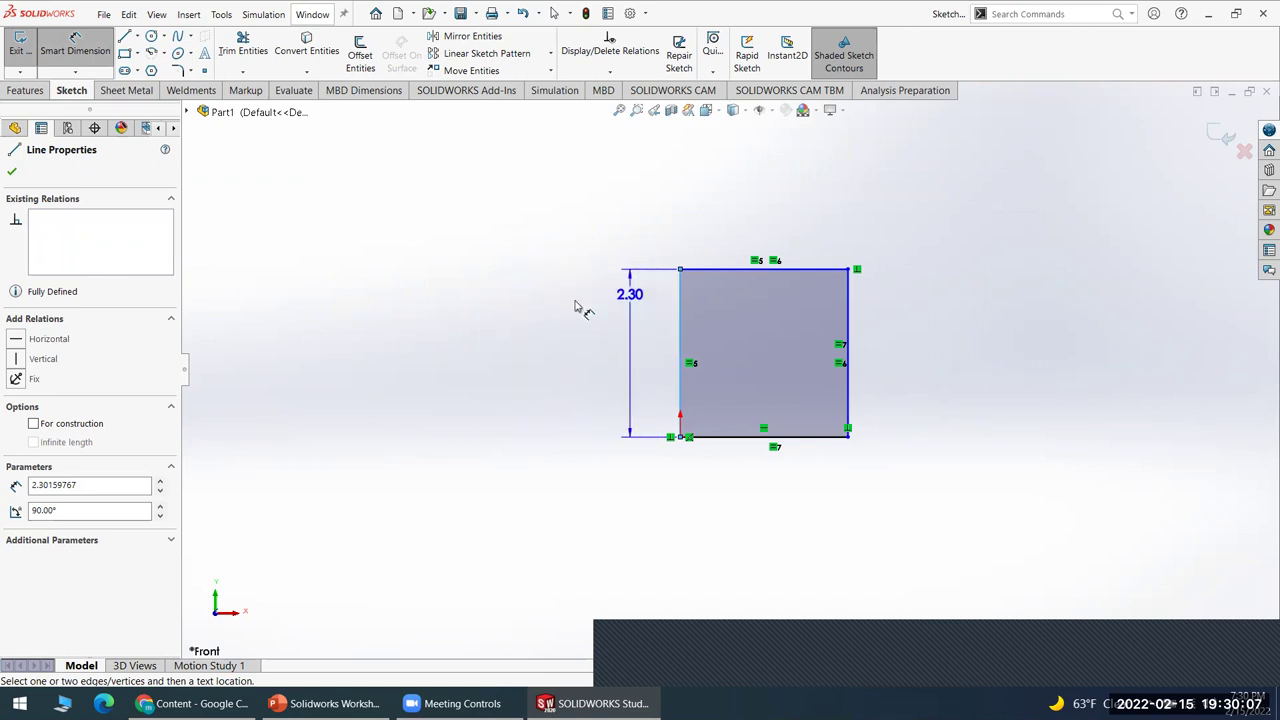
pyautogui.click(565, 350)
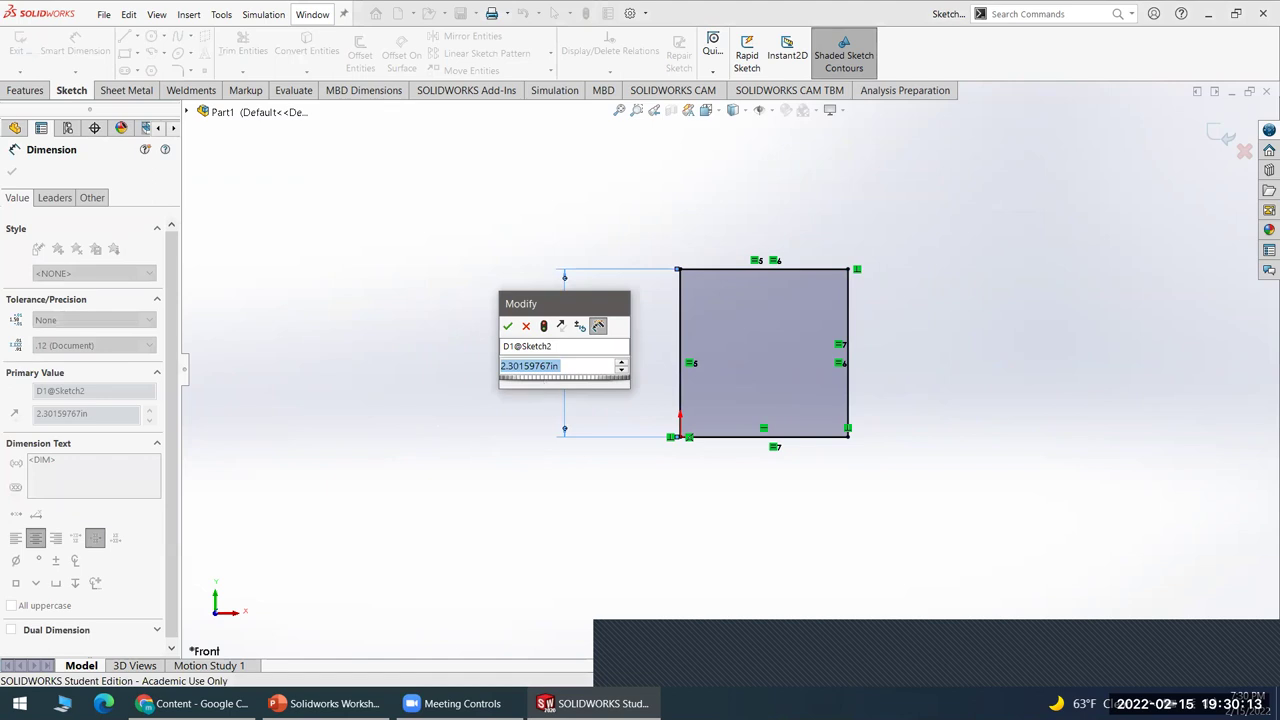
pyautogui.write('2')
pyautogui.press('Return')
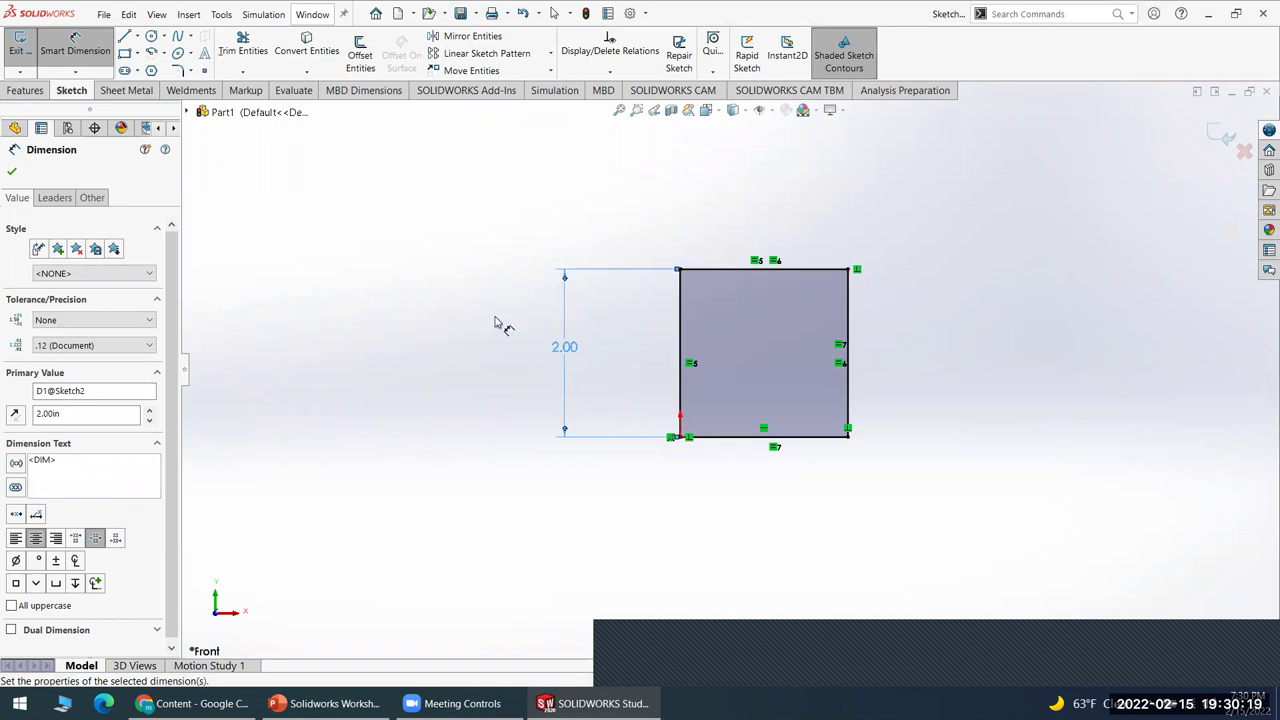
pyautogui.press('Escape')
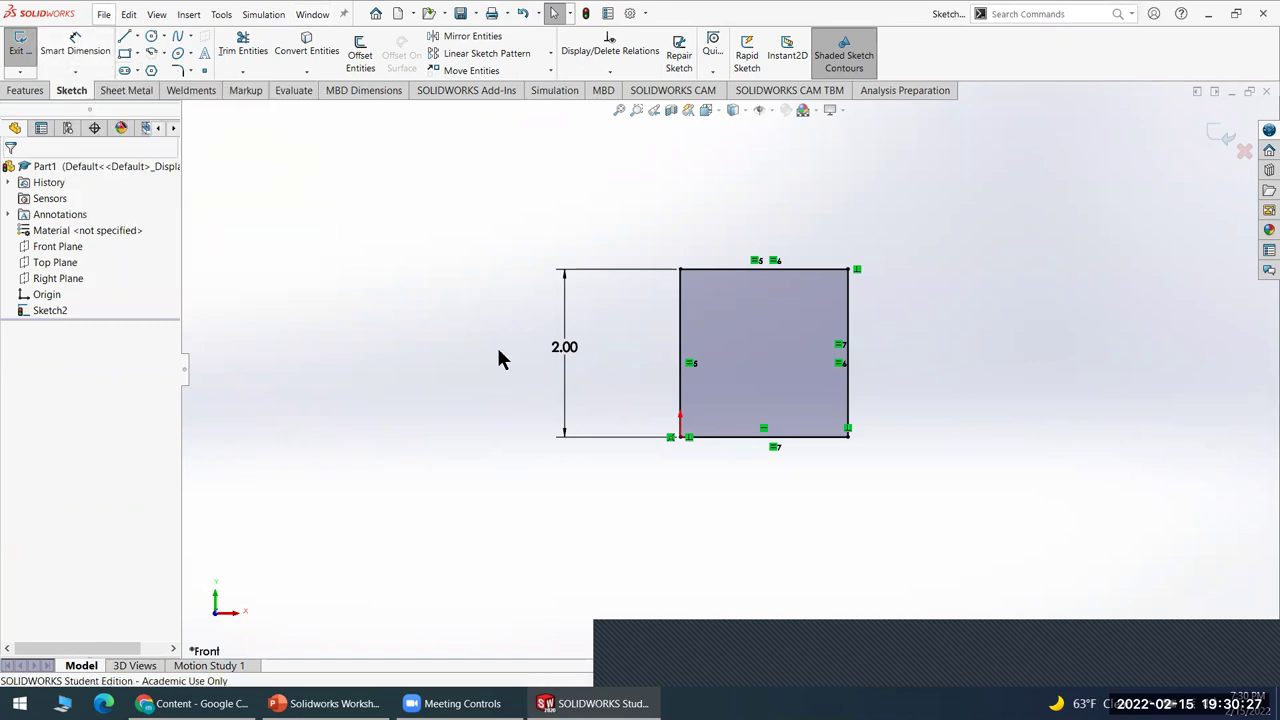
# - Deselect the top-right corner point and reactivate Smart Dimension
pyautogui.click(848, 270)
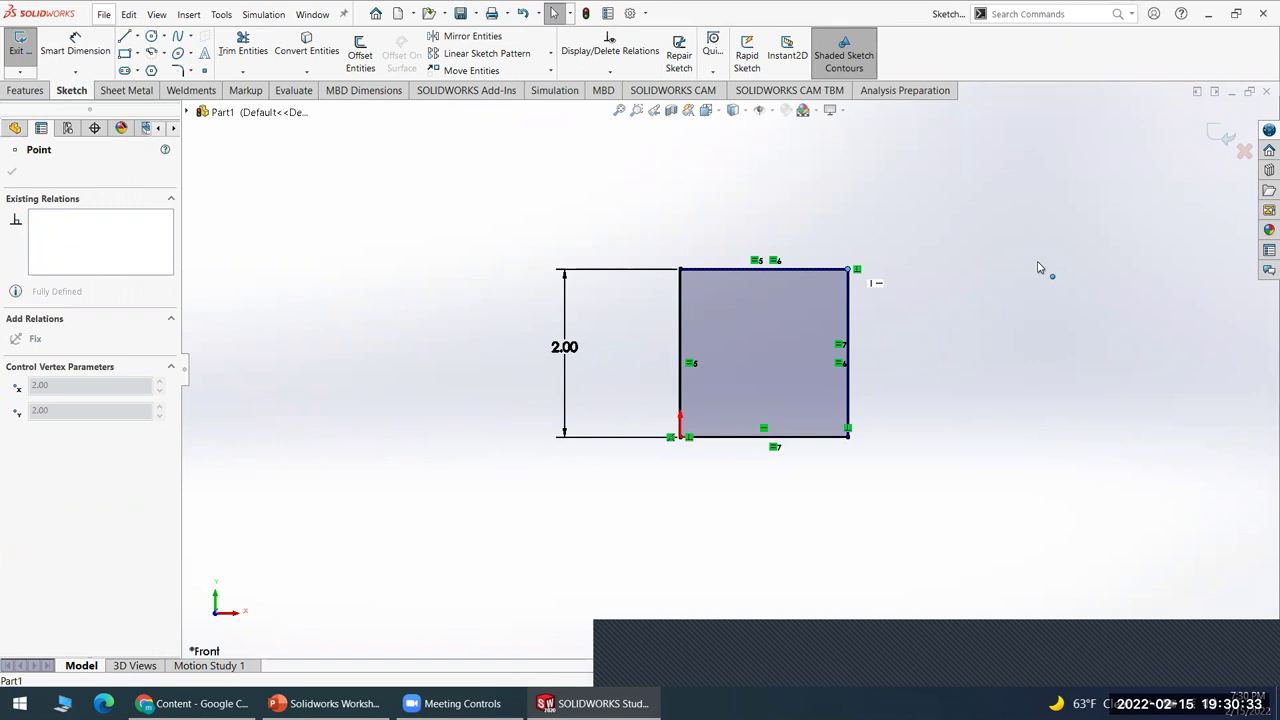
pyautogui.click(955, 410)
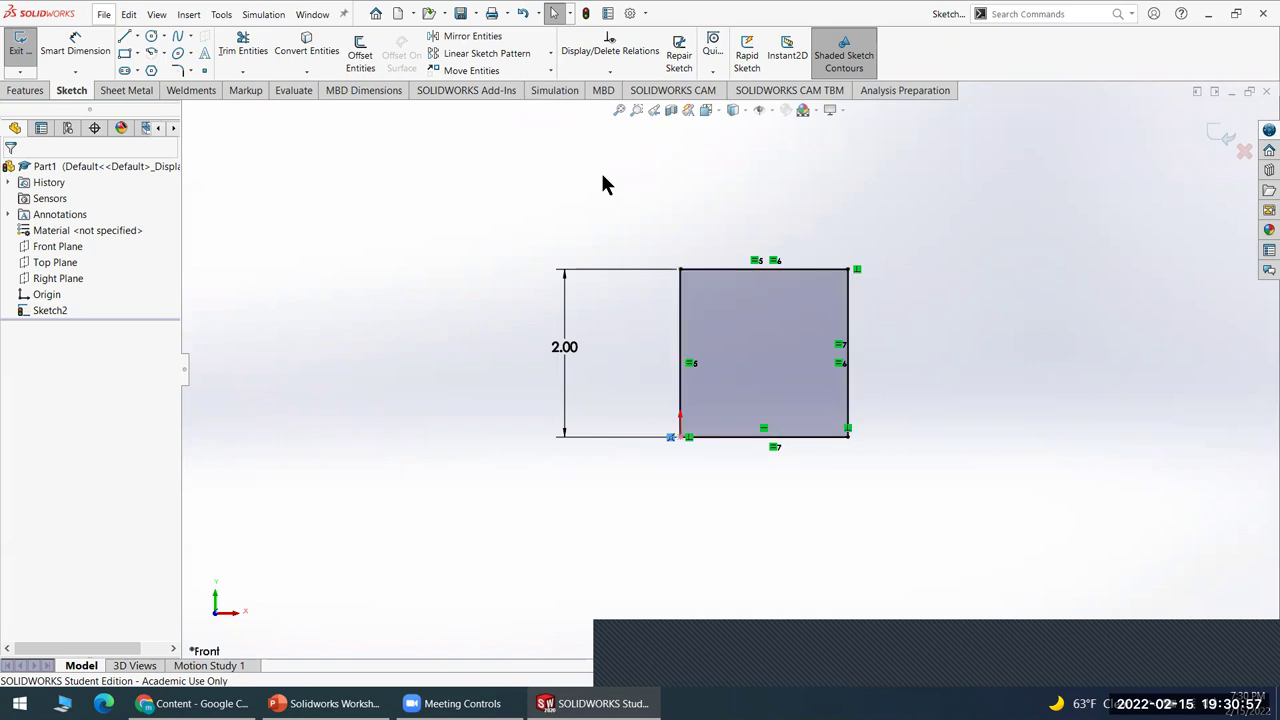
pyautogui.click(70, 51)
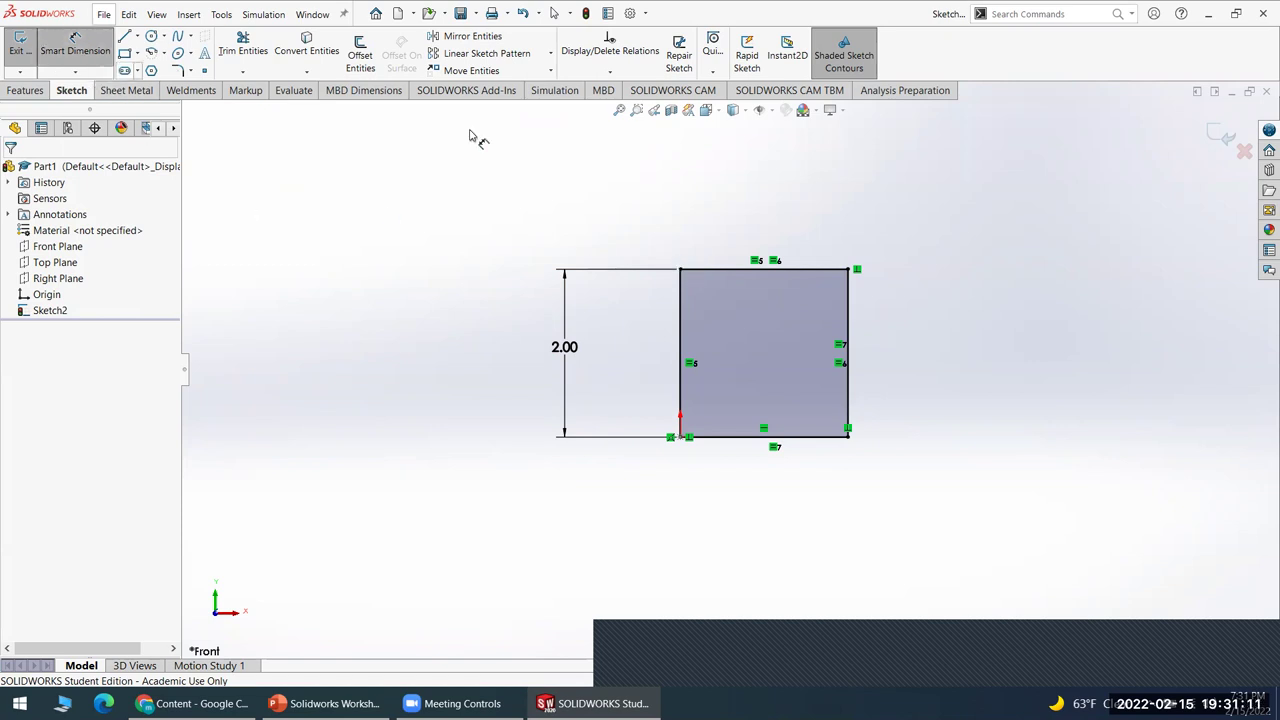
# - Dimension the top-left to top-right corner width at 2.00, keeping it driving
pyautogui.click(680, 270)
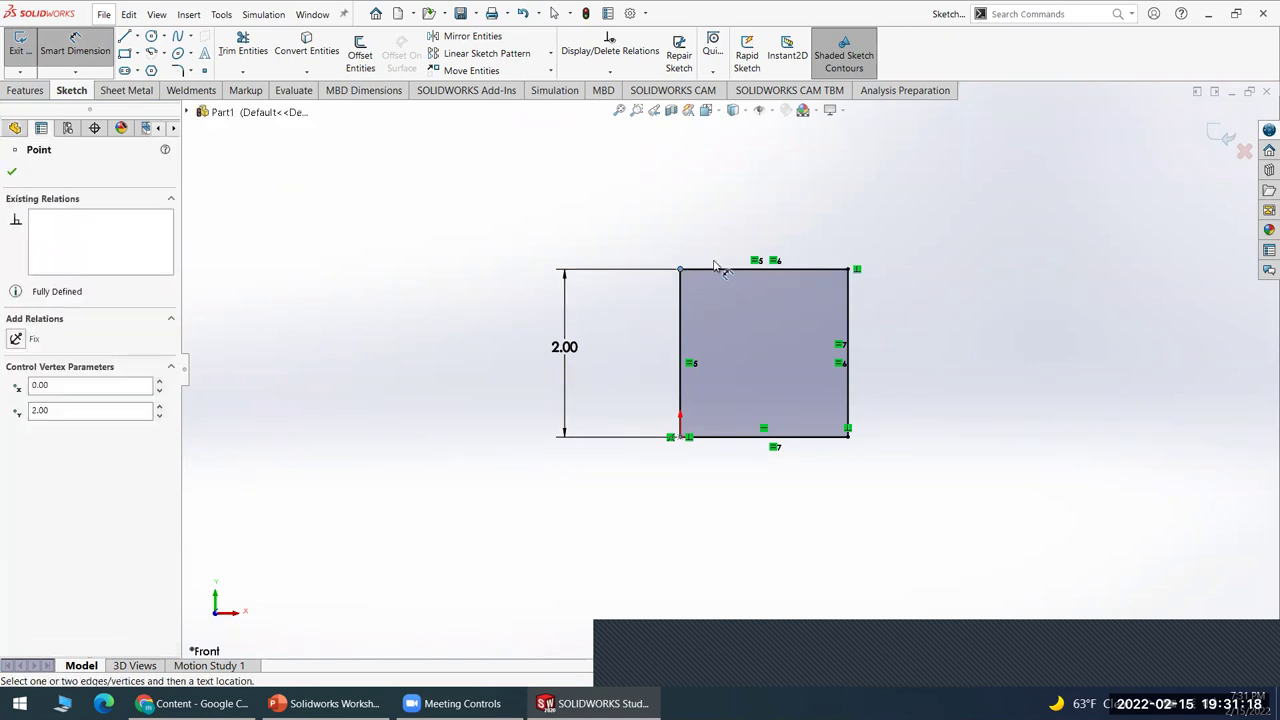
pyautogui.click(848, 269)
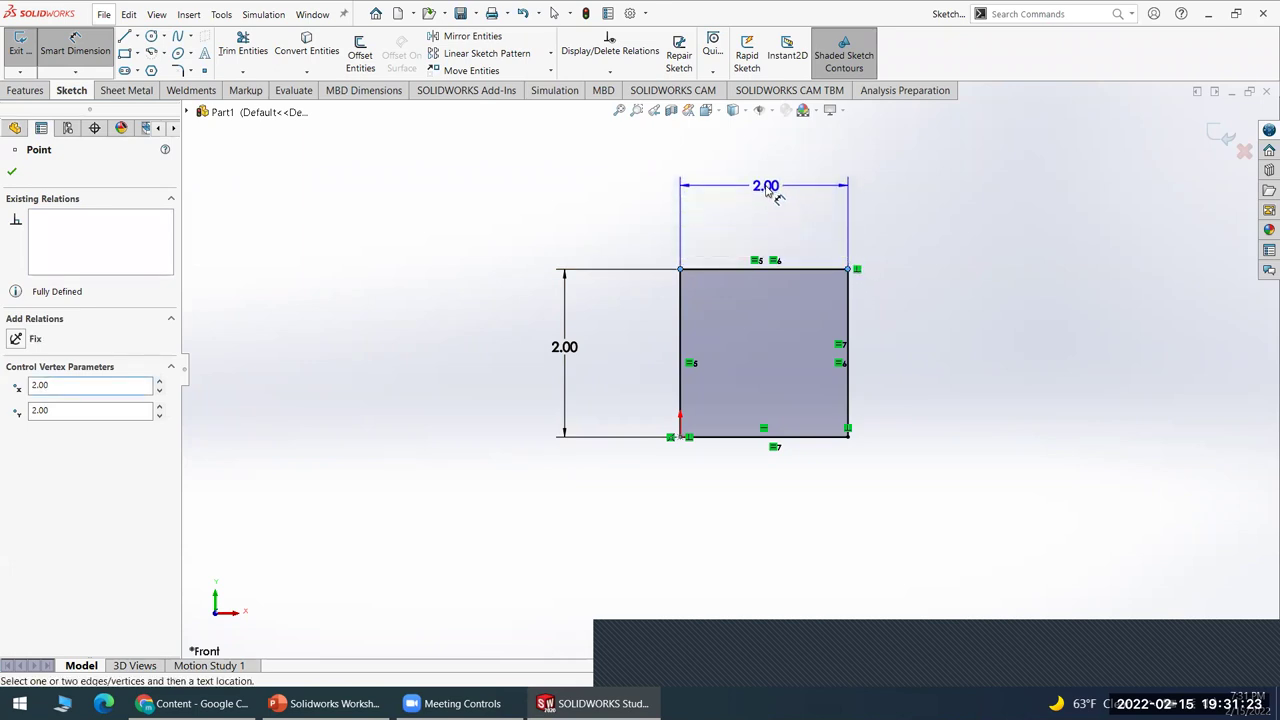
pyautogui.click(767, 190)
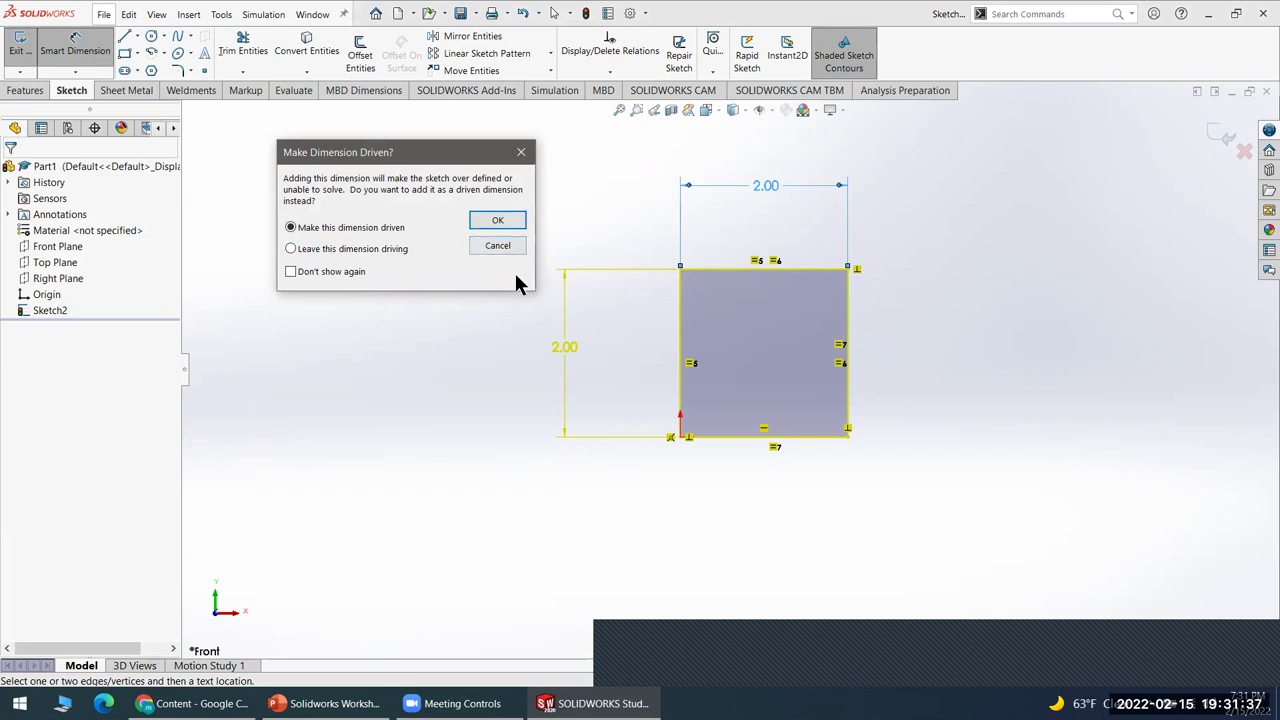
pyautogui.click(343, 253)
pyautogui.click(497, 222)
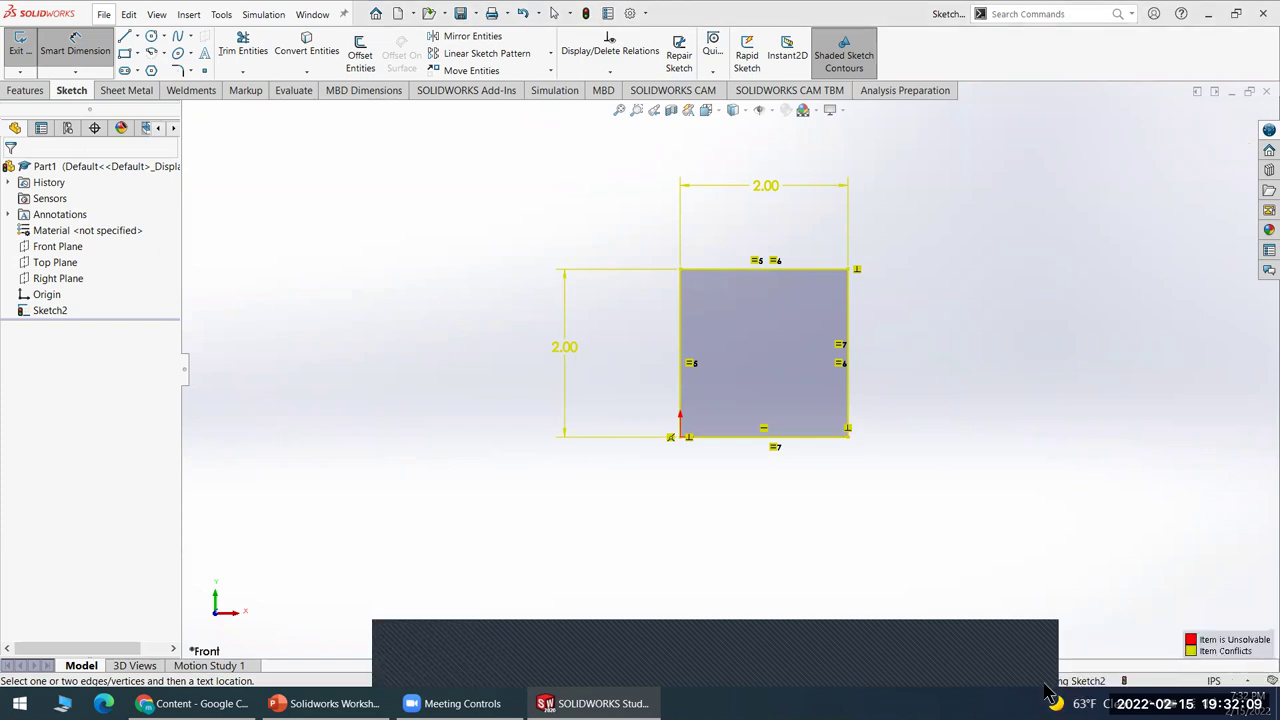
# - Set the top 2.00 width dimension to Driven and nudge its label
pyautogui.click(766, 189)
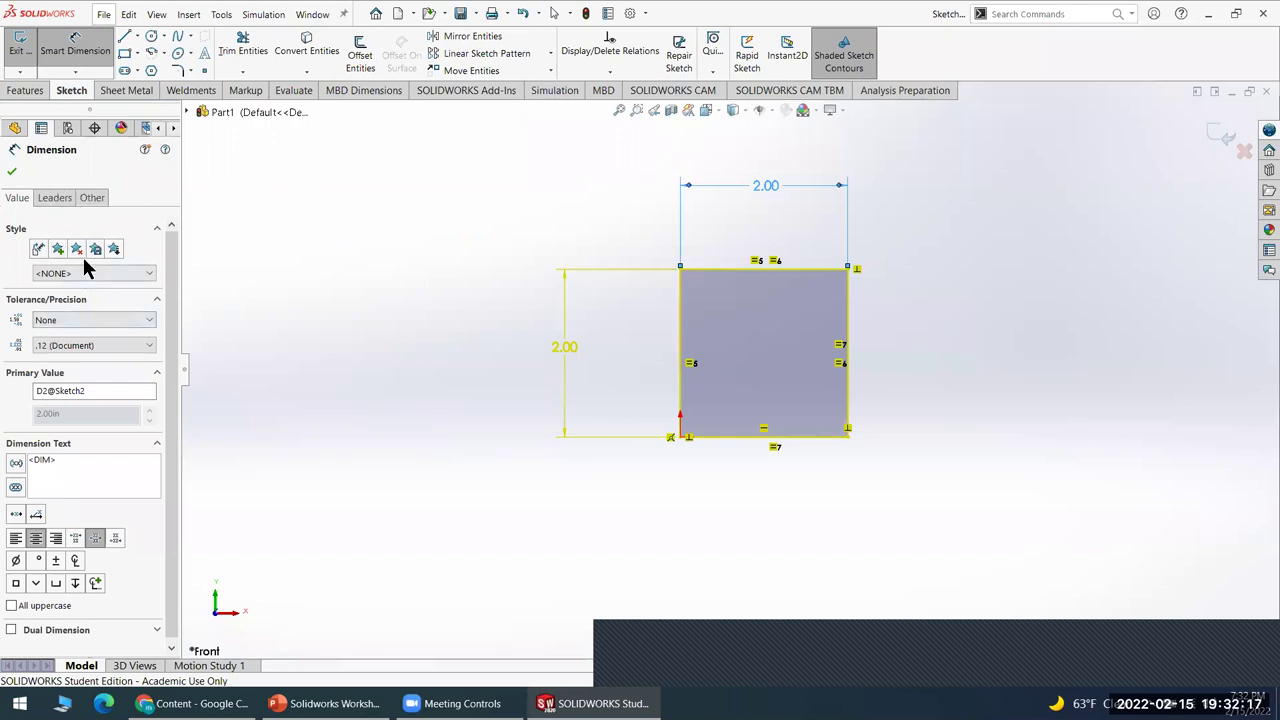
pyautogui.click(88, 199)
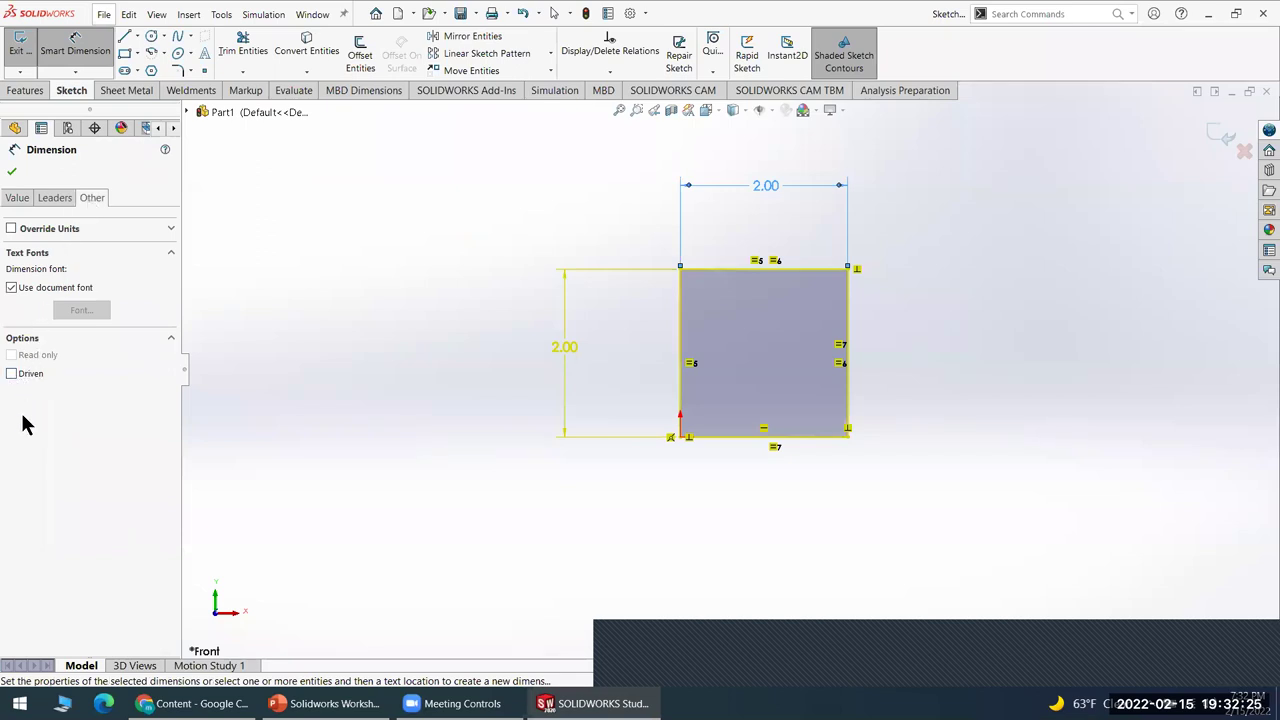
pyautogui.click(12, 374)
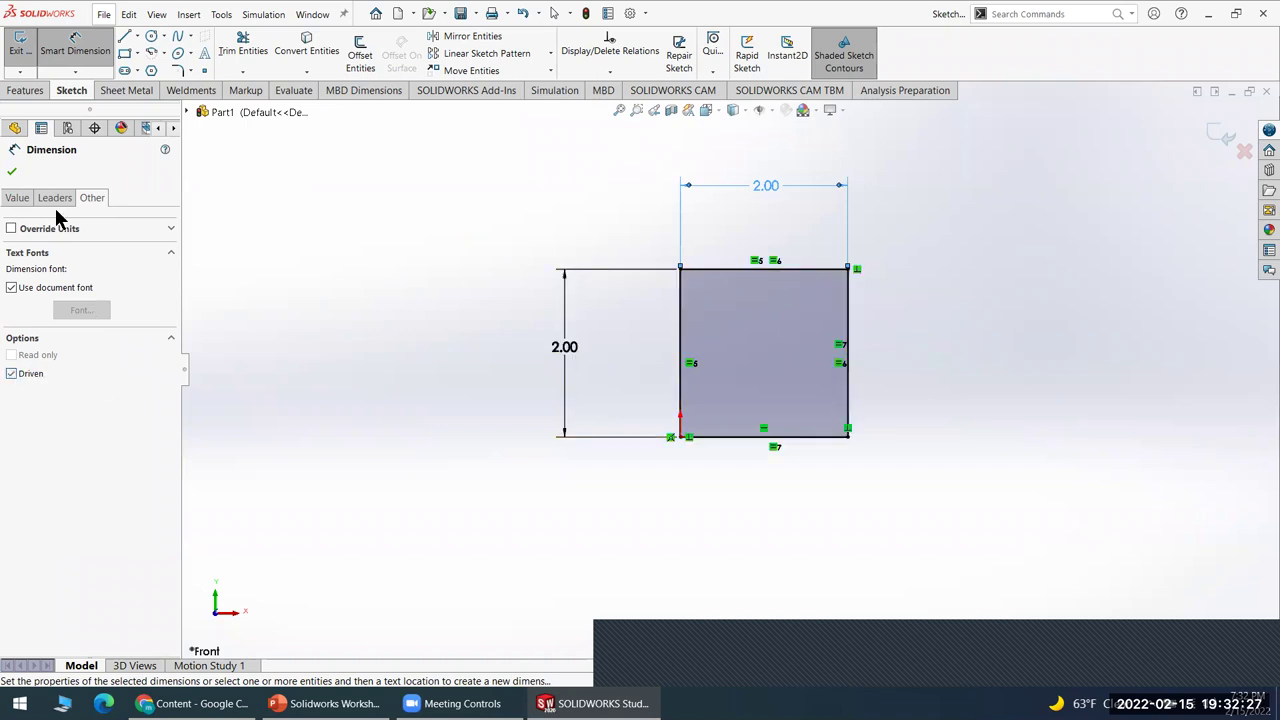
pyautogui.click(12, 171)
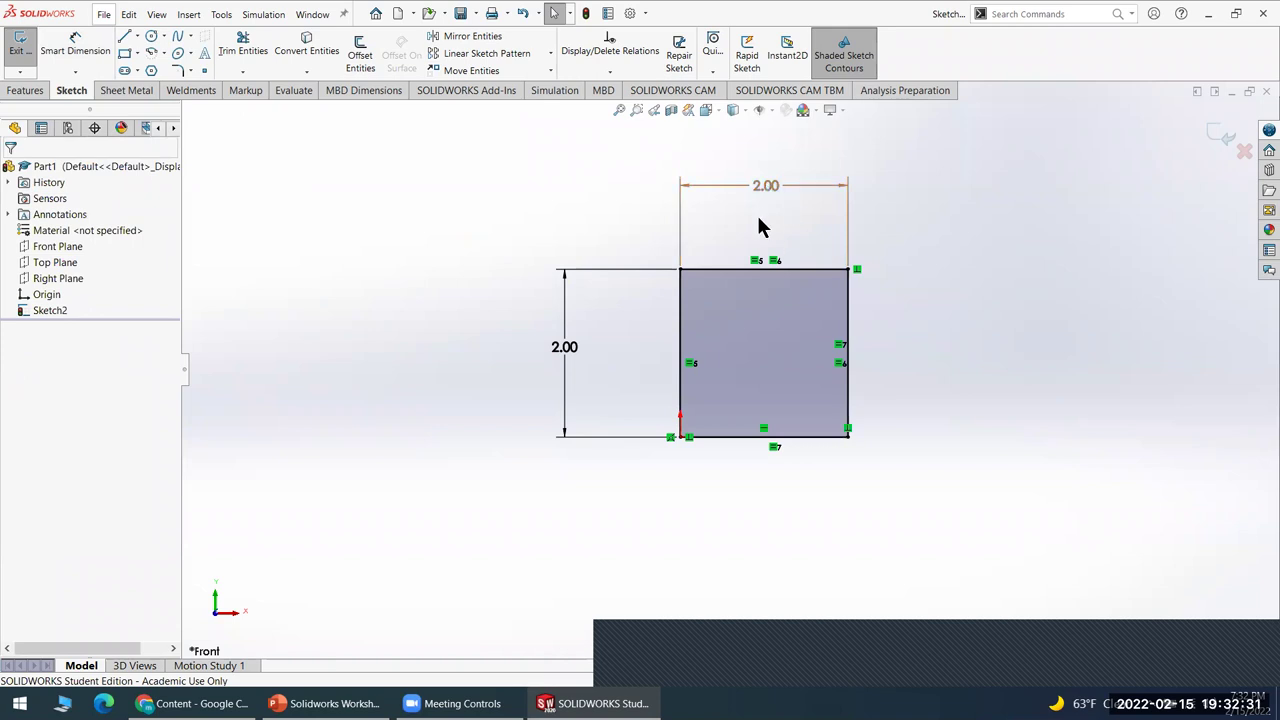
pyautogui.moveTo(772, 194)
pyautogui.mouseDown()
pyautogui.moveTo(771, 229)
pyautogui.moveTo(766, 178)
pyautogui.moveTo(777, 222)
pyautogui.moveTo(776, 209)
pyautogui.moveTo(758, 212)
pyautogui.moveTo(765, 204)
pyautogui.mouseUp()
pyautogui.click(957, 326)
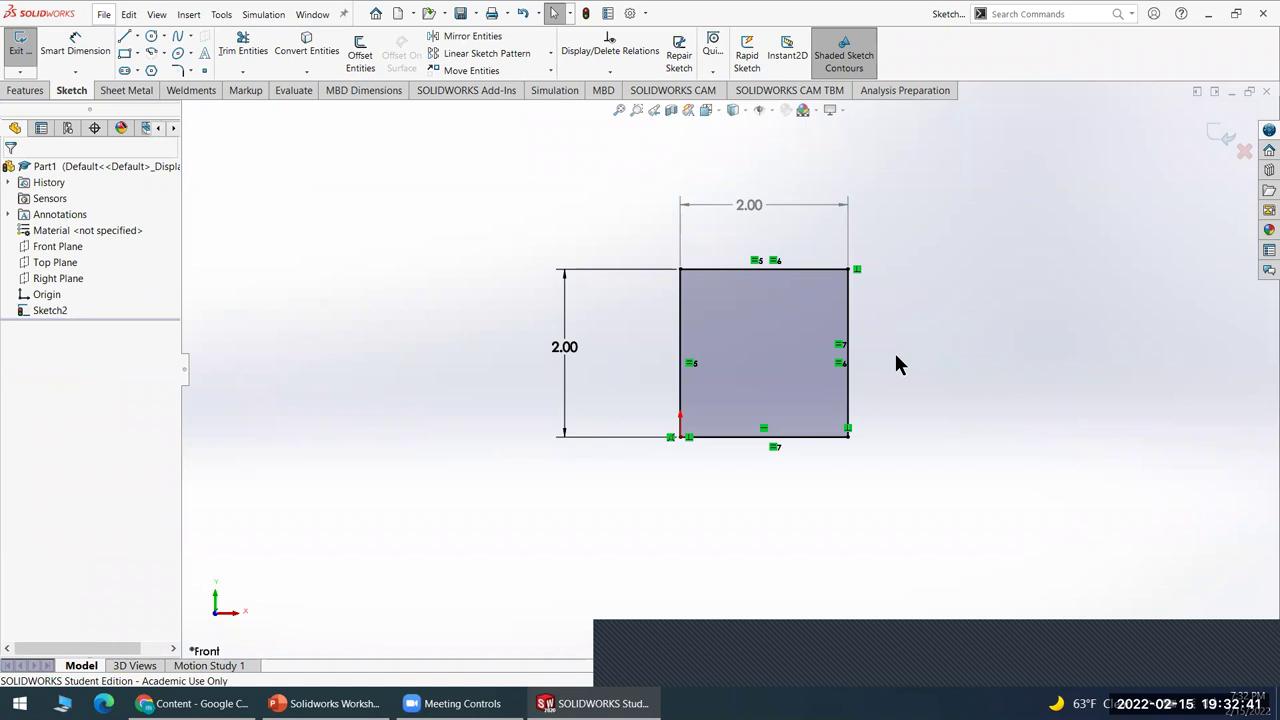
pyautogui.click(564, 346)
pyautogui.doubleClick(565, 346)
pyautogui.write('3')
pyautogui.press('Return')
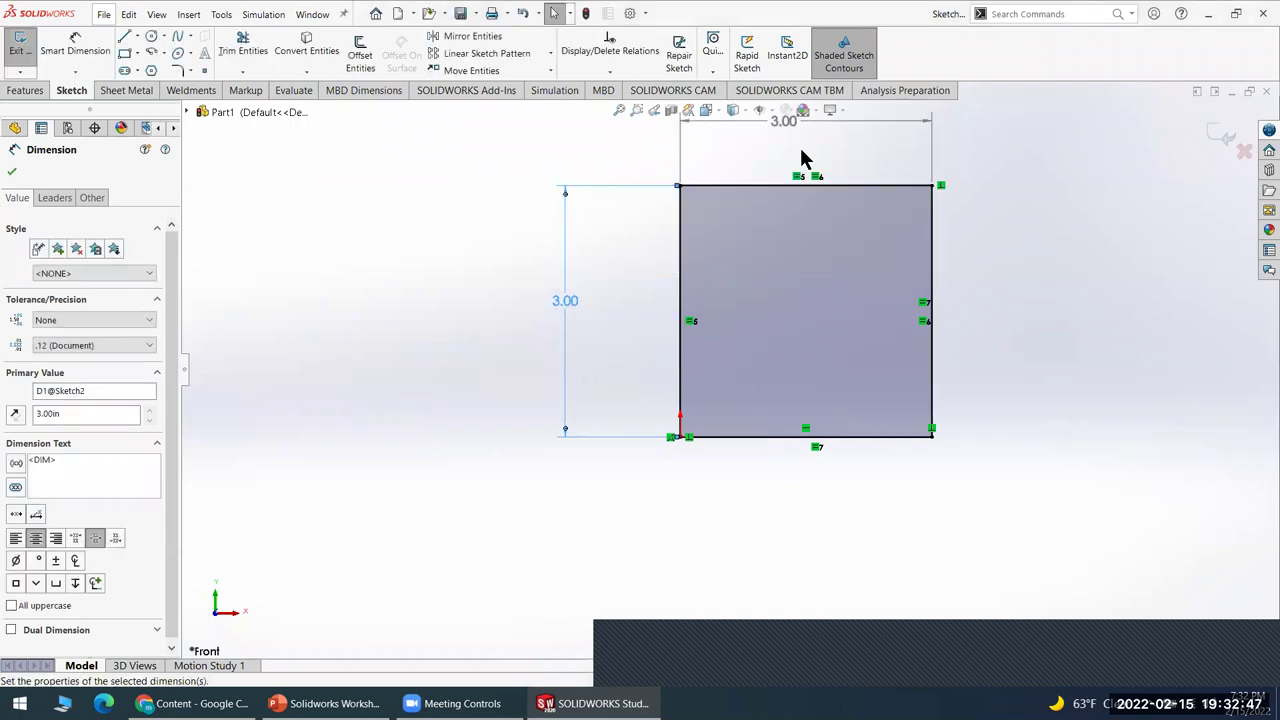
pyautogui.press('z')
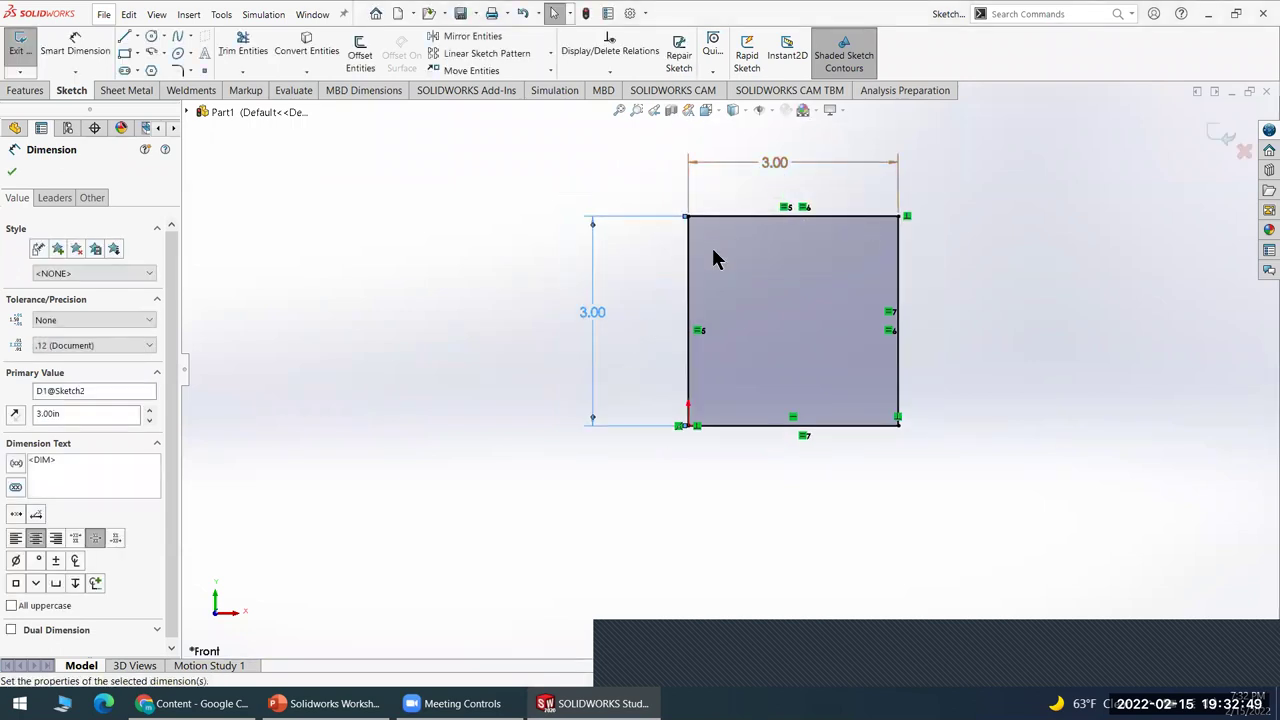
pyautogui.doubleClick(592, 312)
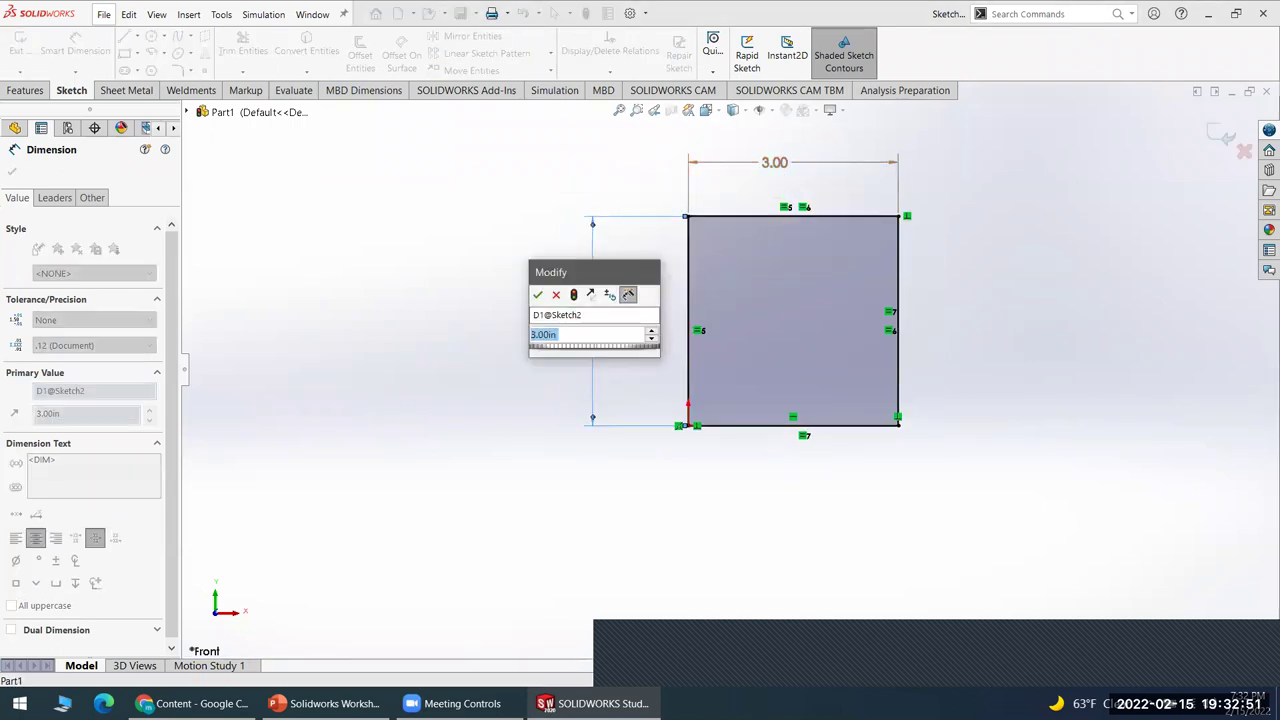
pyautogui.write('2')
pyautogui.press('Return')
pyautogui.press('Escape')
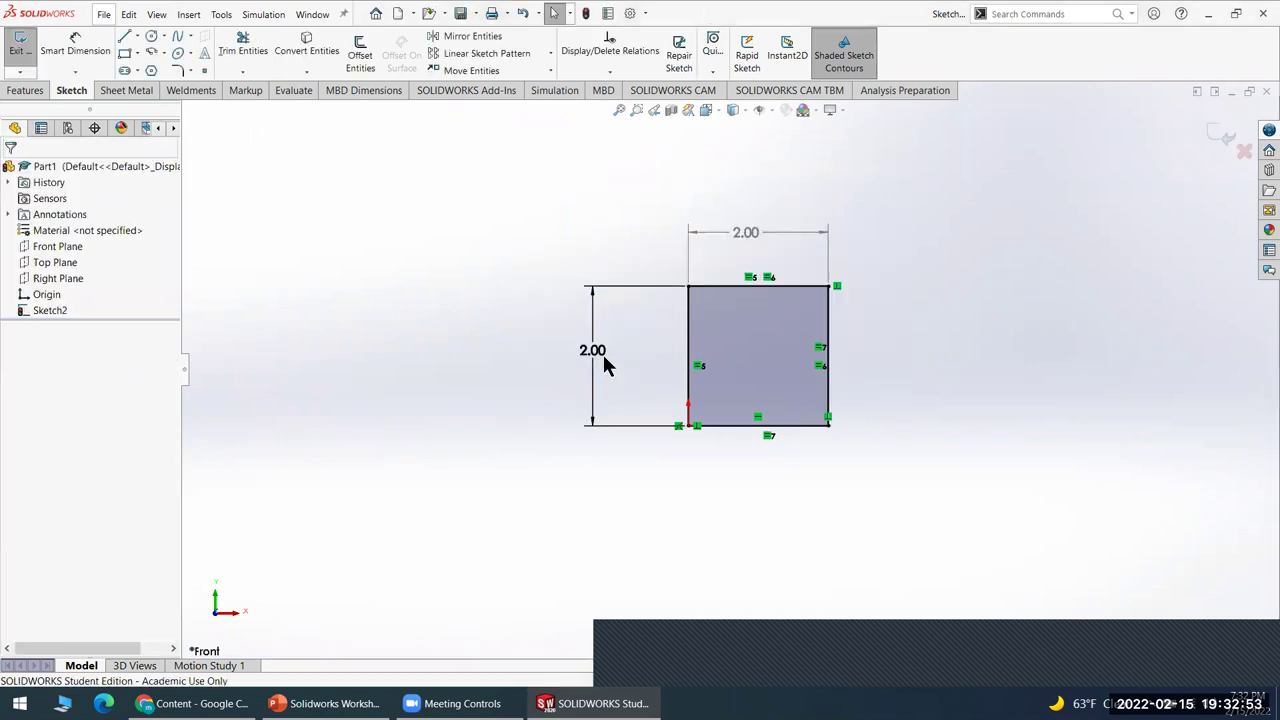
# - Exit Sketch2, keeping the finished 2.00 × 2.00 square, and orbit to view it in 3D
pyautogui.click(20, 58)
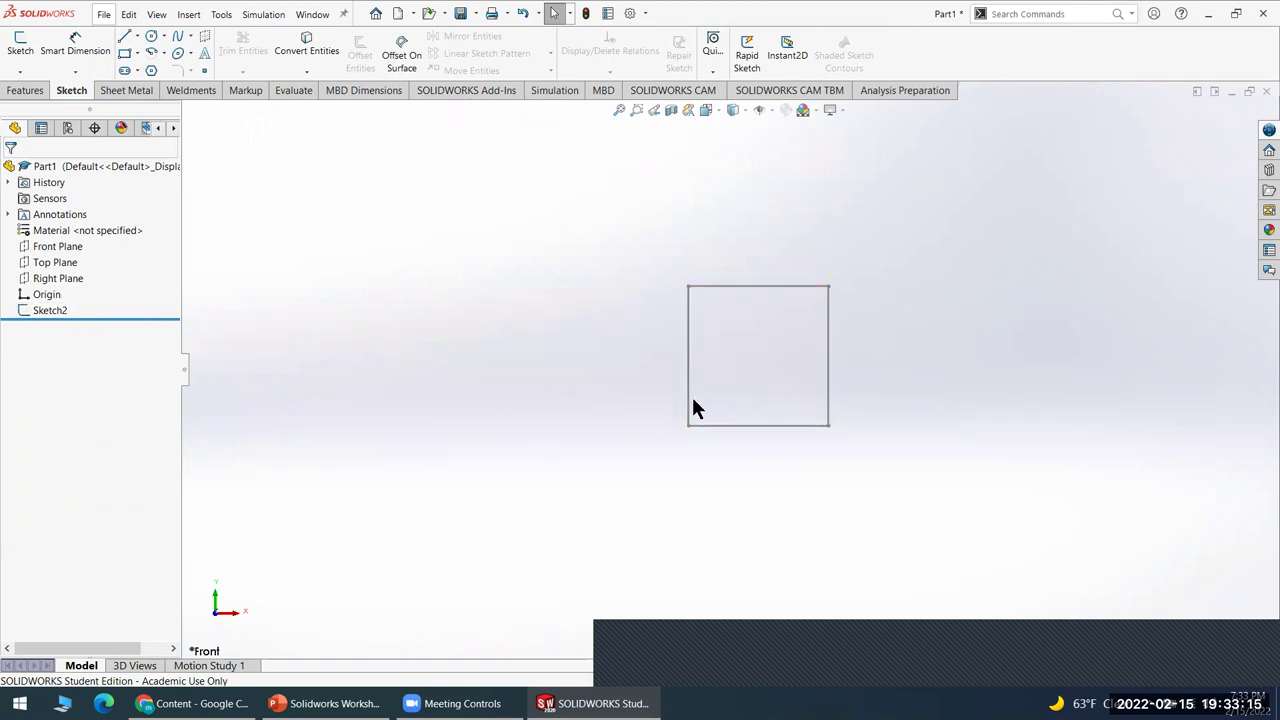
pyautogui.moveTo(788, 350)
pyautogui.mouseDown(button='middle')
pyautogui.moveTo(703, 489)
pyautogui.moveTo(747, 428)
pyautogui.moveTo(860, 386)
pyautogui.moveTo(906, 440)
pyautogui.moveTo(920, 437)
pyautogui.moveTo(899, 503)
pyautogui.moveTo(889, 446)
pyautogui.moveTo(754, 420)
pyautogui.moveTo(697, 471)
pyautogui.moveTo(703, 486)
pyautogui.mouseUp(button='middle')
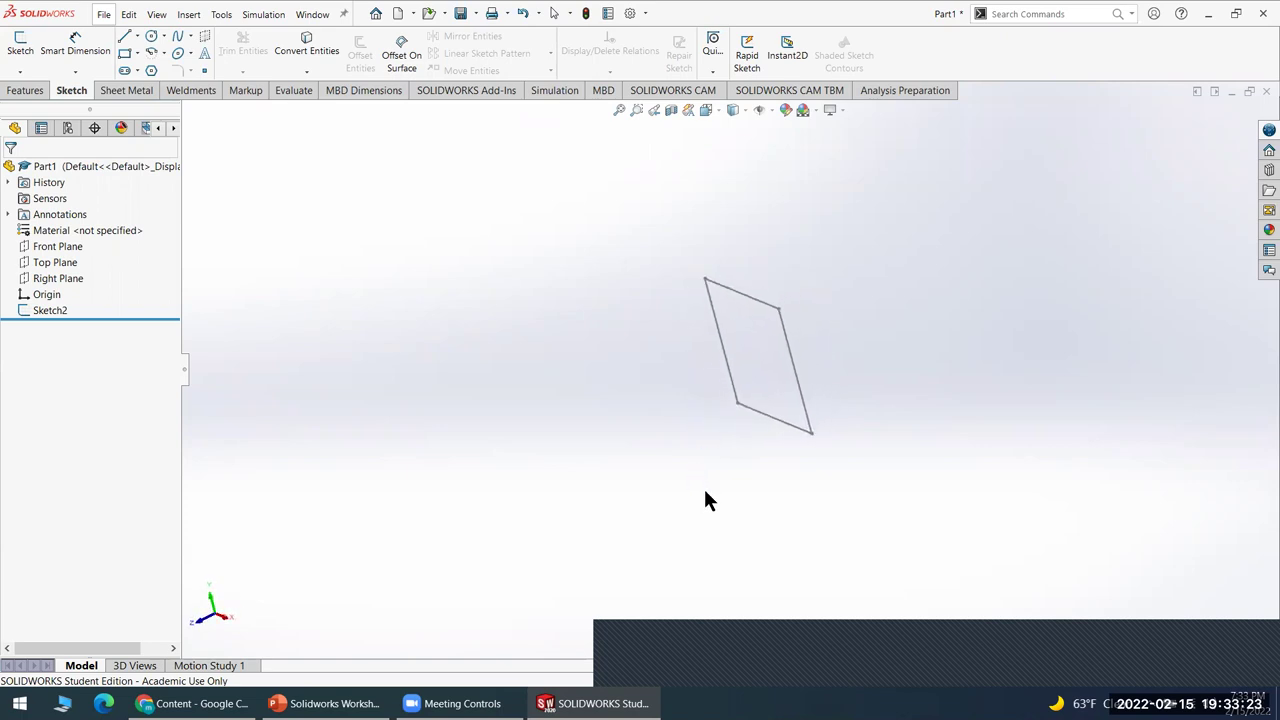
pyautogui.click(58, 248)
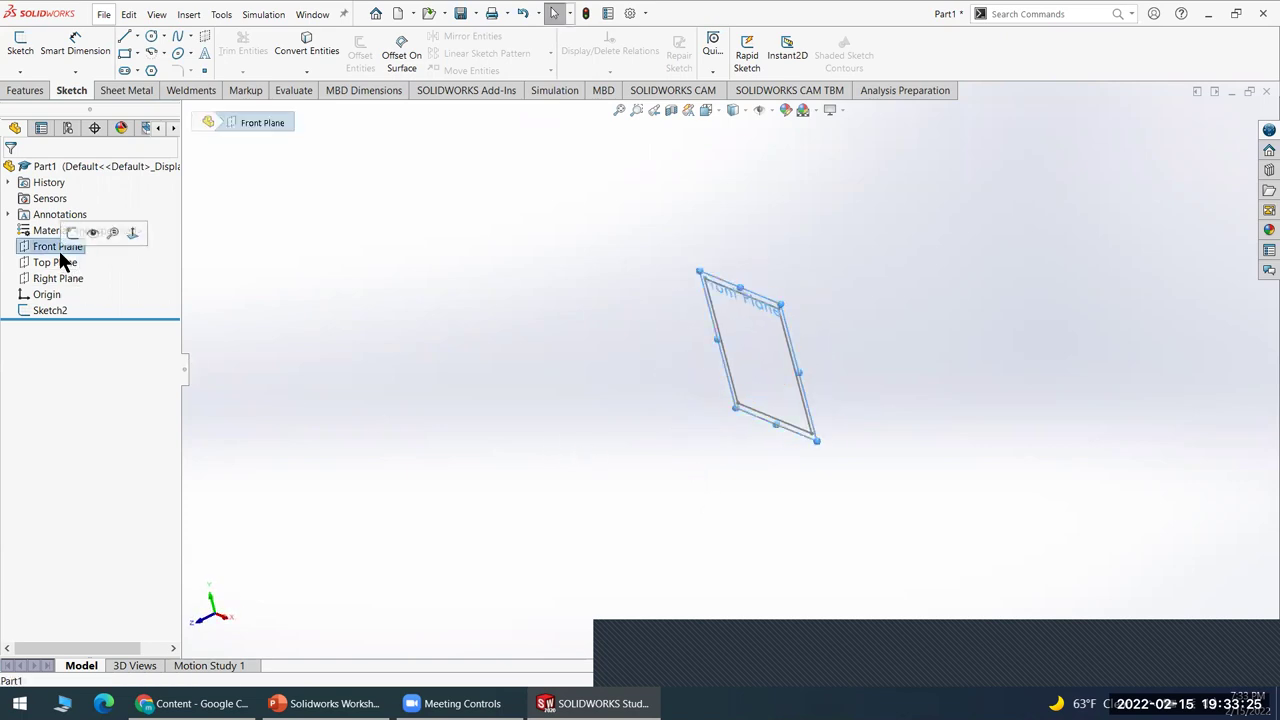
pyautogui.click(49, 308)
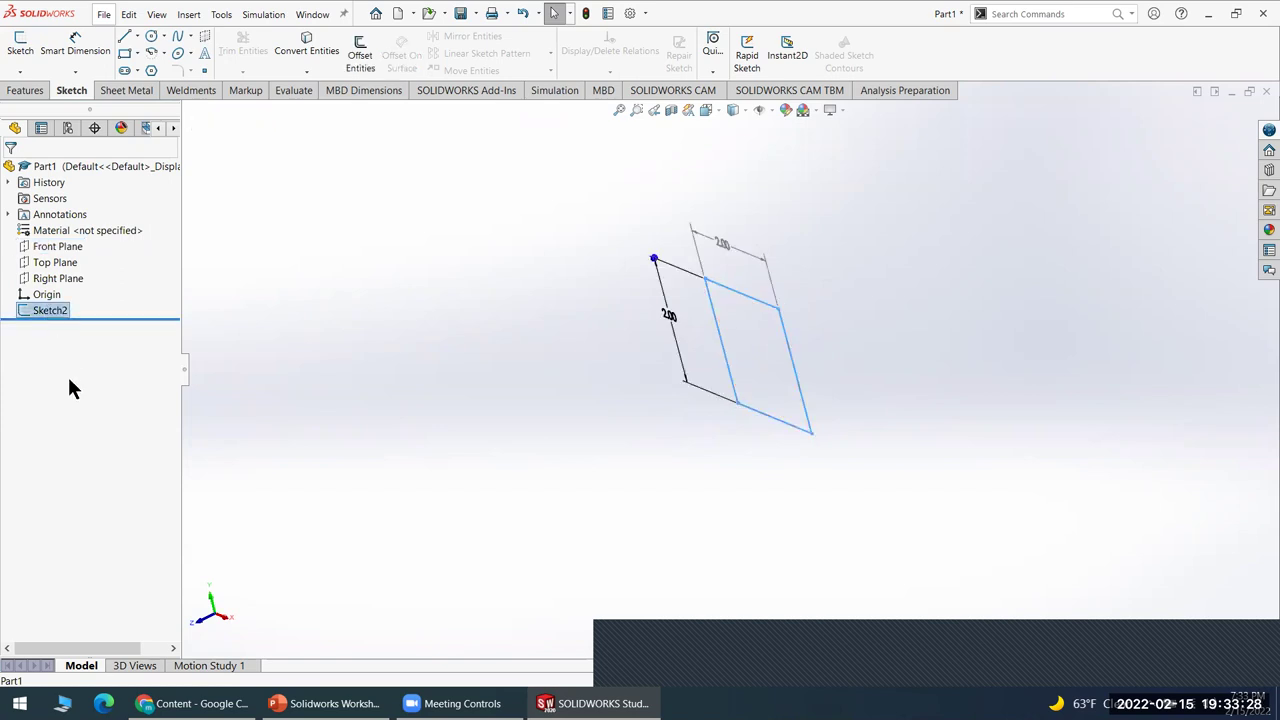
pyautogui.click(60, 248)
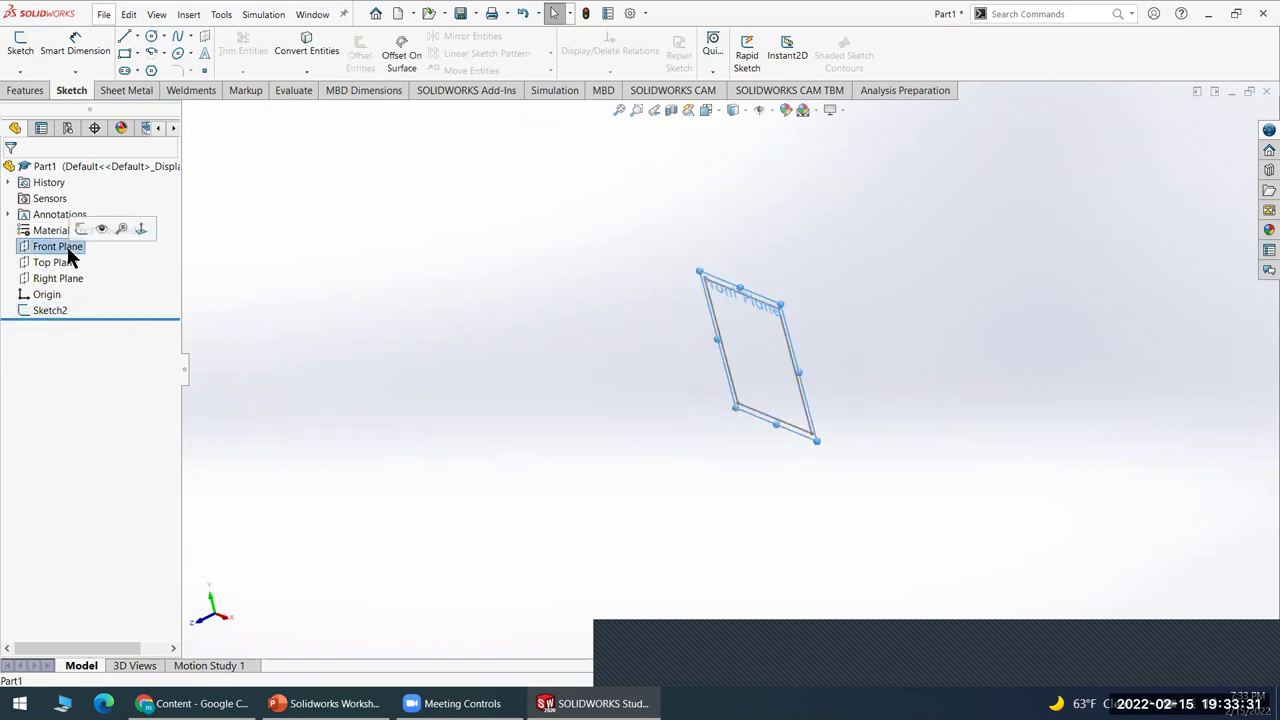
pyautogui.keyDown('shift'); pyautogui.click(54, 308); pyautogui.keyUp('shift')
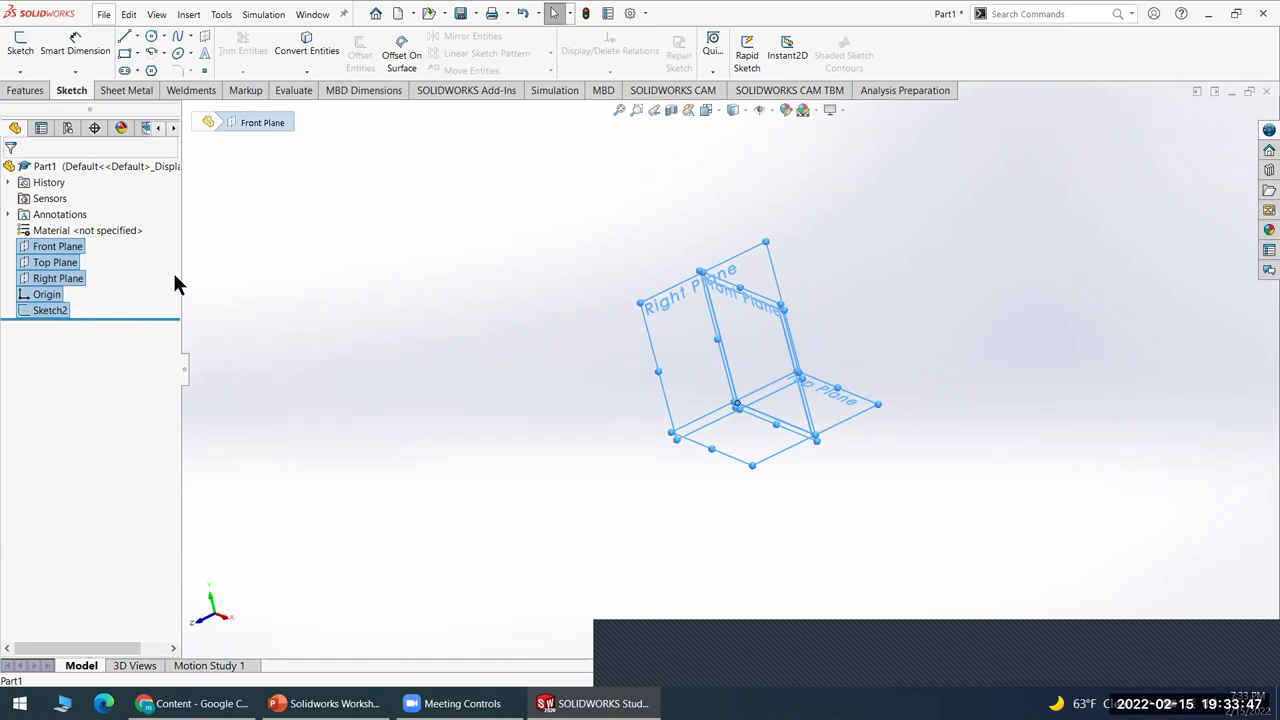
pyautogui.moveTo(531, 472); pyautogui.dragTo(714, 451, button='middle')
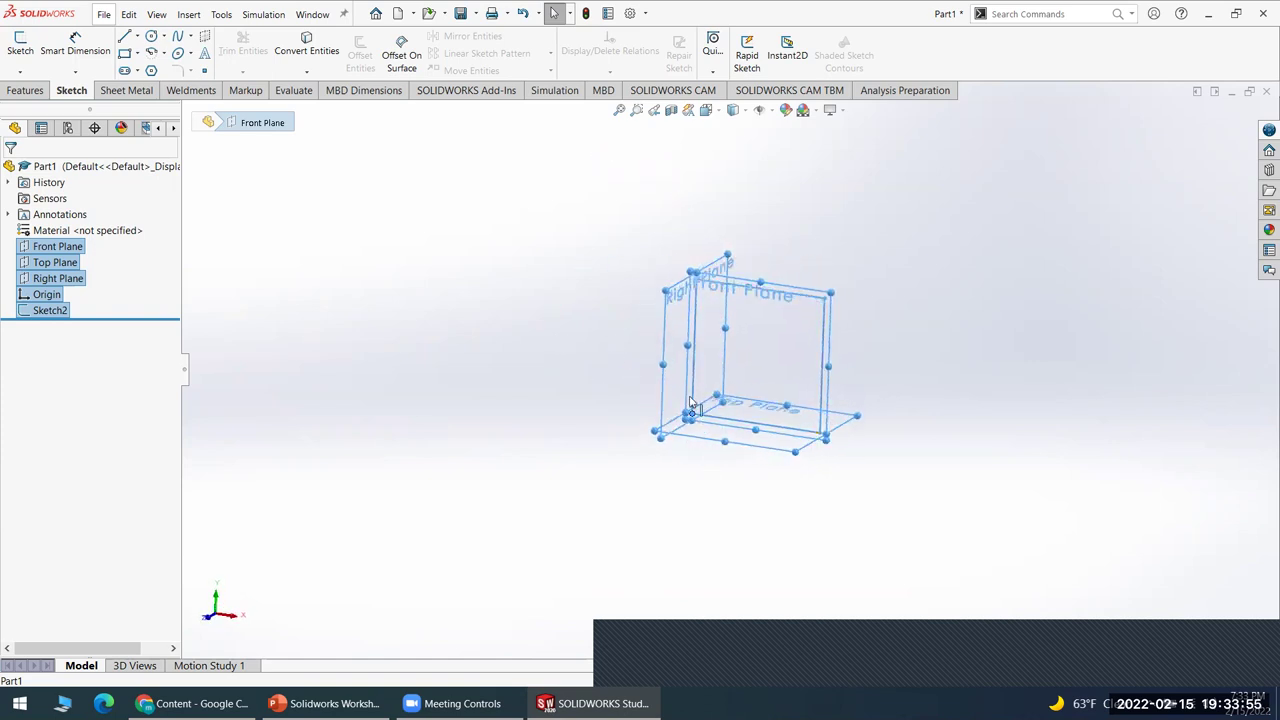
pyautogui.moveTo(955, 355); pyautogui.dragTo(972, 405, button='middle')
pyautogui.click(971, 398)
pyautogui.moveTo(544, 412)
pyautogui.mouseDown(button='middle')
pyautogui.moveTo(577, 366)
pyautogui.moveTo(534, 289)
pyautogui.moveTo(544, 342)
pyautogui.mouseUp(button='middle')
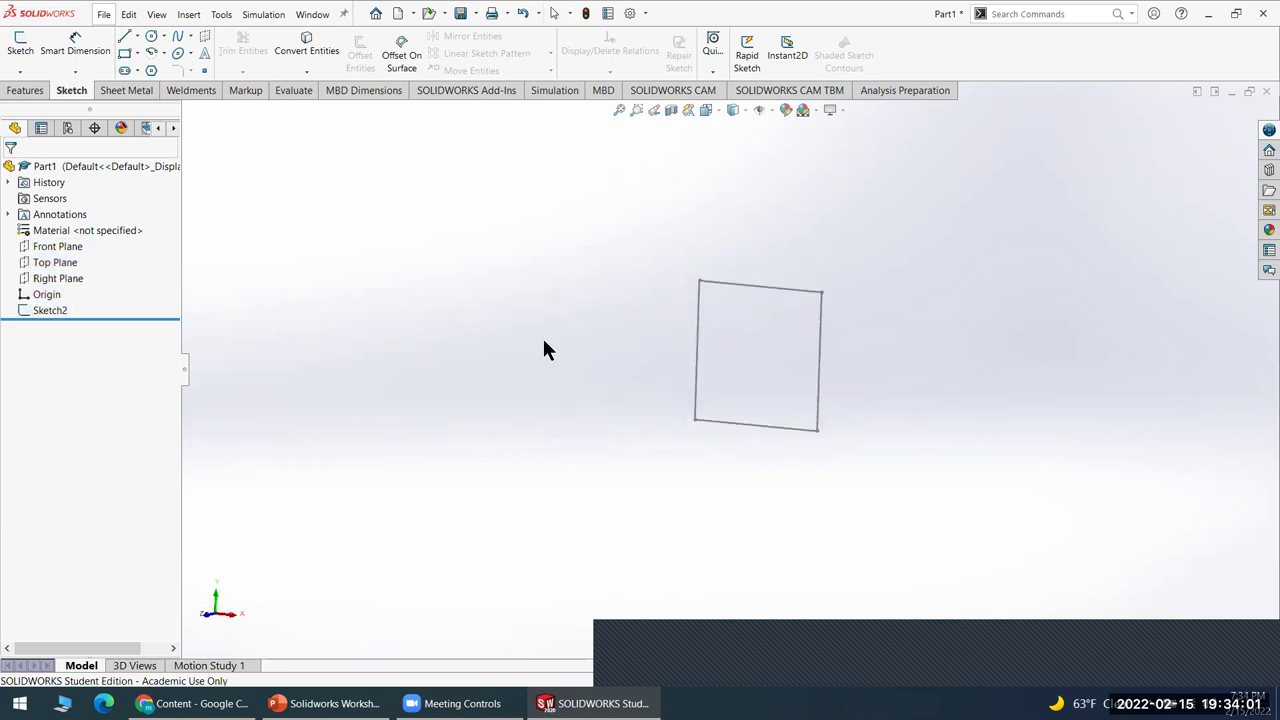
# - Try an Extruded Boss/Base on the Sketch2 square, then cancel it, leaving the sketch unextruded
pyautogui.click(18, 90)
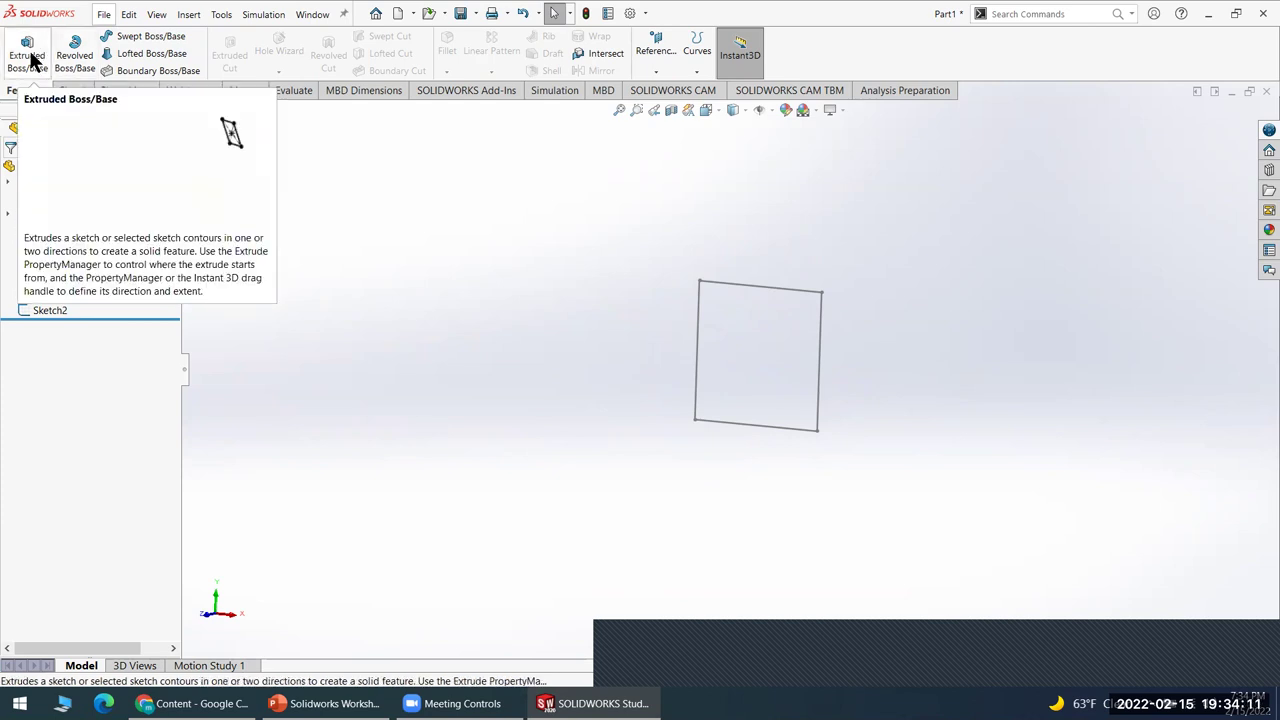
pyautogui.click(27, 55)
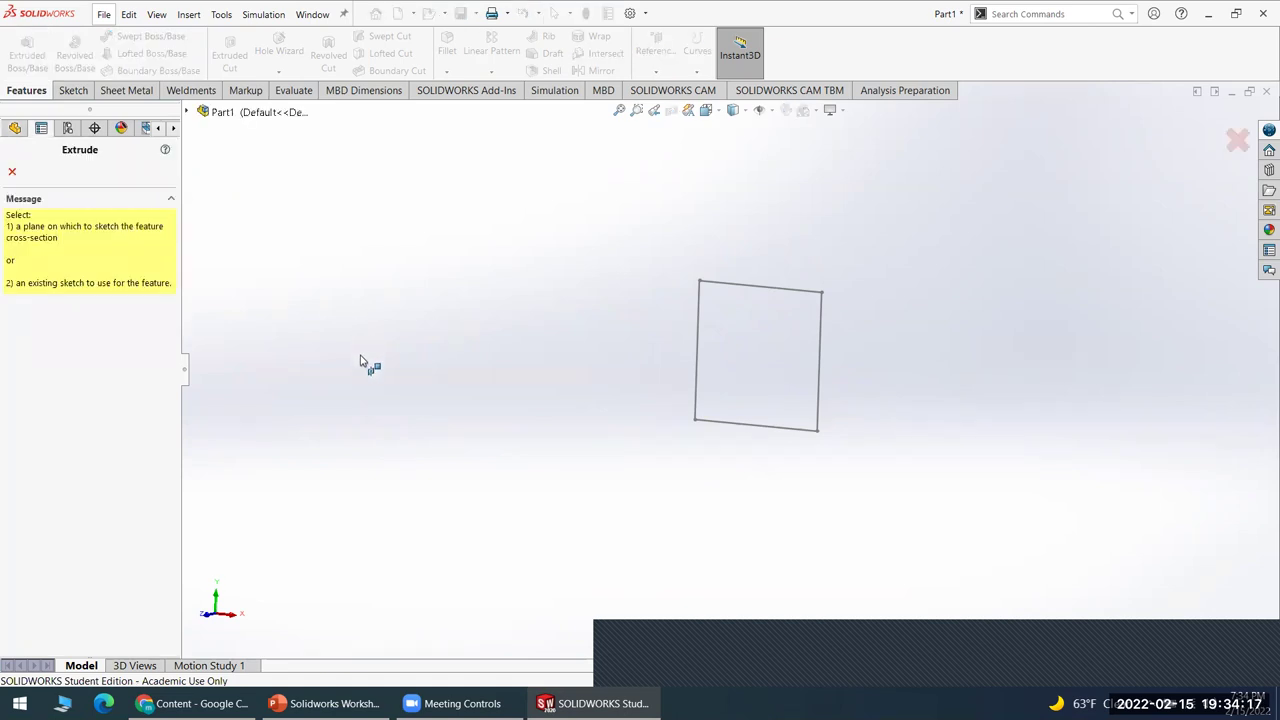
pyautogui.click(200, 112)
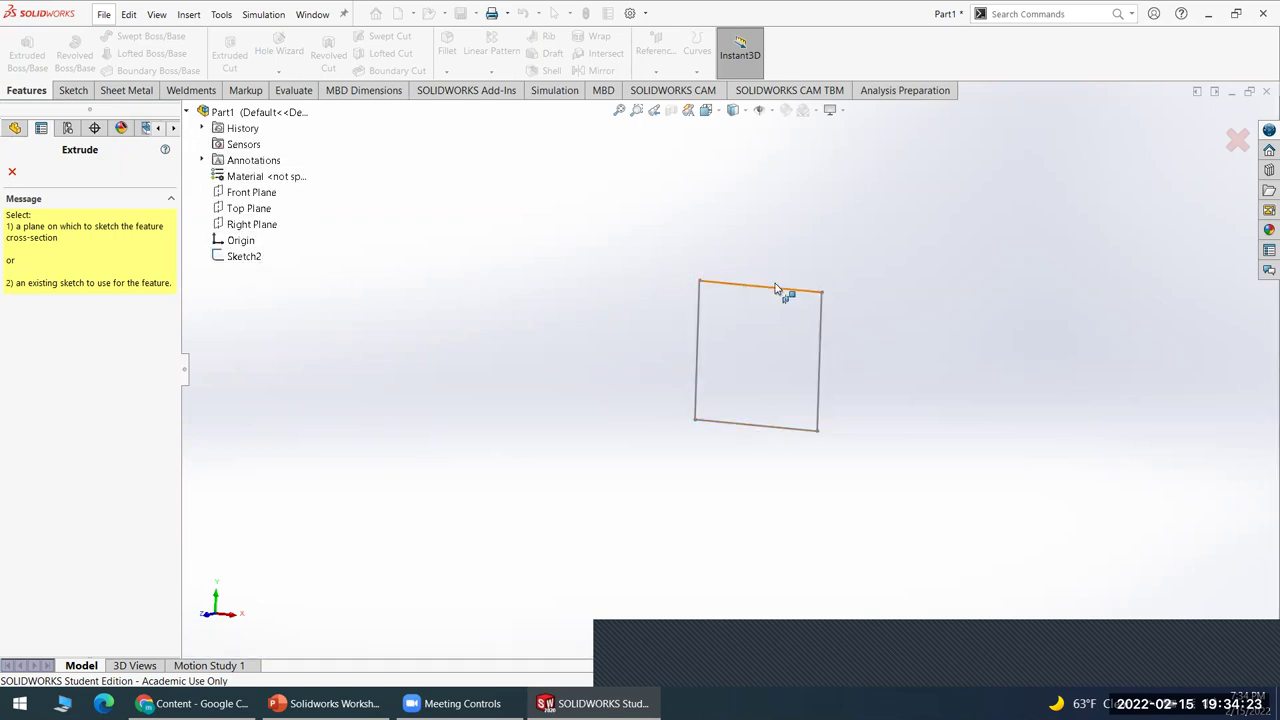
pyautogui.click(821, 315)
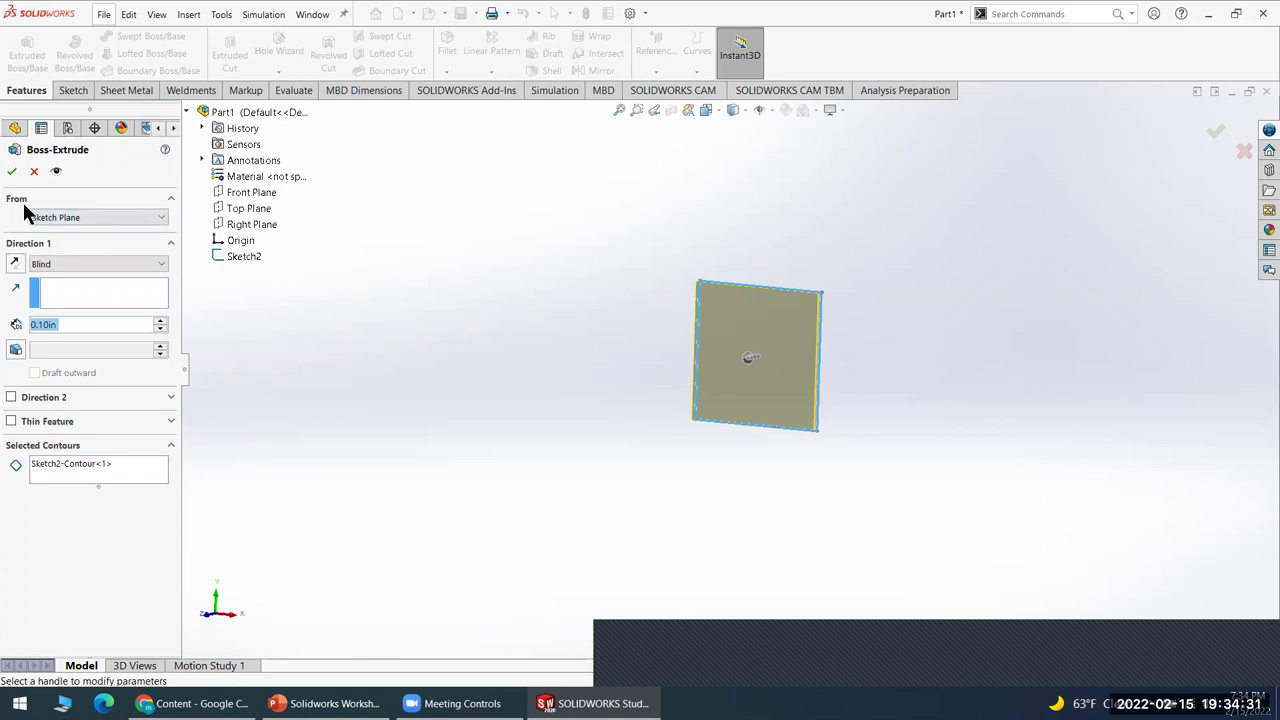
pyautogui.click(33, 172)
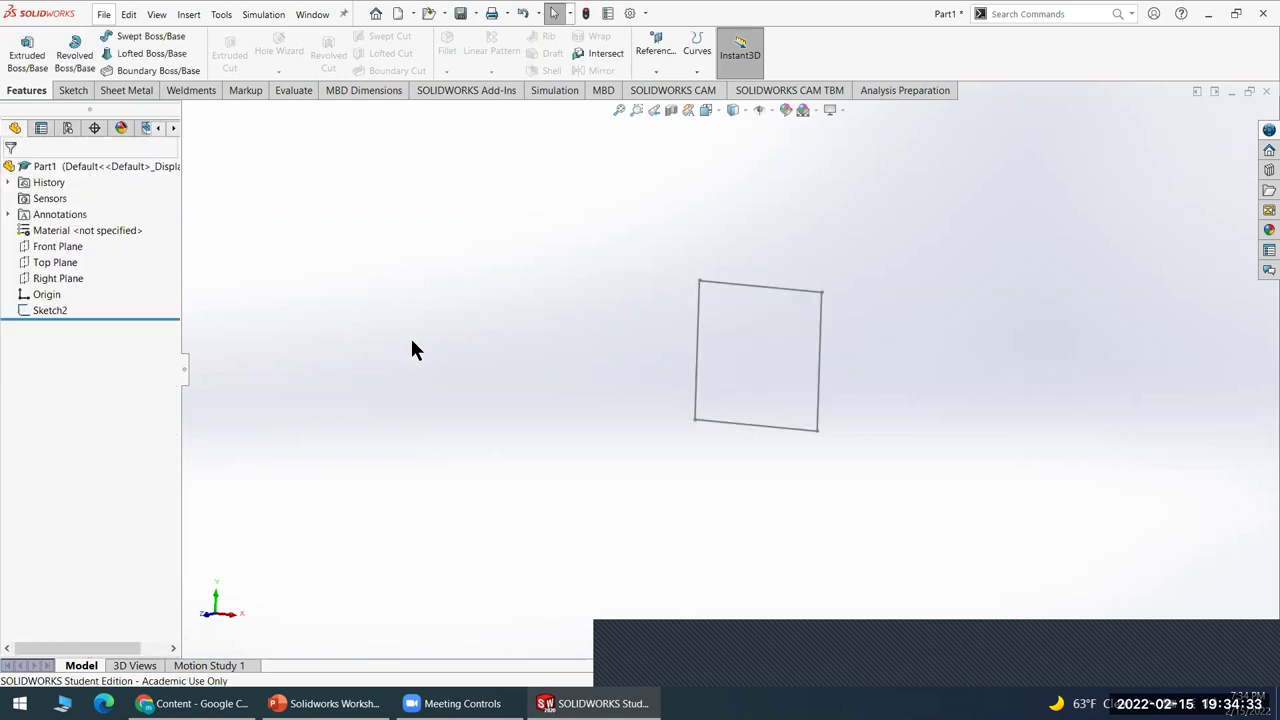
# - Reopen Sketch2 for editing and start an Extruded Boss/Base on the square
pyautogui.click(43, 310)
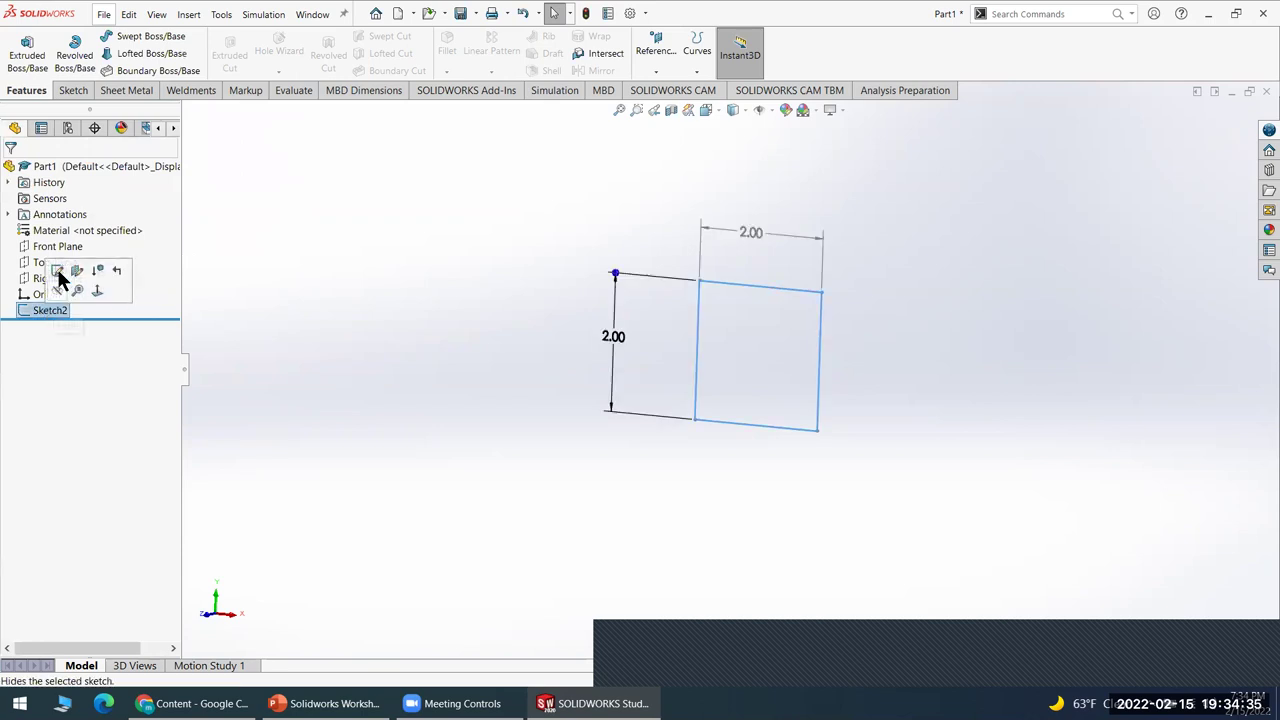
pyautogui.click(58, 280)
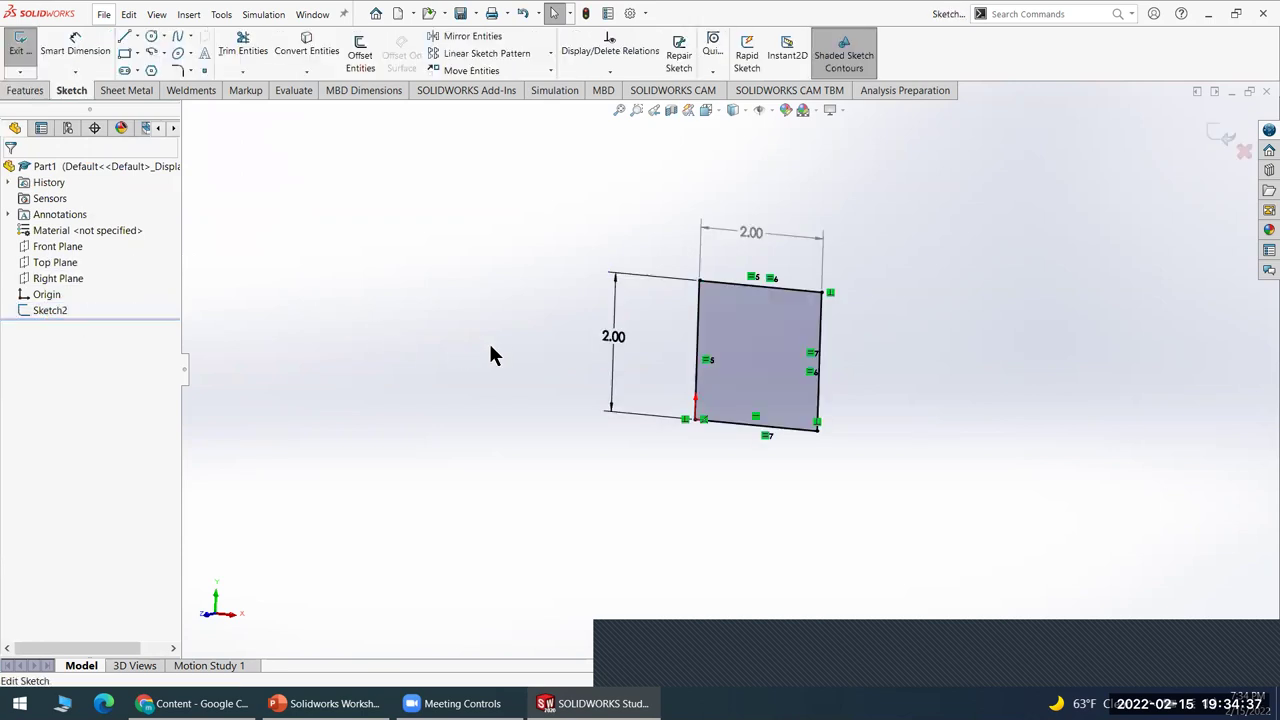
pyautogui.click(27, 92)
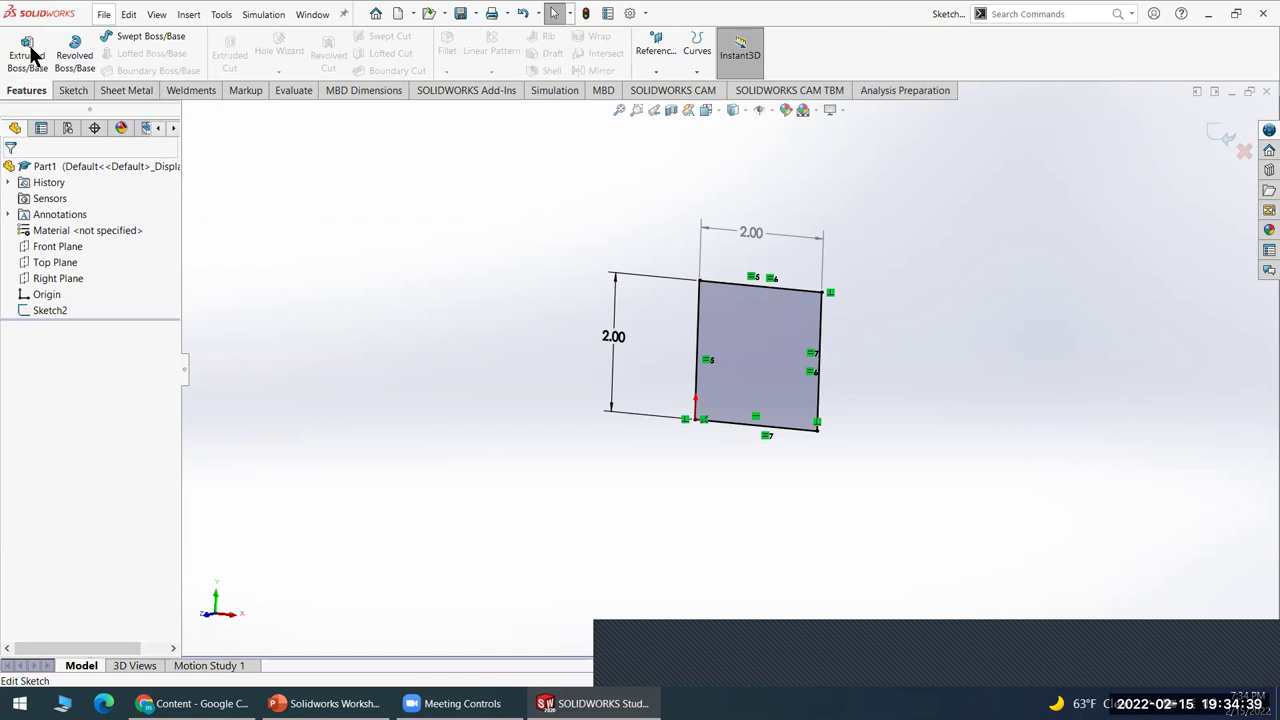
pyautogui.click(28, 54)
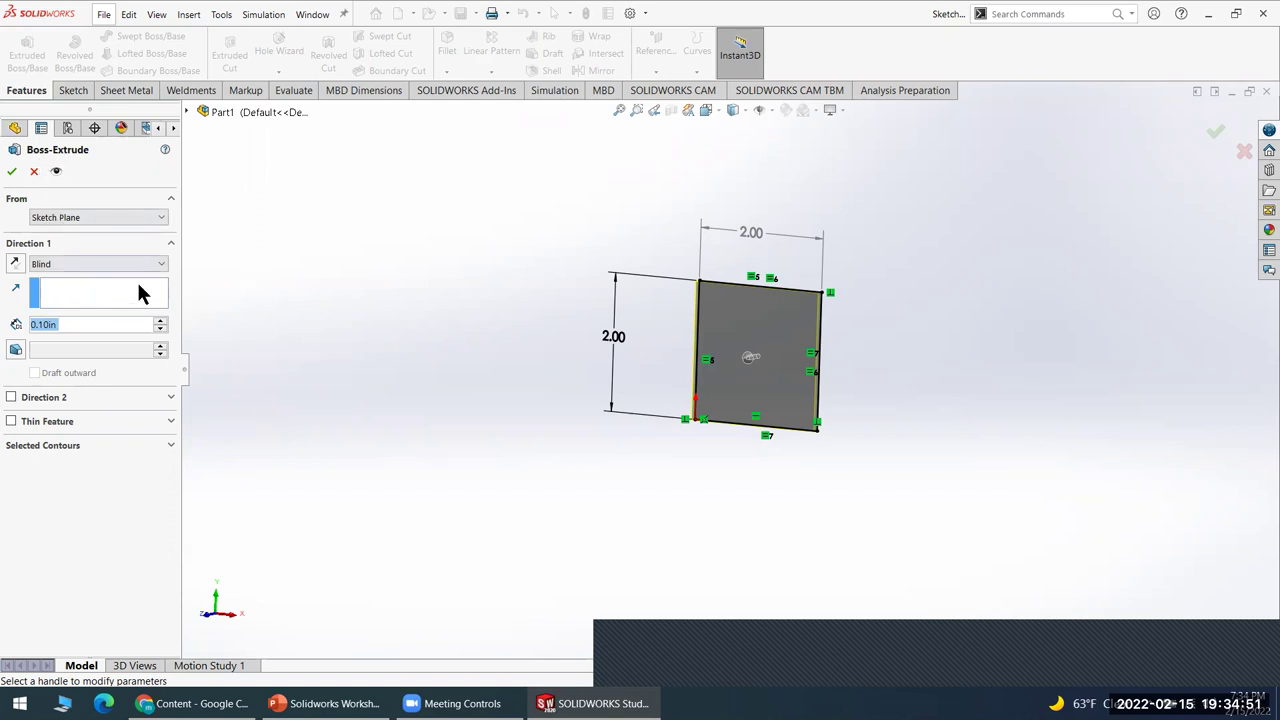
# - Set the extrude depth to .125 in, then switch to the PowerPoint reference slide
pyautogui.moveTo(491, 391)
pyautogui.mouseDown(button='middle')
pyautogui.moveTo(511, 331)
pyautogui.moveTo(457, 383)
pyautogui.moveTo(250, 372)
pyautogui.mouseUp(button='middle')
pyautogui.moveTo(84, 324); pyautogui.dragTo(1, 337)
pyautogui.write('.125')
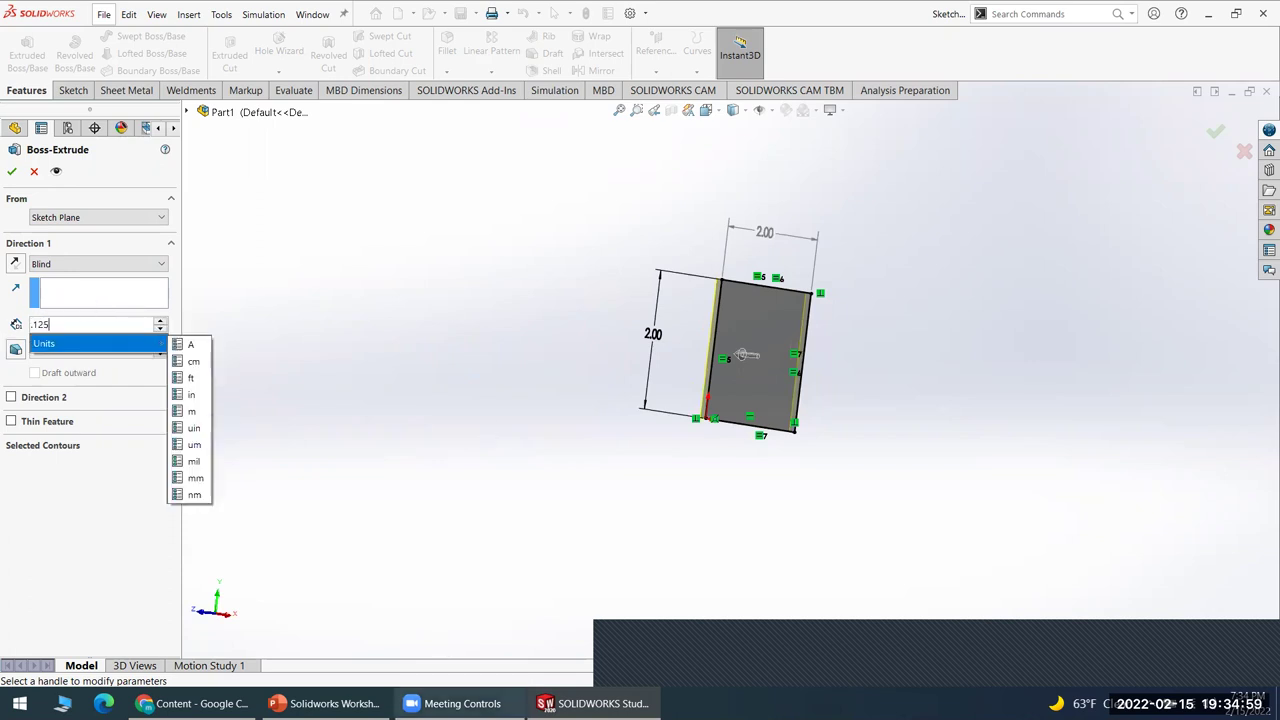
pyautogui.hotkey('alt', 'Tab')
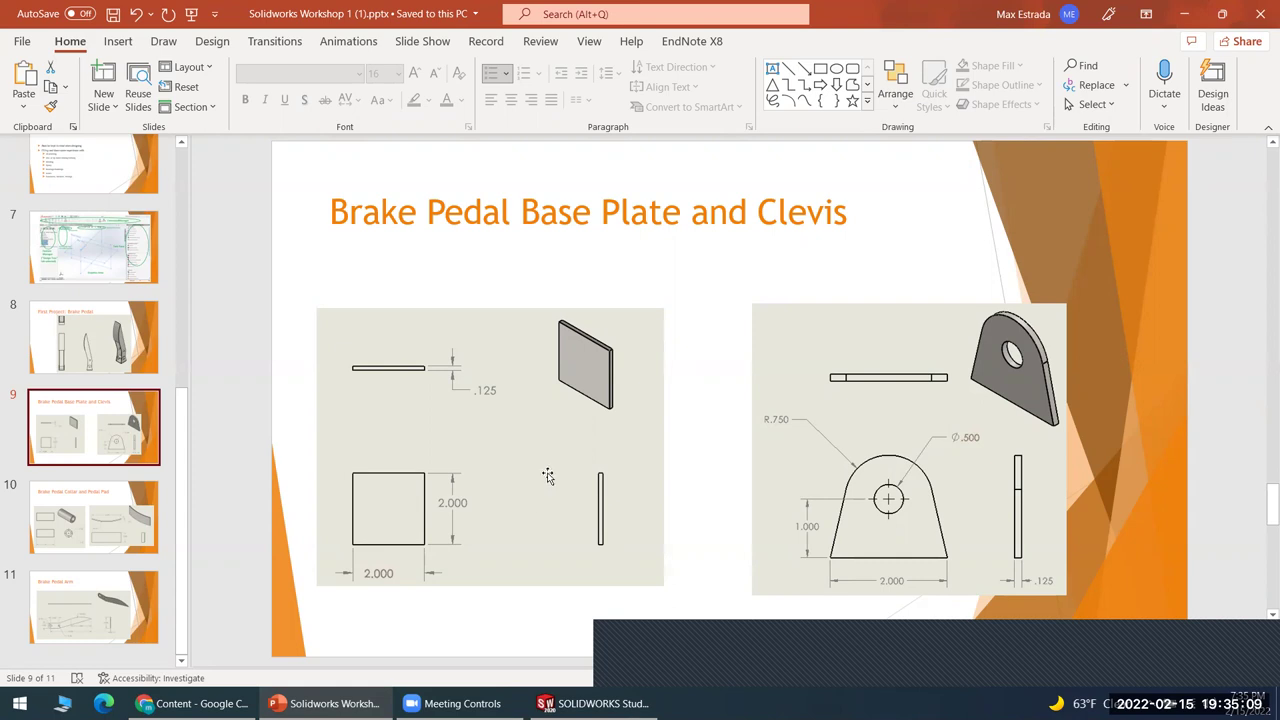
# - Return from PowerPoint to SOLIDWORKS and its pending 0.125in Boss-Extrude
pyautogui.moveTo(595, 703)
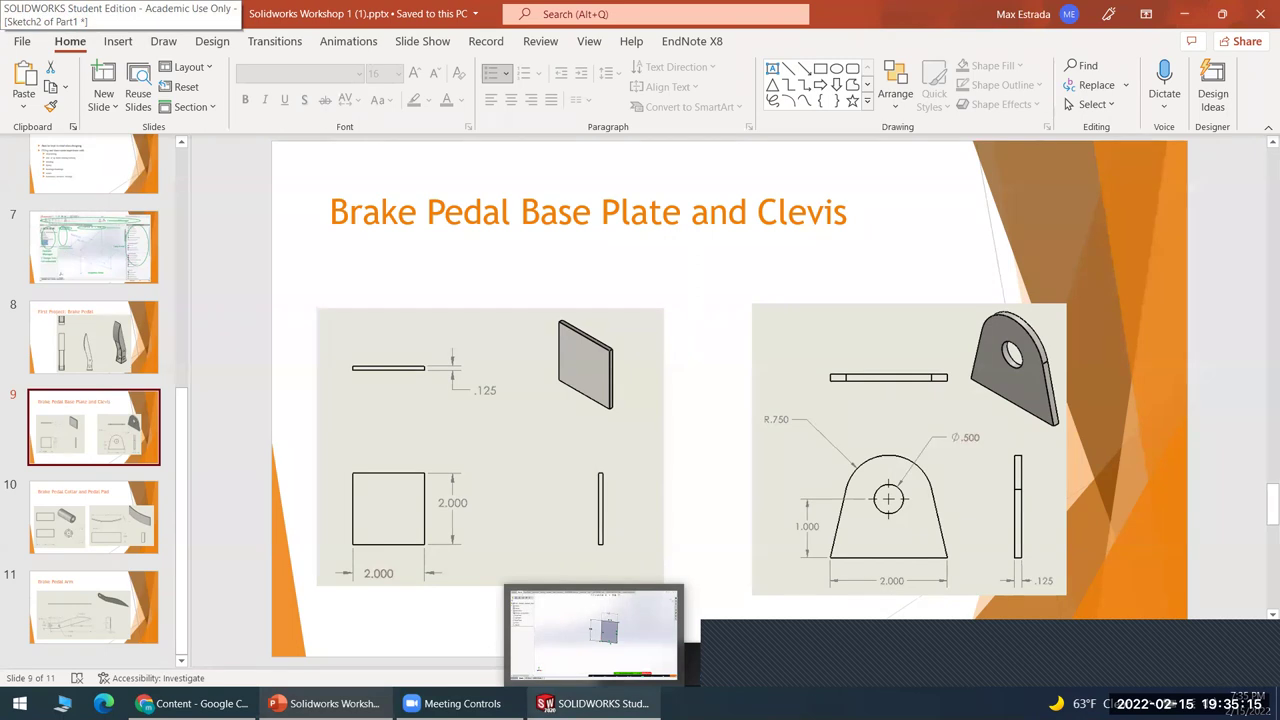
pyautogui.click(595, 703)
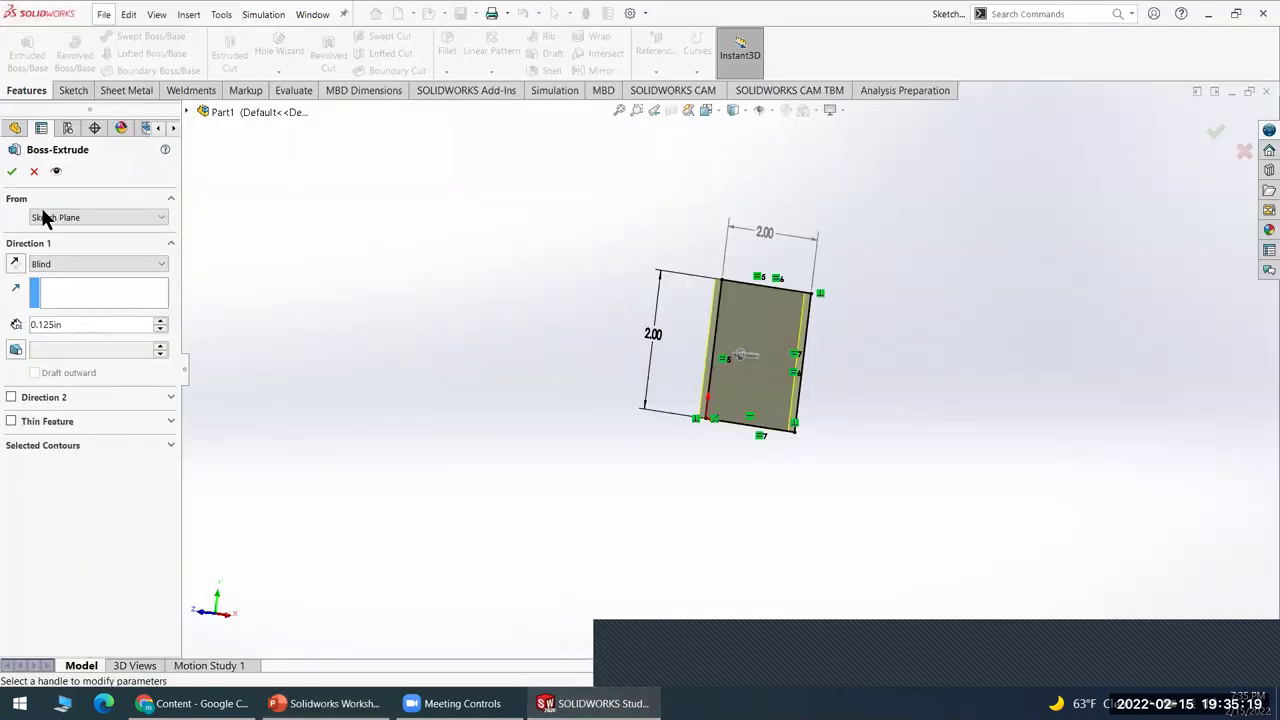
# - Accept the 0.125in extrusion as Boss-Extrude1 and orbit to see the plate's thickness
pyautogui.click(9, 171)
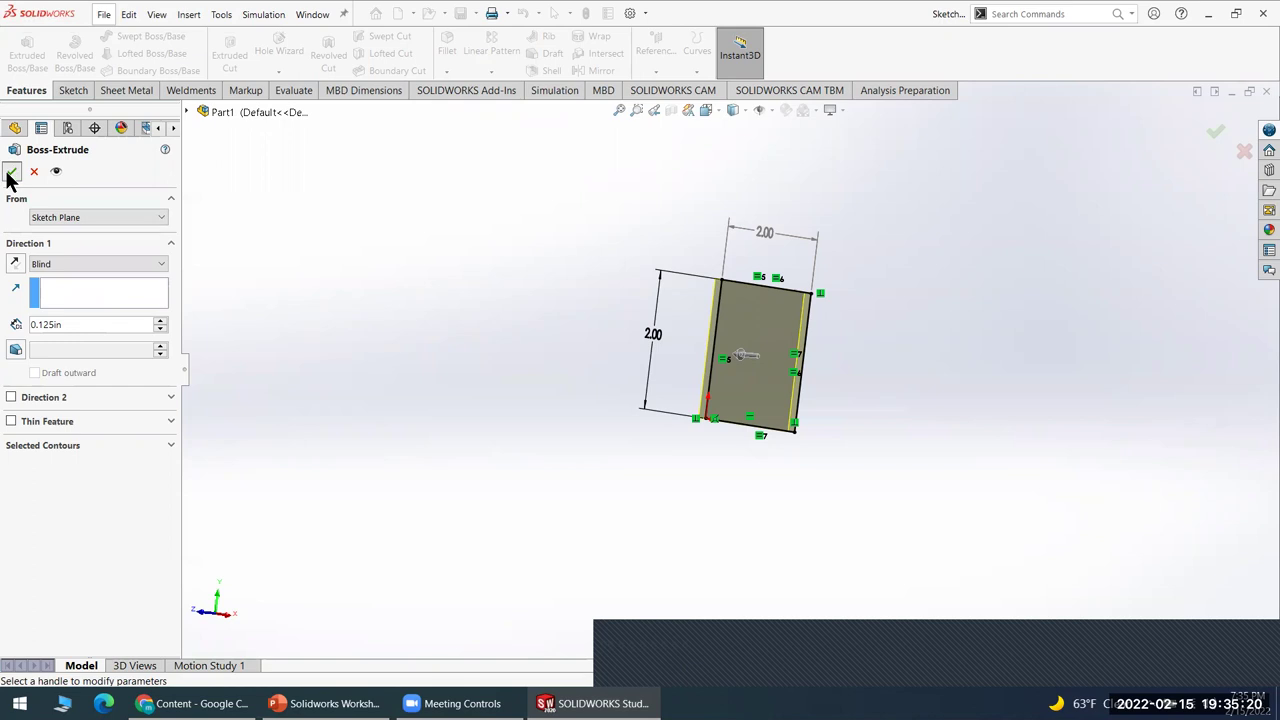
pyautogui.click(470, 380)
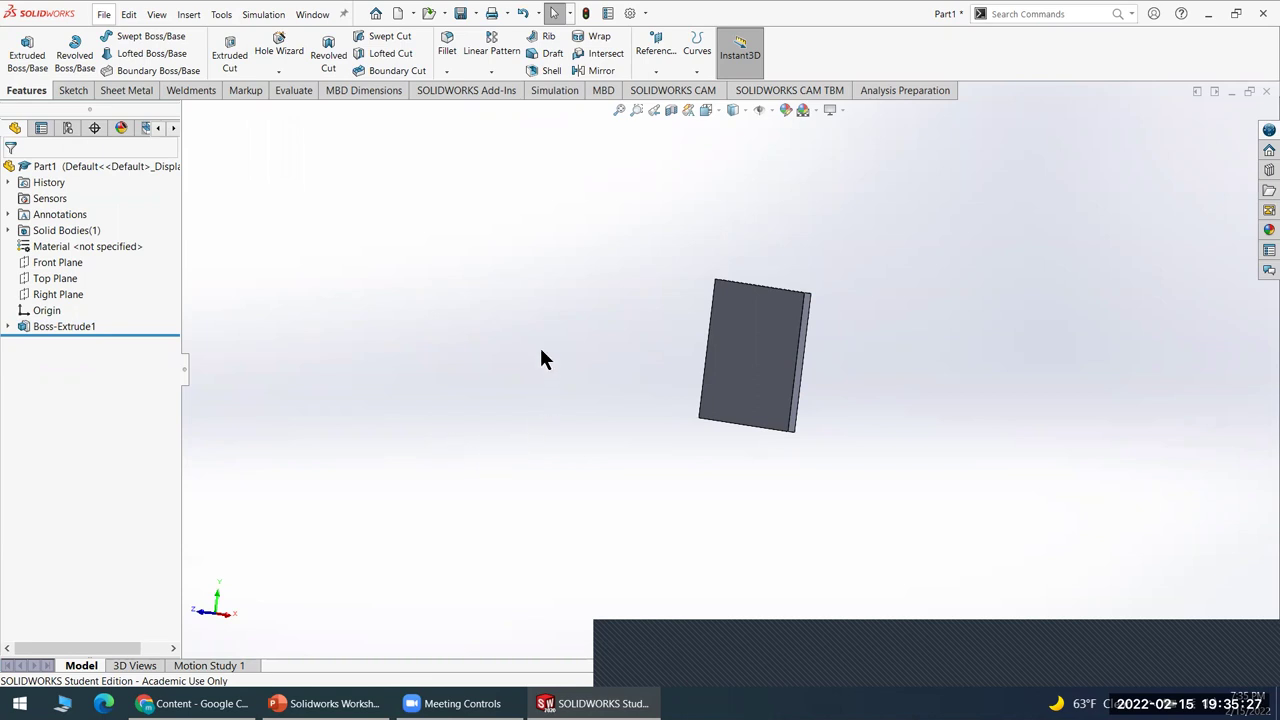
pyautogui.moveTo(561, 305); pyautogui.dragTo(633, 317, button='middle')
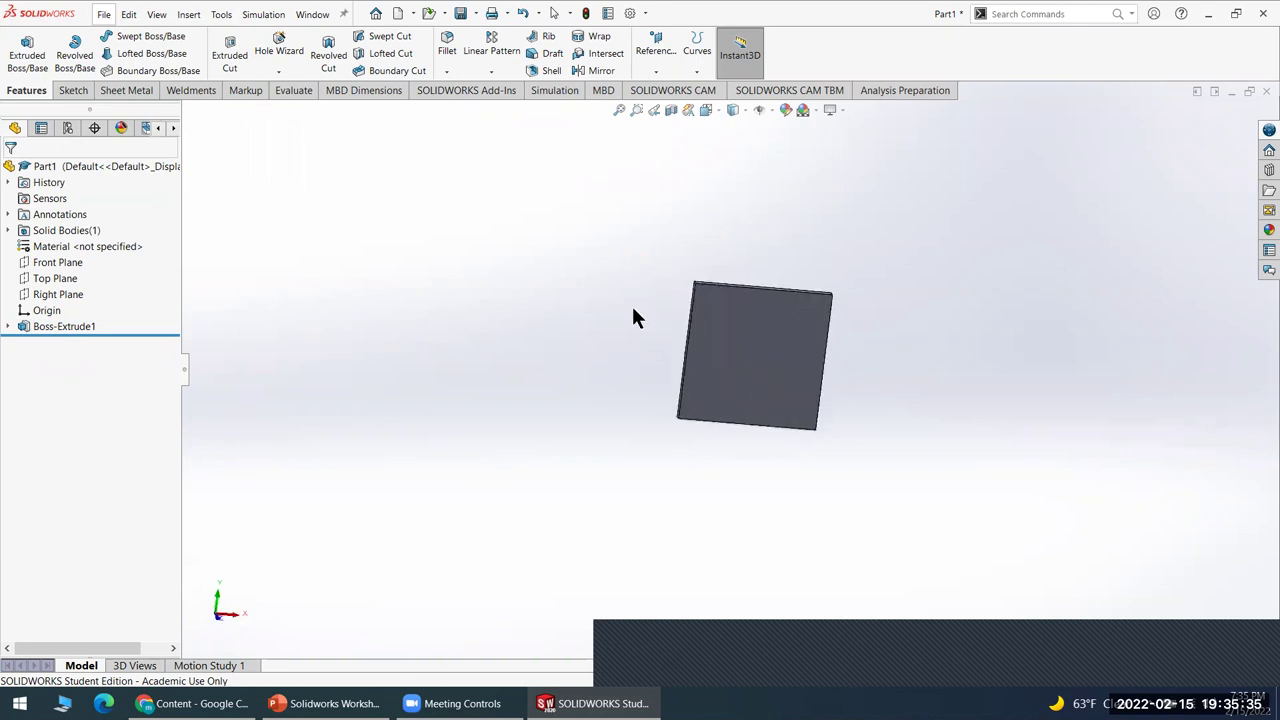
# - Open Edit Material for the part's unspecified Material entry
pyautogui.click(106, 244)
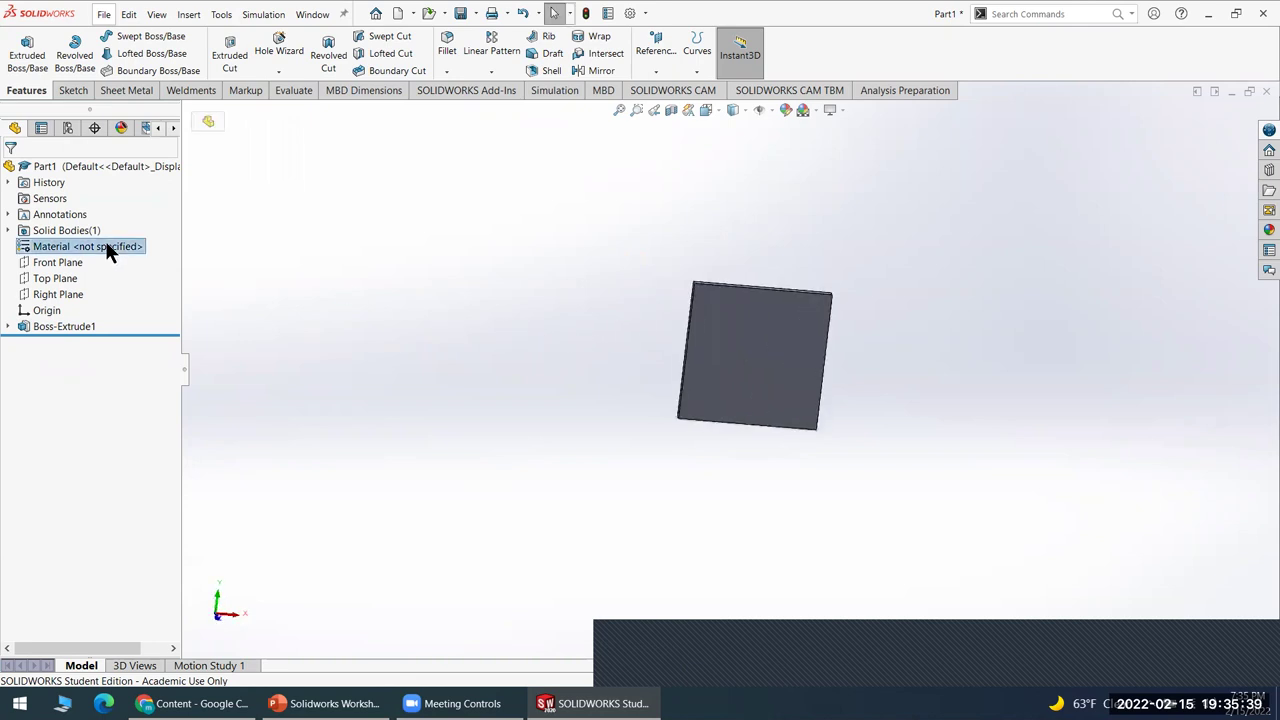
pyautogui.rightClick(106, 245)
pyautogui.click(150, 256)
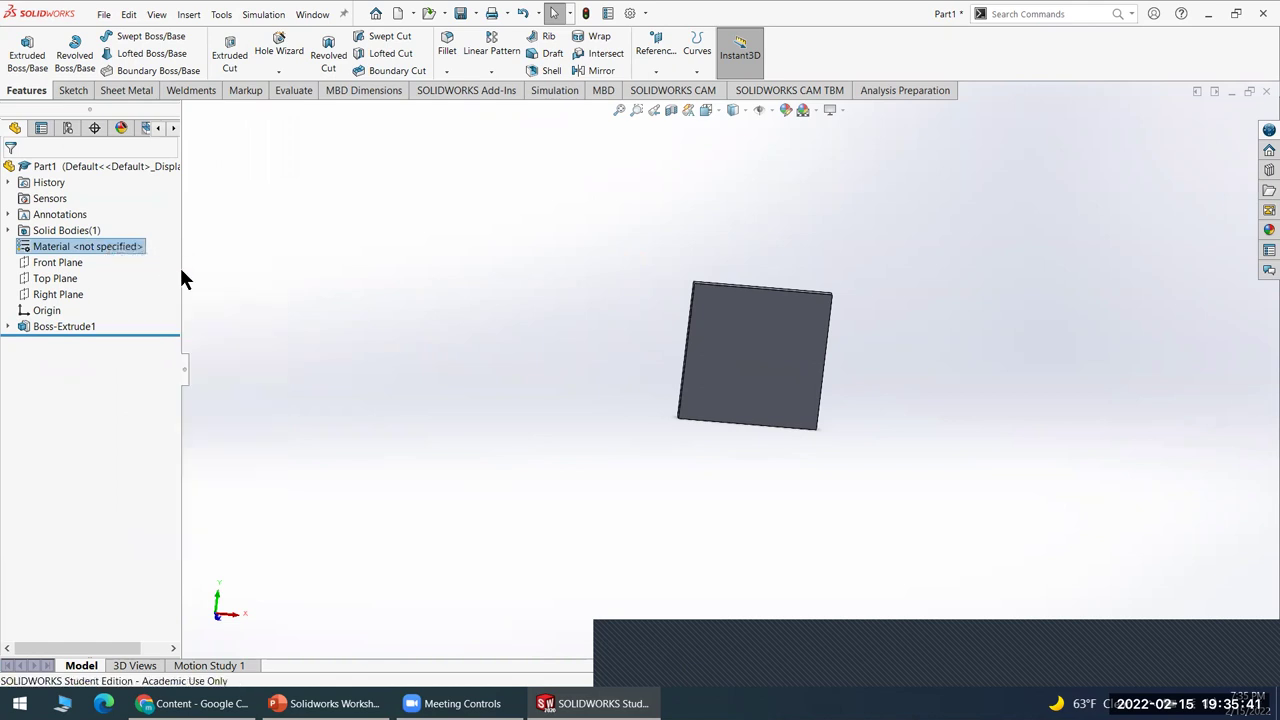
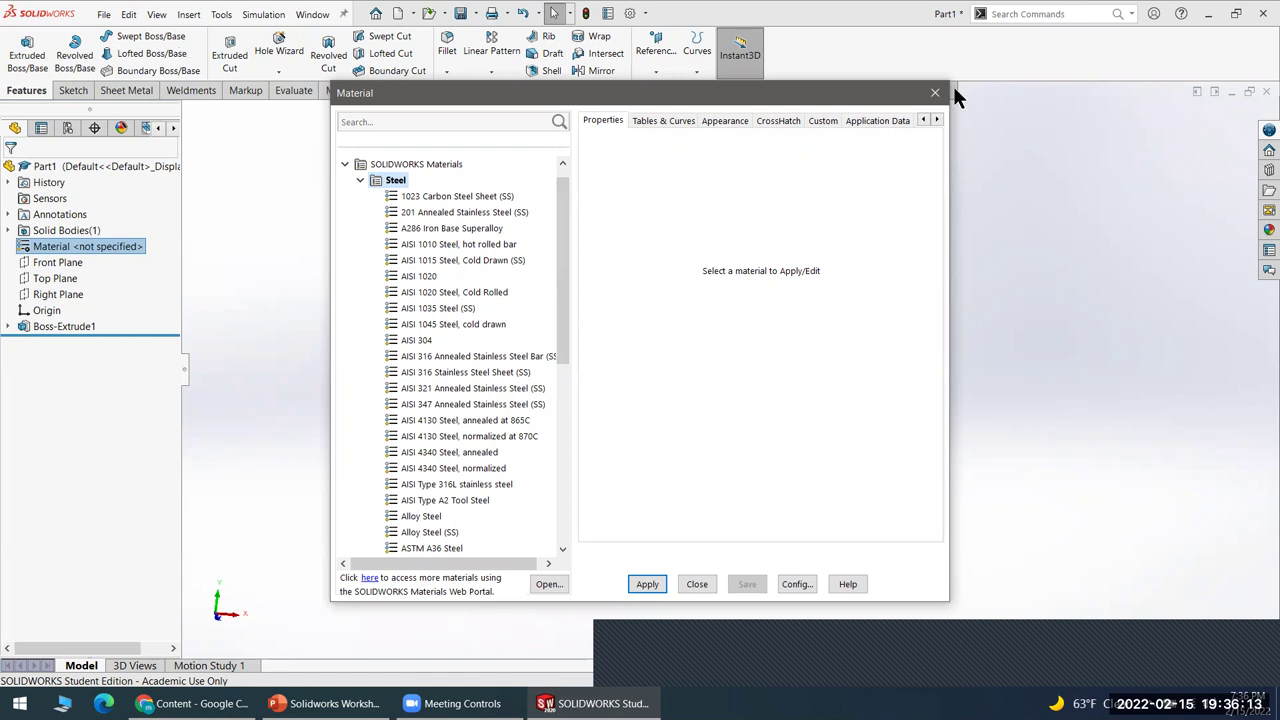
# - Assign Plain Carbon Steel to the plate part through the FeatureManager Material shortcut menu
pyautogui.press('Escape')
pyautogui.moveTo(680, 423); pyautogui.dragTo(445, 378, button='middle')
pyautogui.rightClick(44, 242)
pyautogui.click(78, 251)
pyautogui.moveTo(567, 244); pyautogui.dragTo(579, 211)
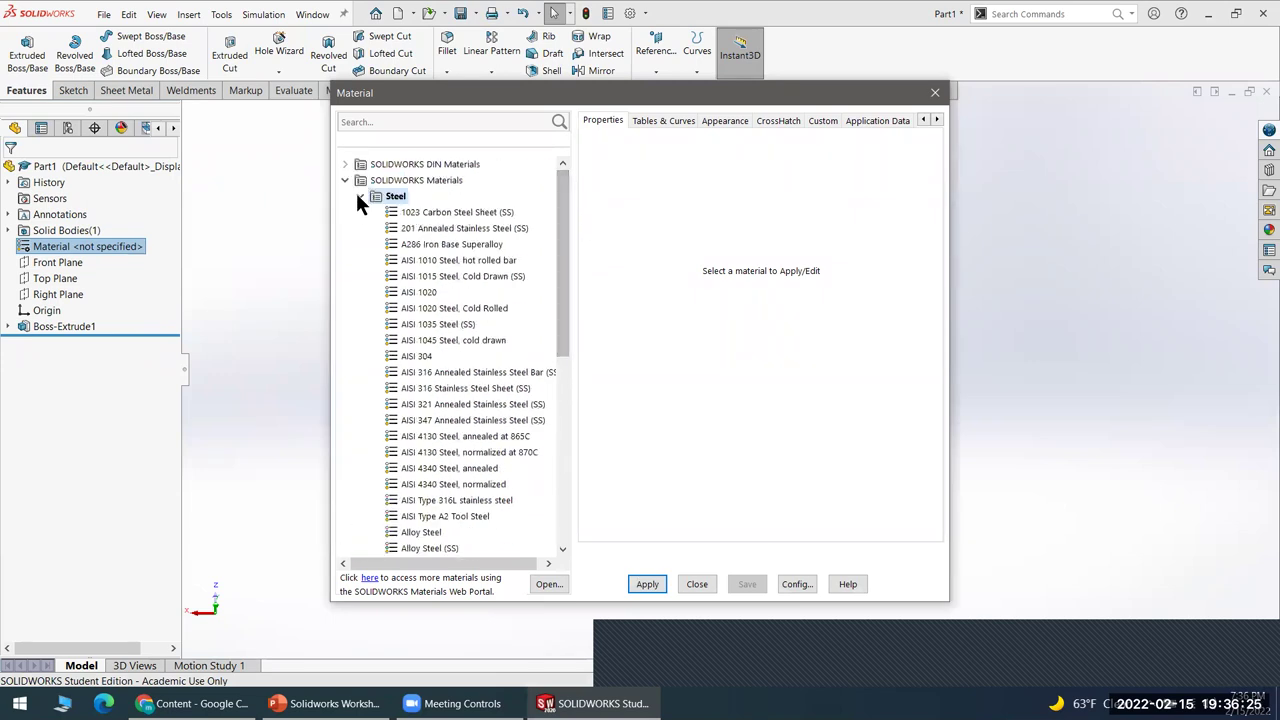
pyautogui.click(360, 196)
pyautogui.click(345, 181)
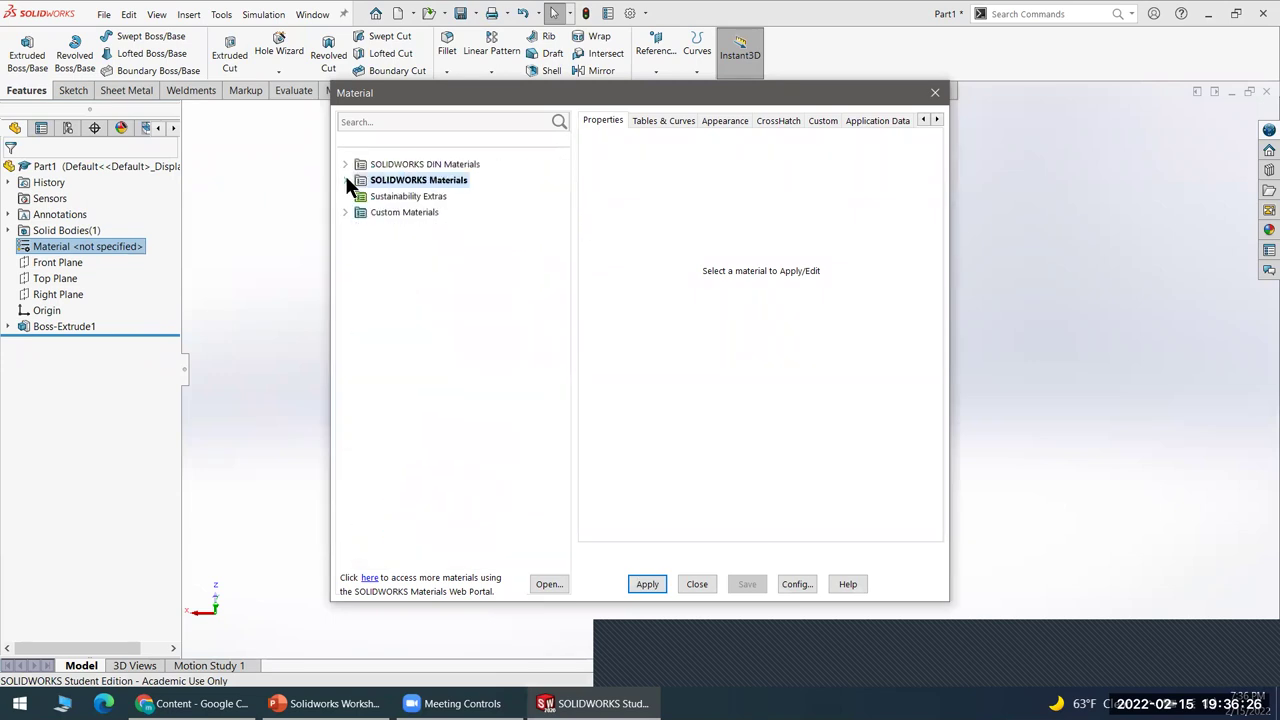
pyautogui.click(697, 585)
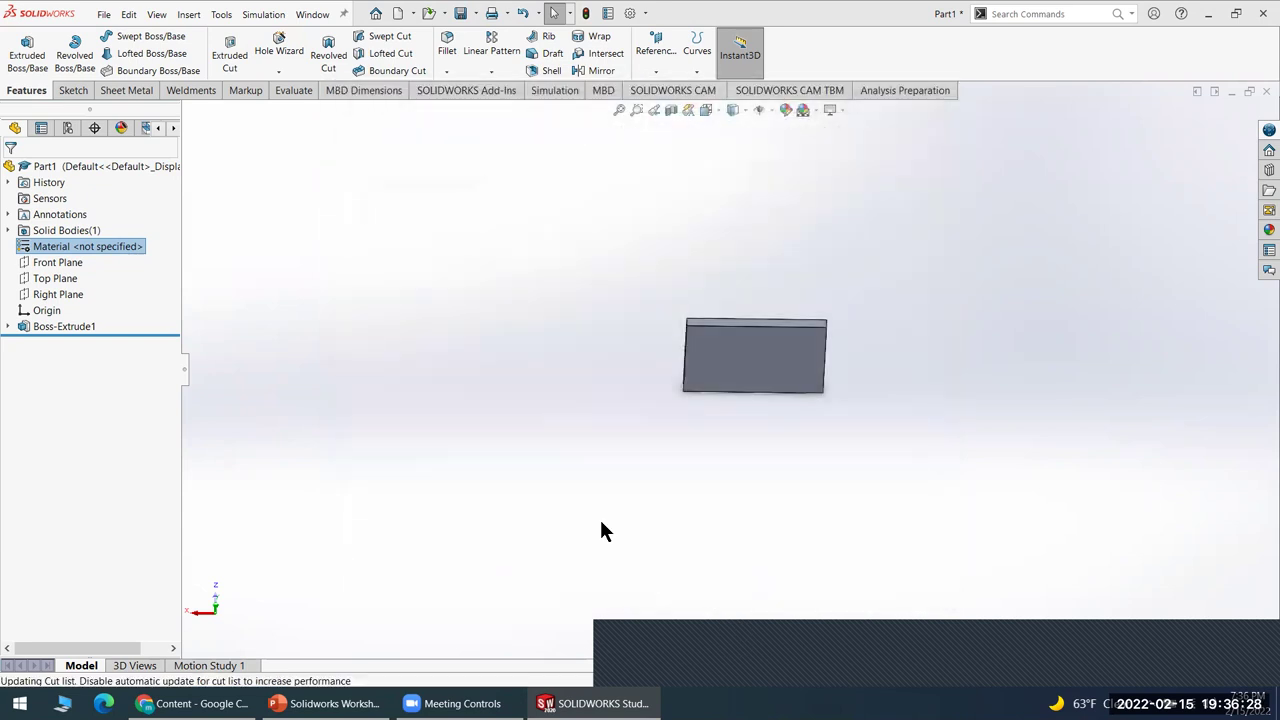
pyautogui.rightClick(40, 246)
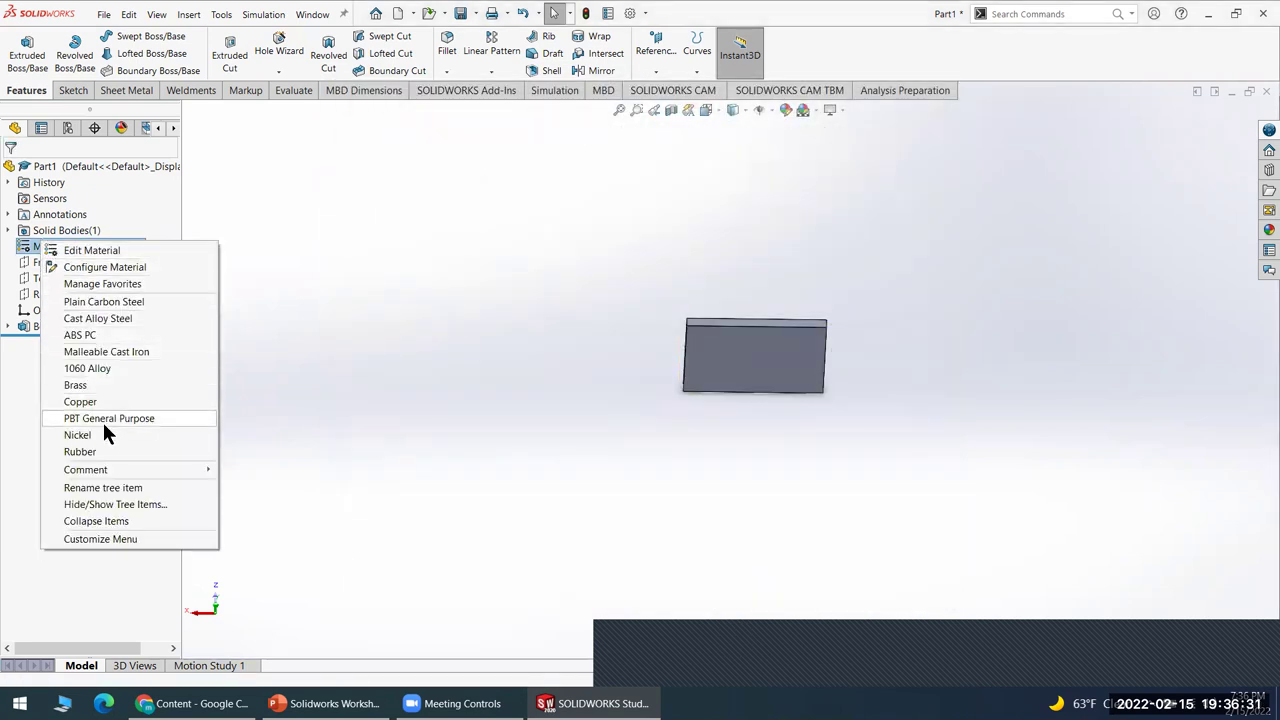
pyautogui.click(123, 301)
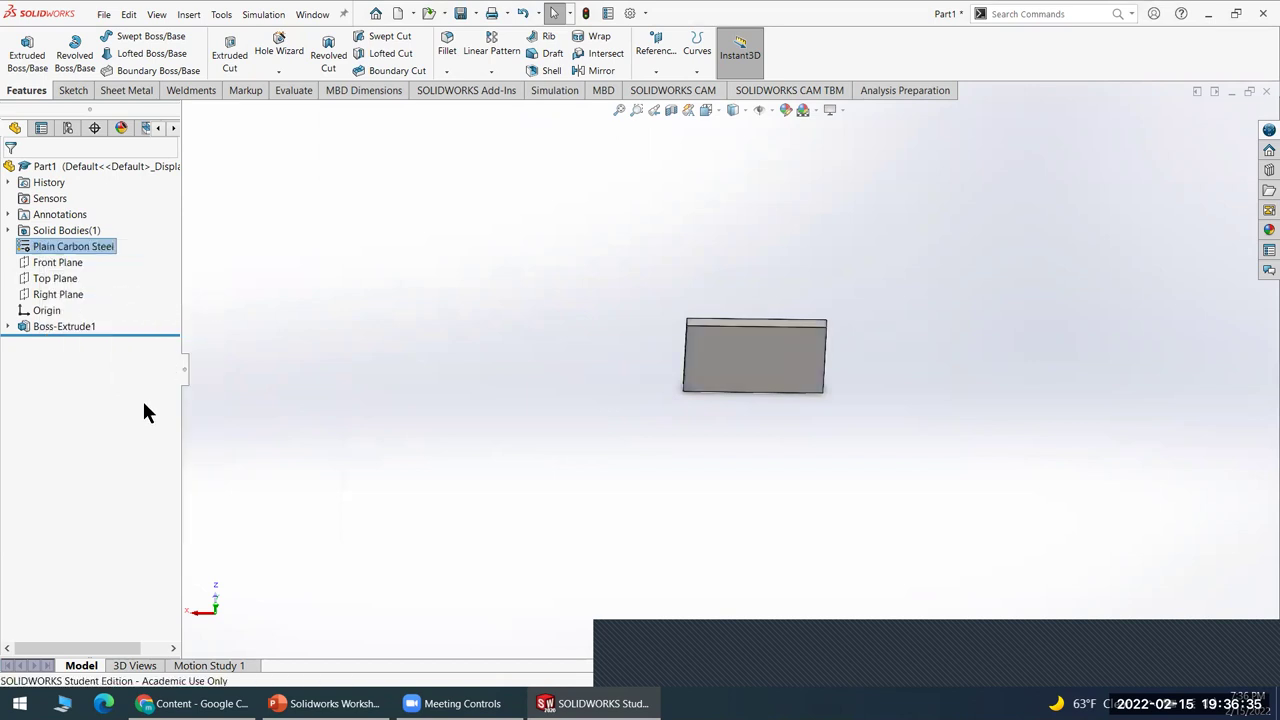
pyautogui.moveTo(614, 408); pyautogui.dragTo(494, 450, button='middle')
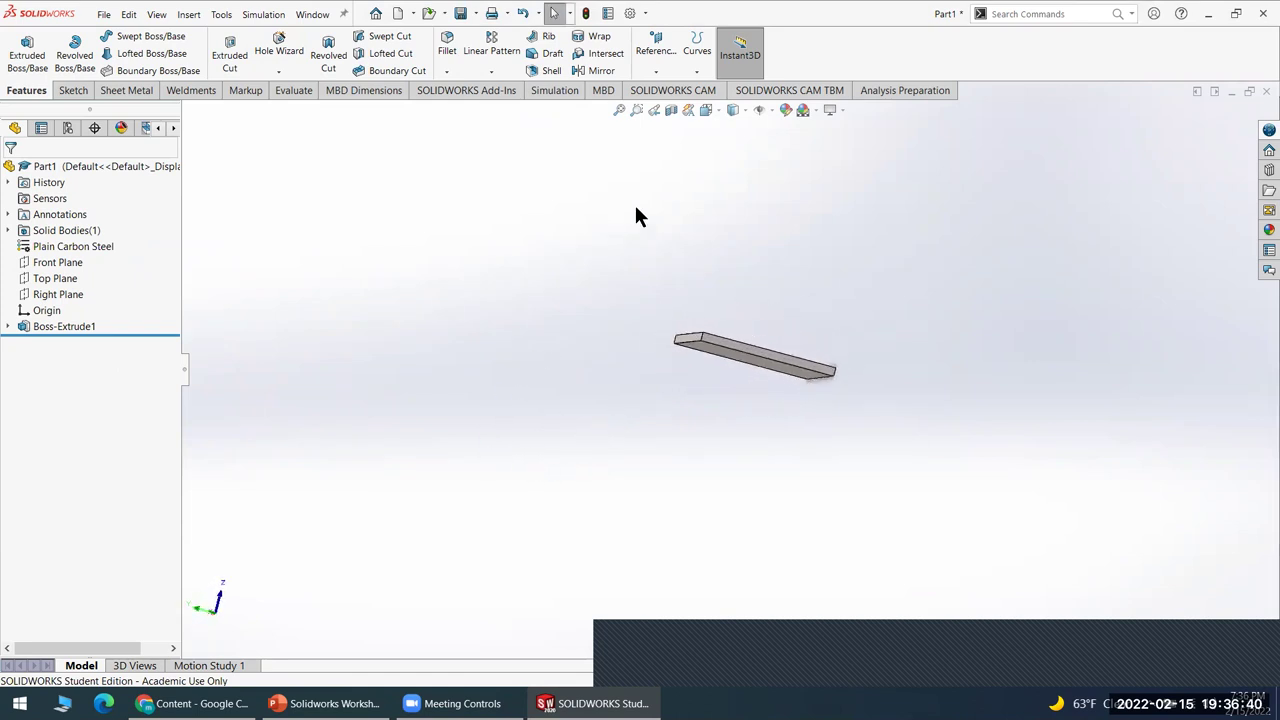
pyautogui.rightClick(800, 325)
pyautogui.click(634, 306)
pyautogui.moveTo(720, 470); pyautogui.dragTo(687, 458, button='middle')
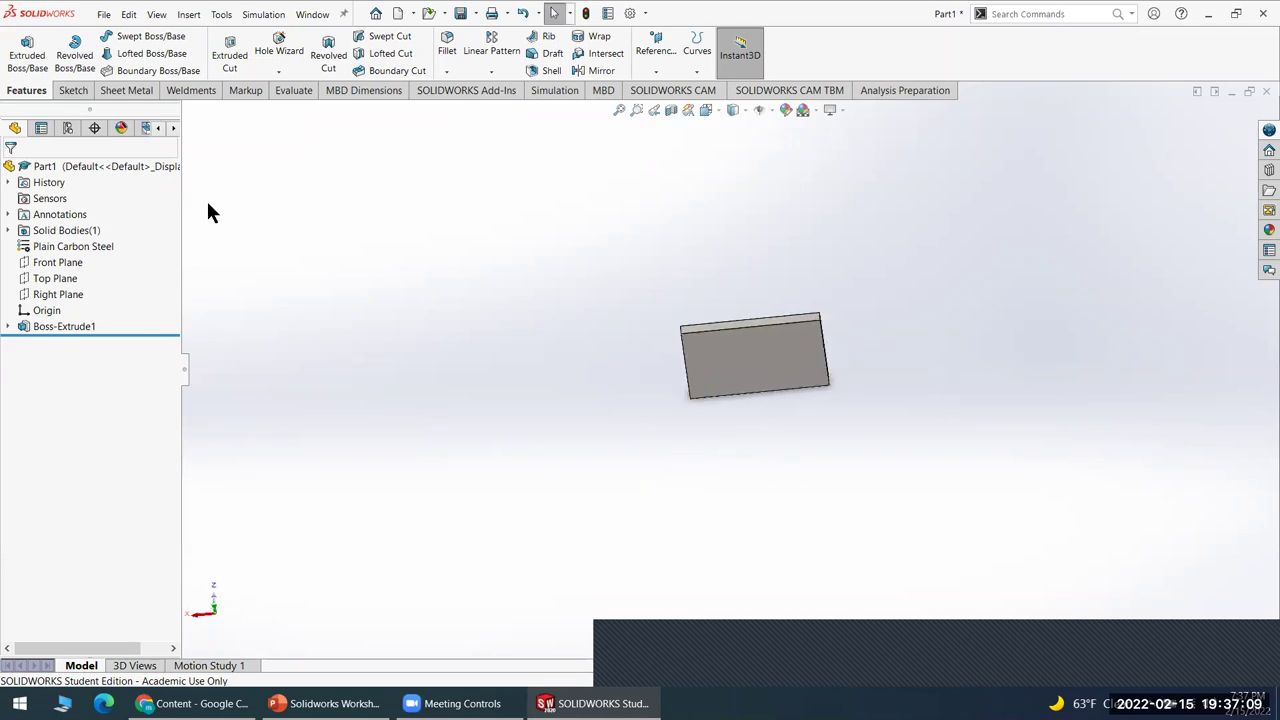
# - Save the part as BasePlate.SLDPRT in memdrl, replacing the existing file, then close it
pyautogui.click(105, 16)
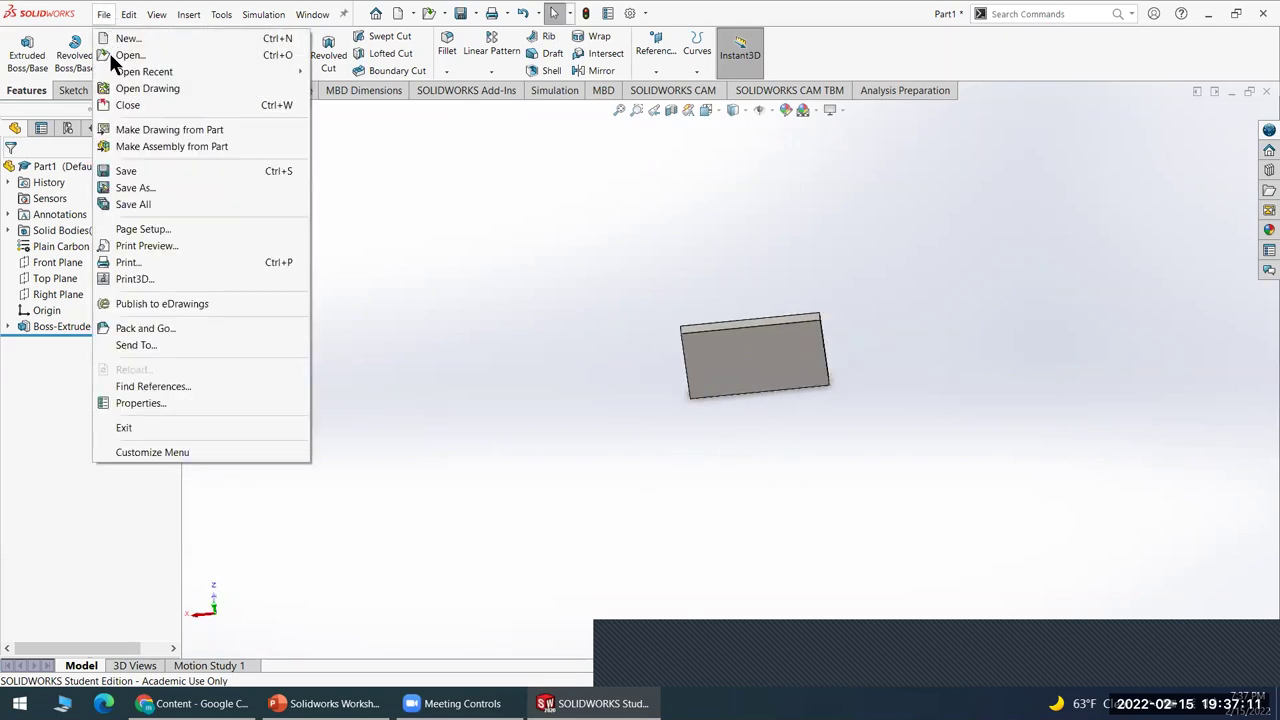
pyautogui.click(137, 184)
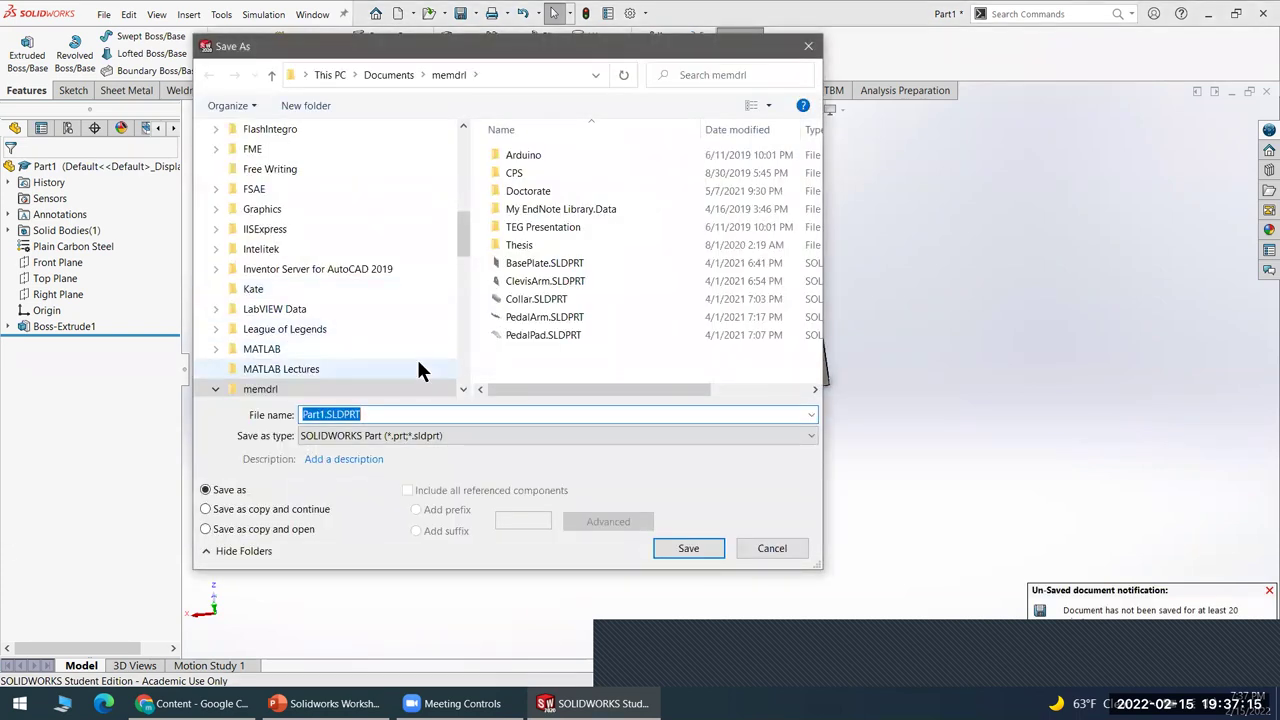
pyautogui.click(532, 259)
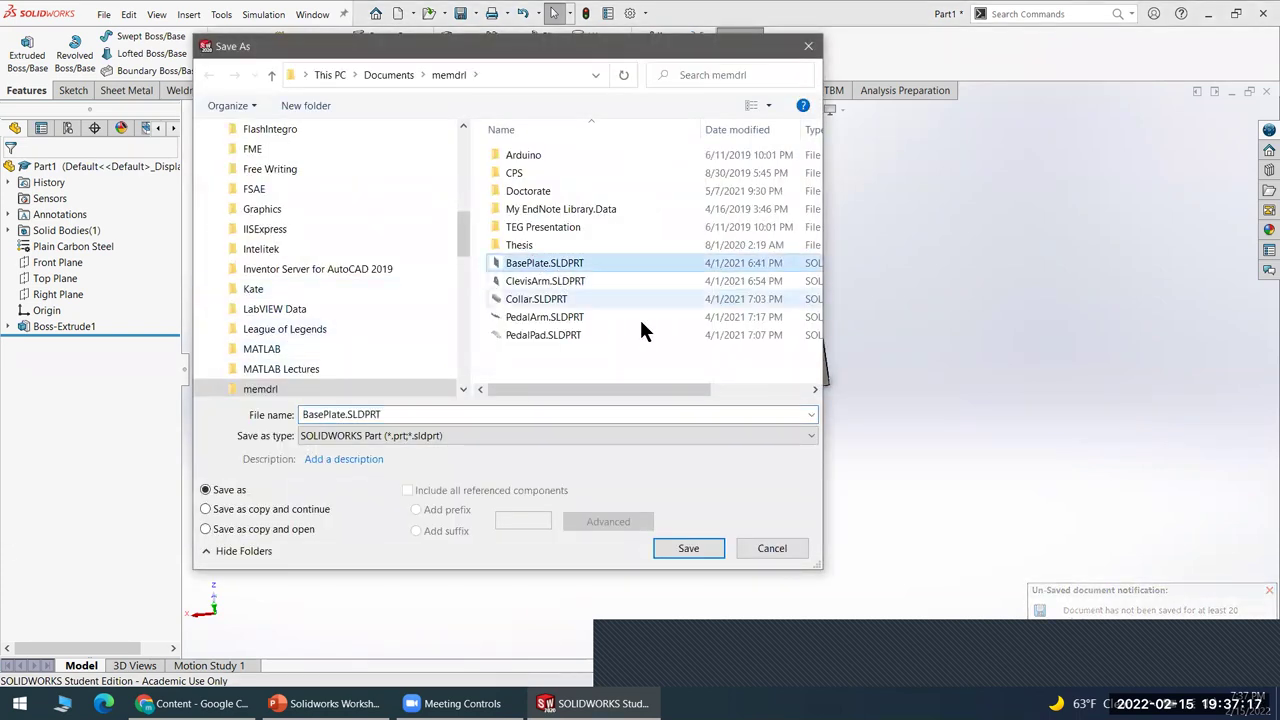
pyautogui.click(703, 548)
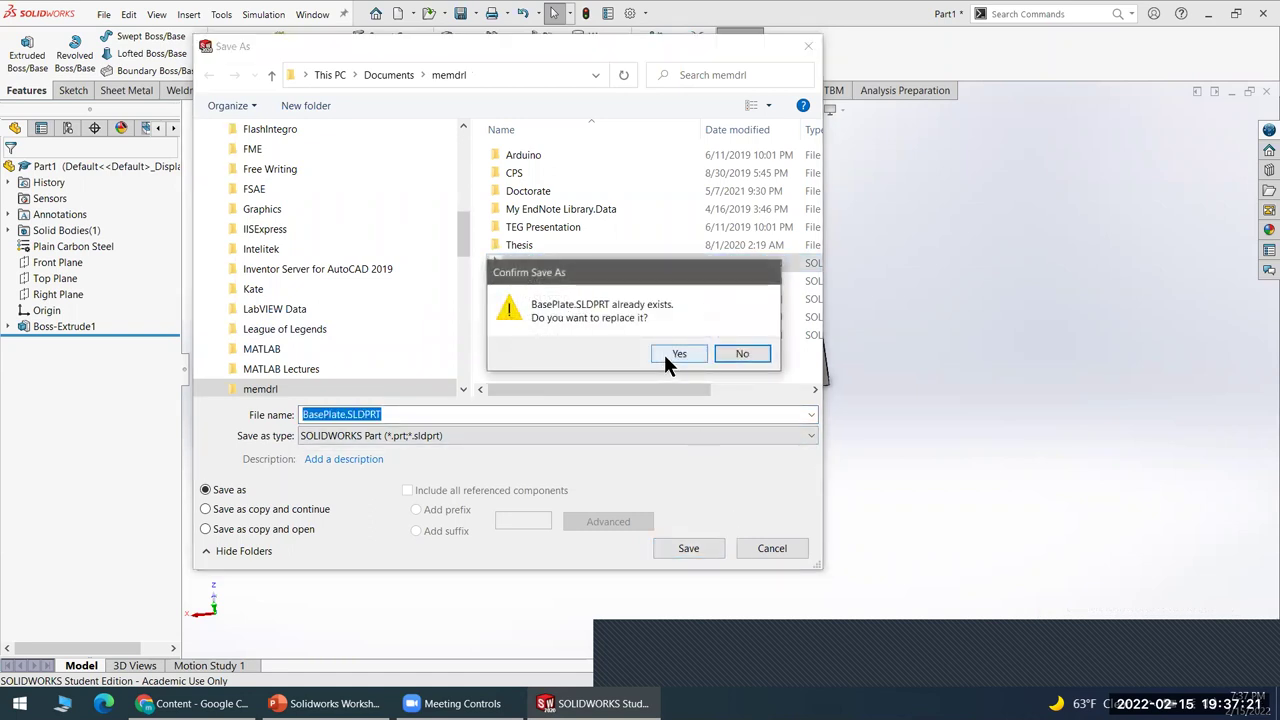
pyautogui.moveTo(660, 272); pyautogui.dragTo(682, 342)
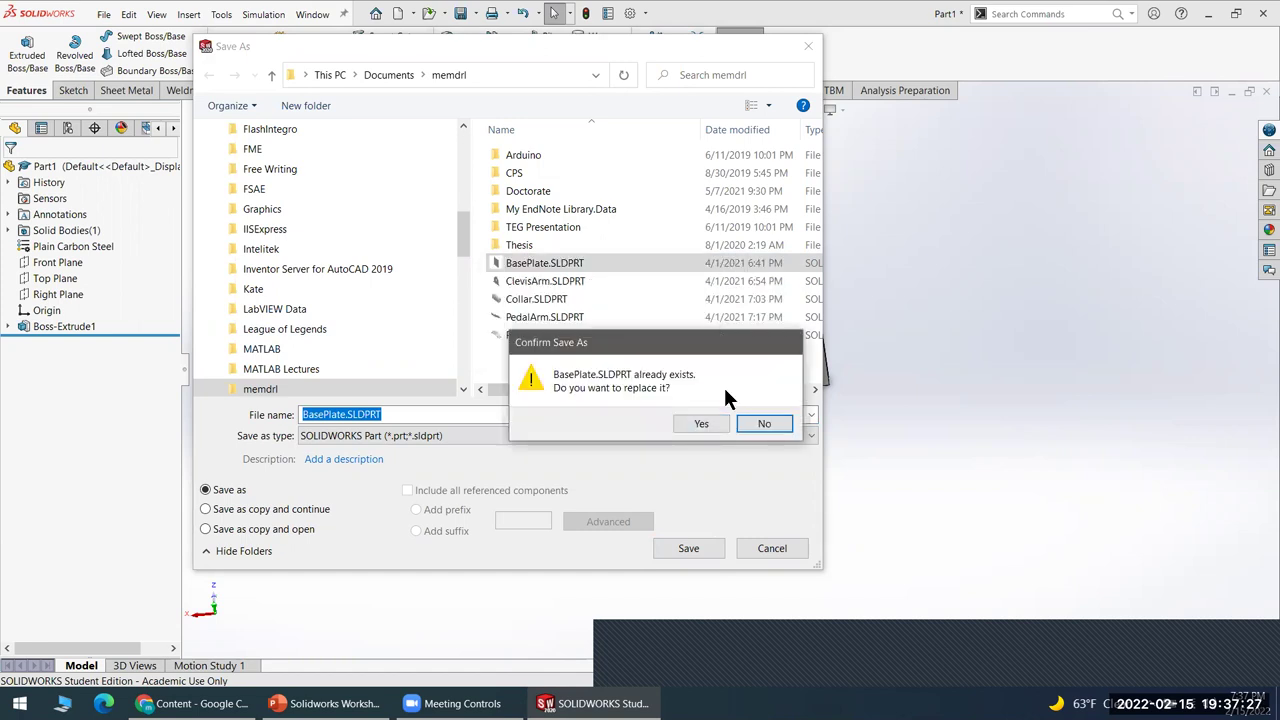
pyautogui.click(706, 422)
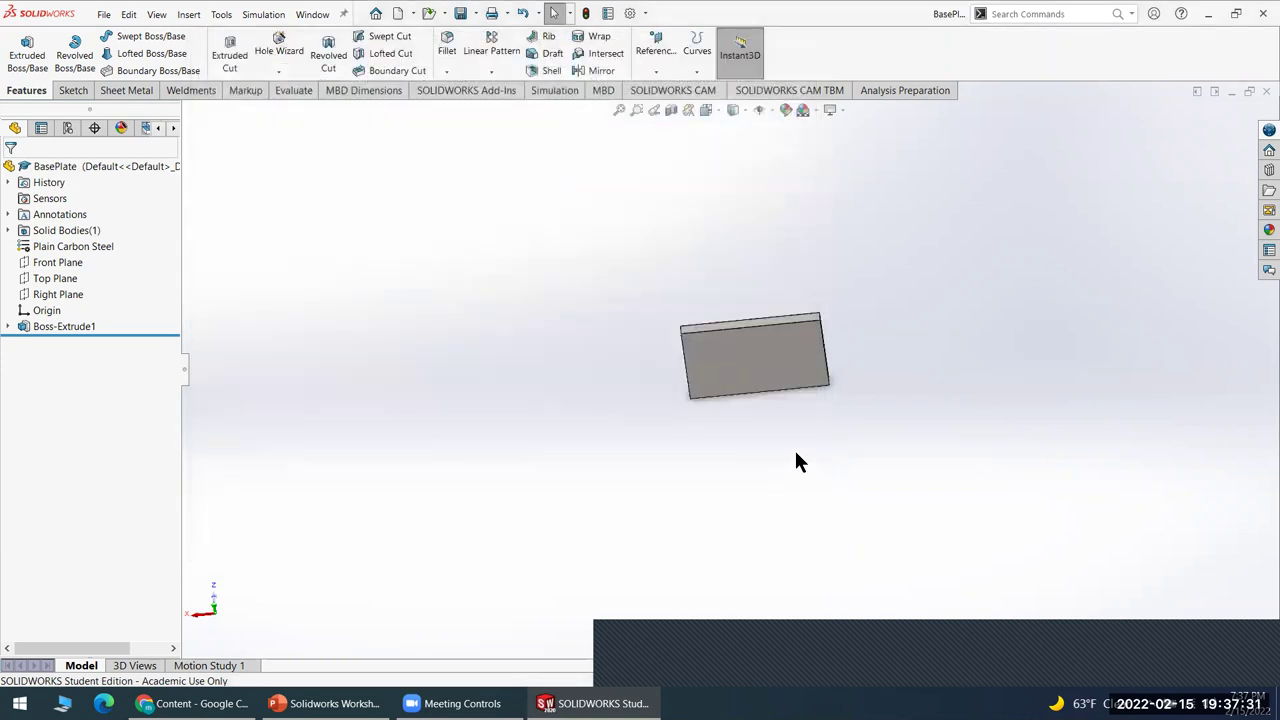
pyautogui.click(1265, 92)
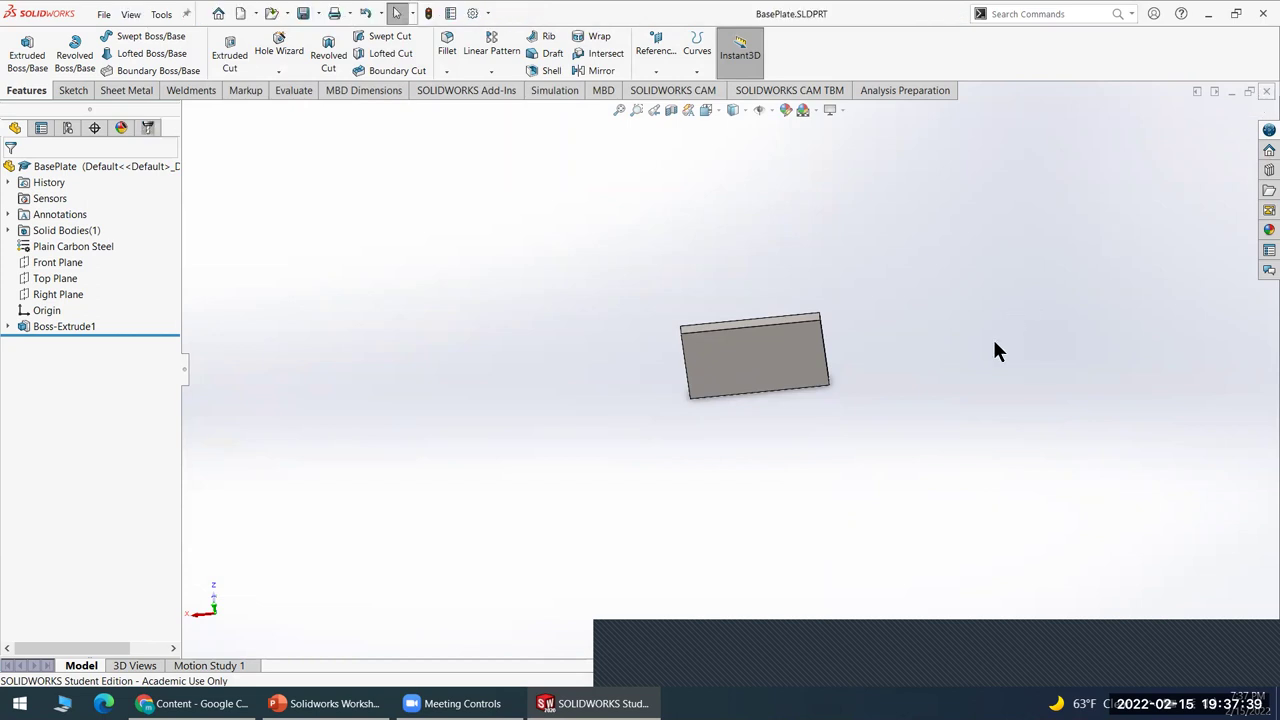
# - Glance at the workshop slides, then bring the Blackboard PowerPoints course page forward in Chrome
pyautogui.click(322, 703)
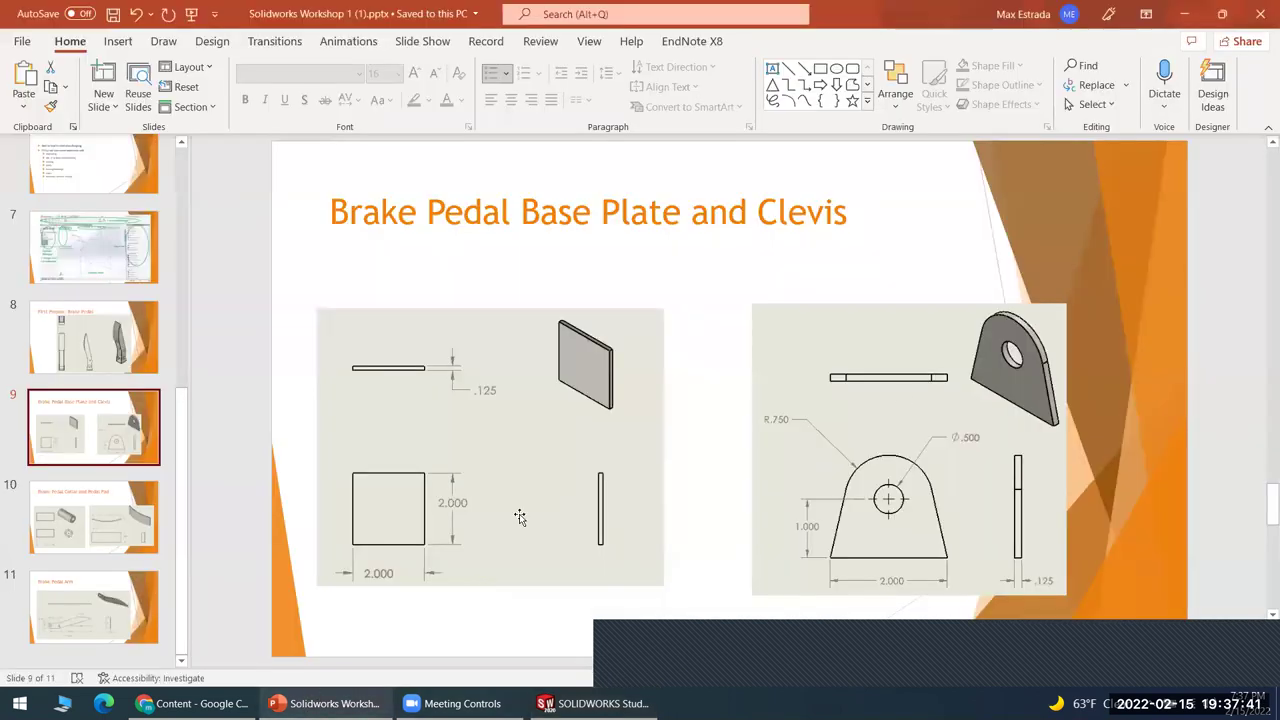
pyautogui.click(592, 703)
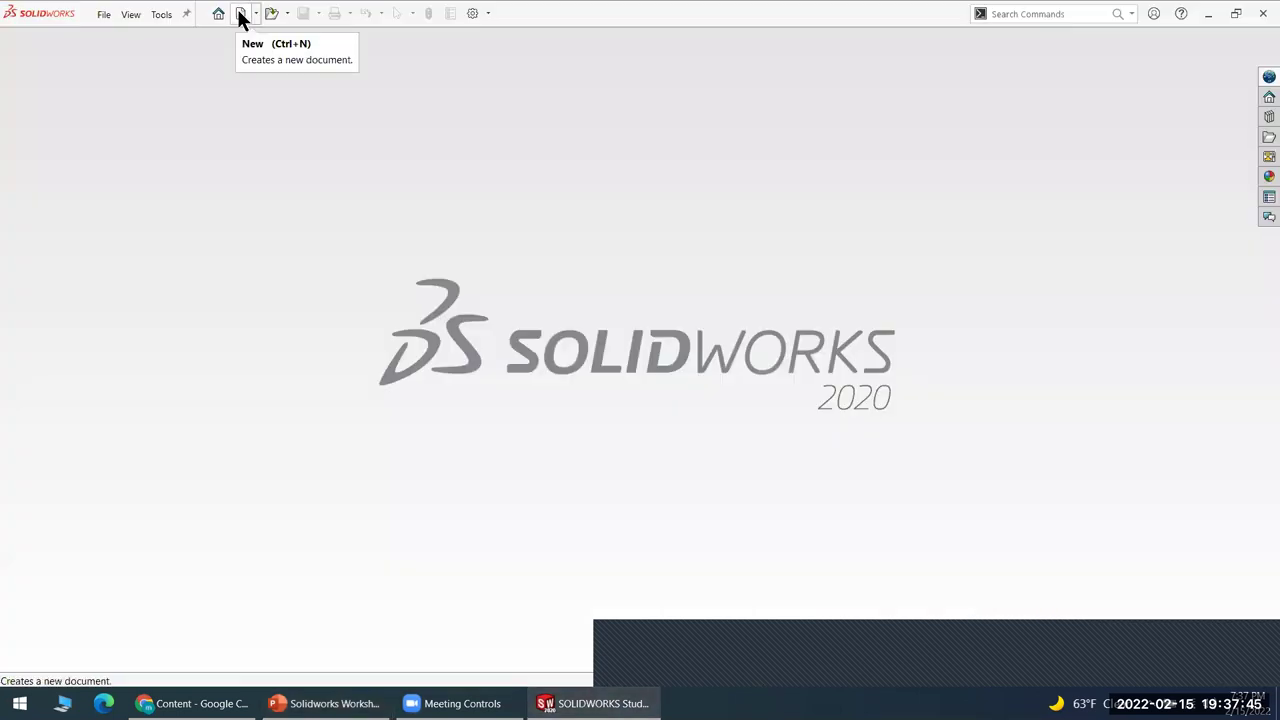
pyautogui.click(558, 692)
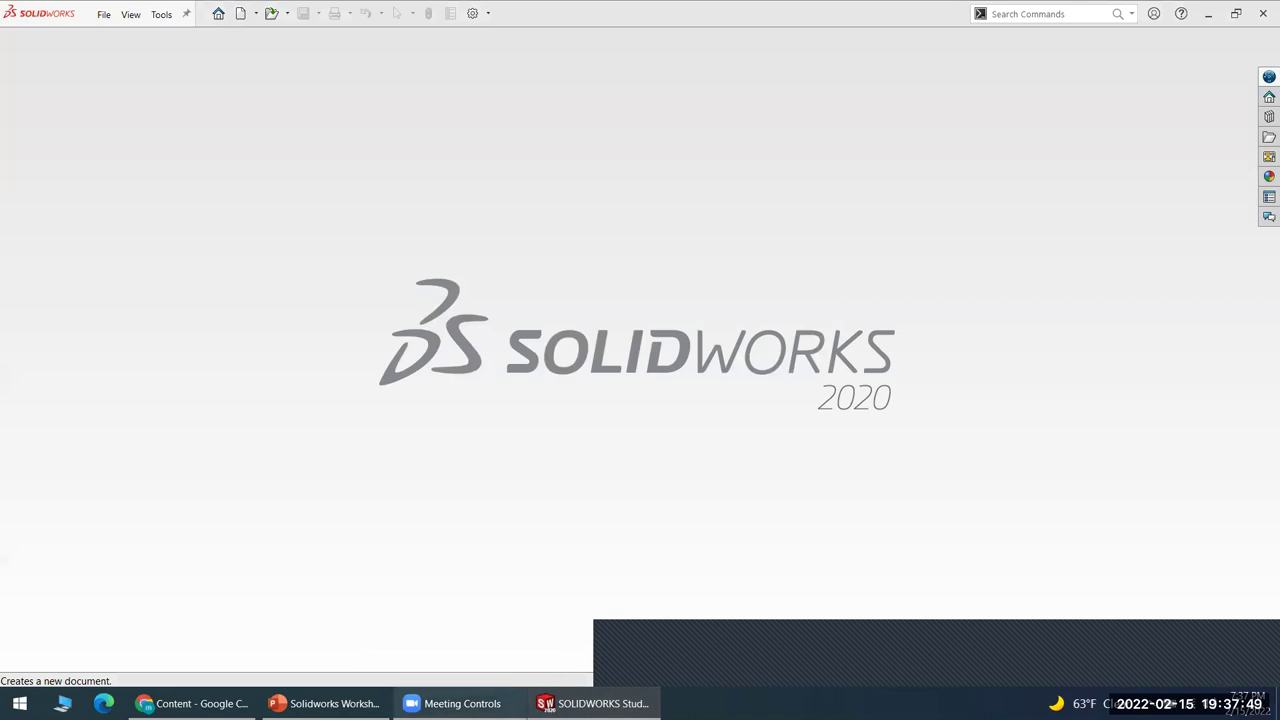
pyautogui.click(192, 703)
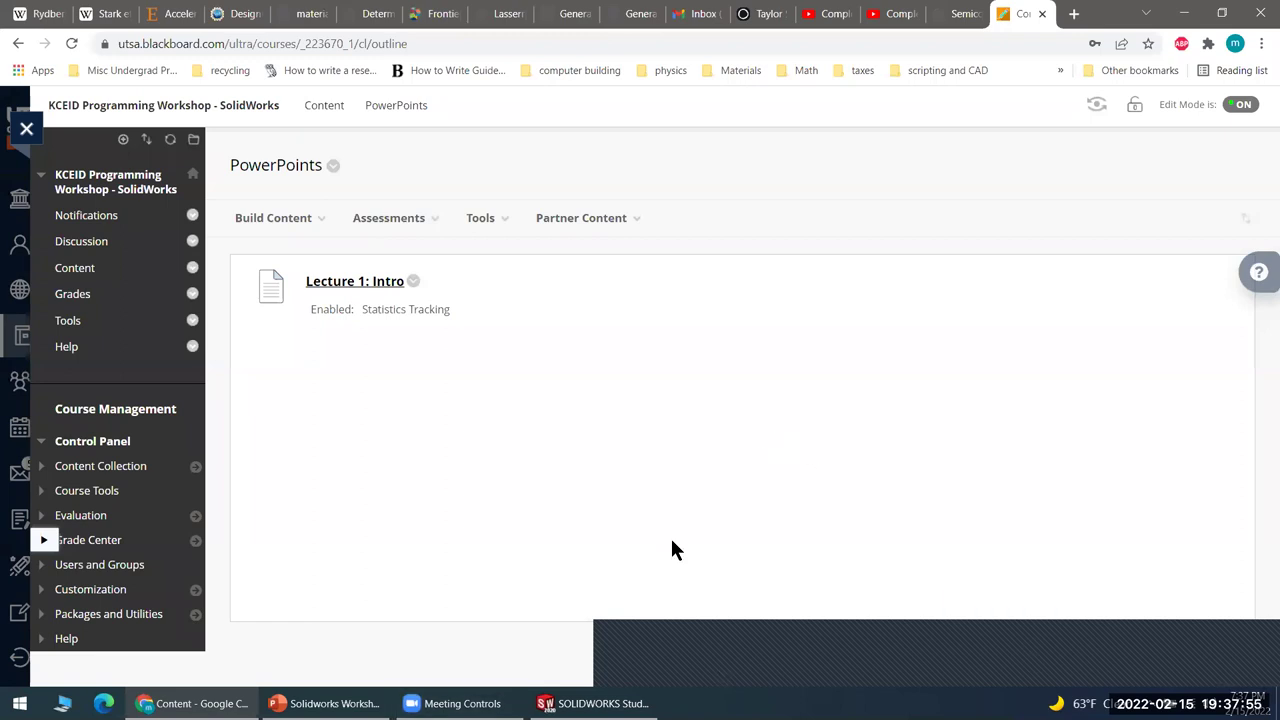
# - Return from the Blackboard page to the empty SOLIDWORKS start screen
pyautogui.click(608, 692)
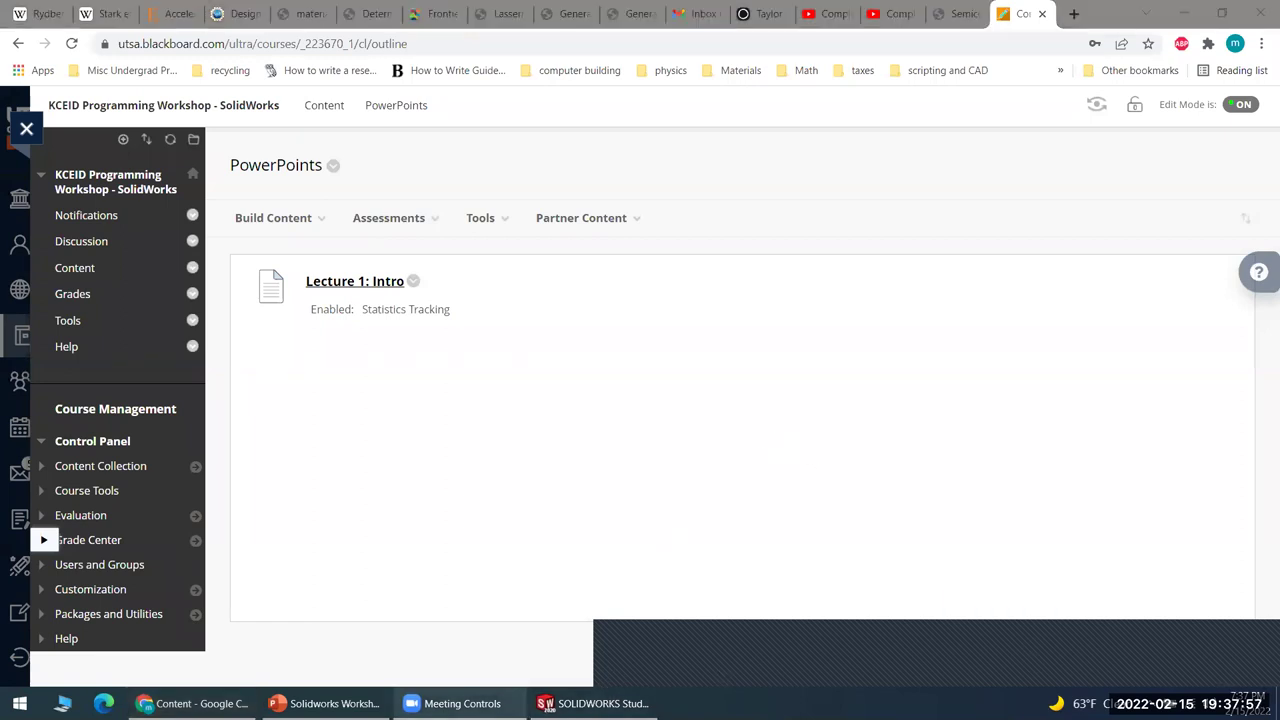
pyautogui.moveTo(192, 703)
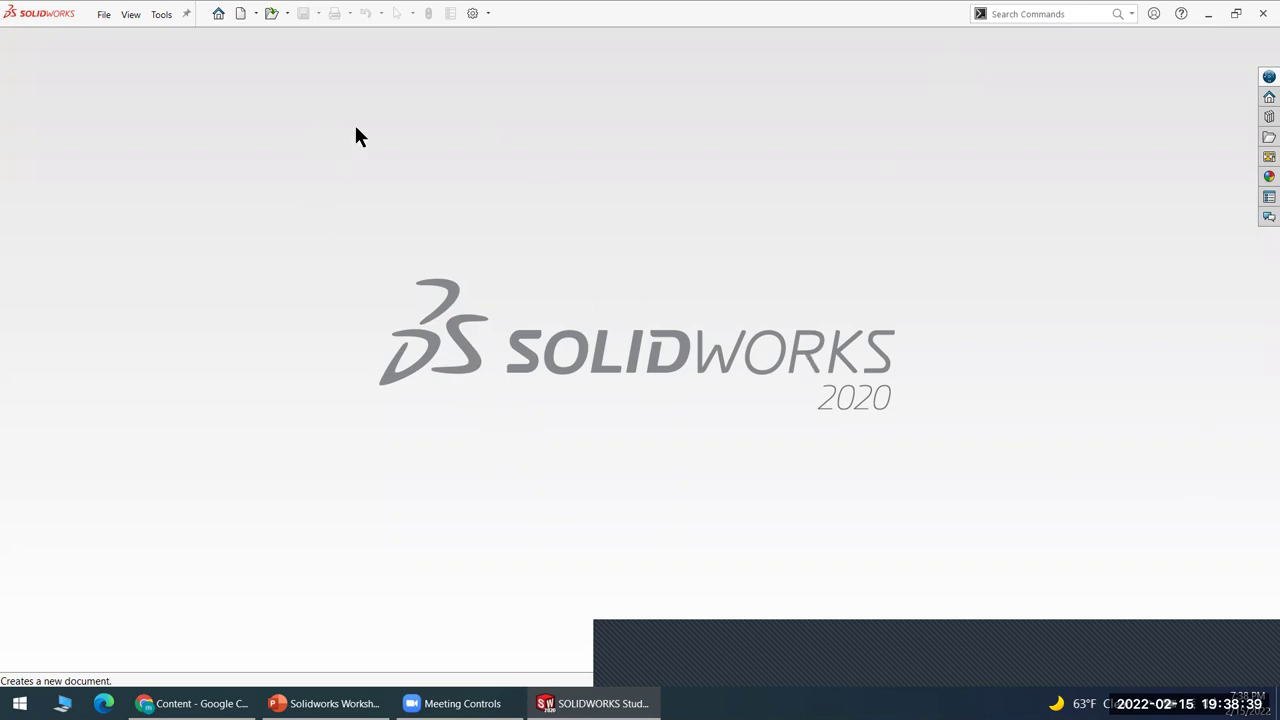
# - Create a new part document, Part2
pyautogui.click(241, 15)
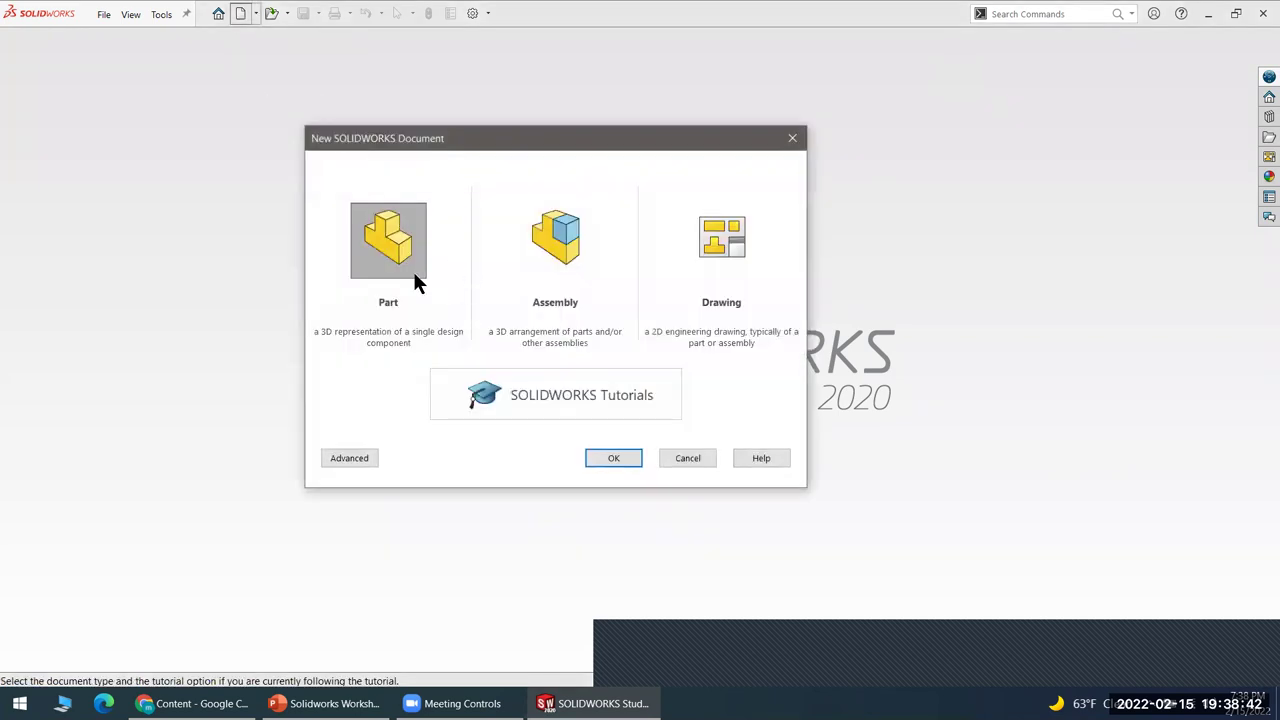
pyautogui.click(605, 458)
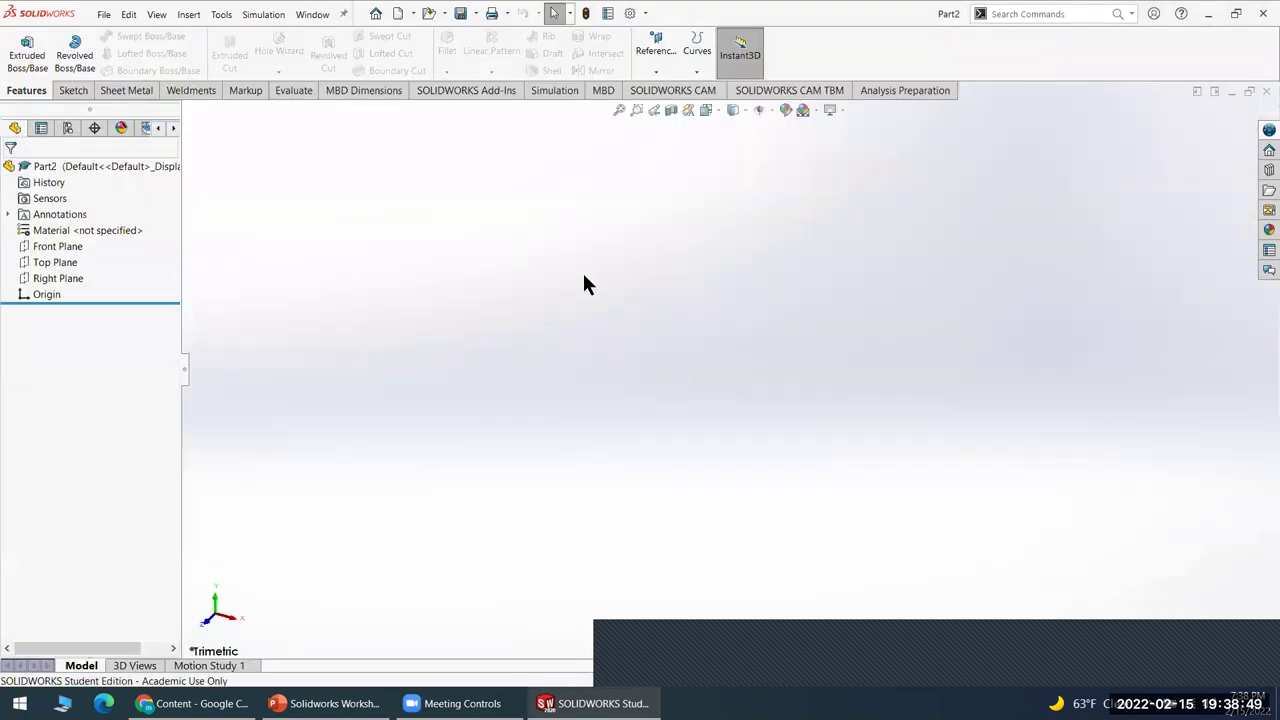
pyautogui.hotkey('ctrl', '3')
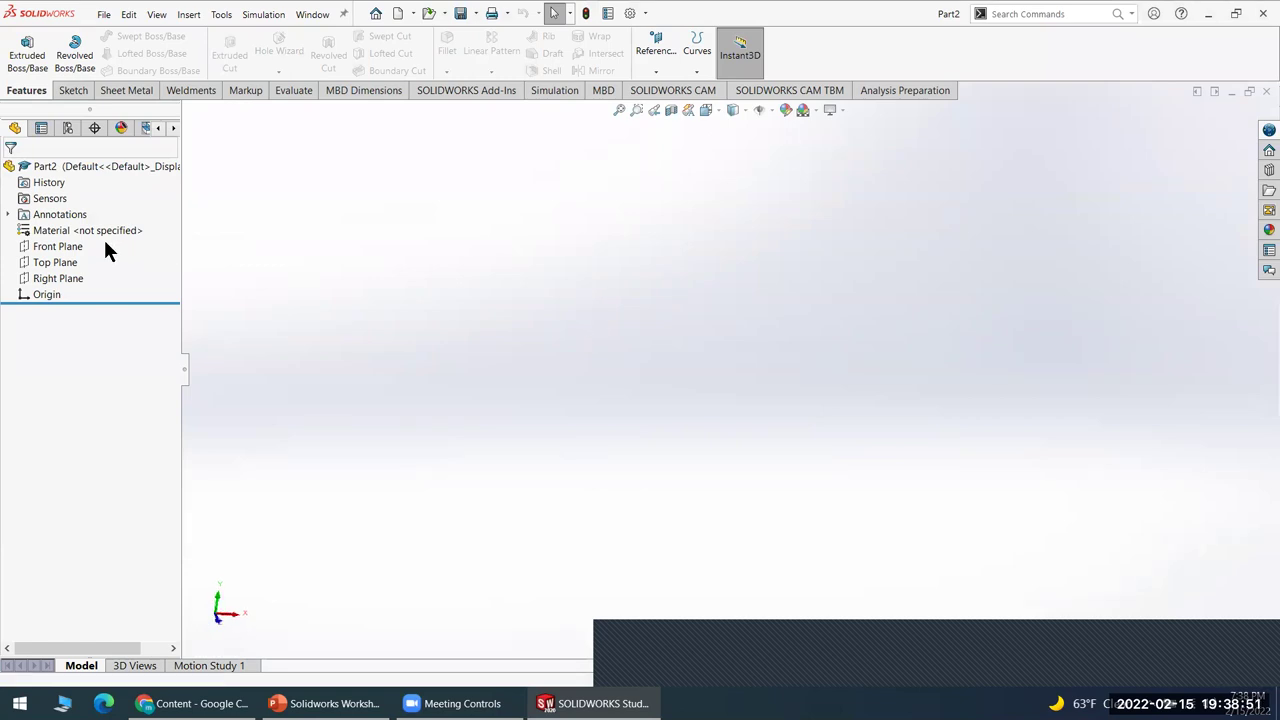
# - Start Sketch1 on the Front Plane and bring up the base plate and clevis slide
pyautogui.click(62, 244)
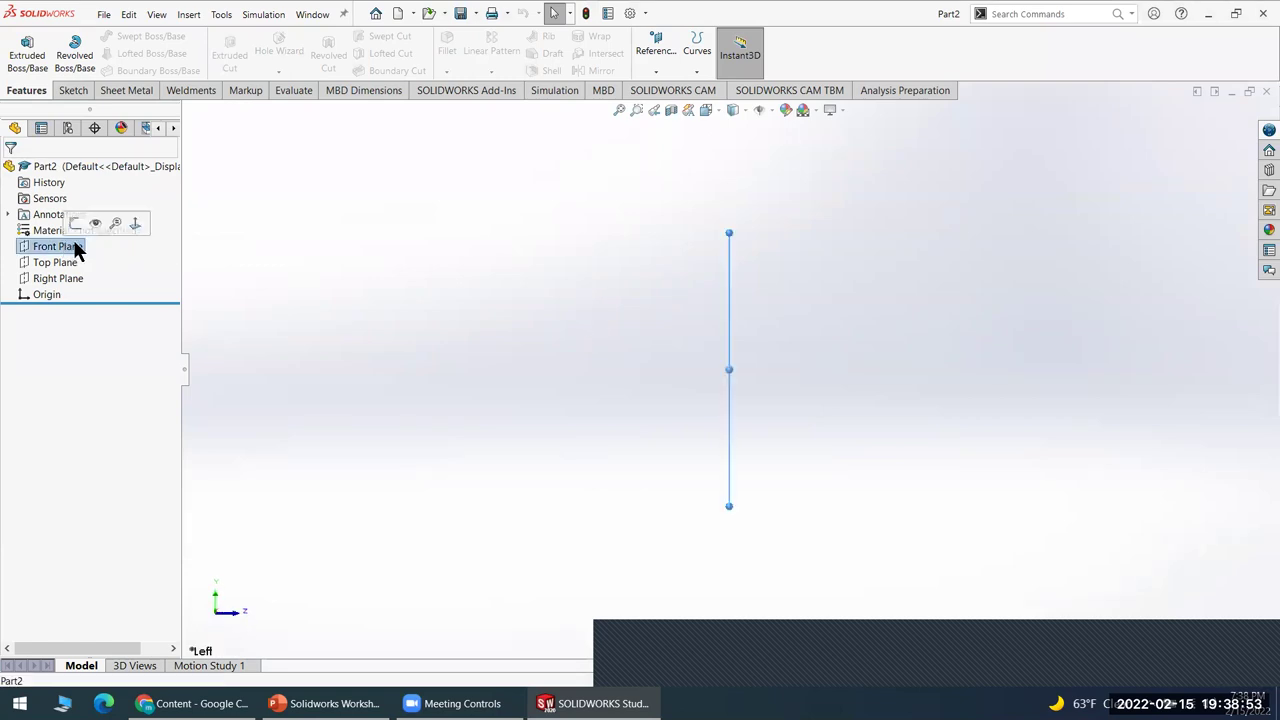
pyautogui.moveTo(521, 353); pyautogui.dragTo(469, 402, button='middle')
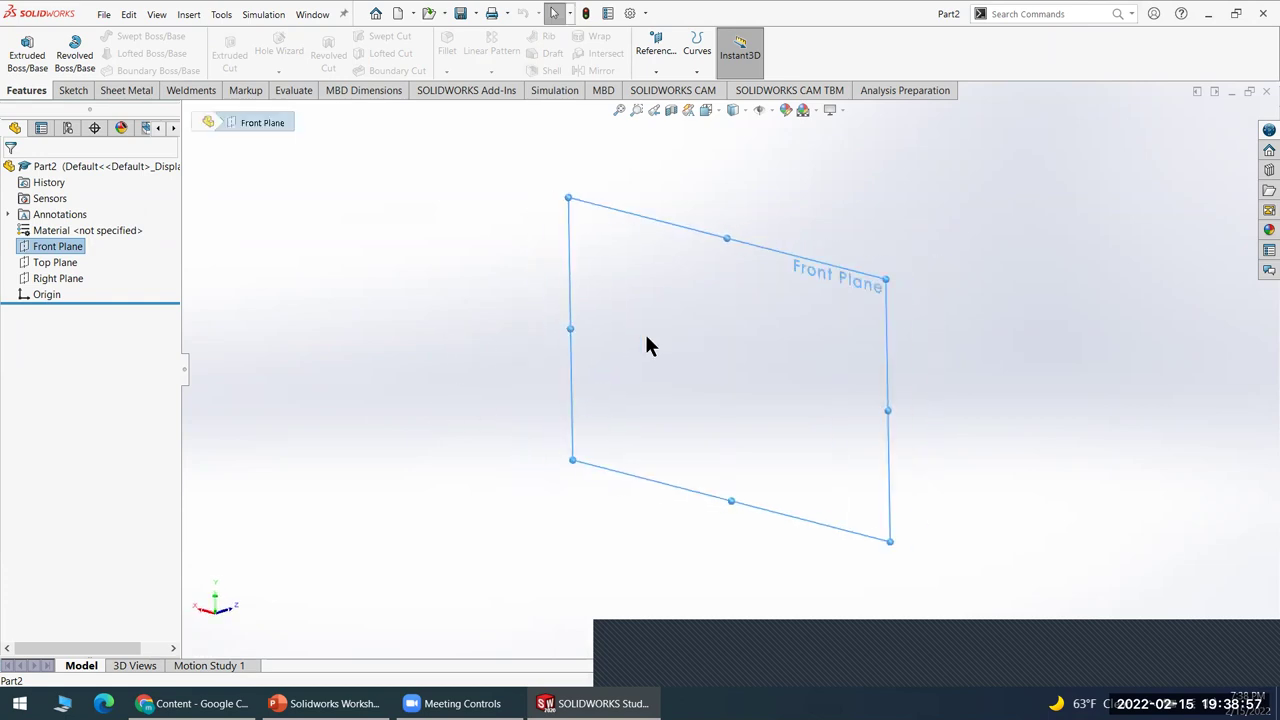
pyautogui.click(70, 90)
pyautogui.click(22, 55)
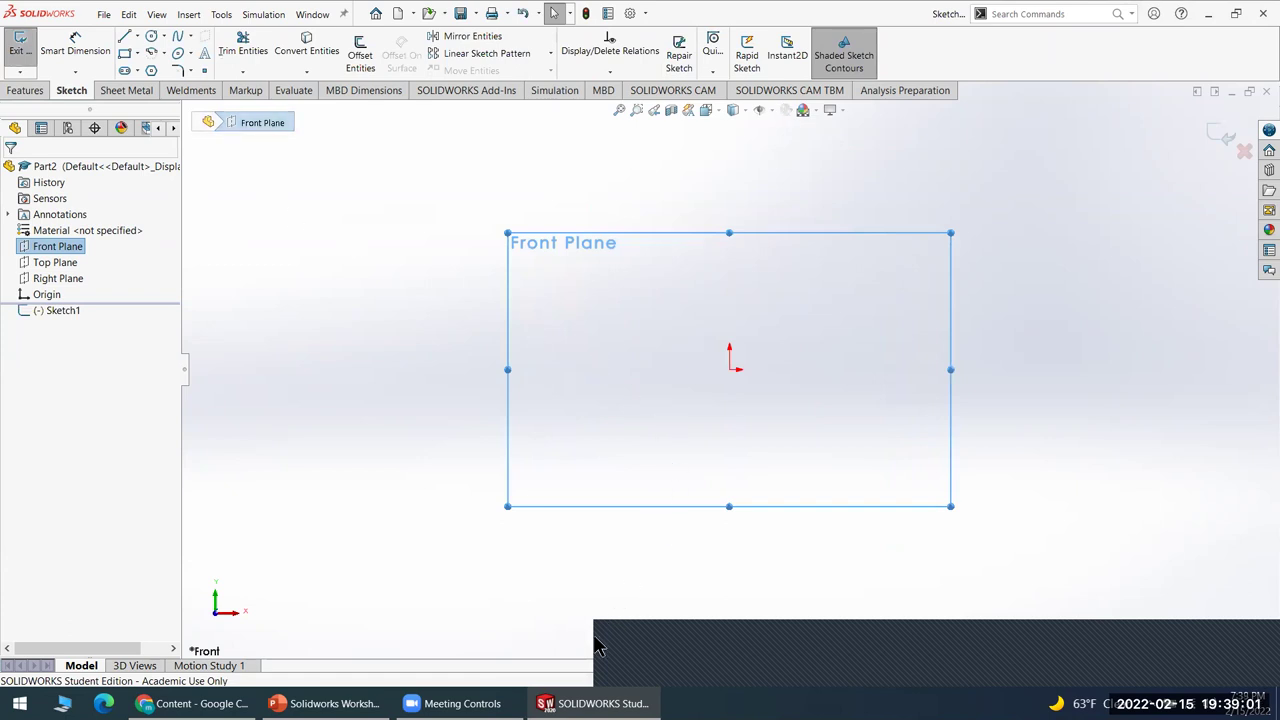
pyautogui.click(325, 703)
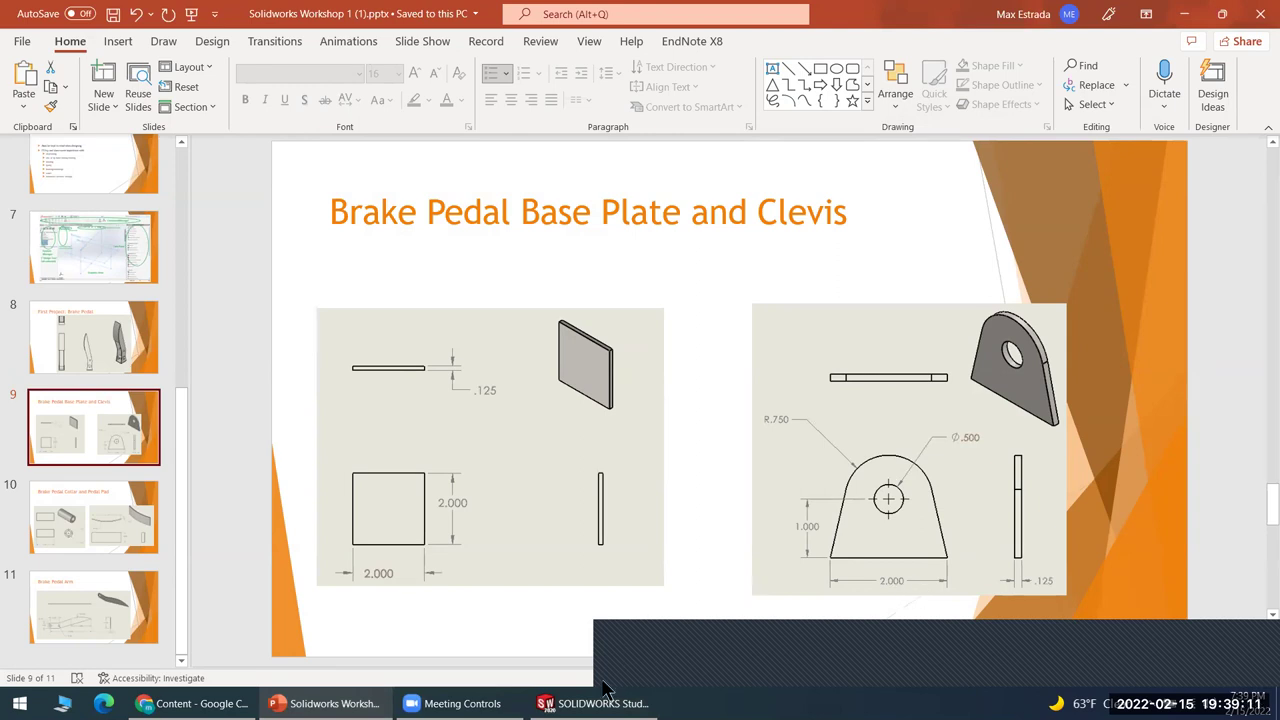
# - Draw the left slant, horizontal base and right slant lines from the origin, then centre a circle between the tops
pyautogui.hotkey('alt', 'Tab')
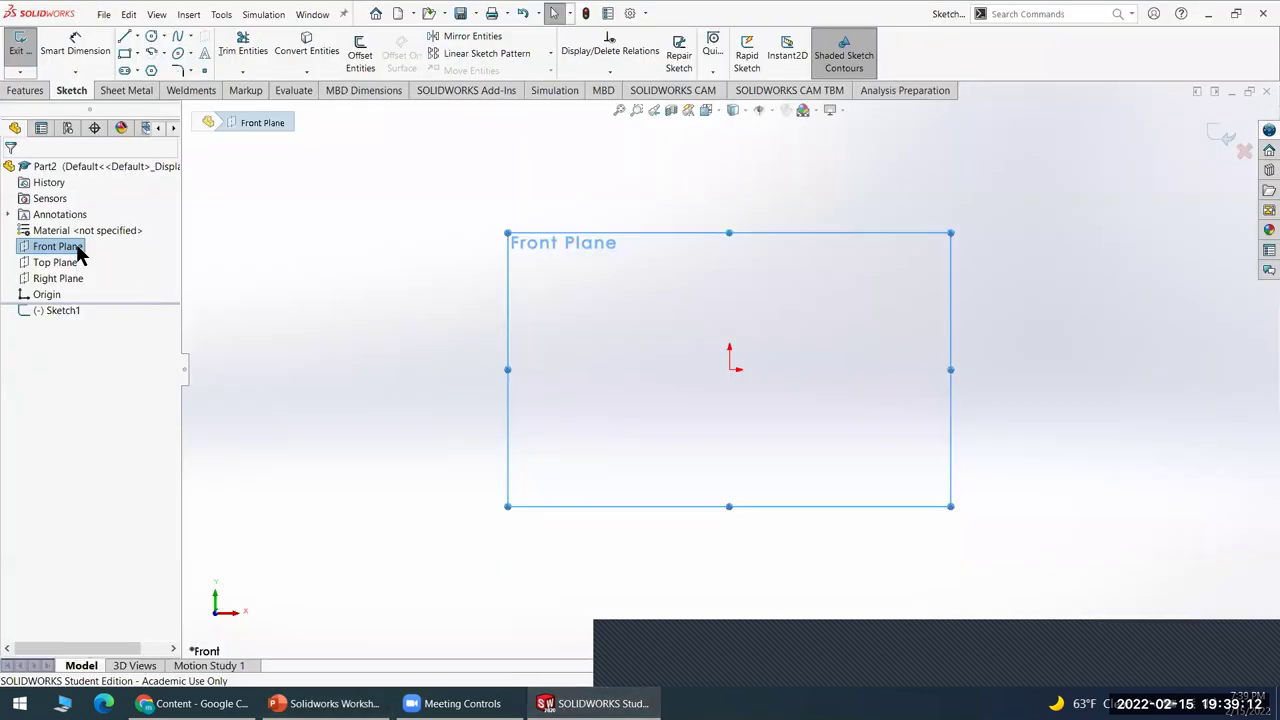
pyautogui.click(125, 37)
pyautogui.moveTo(735, 364); pyautogui.dragTo(760, 290)
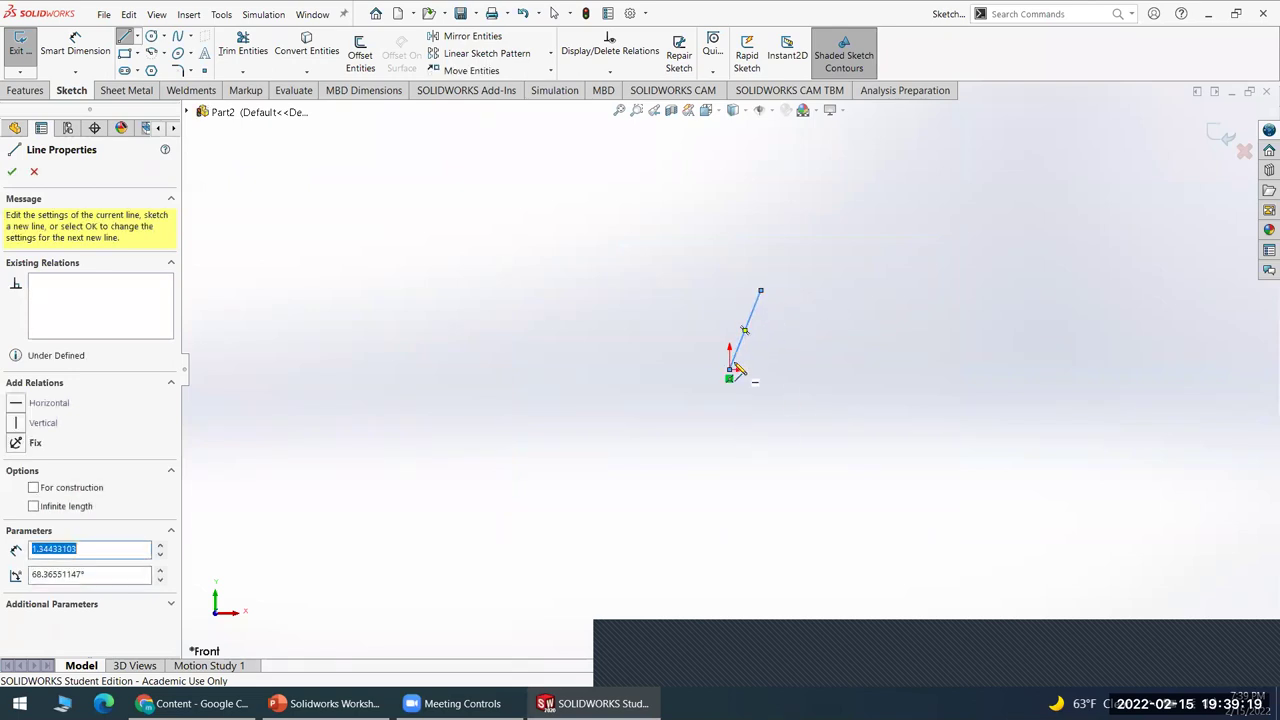
pyautogui.moveTo(733, 371); pyautogui.dragTo(866, 372)
pyautogui.click(866, 370)
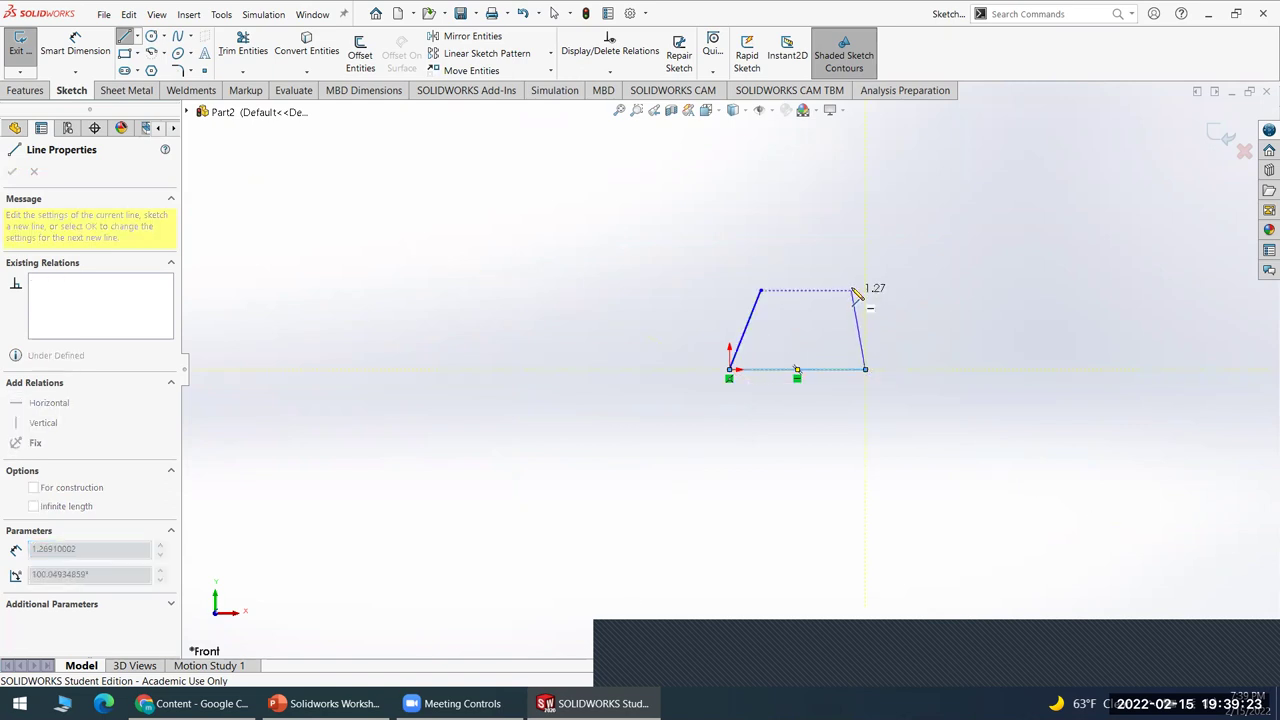
pyautogui.click(846, 293)
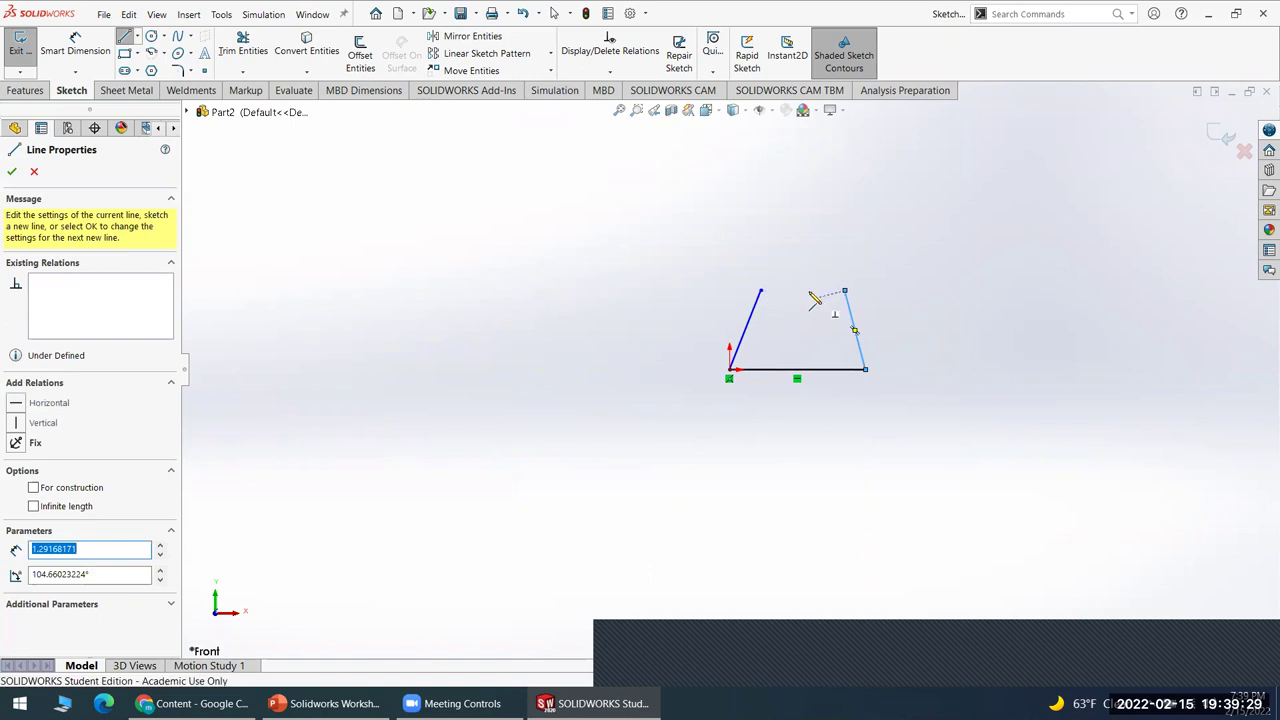
pyautogui.click(862, 370)
pyautogui.click(151, 38)
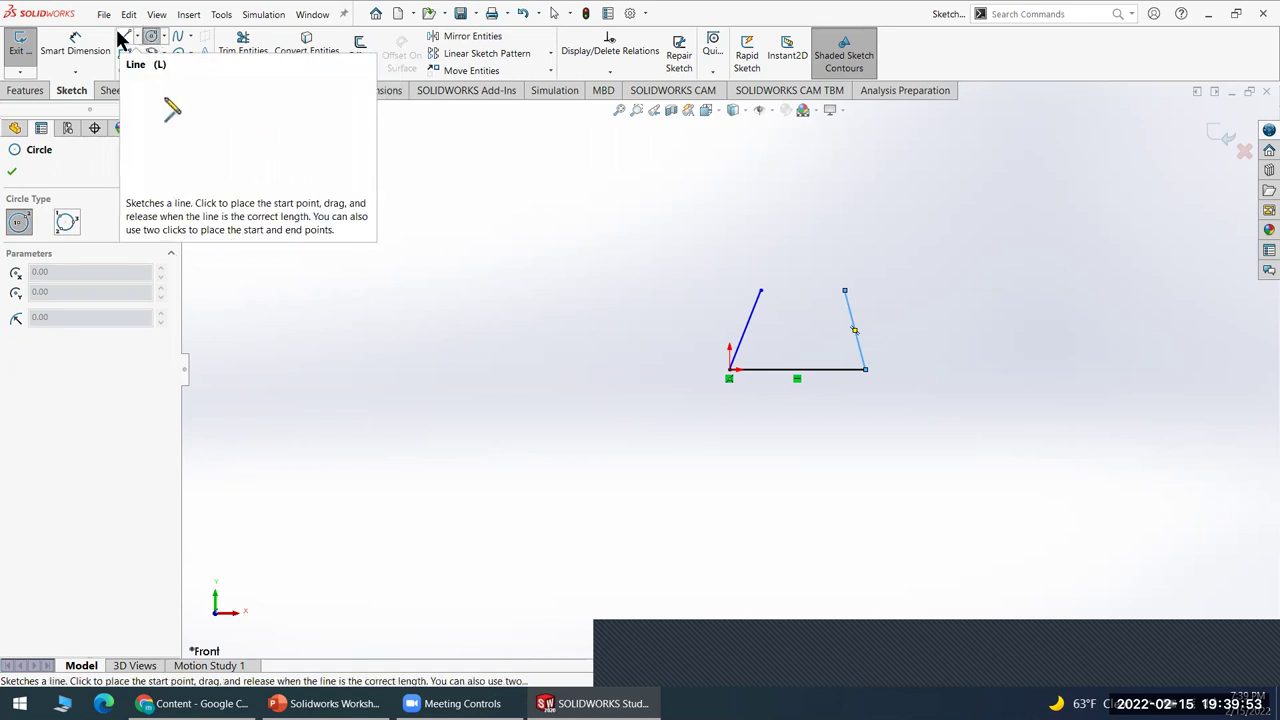
pyautogui.click(798, 291)
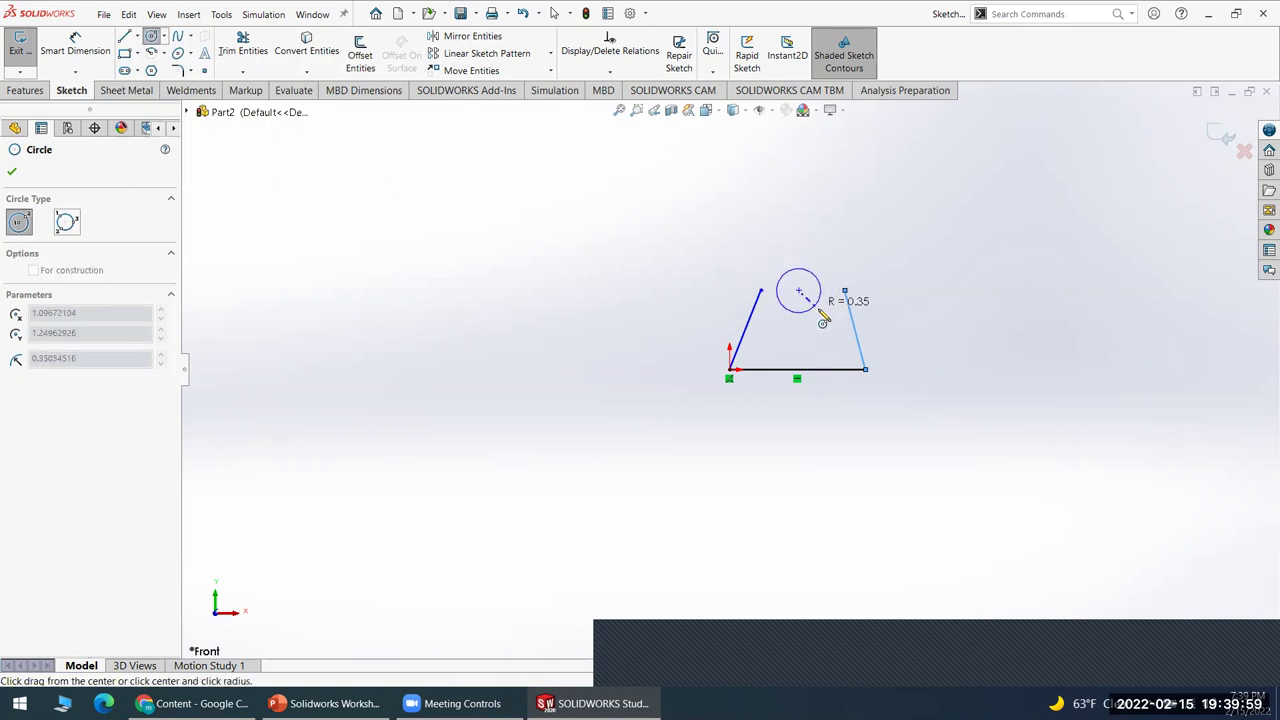
# - Finish the circle at a radius of about 0.35 between the slanted tops
pyautogui.click(797, 310)
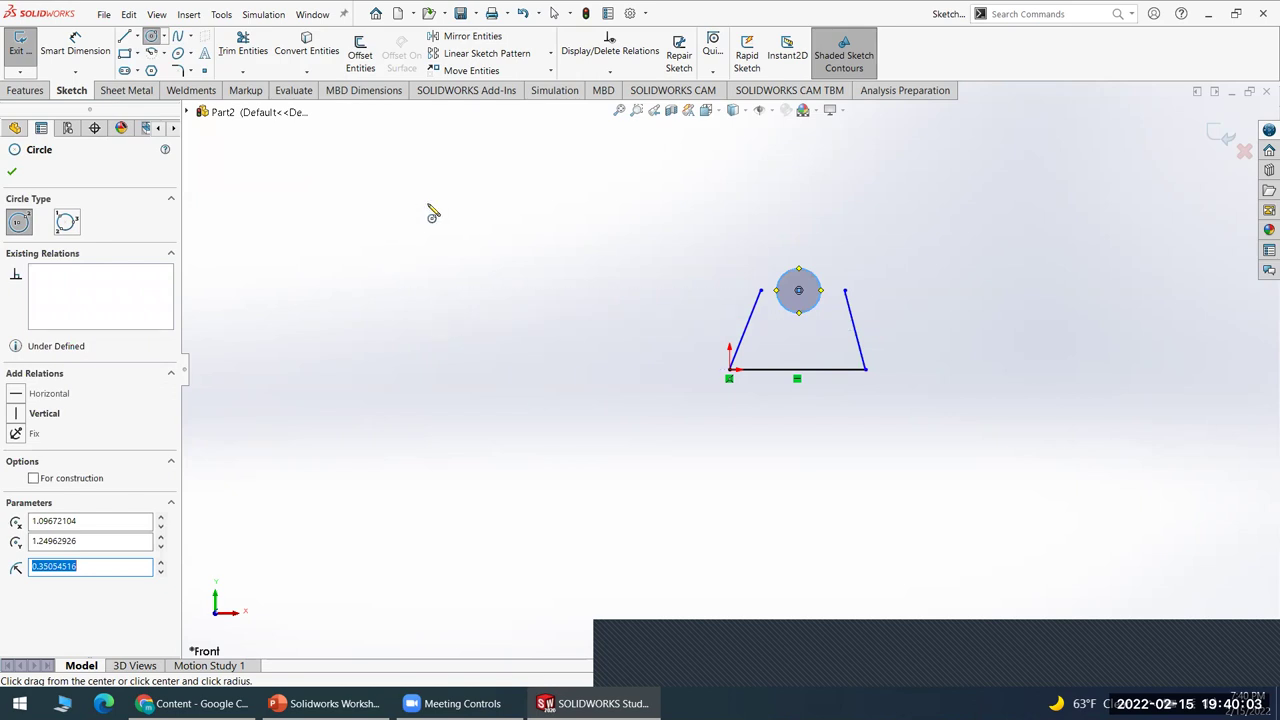
pyautogui.click(150, 56)
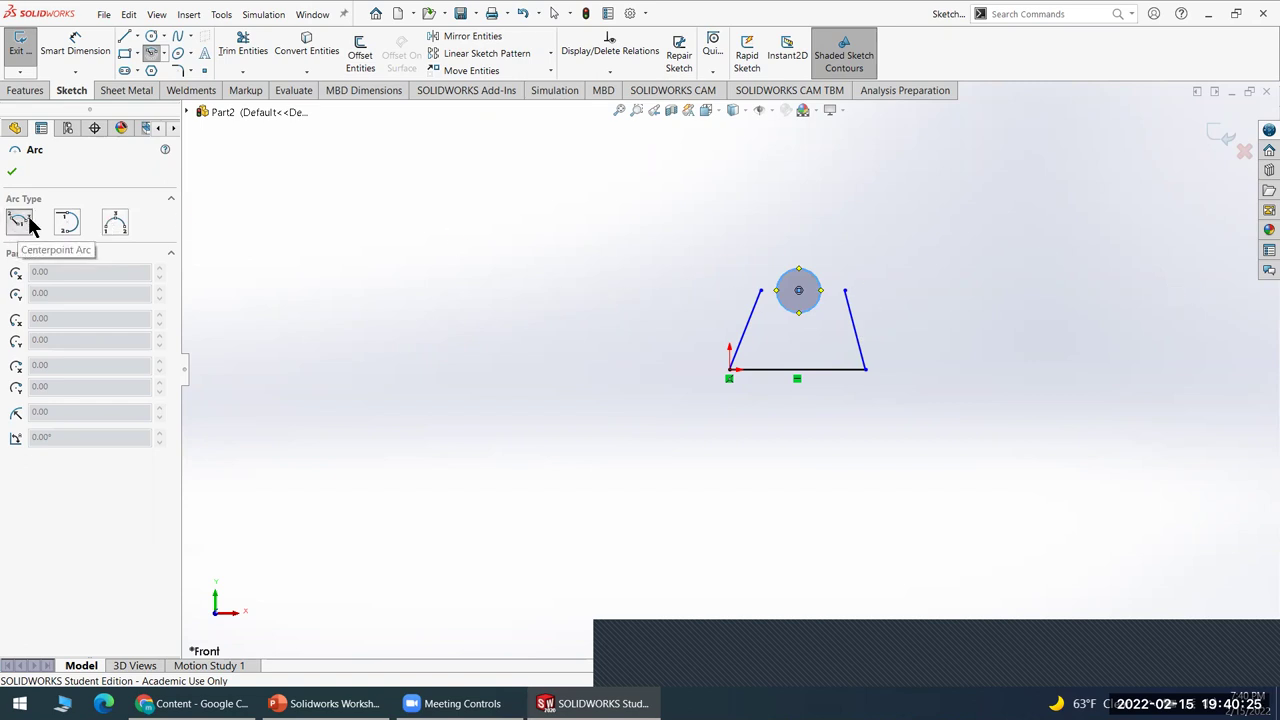
# - Try 3-point and centre arcs between the slanted tops, cancelling both unwanted attempts
pyautogui.click(116, 224)
pyautogui.click(762, 292)
pyautogui.click(807, 229)
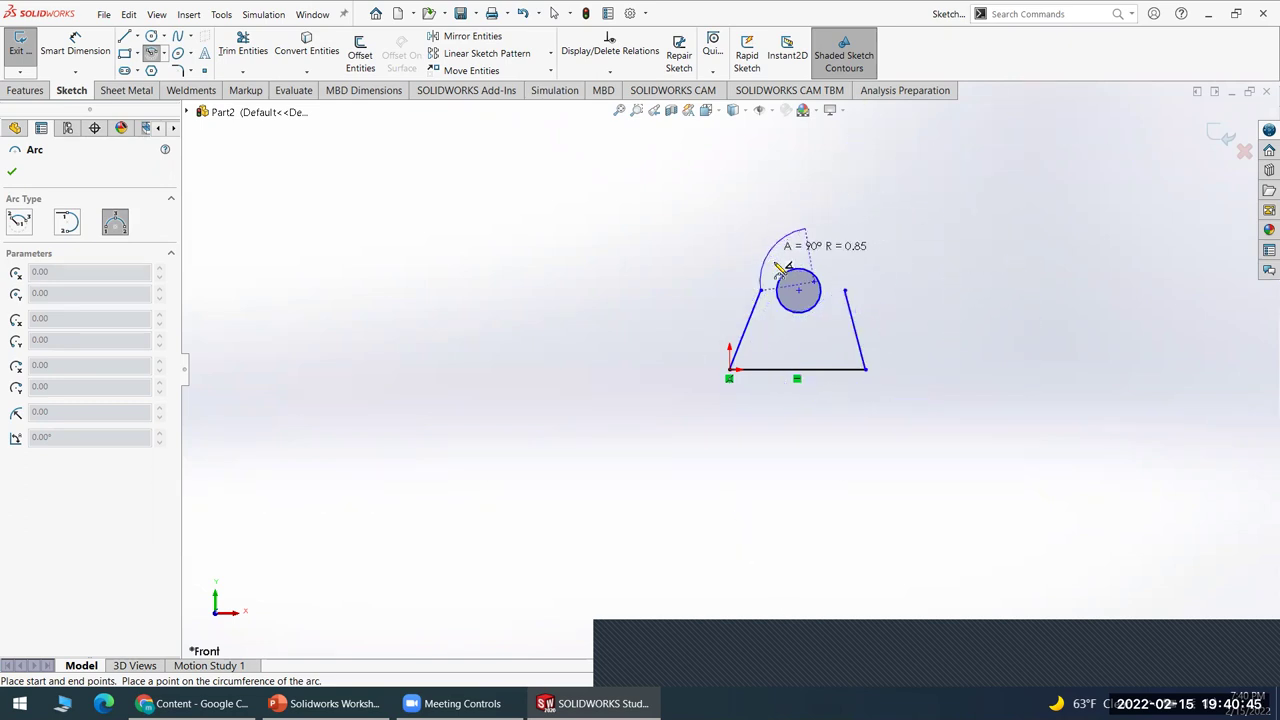
pyautogui.press('Escape')
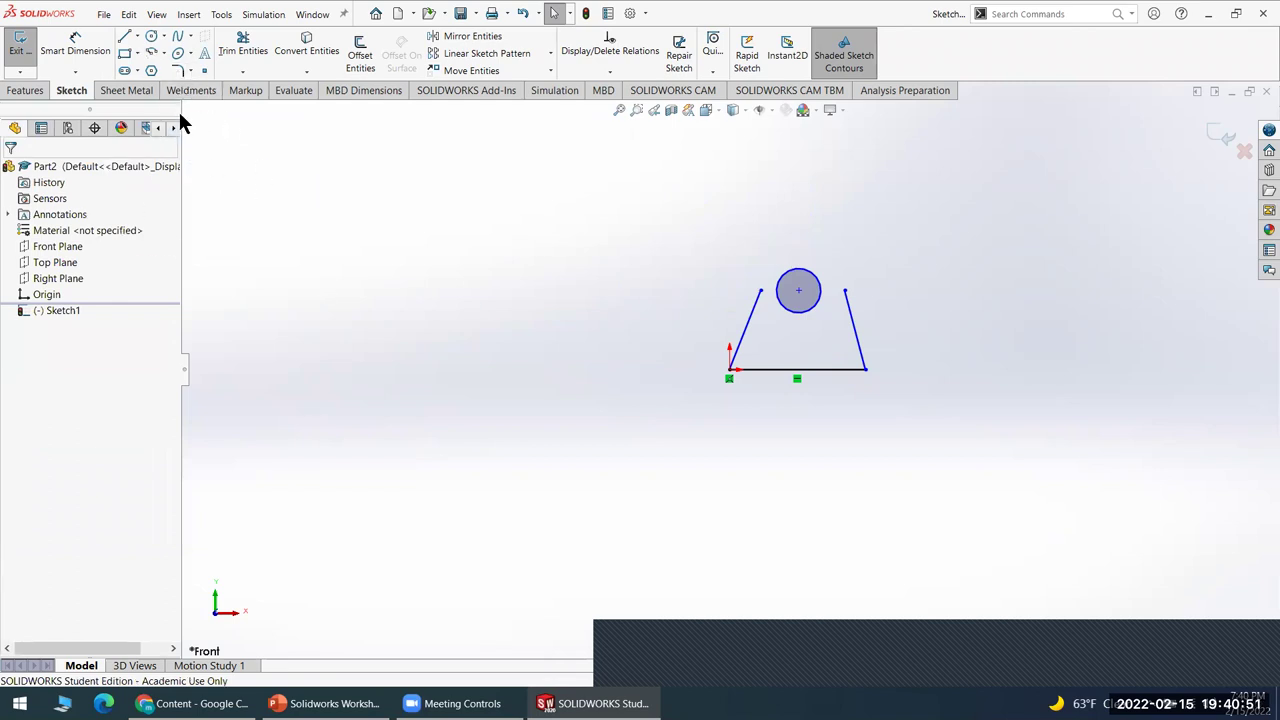
pyautogui.click(150, 54)
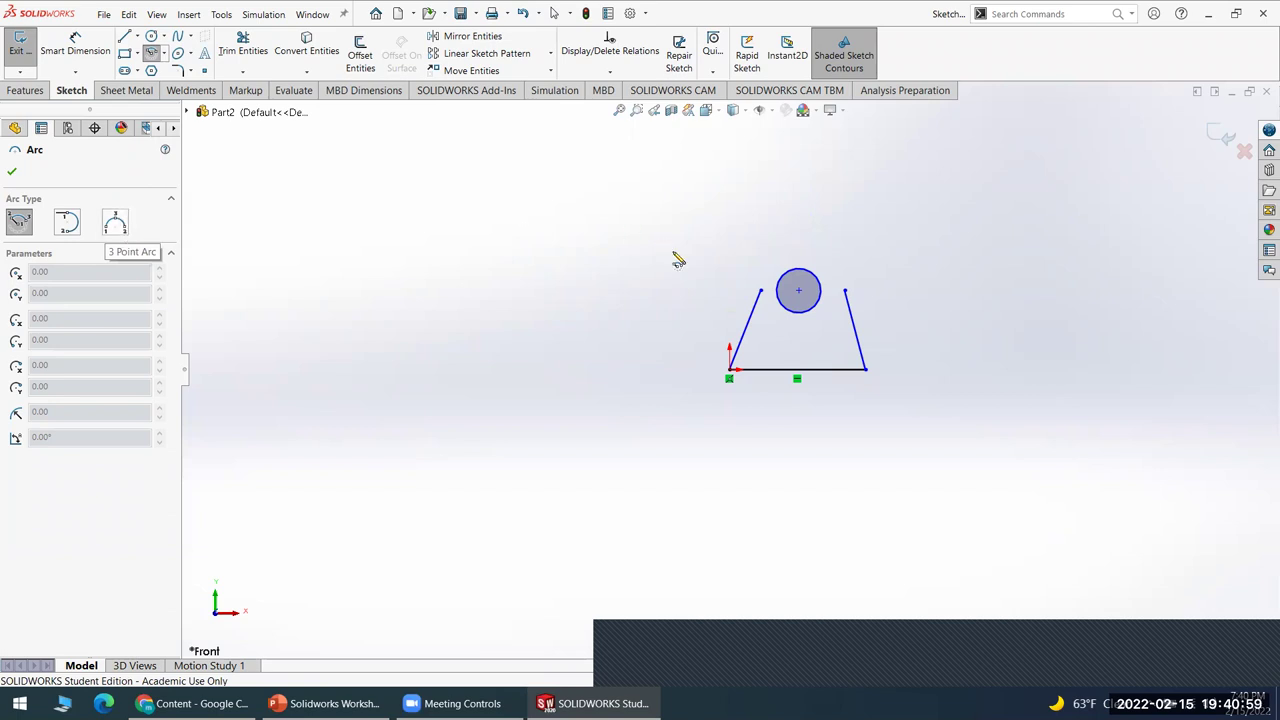
pyautogui.click(760, 291)
pyautogui.click(845, 291)
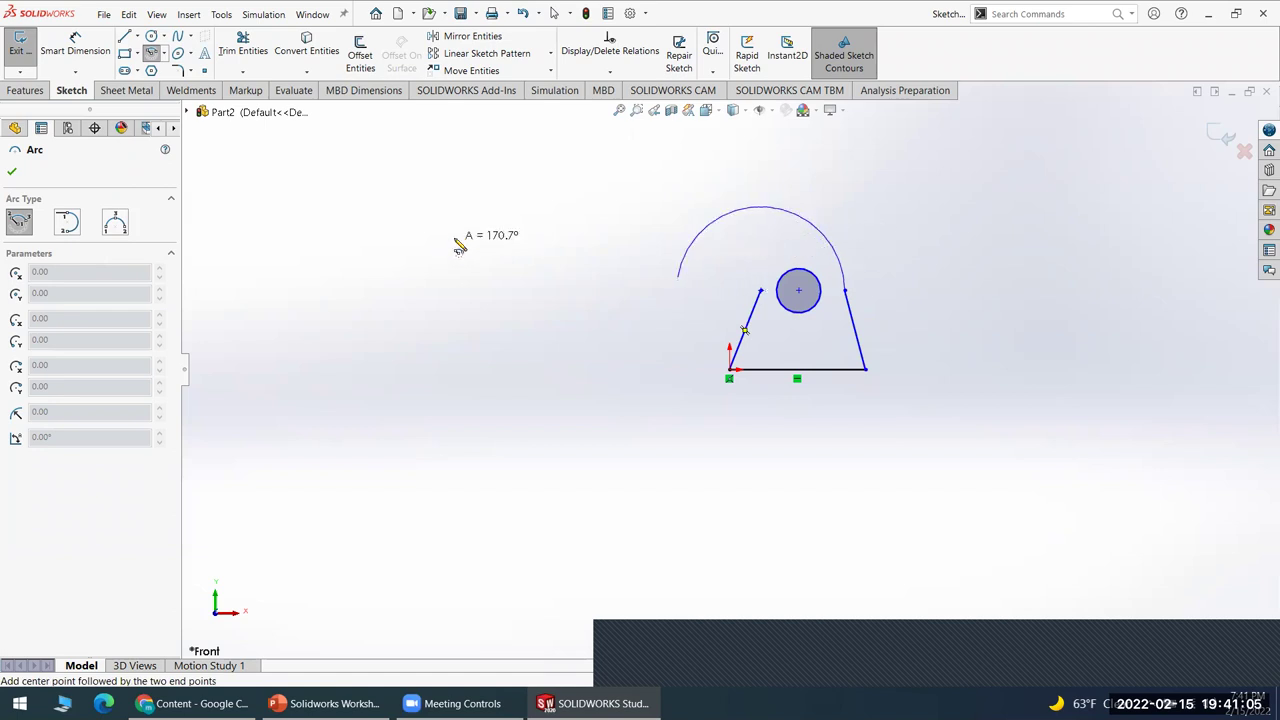
pyautogui.press('Escape')
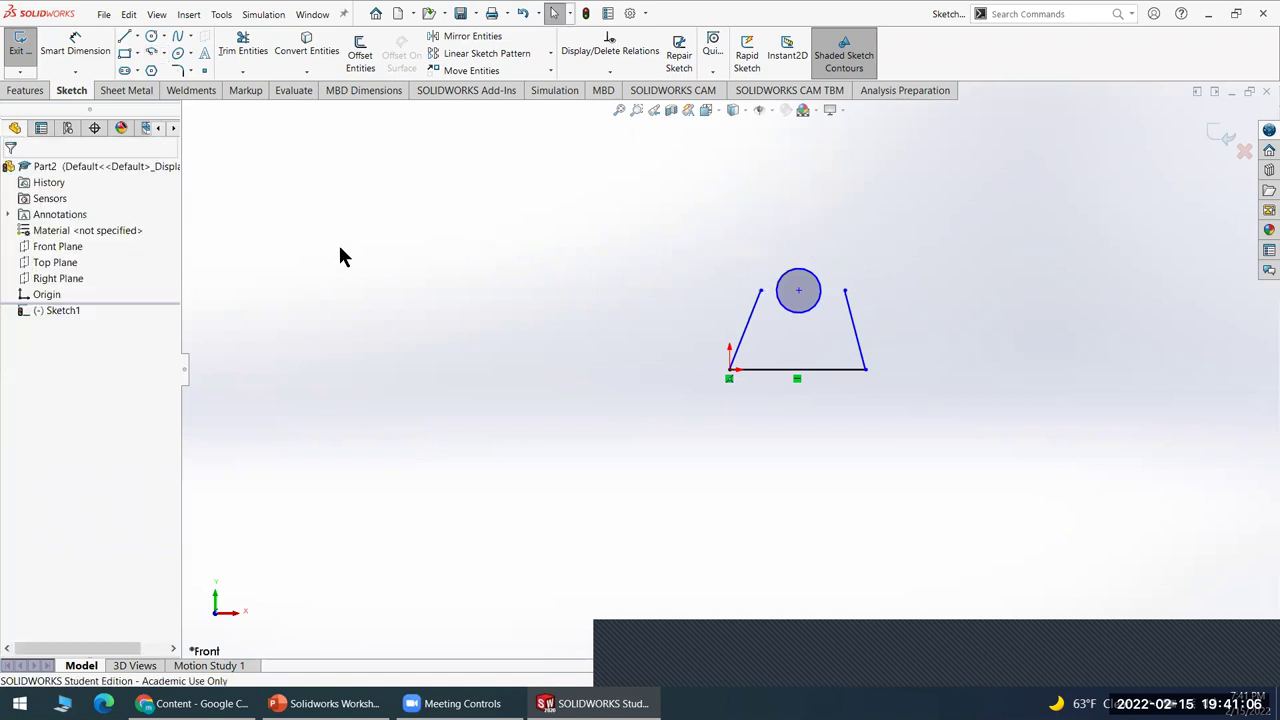
# - Draw a 3-point arc of radius about 0.73 joining both slanted tops over the circle
pyautogui.click(150, 52)
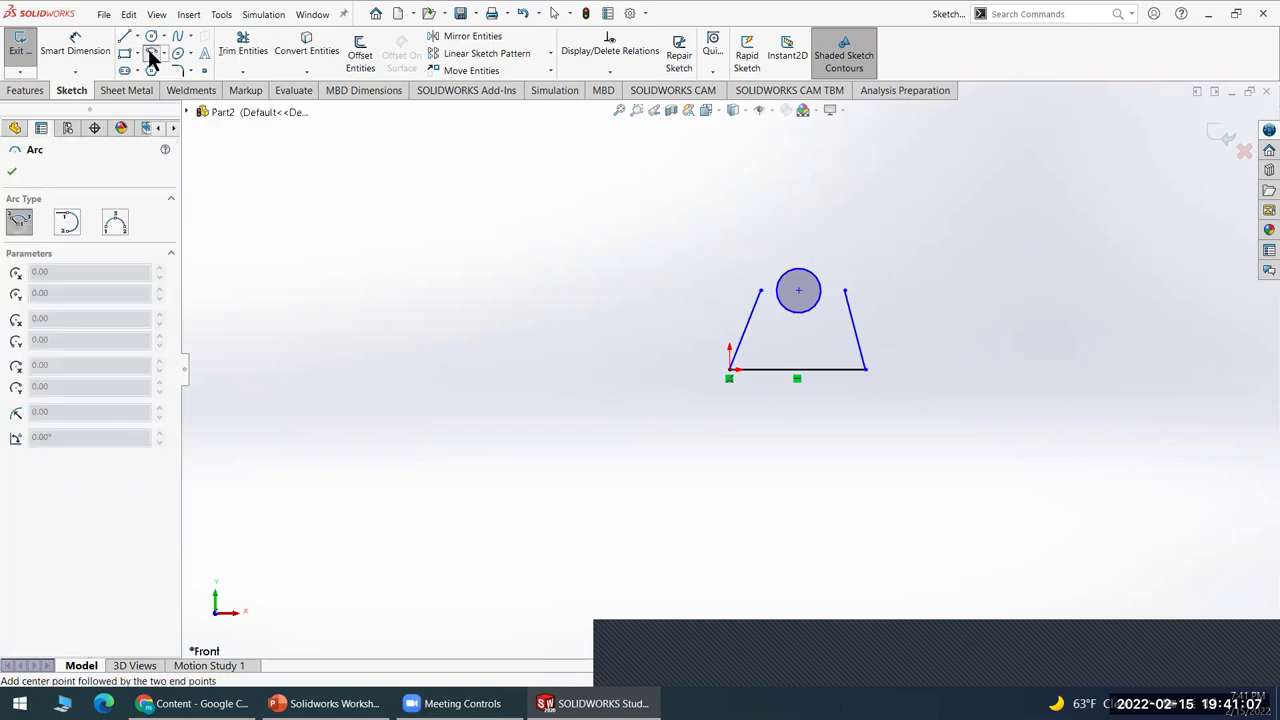
pyautogui.click(115, 224)
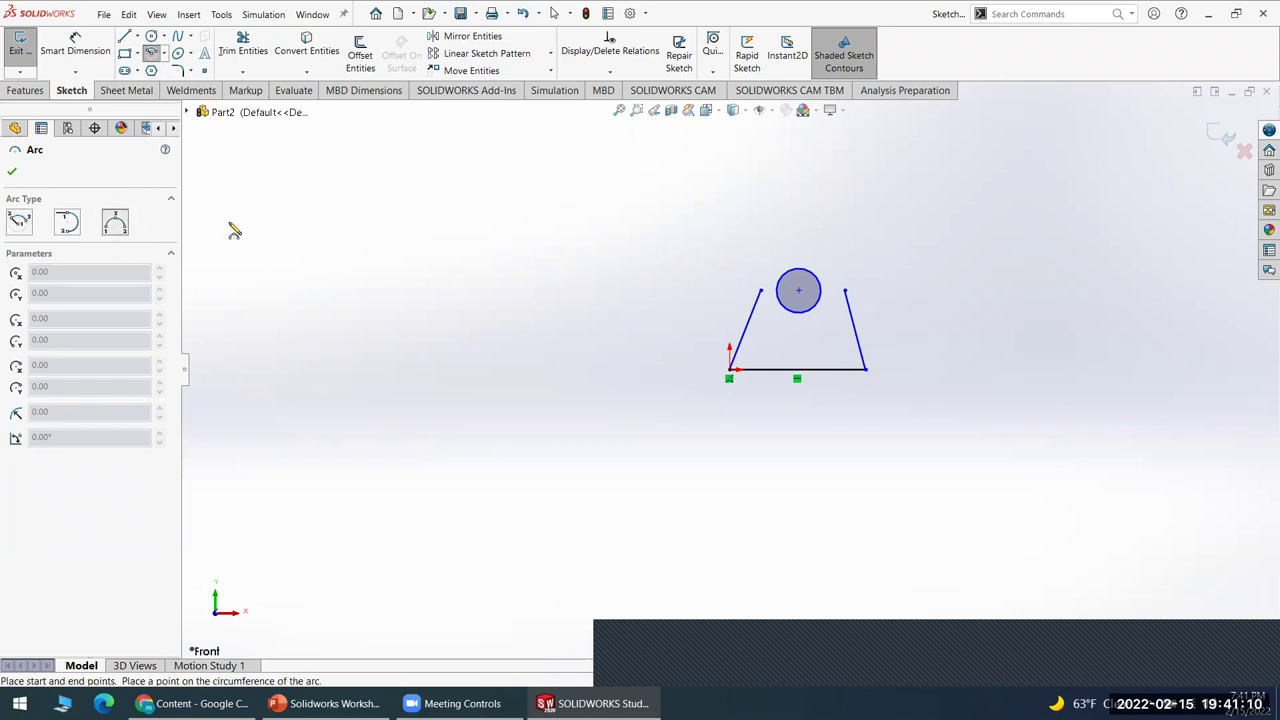
pyautogui.click(760, 289)
pyautogui.click(846, 291)
pyautogui.click(866, 289)
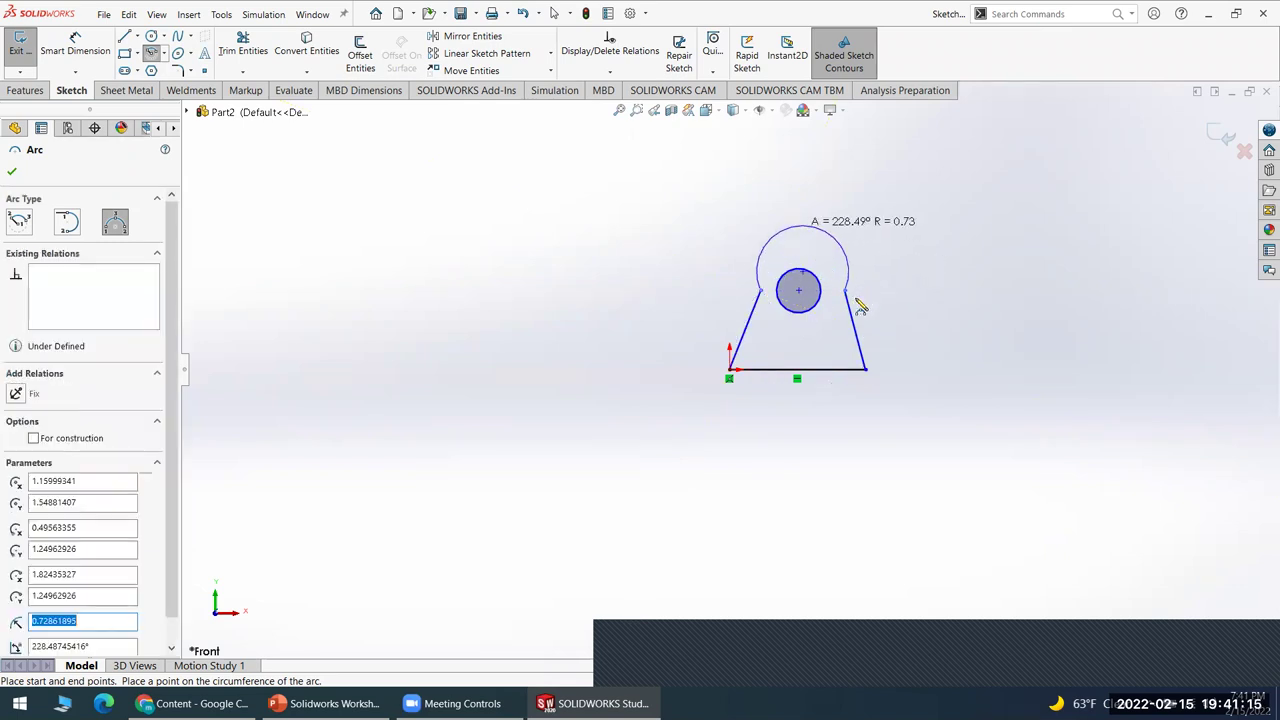
pyautogui.press('Escape')
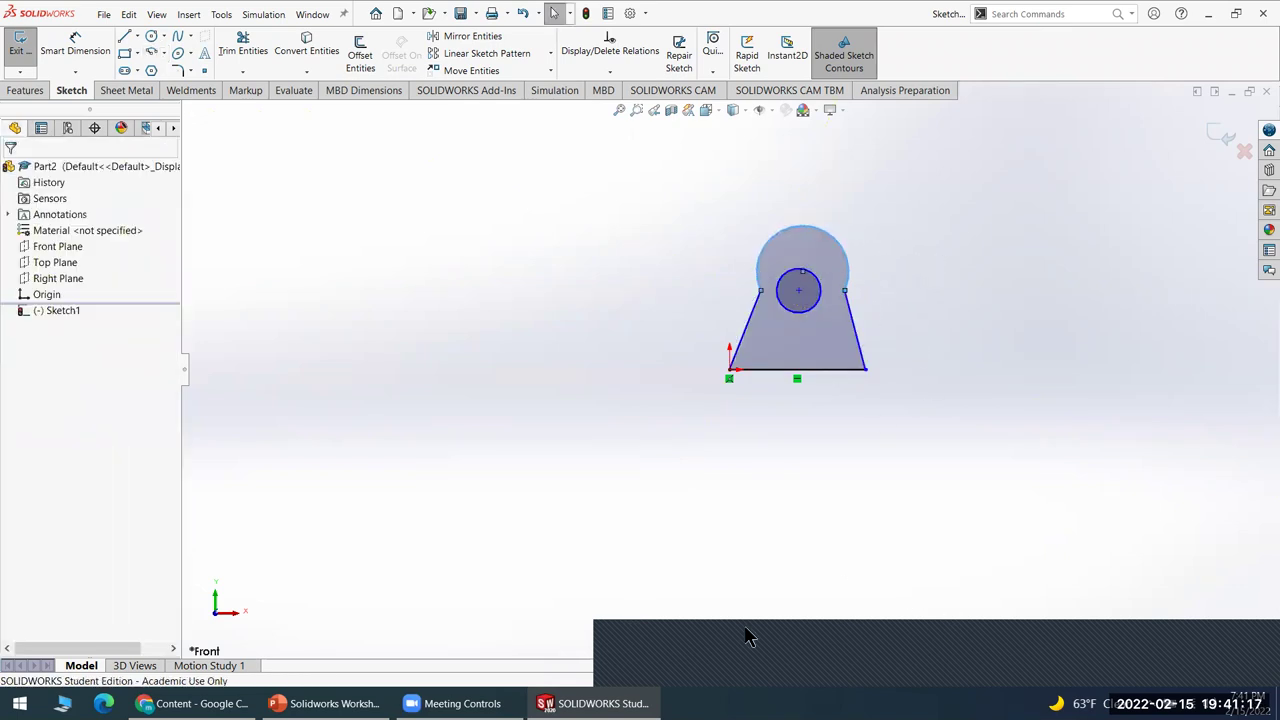
pyautogui.click(322, 703)
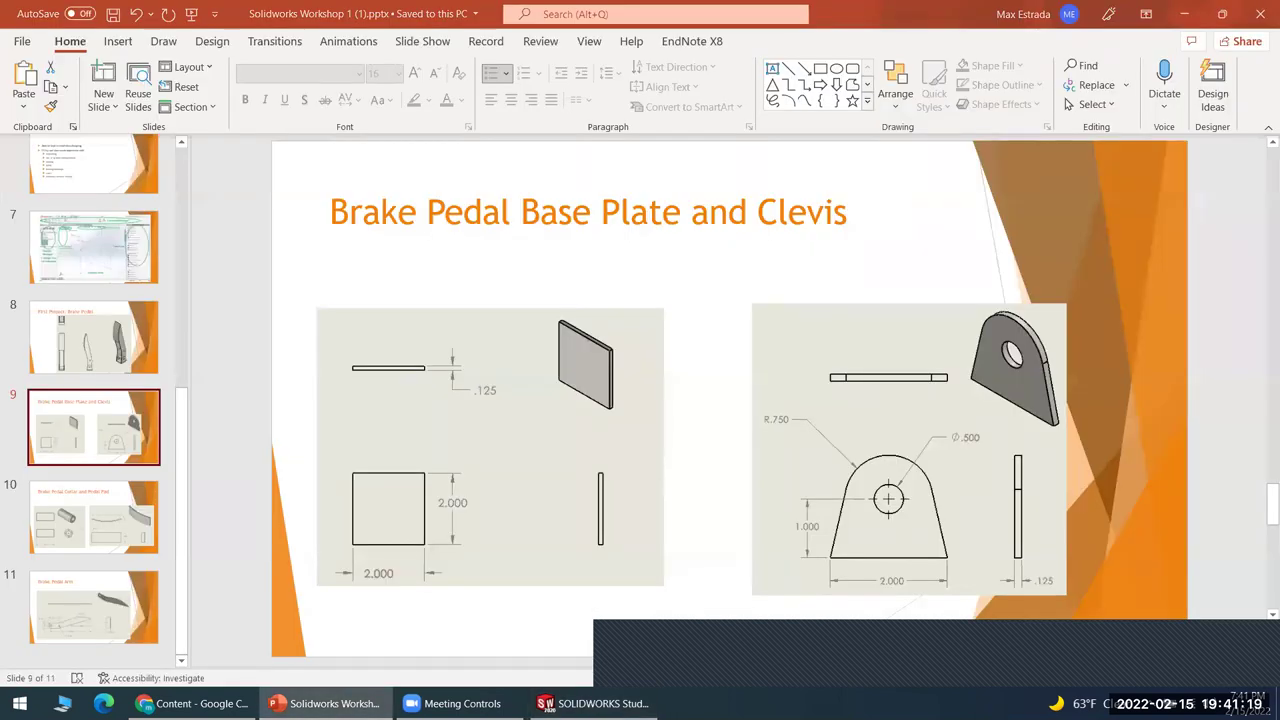
# - Check slide 9's clevis dimensions (R.750 arc, Ø.500 hole, 2.000 base, 1.000 height), then return to SOLIDWORKS
pyautogui.click(322, 703)
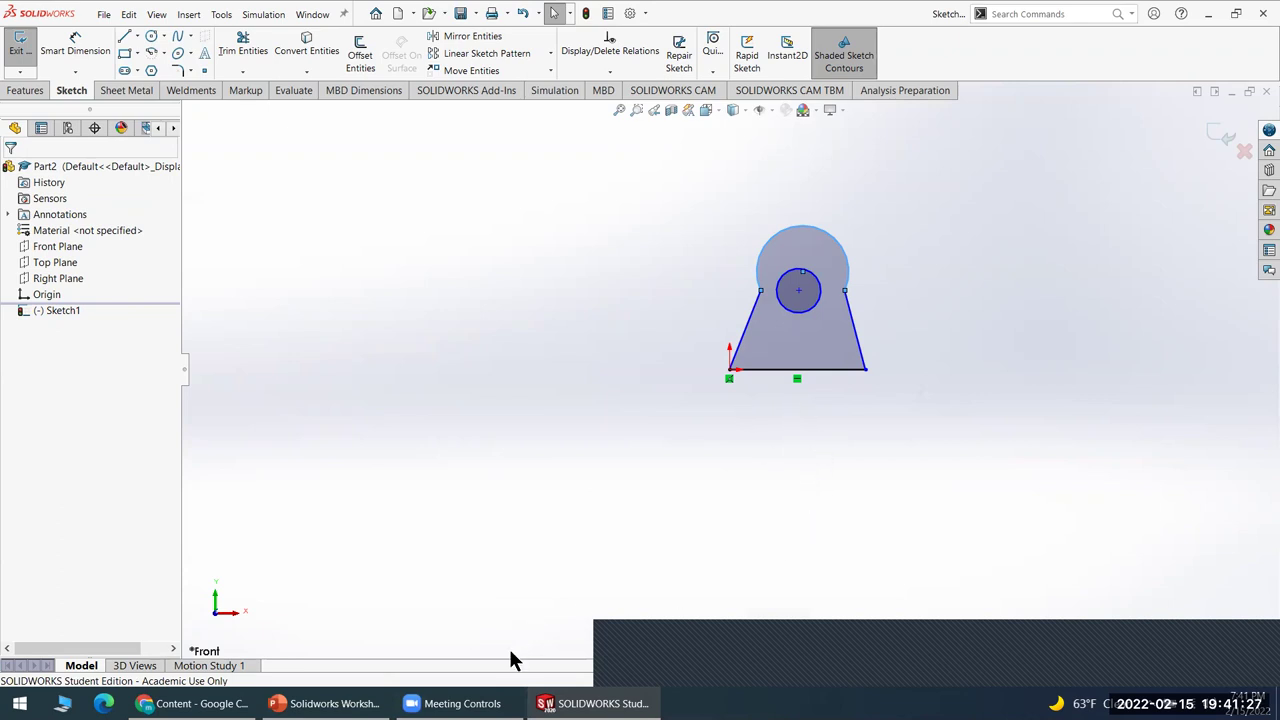
pyautogui.click(322, 703)
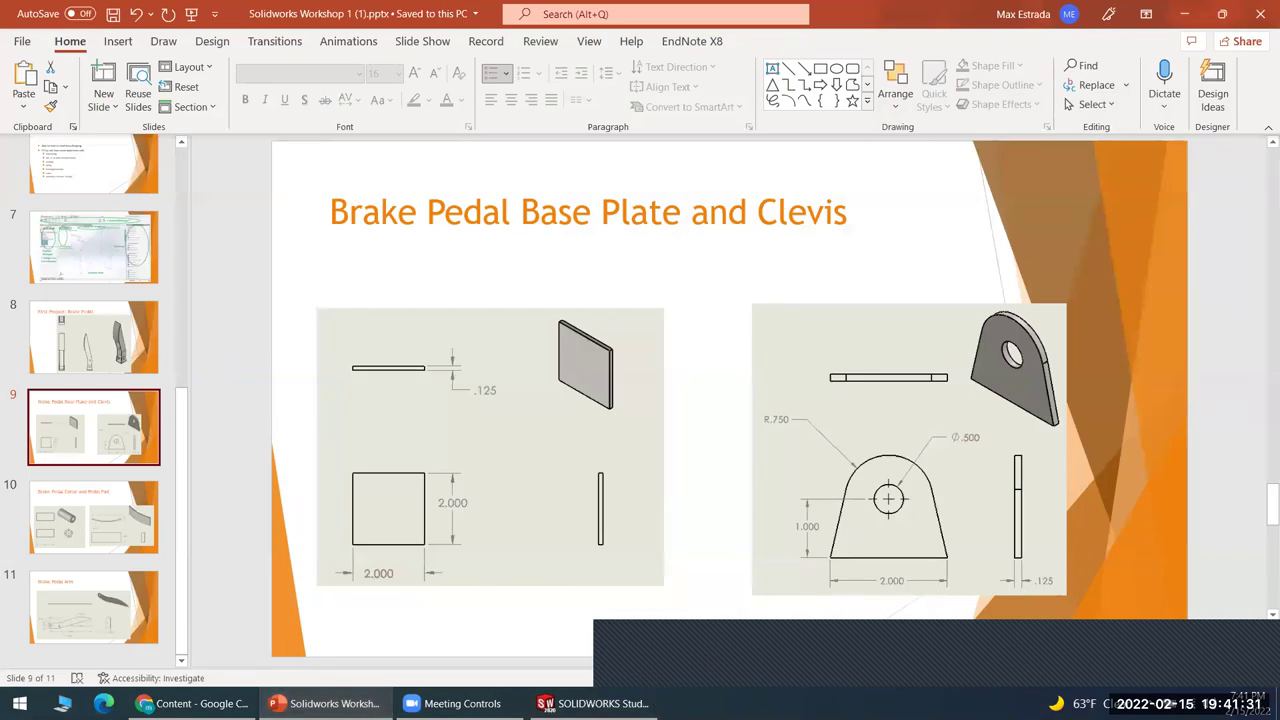
pyautogui.click(630, 703)
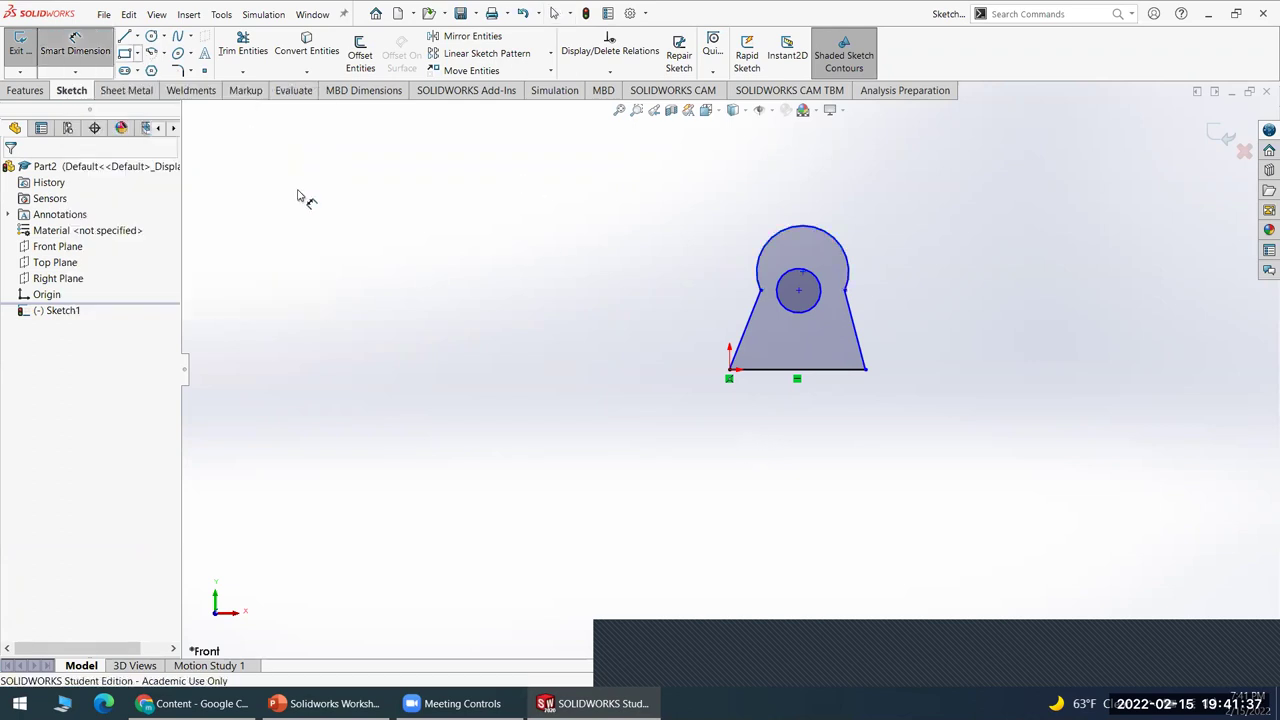
# - Dimension the clevis base line at 2 in, placing the dimension below the profile
pyautogui.click(778, 371)
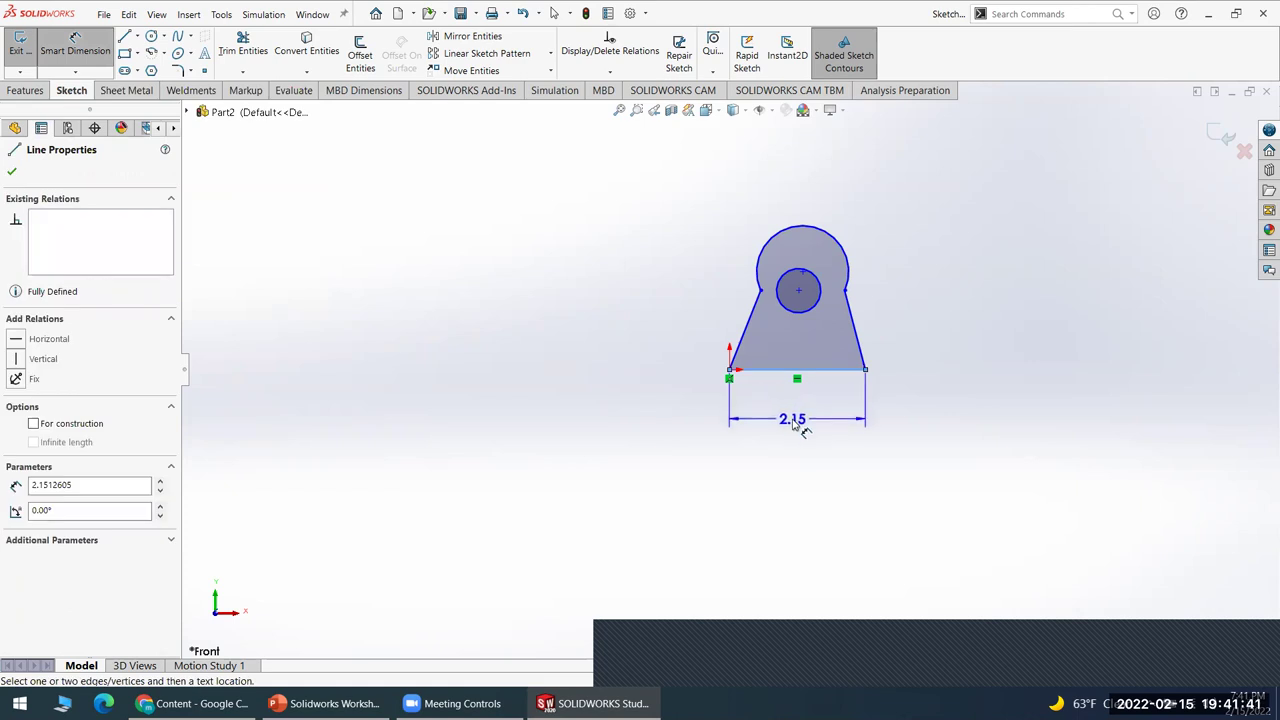
pyautogui.click(795, 424)
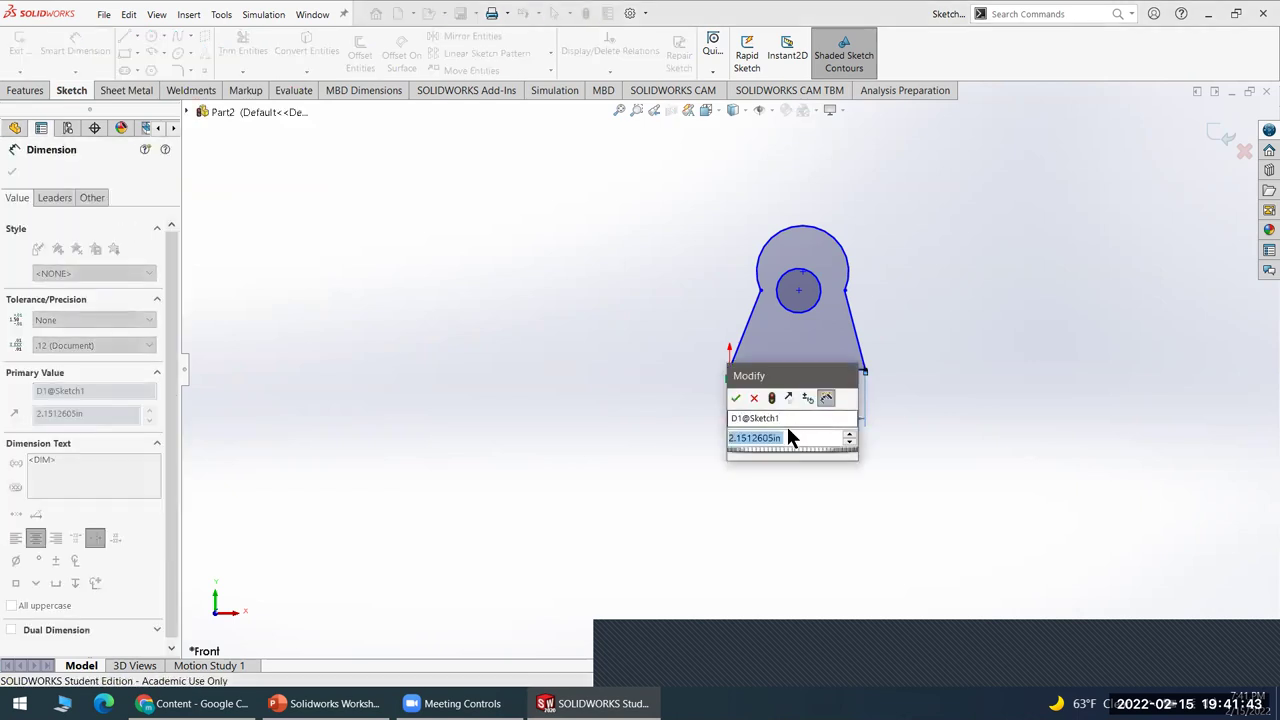
pyautogui.write('2')
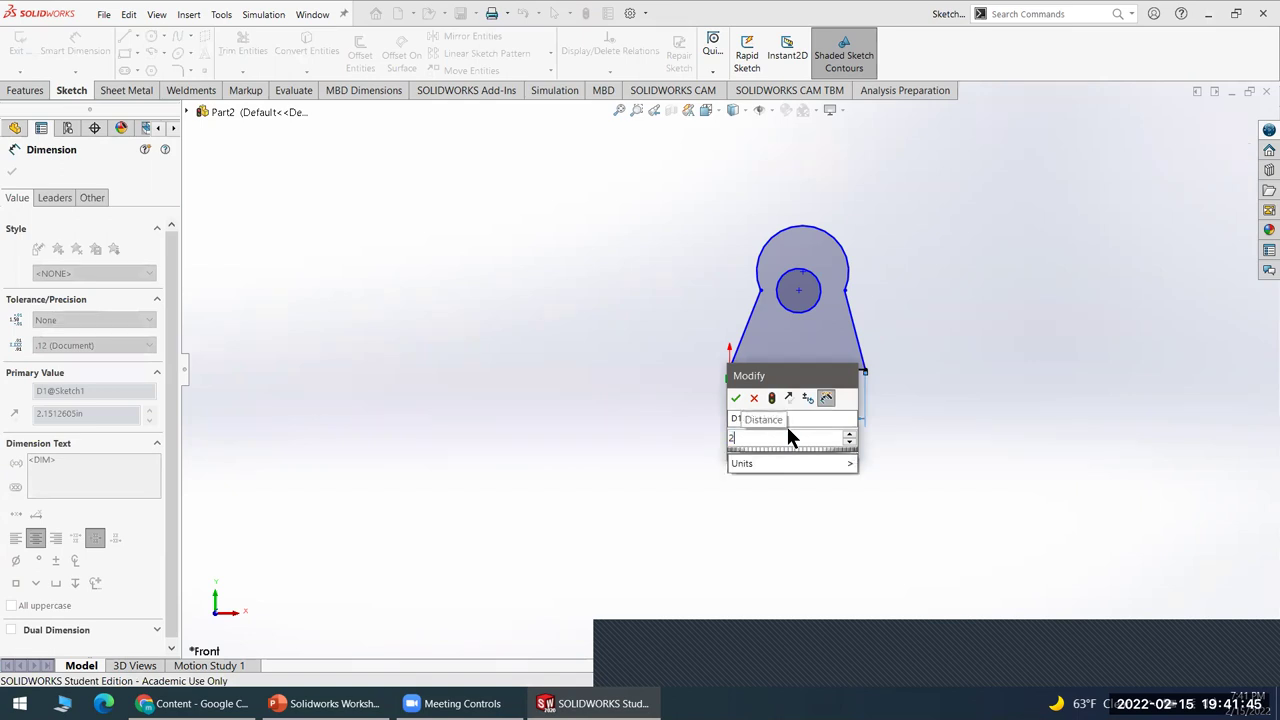
pyautogui.press('Return')
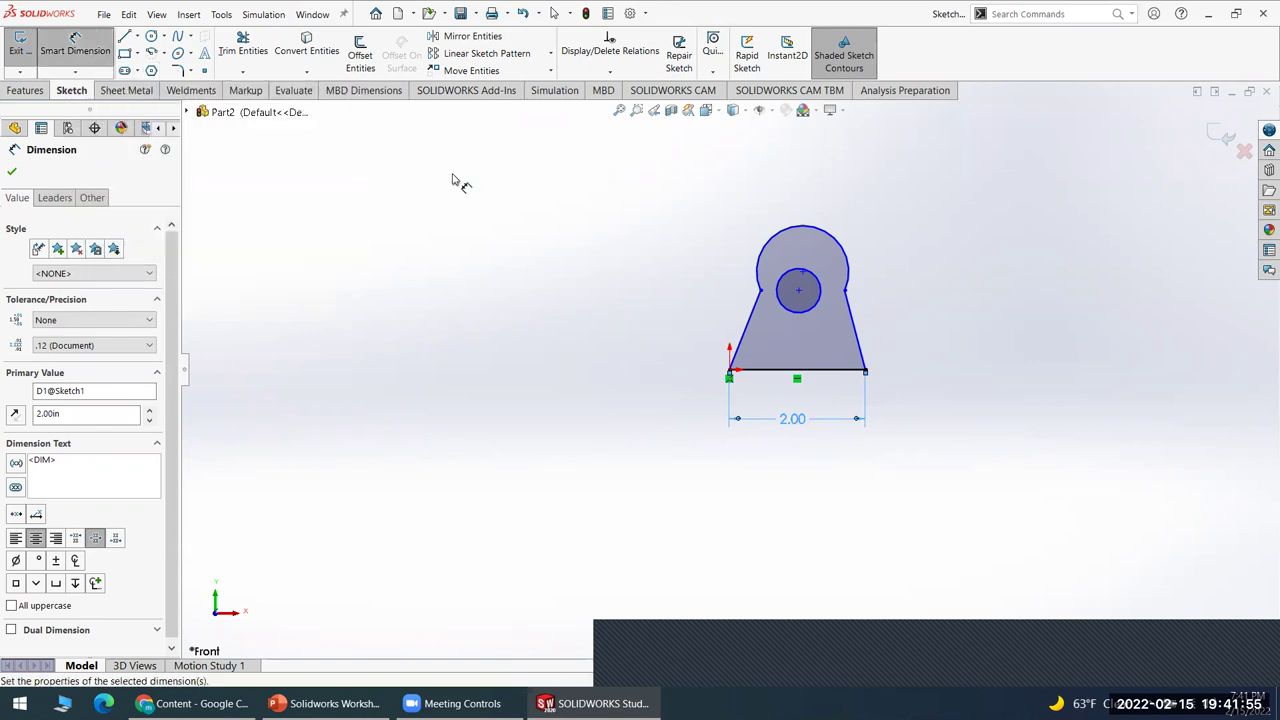
pyautogui.press('Escape')
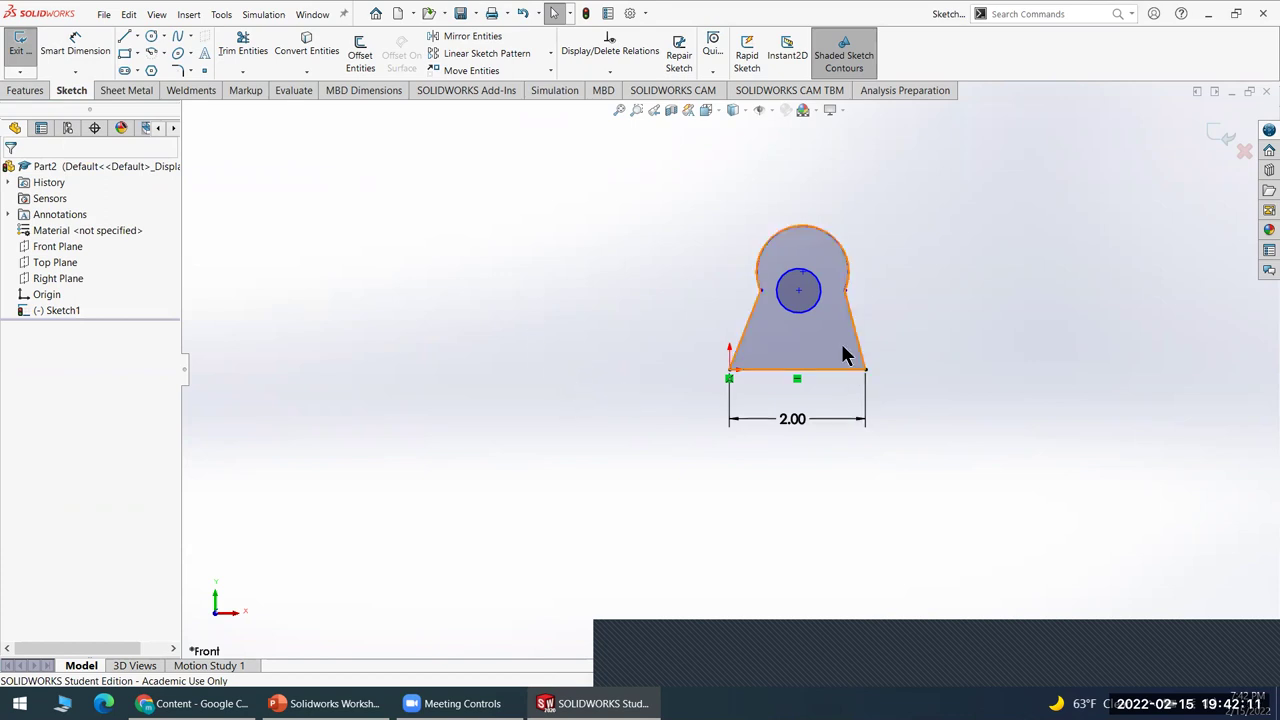
# - Make the top arc tangent to the left slanted line, then pull its right end upward
pyautogui.scroll(1, 848, 324)
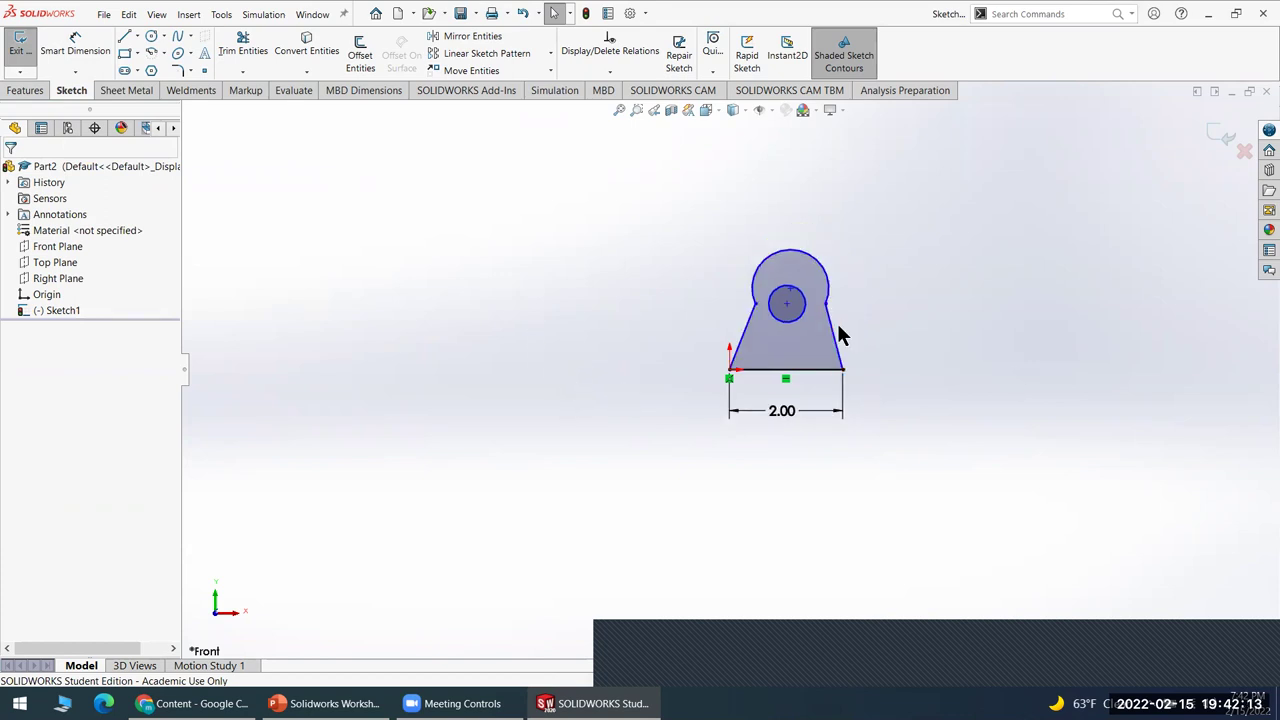
pyautogui.scroll(-5, 820, 325)
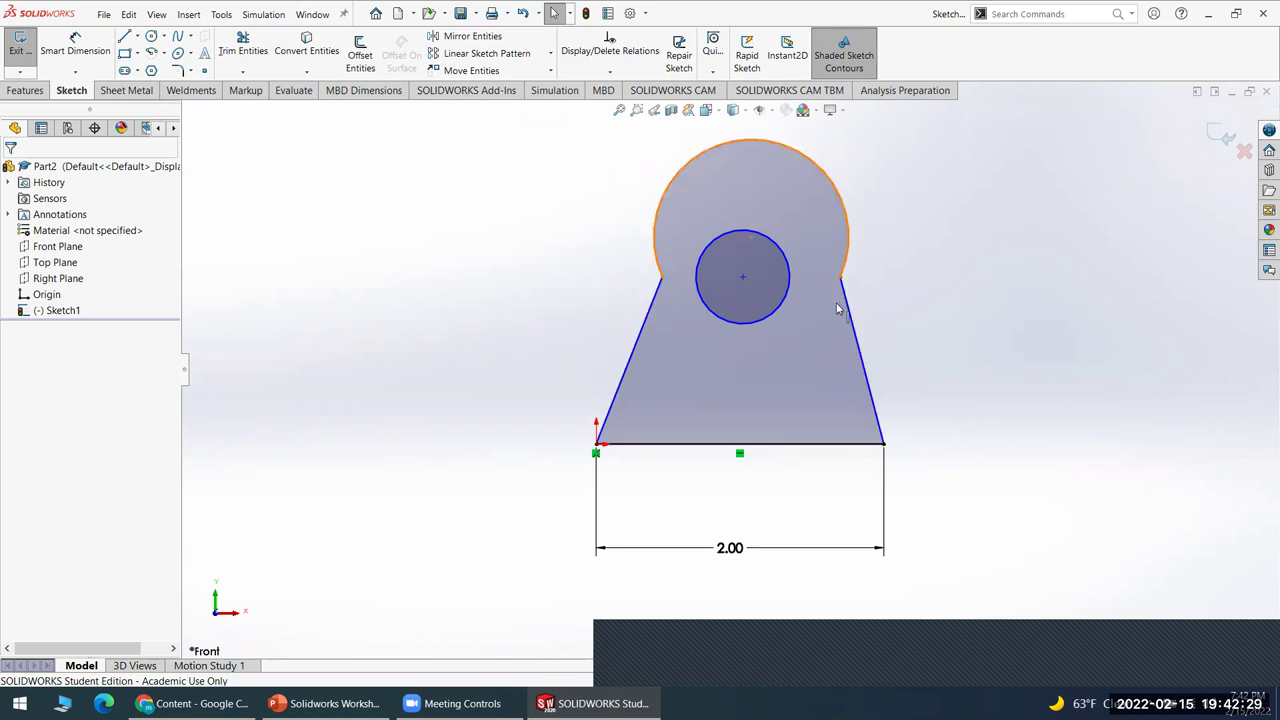
pyautogui.click(647, 318)
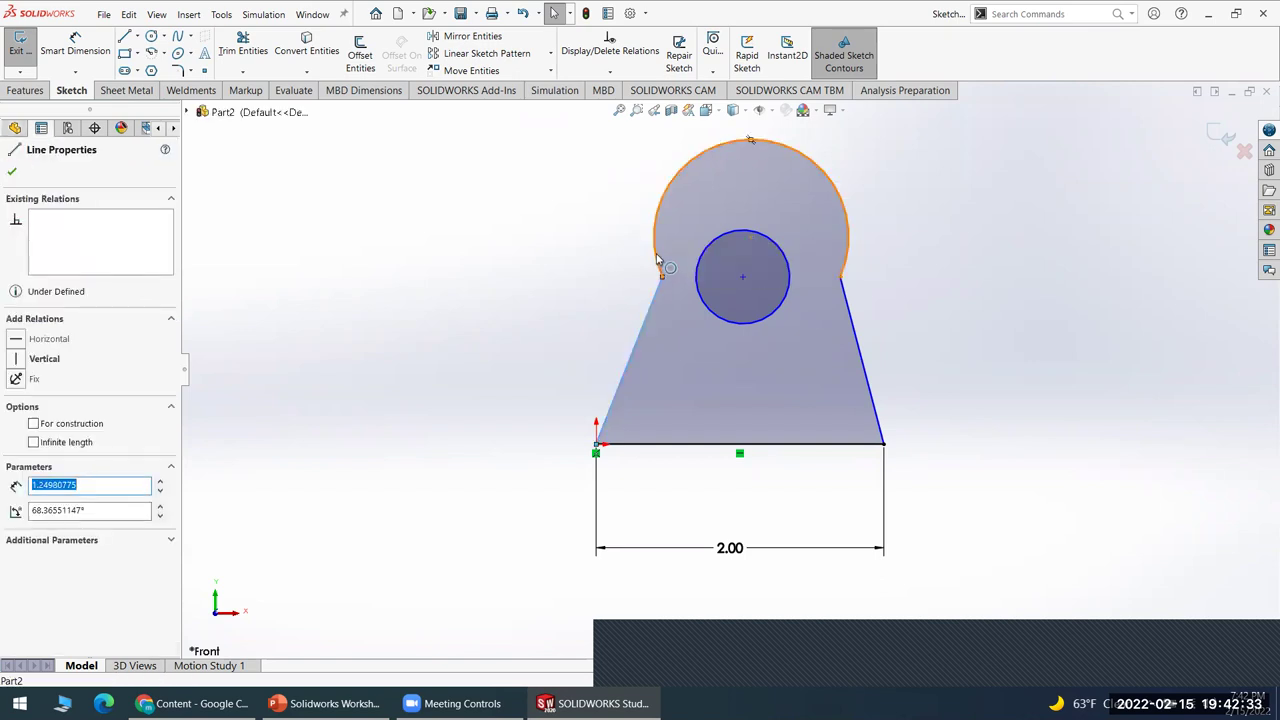
pyautogui.click(657, 262)
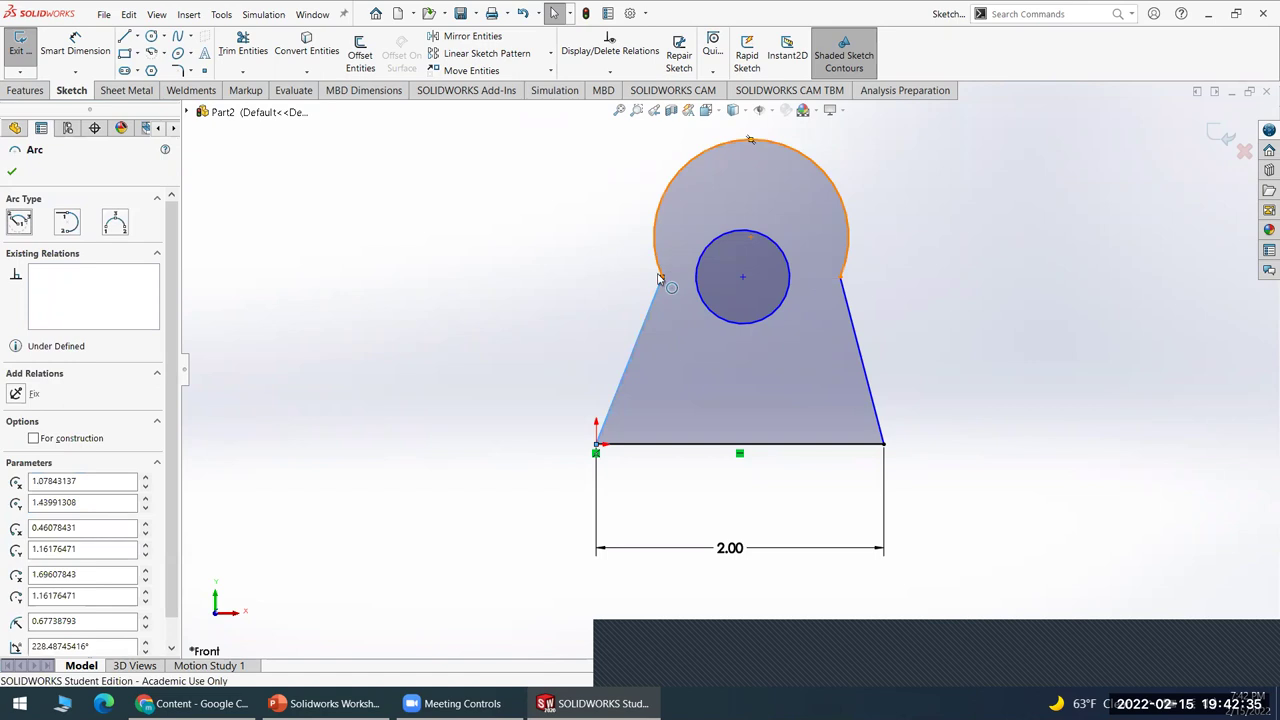
pyautogui.keyDown('ctrl'); pyautogui.click(660, 298); pyautogui.keyUp('ctrl')
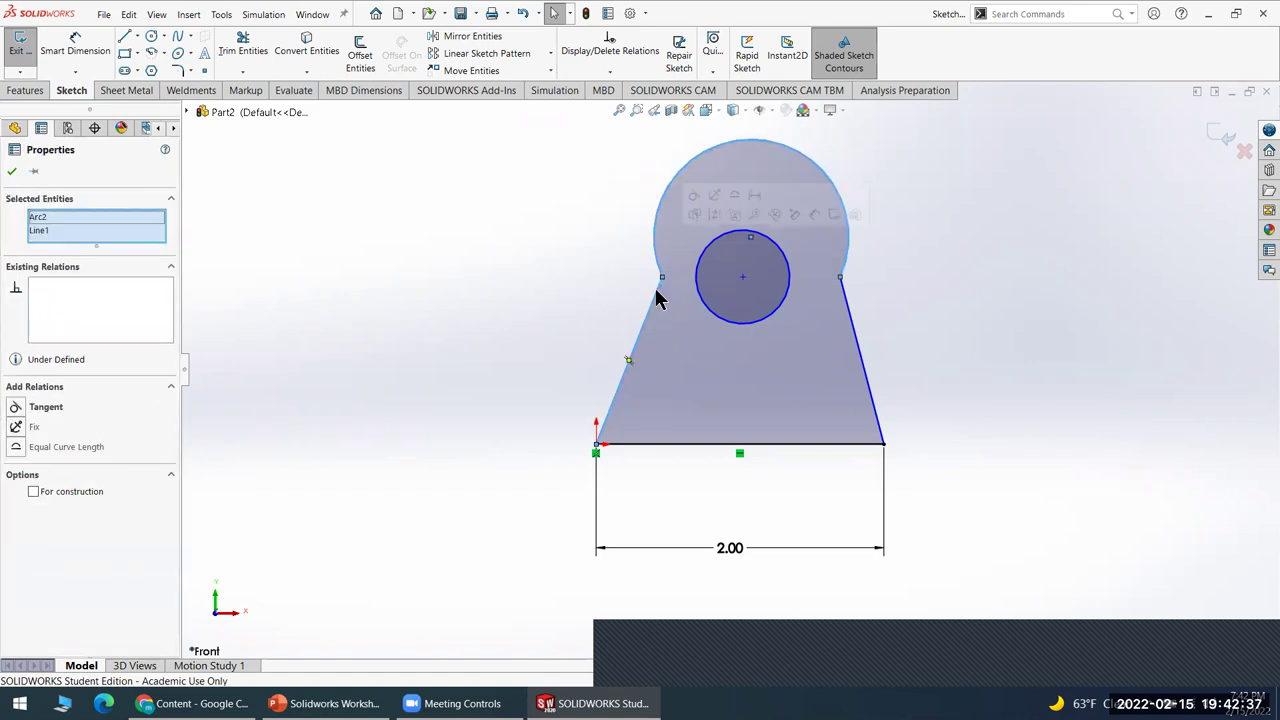
pyautogui.click(16, 407)
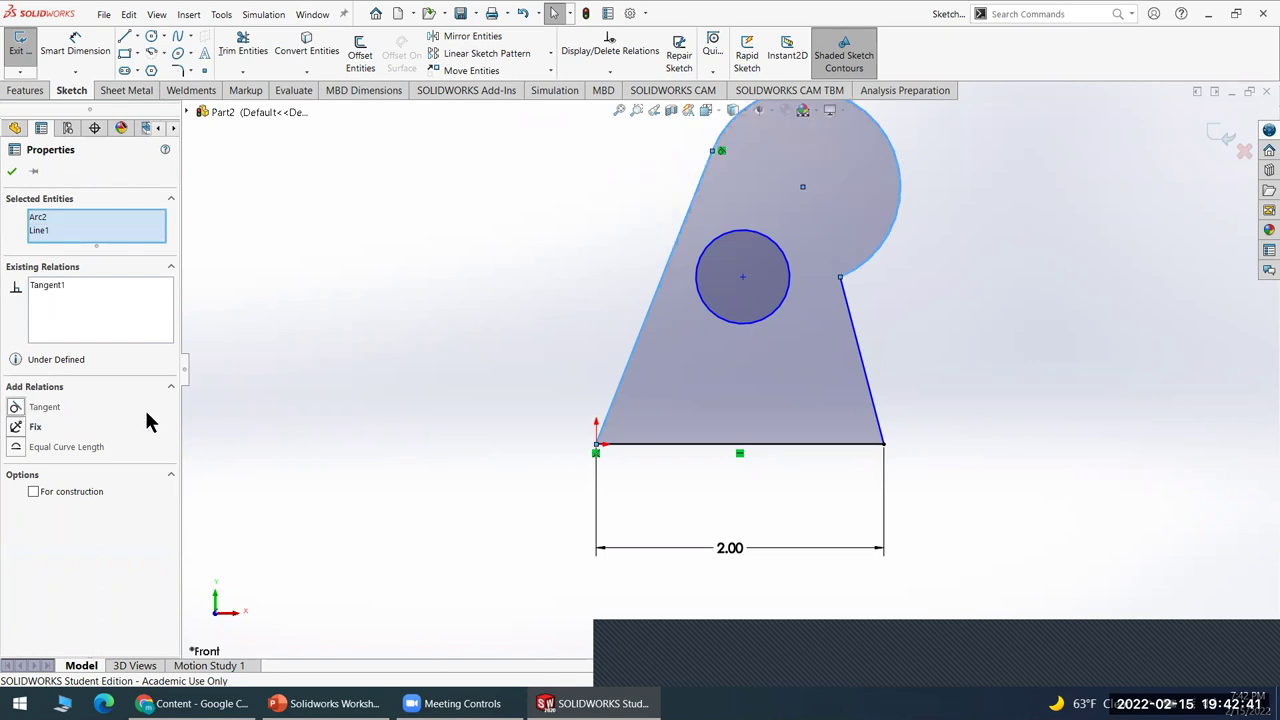
pyautogui.click(553, 335)
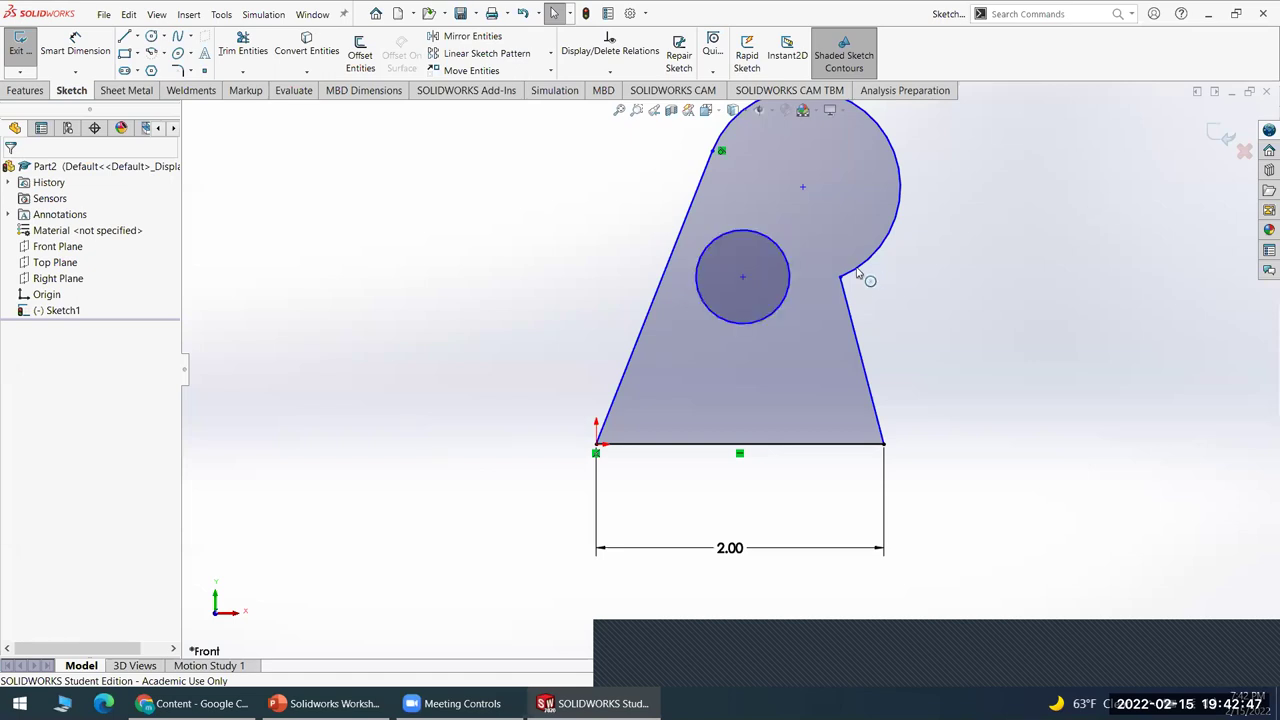
pyautogui.moveTo(840, 280); pyautogui.dragTo(1165, 172)
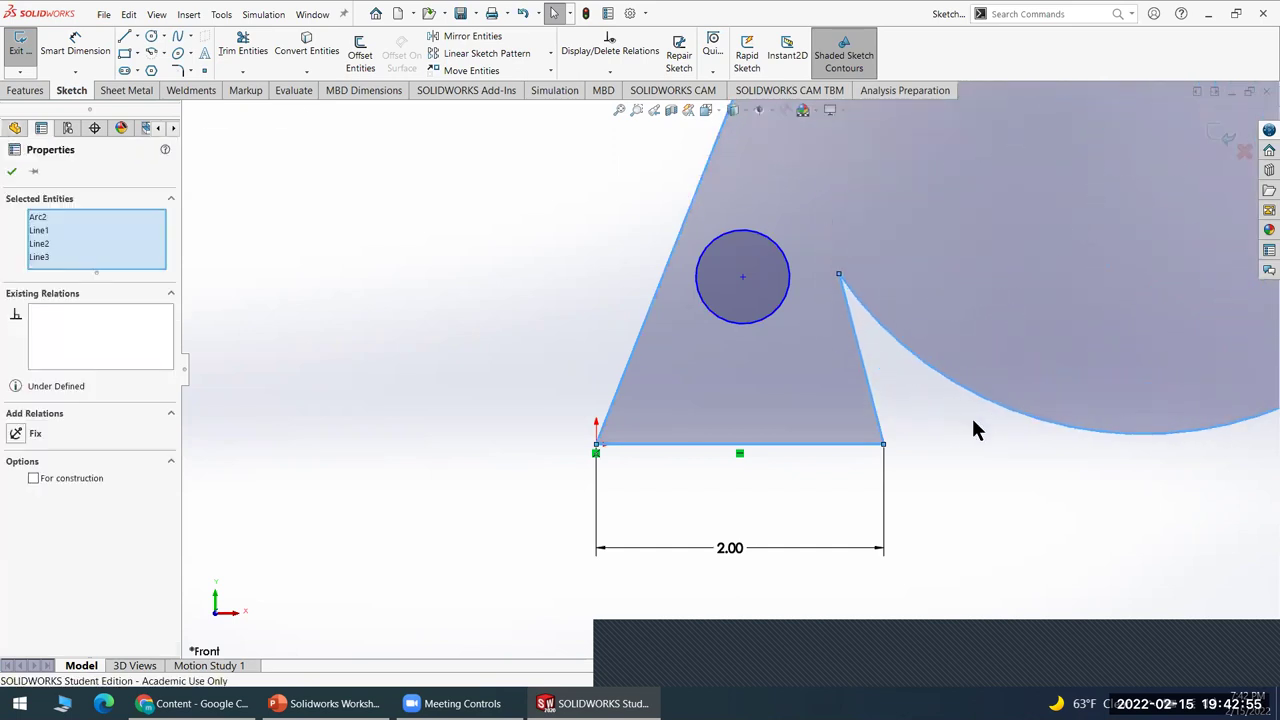
# - Add a Tangent relation between the top arc and the right slanted line
pyautogui.click(629, 257)
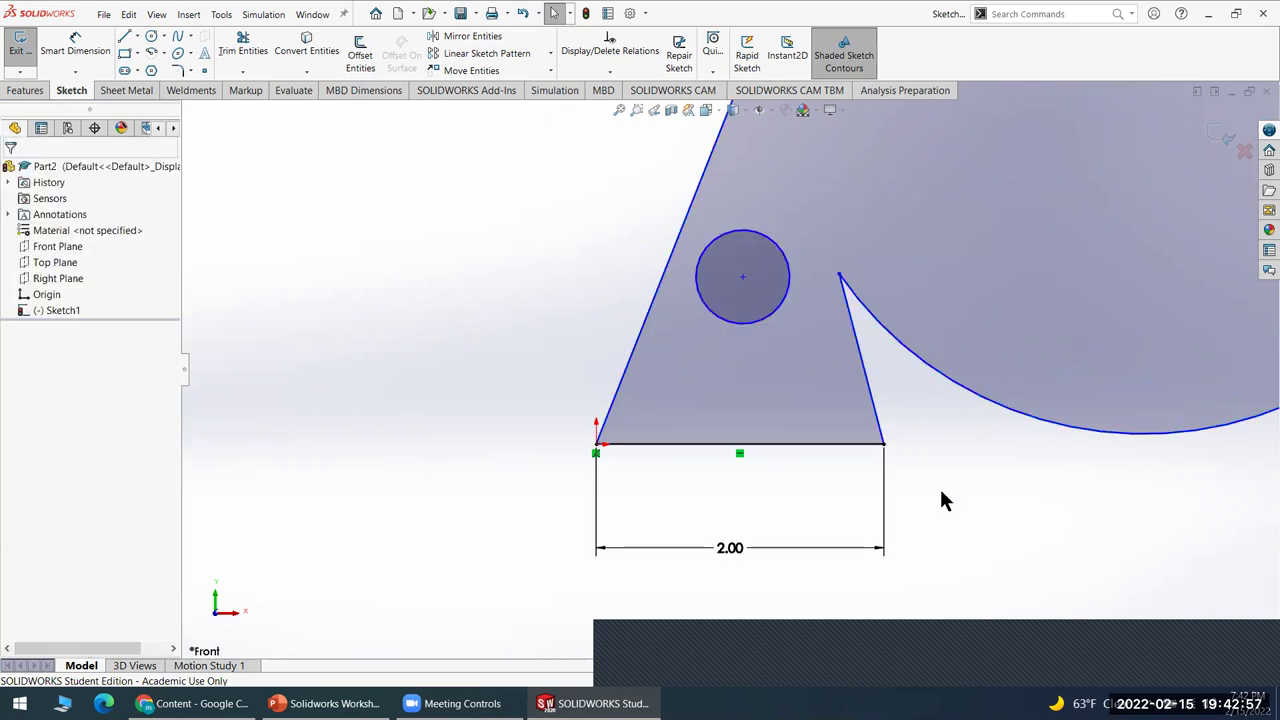
pyautogui.click(862, 348)
pyautogui.click(877, 316)
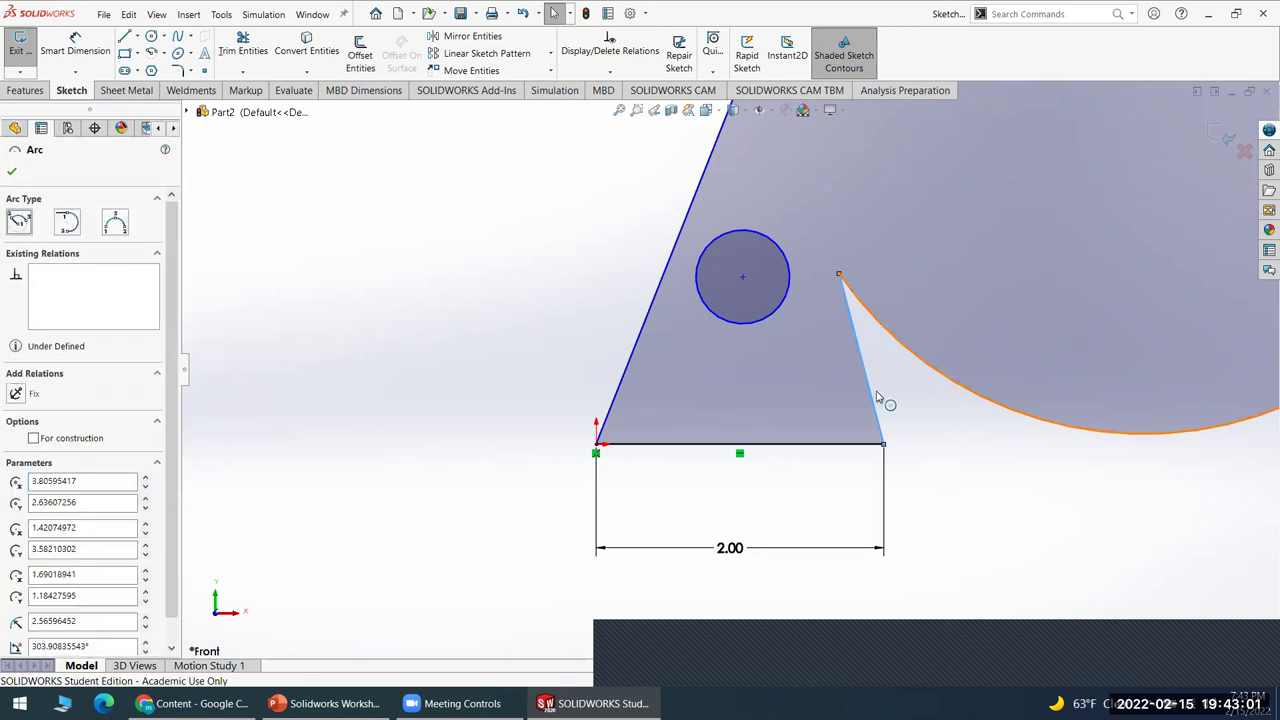
pyautogui.keyDown('ctrl'); pyautogui.click(877, 397); pyautogui.keyUp('ctrl')
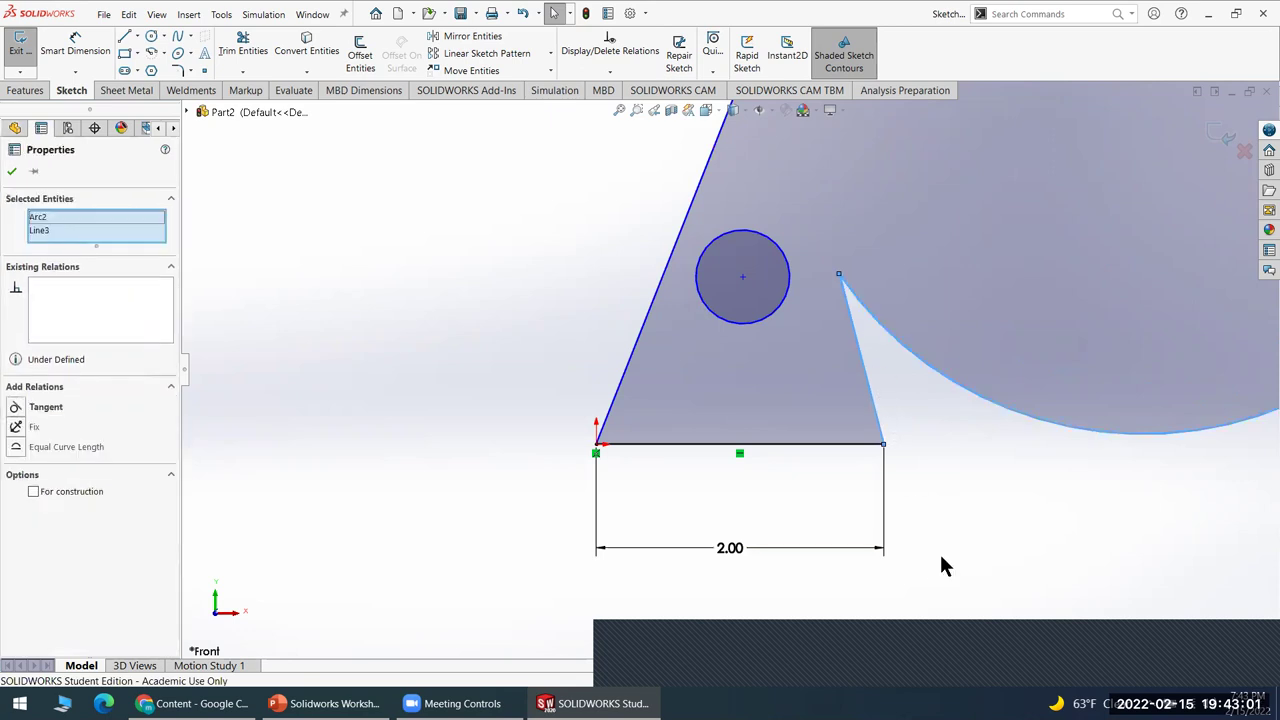
pyautogui.click(16, 409)
pyautogui.click(534, 300)
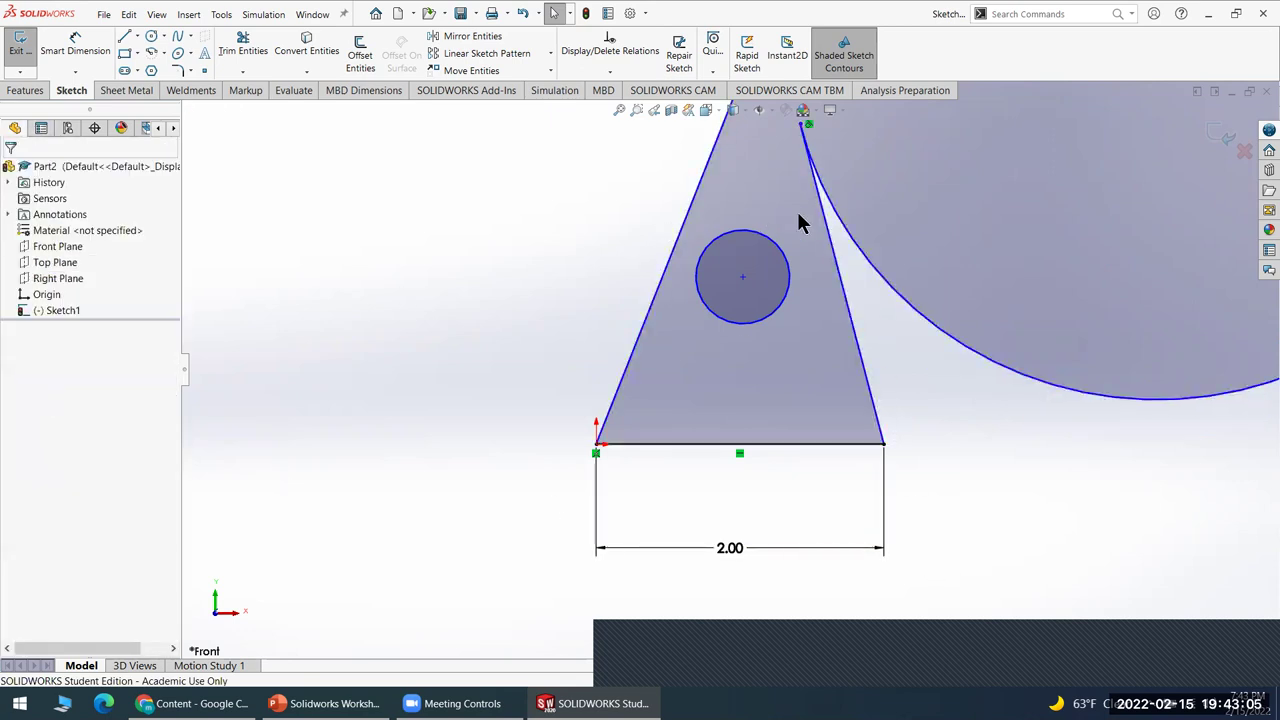
pyautogui.scroll(3, 812, 245)
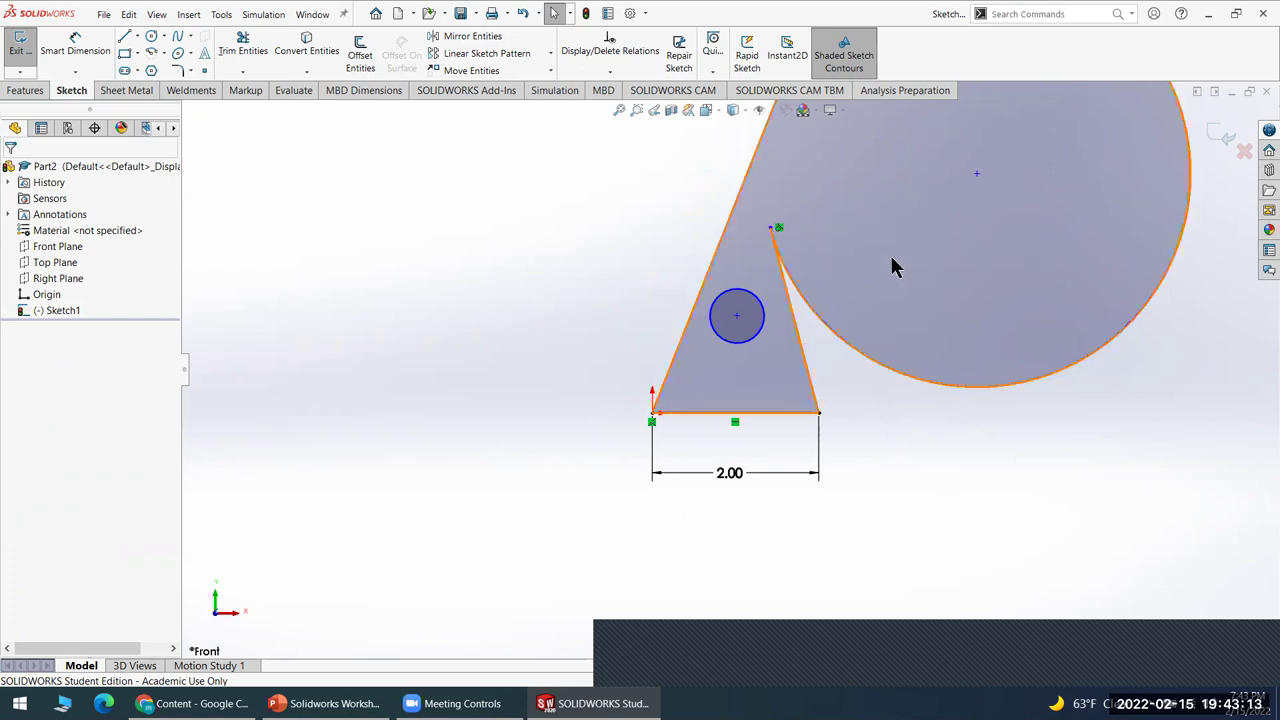
pyautogui.scroll(3, 1000, 210)
pyautogui.scroll(-2, 623, 289)
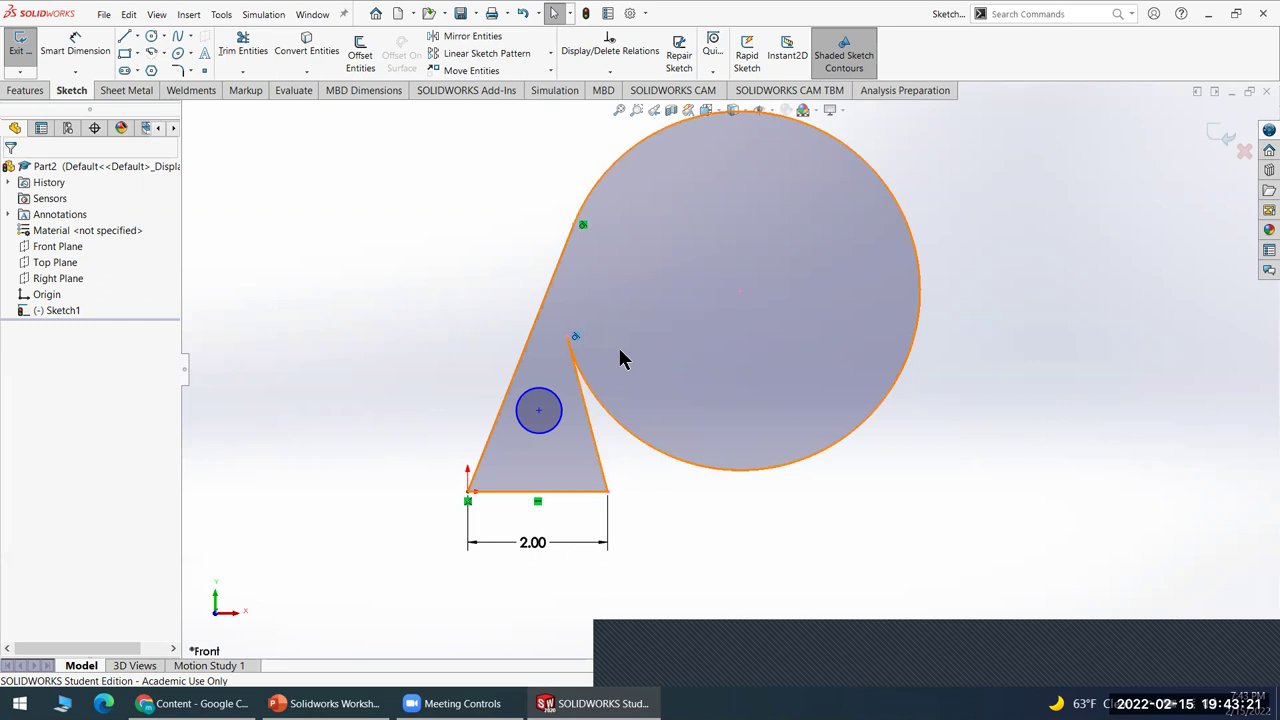
# - Move the arc centre left and reapply tangency between the arc and the right line
pyautogui.moveTo(740, 295); pyautogui.dragTo(789, 471)
pyautogui.click(789, 471)
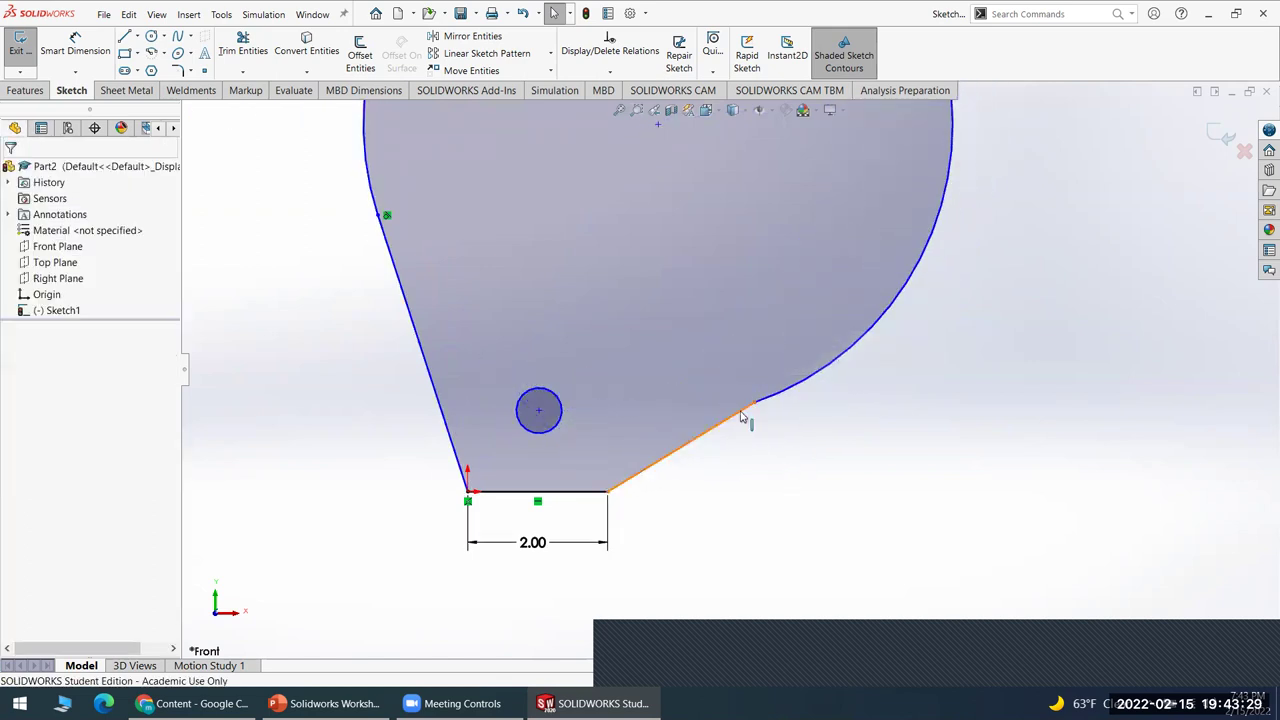
pyautogui.click(765, 415)
pyautogui.keyDown('ctrl'); pyautogui.click(783, 393); pyautogui.keyUp('ctrl')
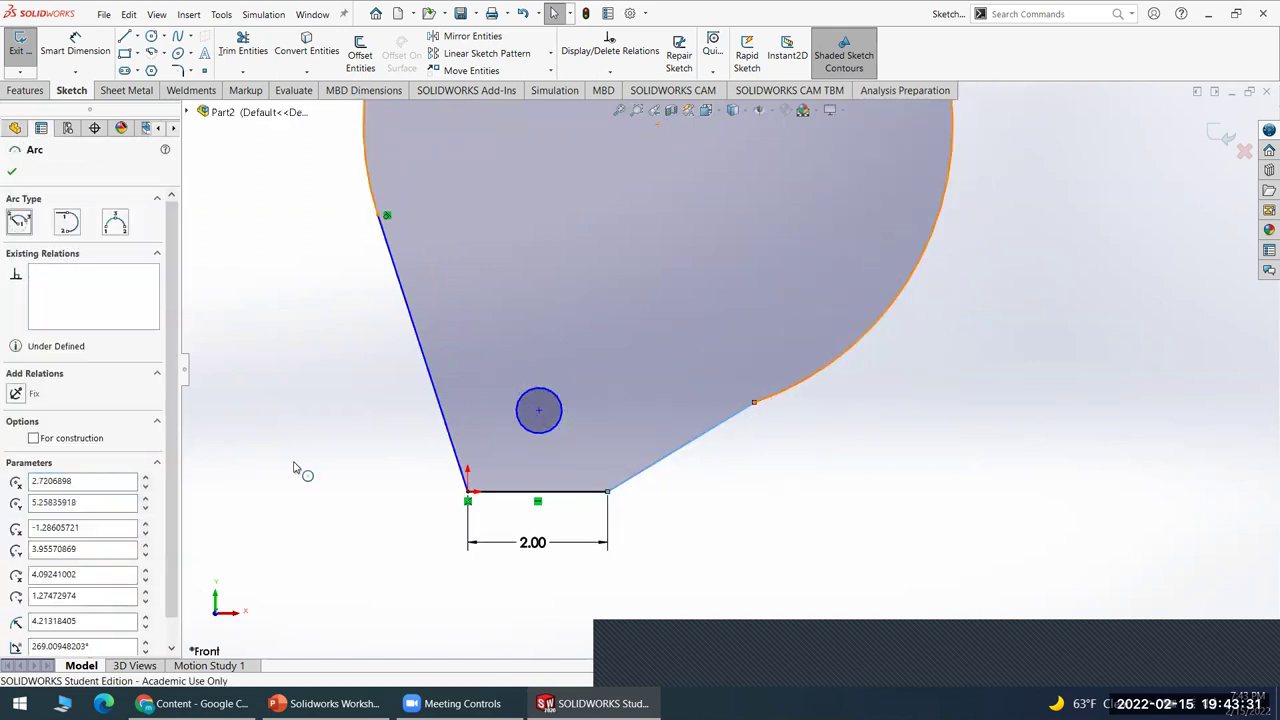
pyautogui.click(15, 408)
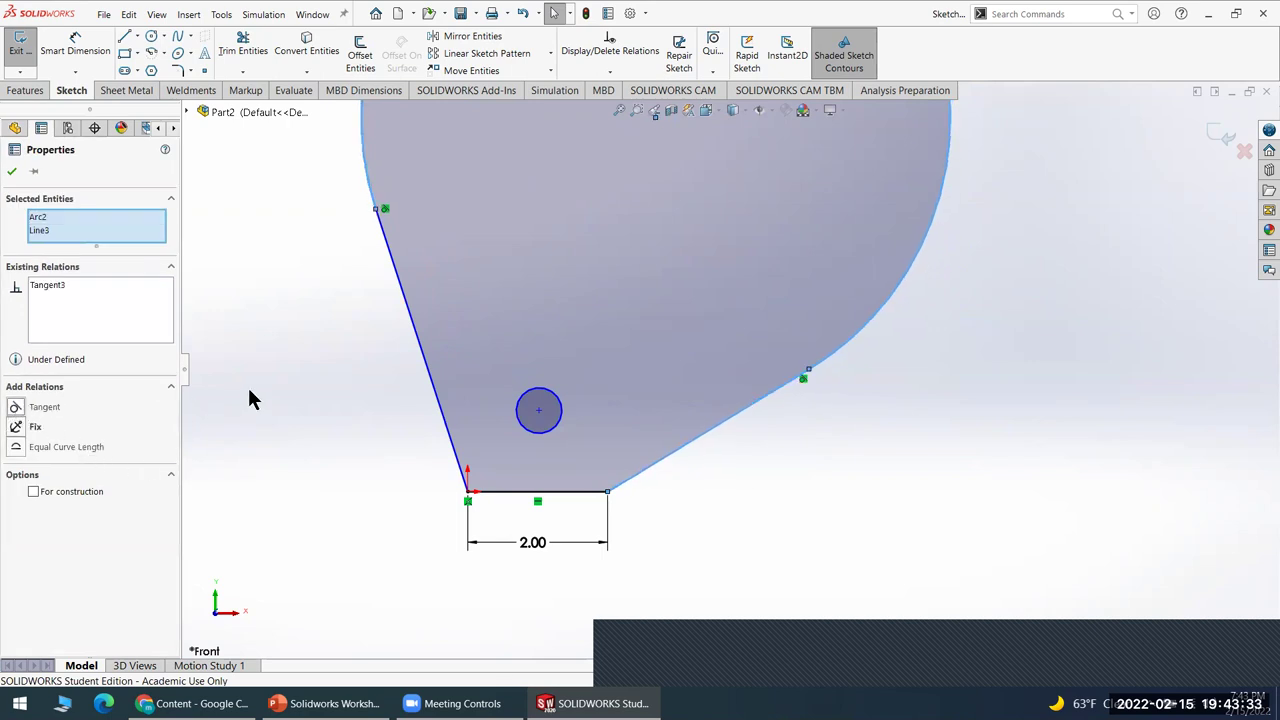
pyautogui.click(783, 468)
# - Drag the arc centre to resize the teardrop profile, ending with a smaller shape
pyautogui.press('z')
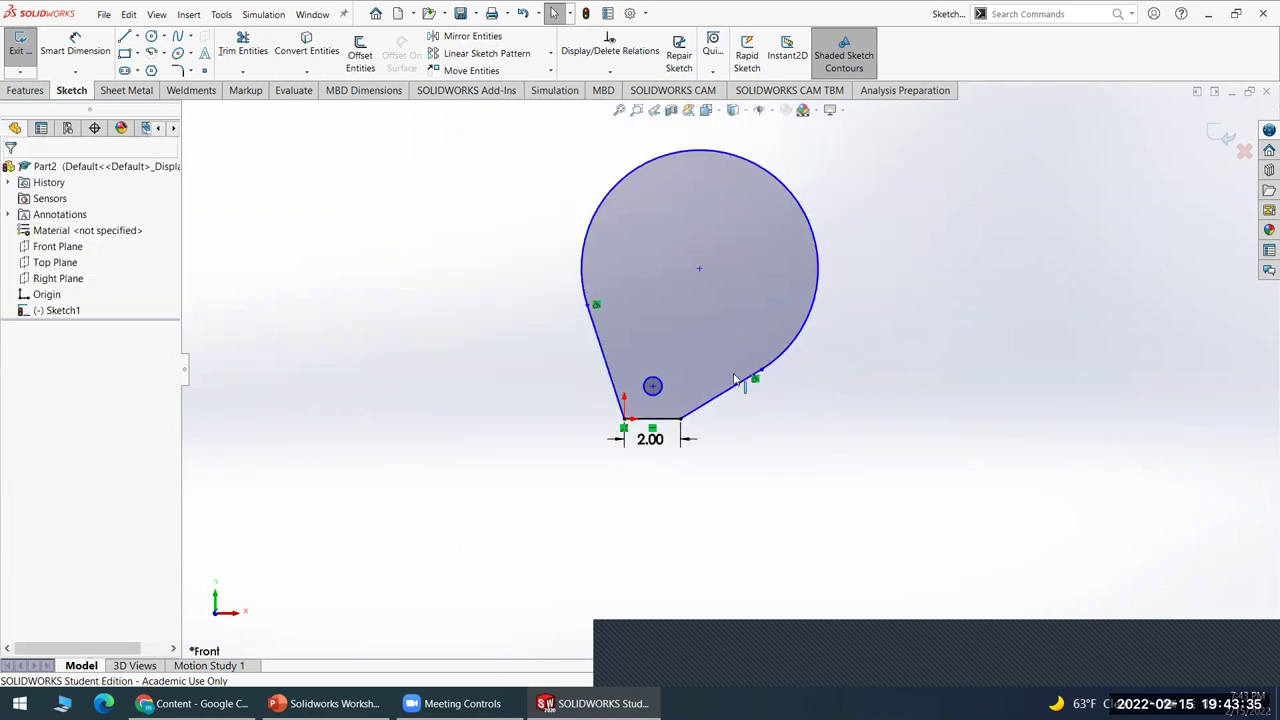
pyautogui.moveTo(699, 269)
pyautogui.mouseDown()
pyautogui.moveTo(674, 346)
pyautogui.moveTo(694, 366)
pyautogui.moveTo(714, 326)
pyautogui.moveTo(743, 346)
pyautogui.moveTo(757, 337)
pyautogui.moveTo(747, 330)
pyautogui.moveTo(737, 340)
pyautogui.moveTo(762, 405)
pyautogui.mouseUp()
pyautogui.click(829, 414)
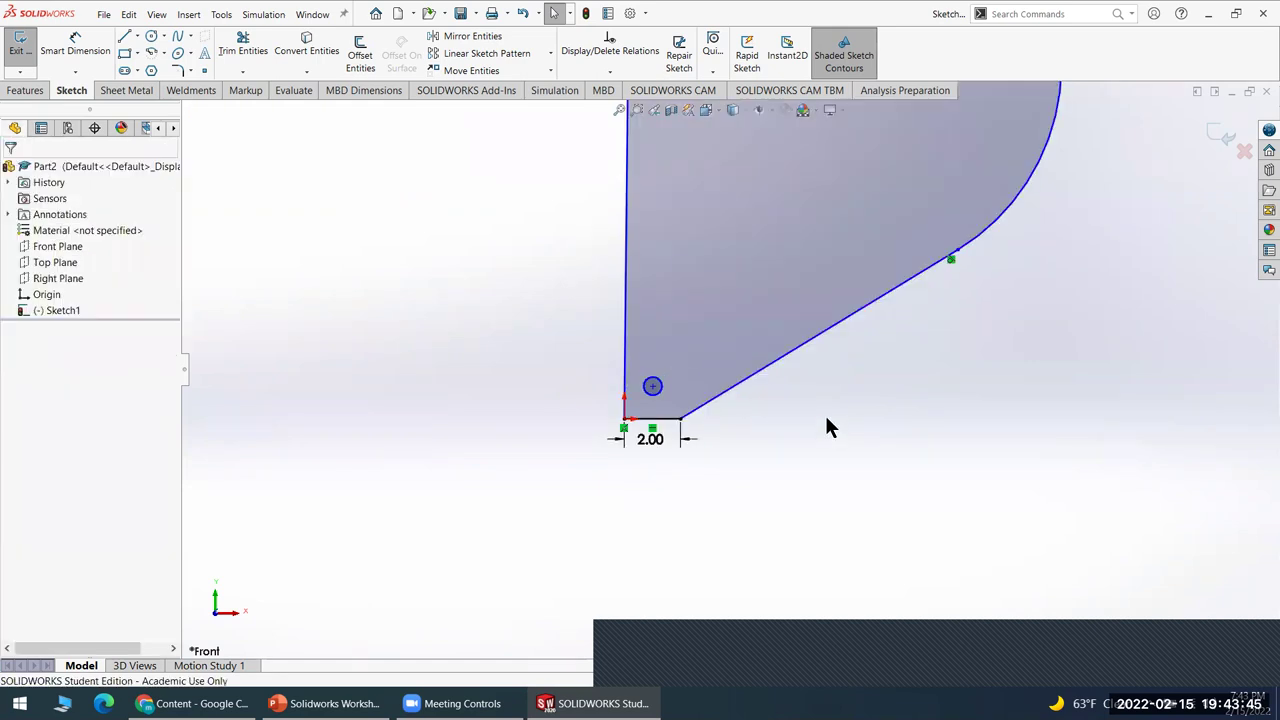
pyautogui.press('f')
pyautogui.moveTo(783, 231); pyautogui.dragTo(778, 300)
pyautogui.click(868, 366)
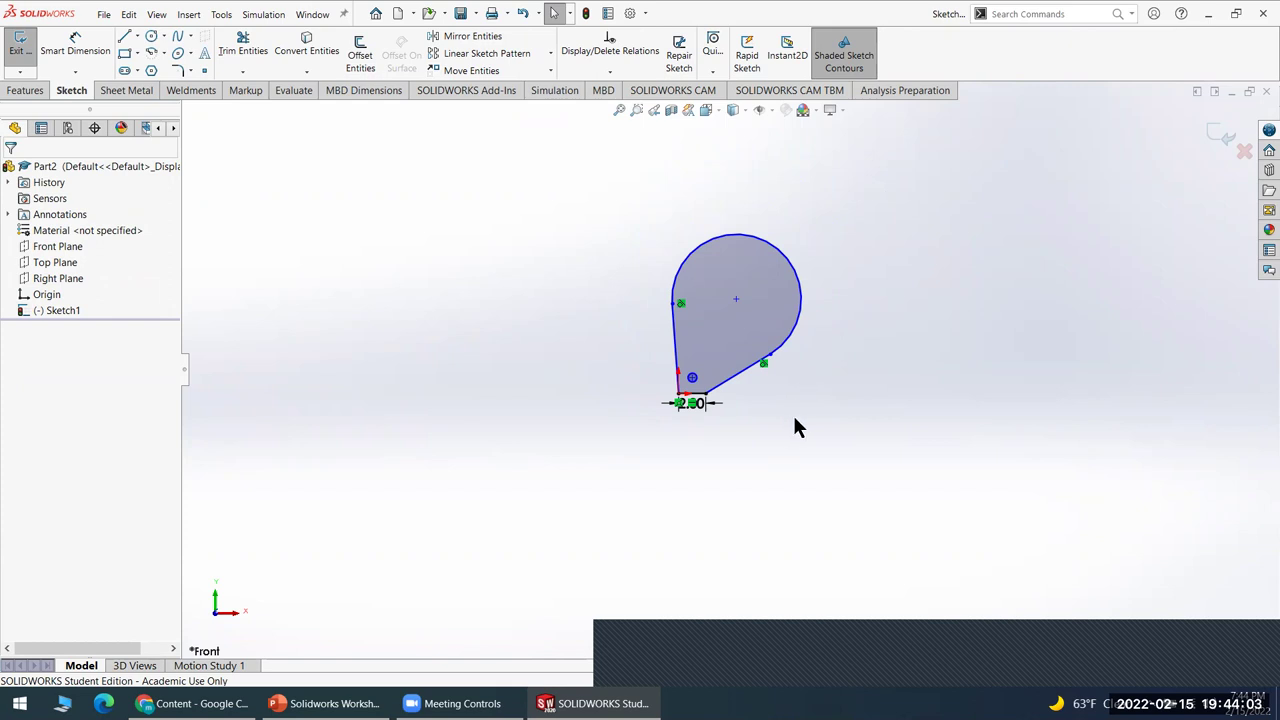
# - Compare the sketch against the clevis reference drawing slide in PowerPoint
pyautogui.scroll(-3, 750, 318)
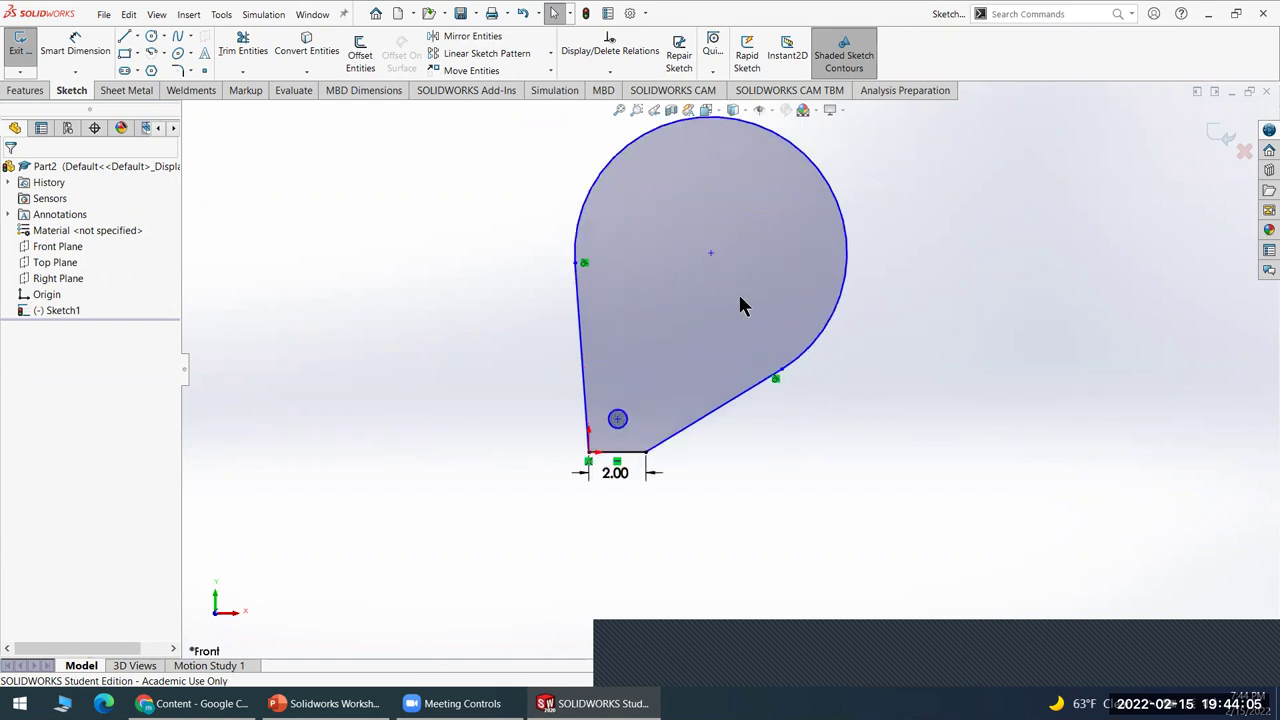
pyautogui.click(711, 253)
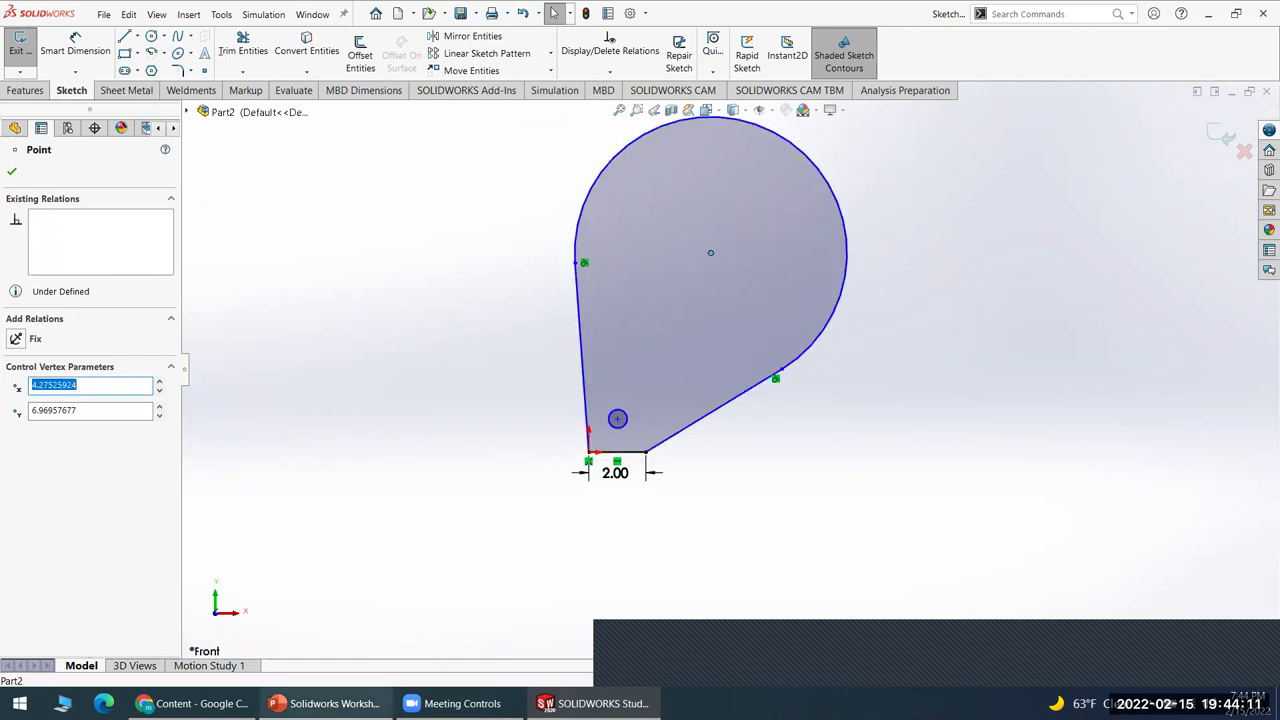
pyautogui.click(323, 703)
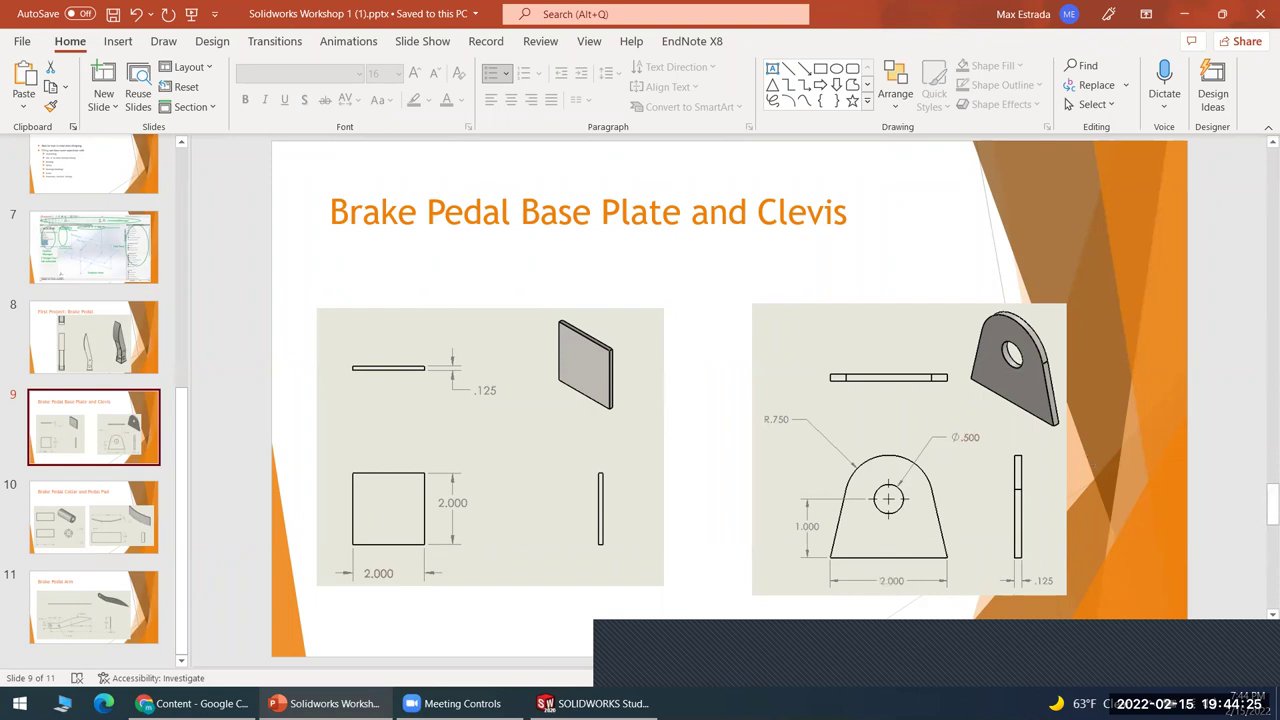
pyautogui.hotkey('alt', 'Tab')
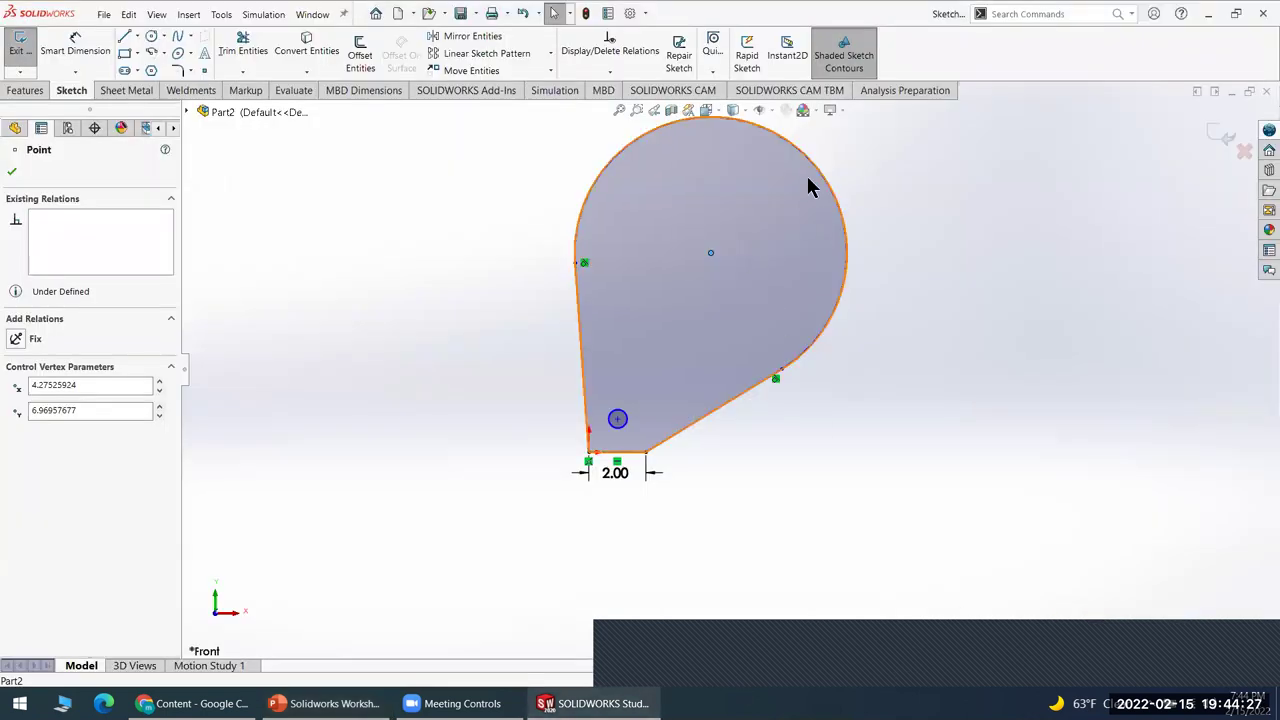
# - Add a Concentric relation between the top arc and the small hole circle
pyautogui.click(877, 197)
pyautogui.click(830, 193)
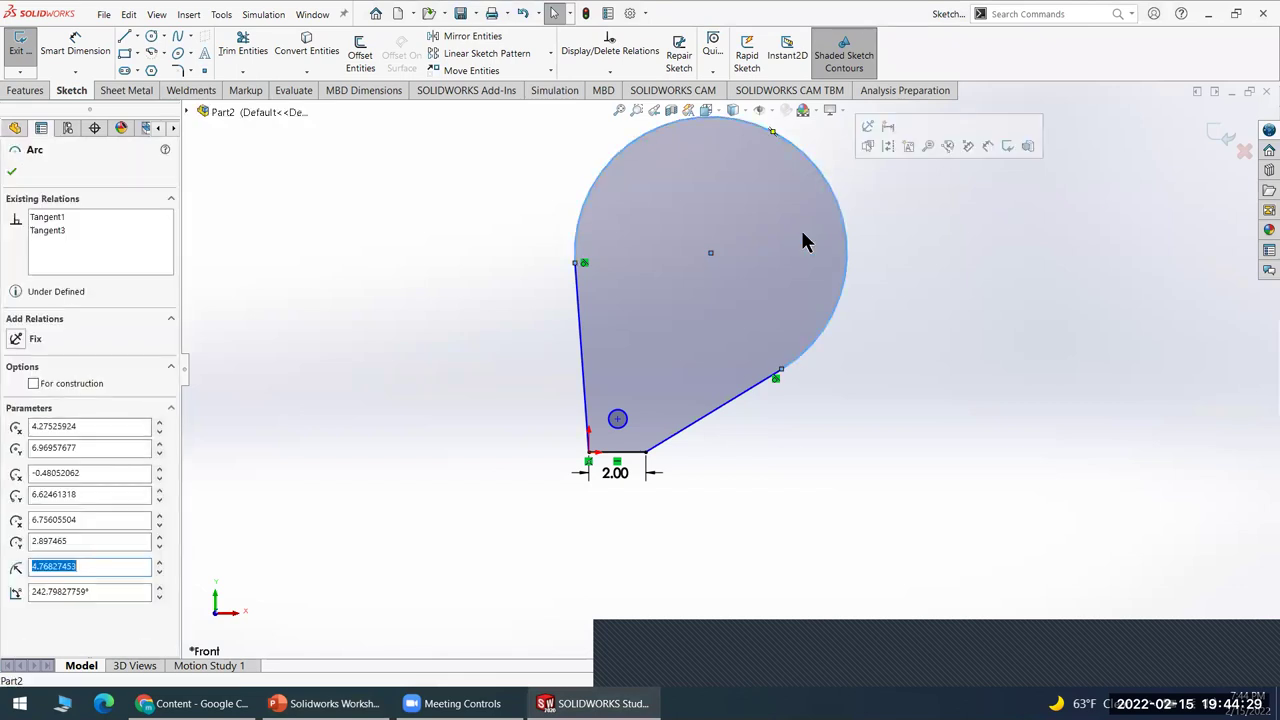
pyautogui.keyDown('ctrl'); pyautogui.click(619, 418); pyautogui.keyUp('ctrl')
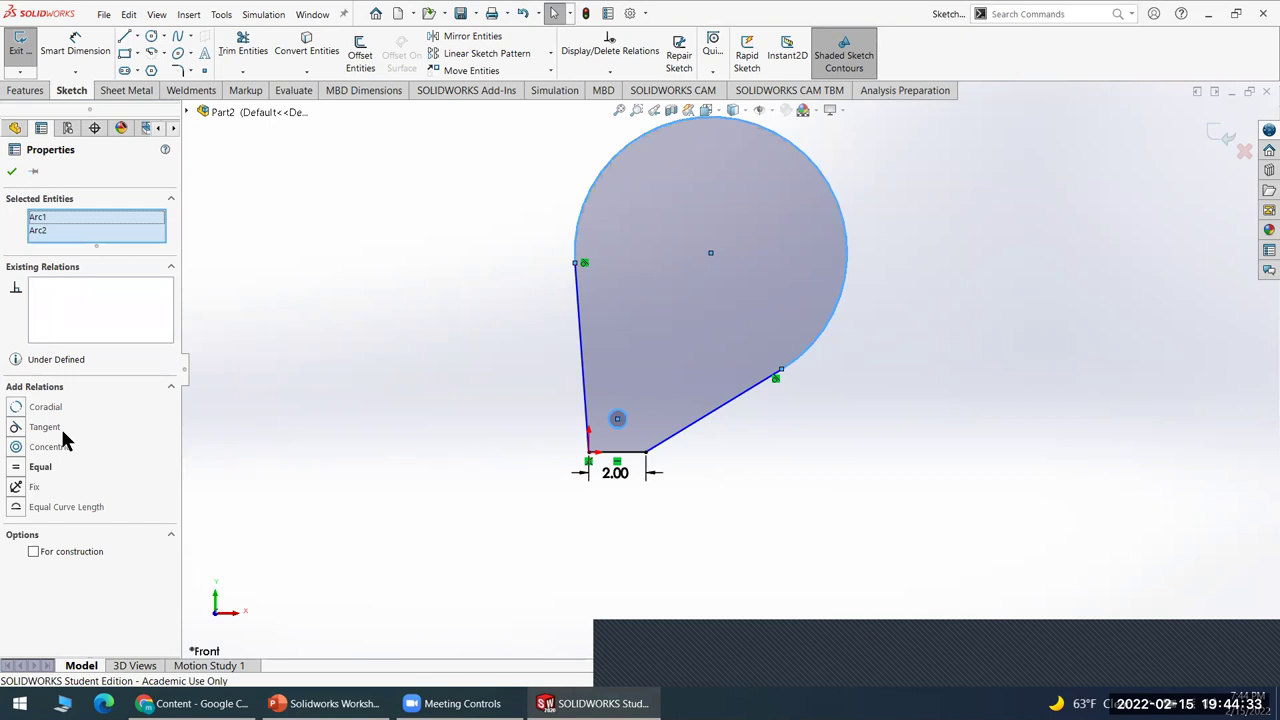
pyautogui.click(16, 452)
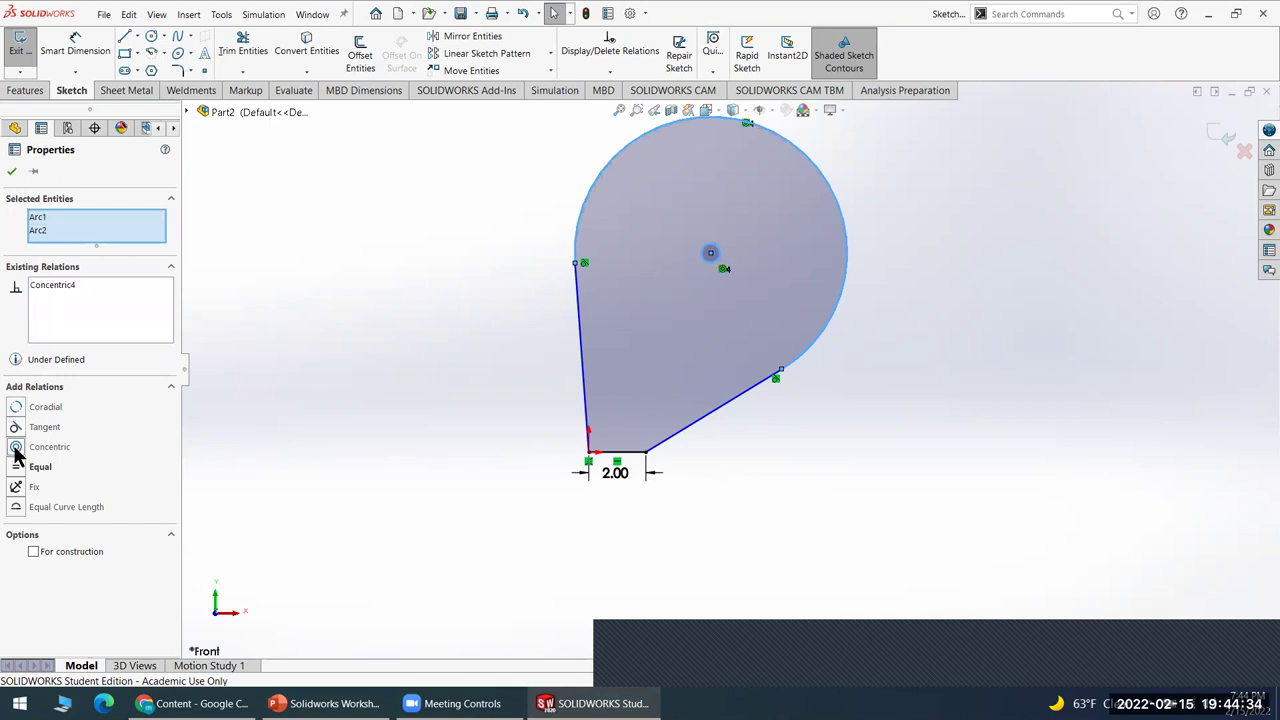
pyautogui.click(425, 462)
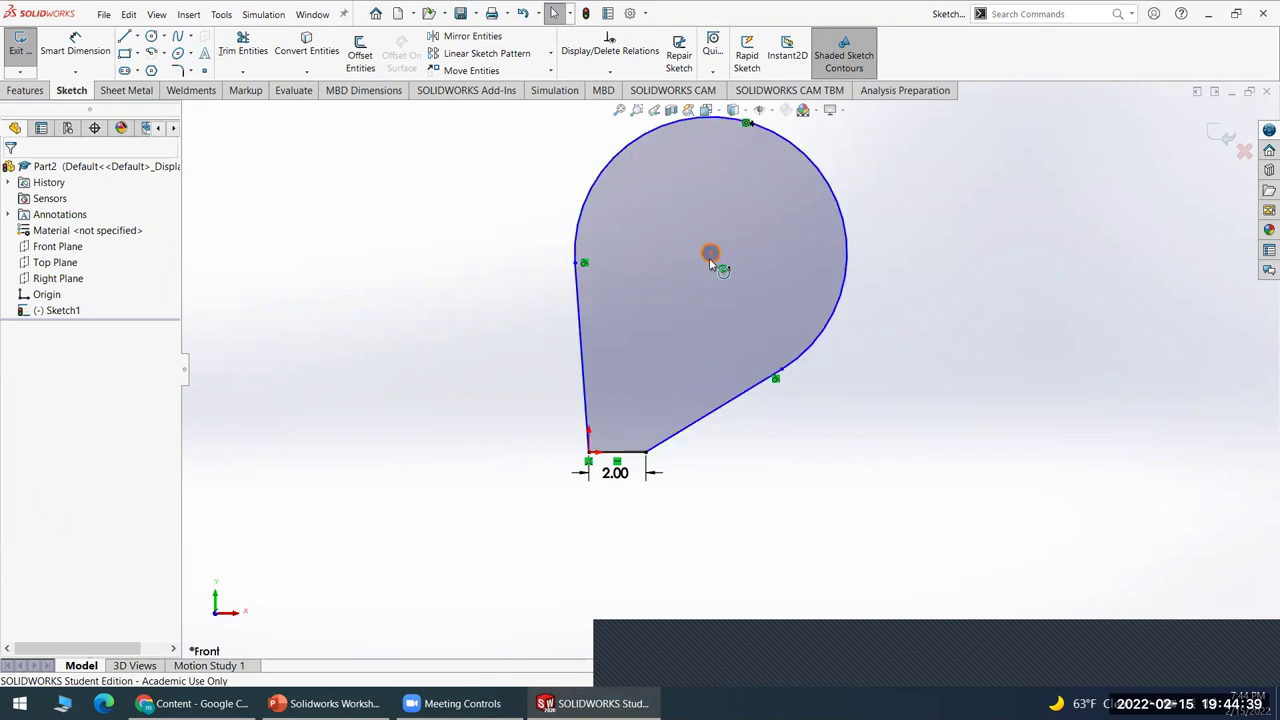
# - Shrink the rounded top by dragging the arc centre down-left, then check the reference slide
pyautogui.moveTo(710, 254)
pyautogui.mouseDown()
pyautogui.moveTo(615, 376)
pyautogui.moveTo(621, 410)
pyautogui.mouseUp()
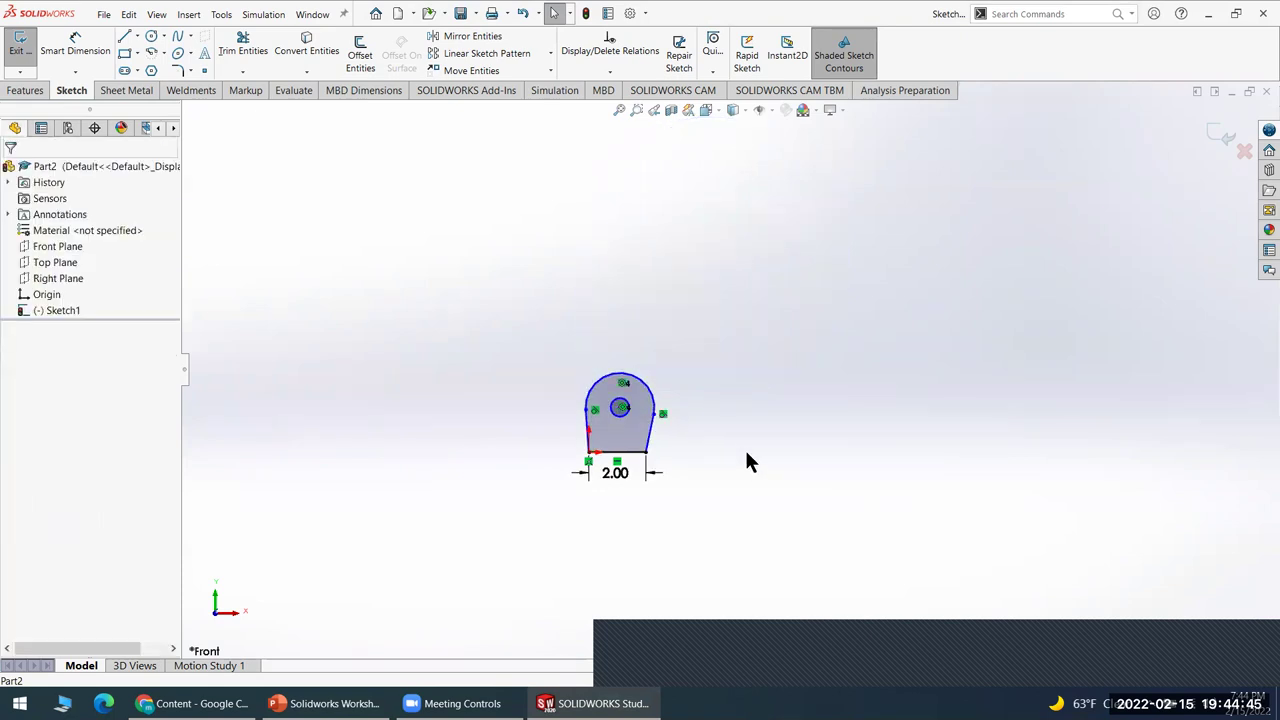
pyautogui.scroll(-2, 683, 440)
pyautogui.scroll(-5, 603, 437)
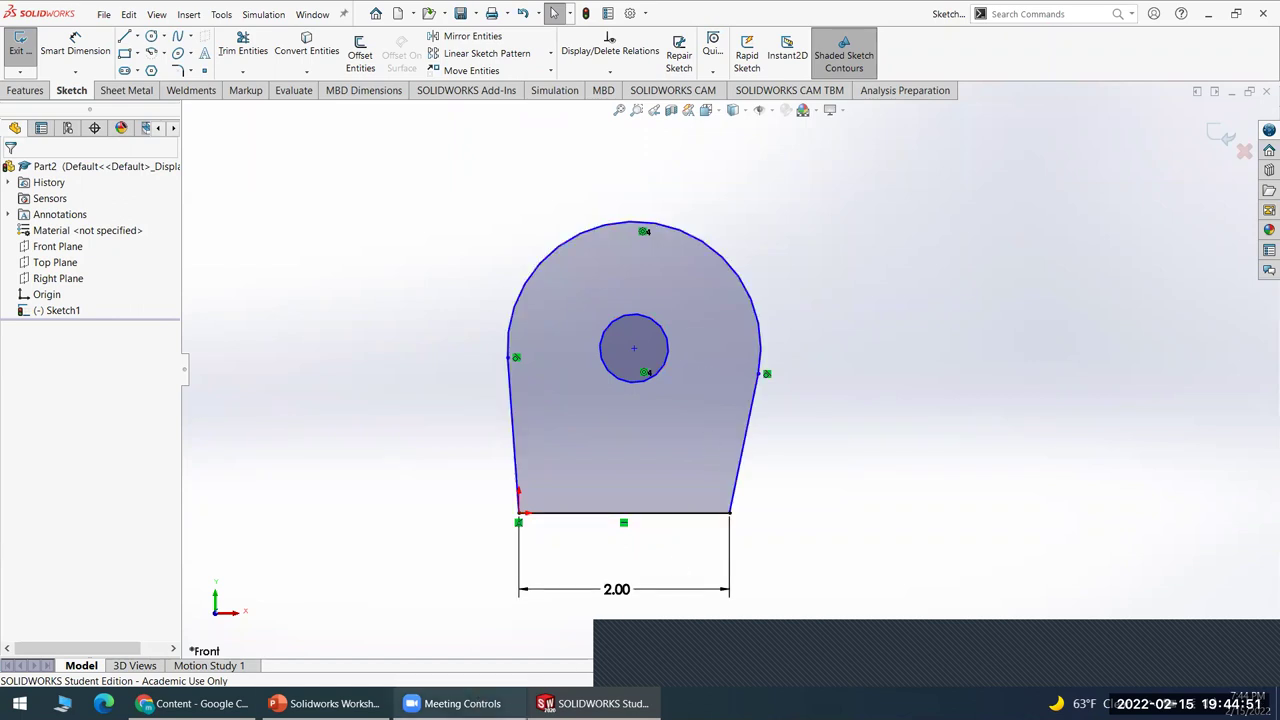
pyautogui.click(595, 703)
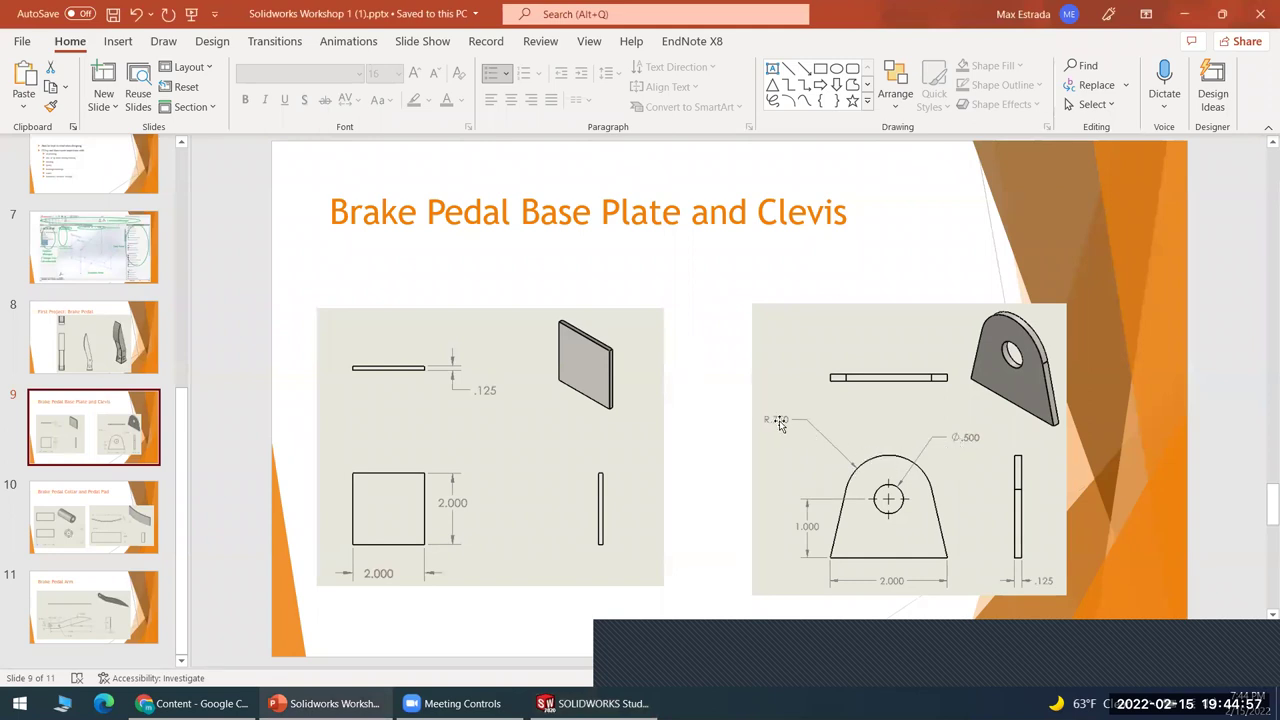
pyautogui.click(572, 700)
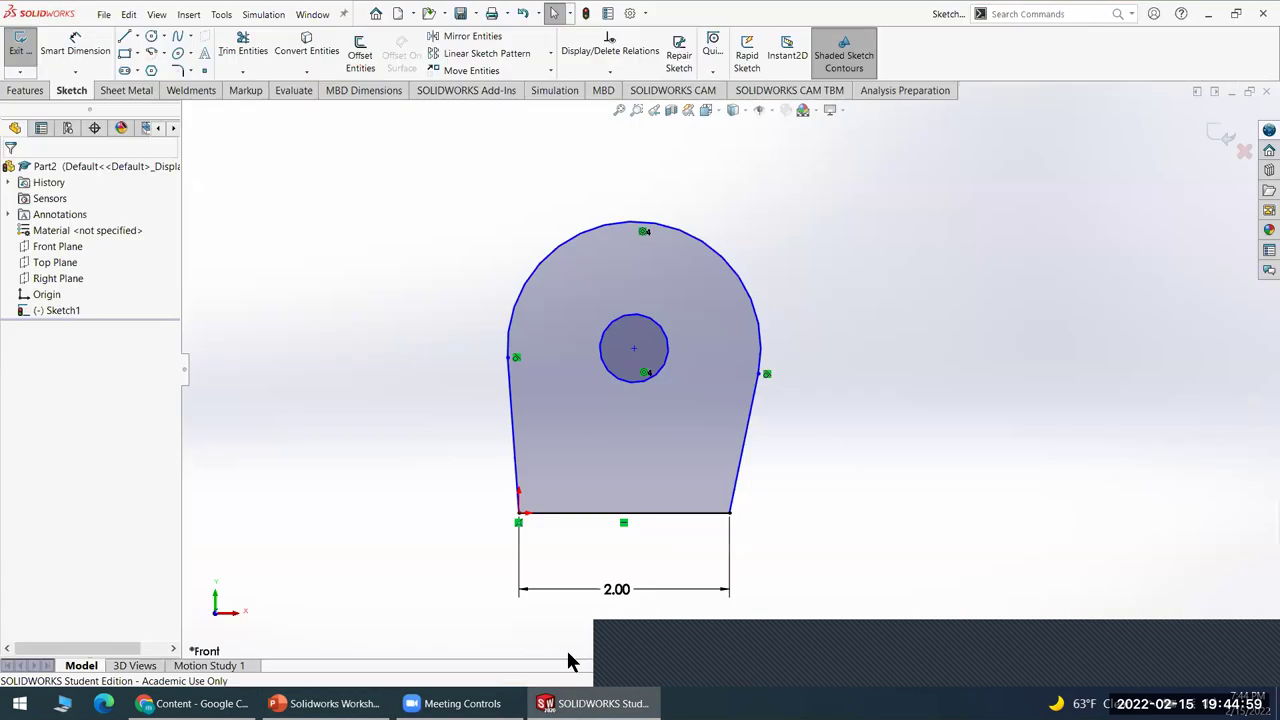
# - Smart-dimension the small hole to Ø.50 and the top arc radius to R.75
pyautogui.click(78, 50)
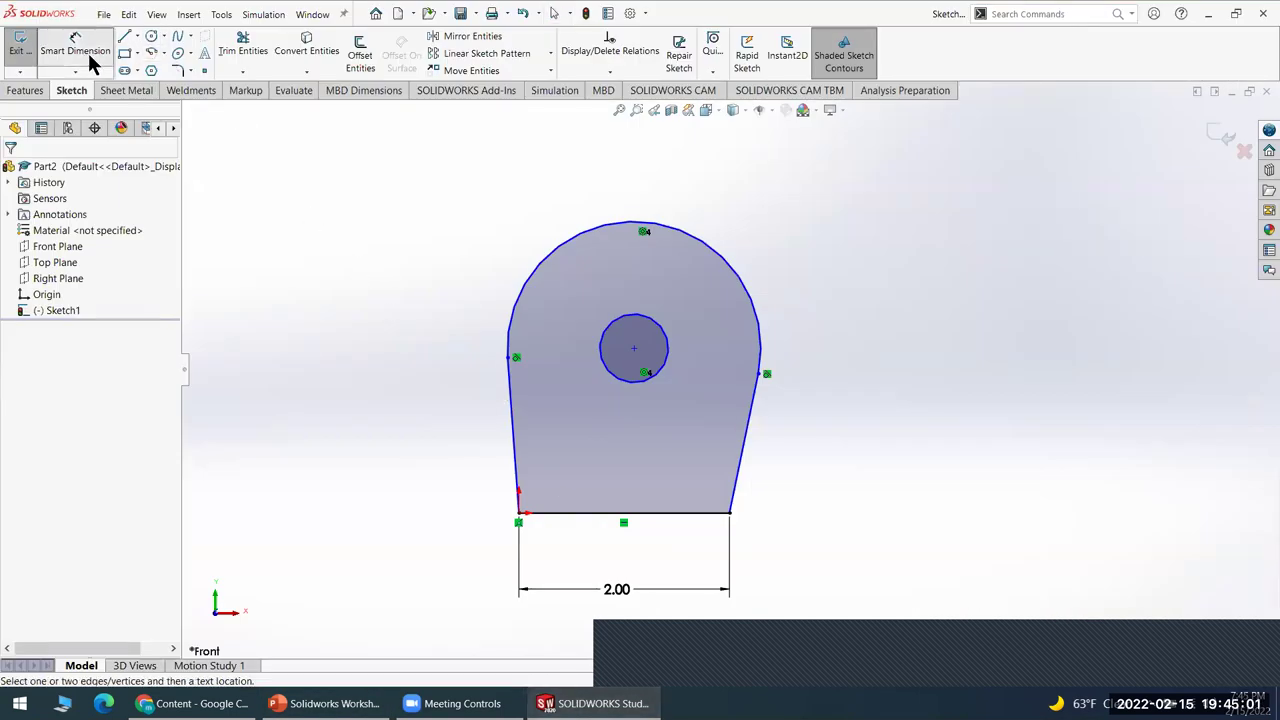
pyautogui.click(664, 330)
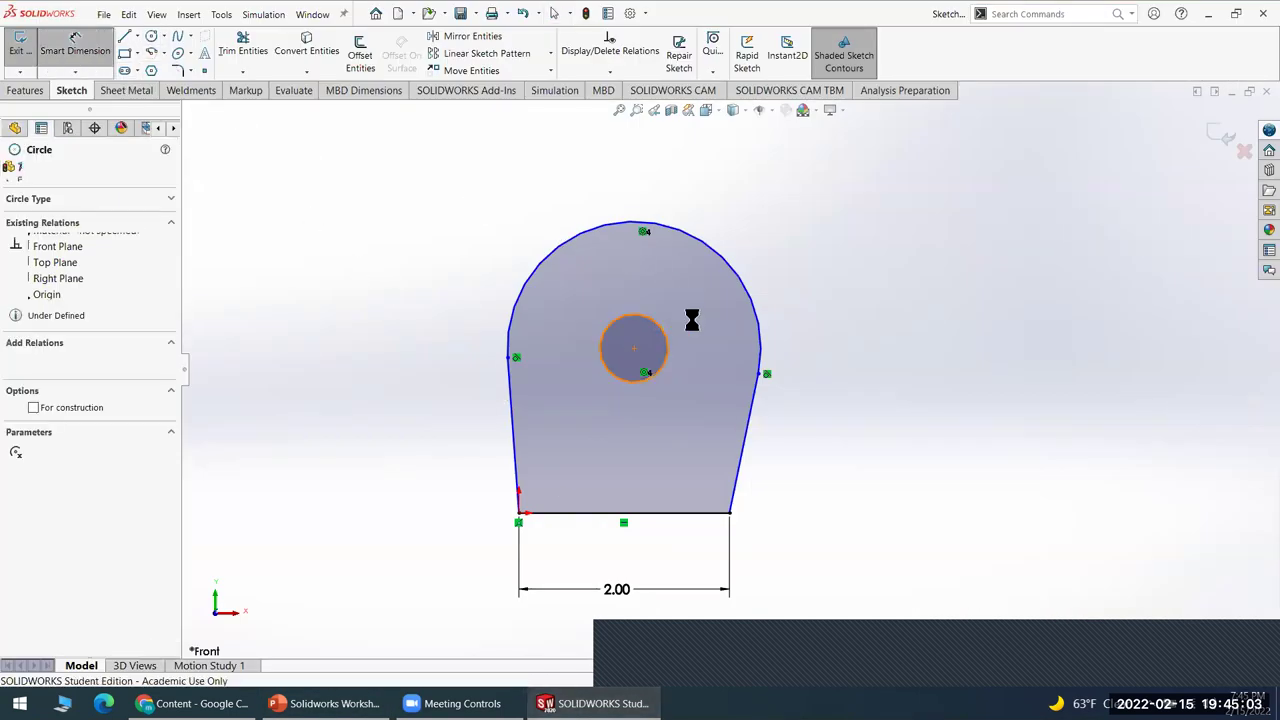
pyautogui.click(850, 300)
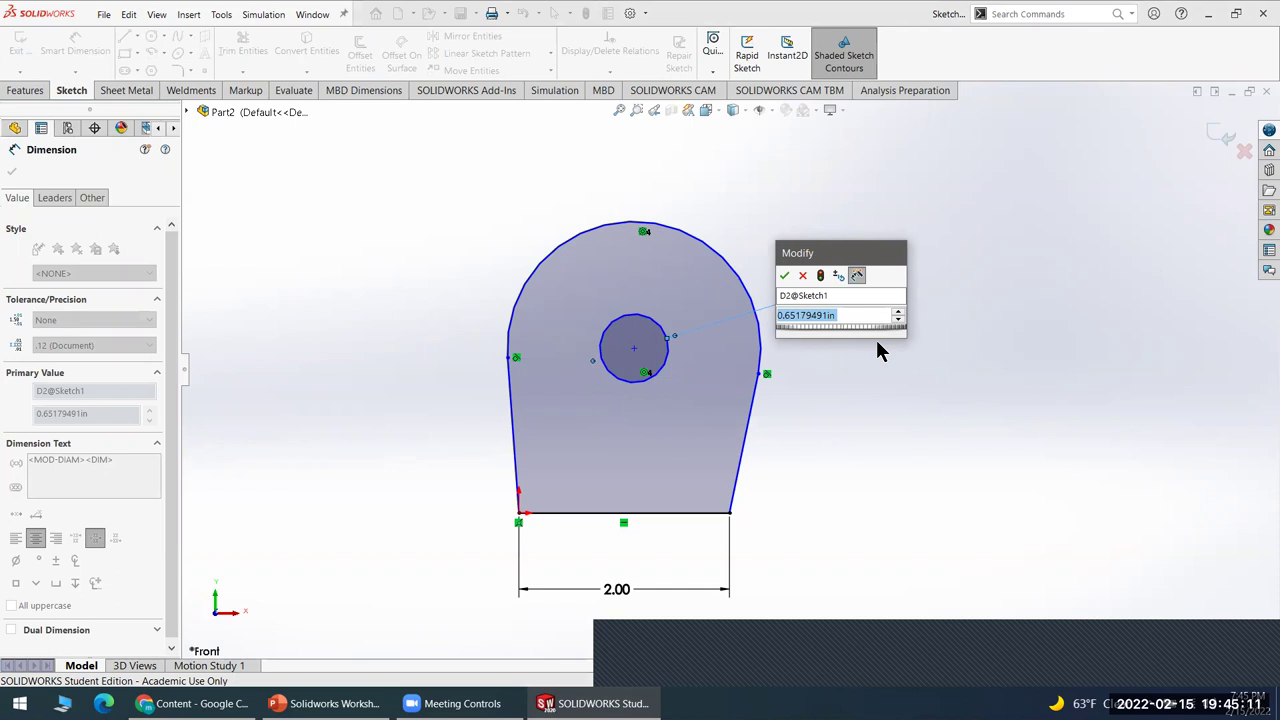
pyautogui.press('BackSpace')
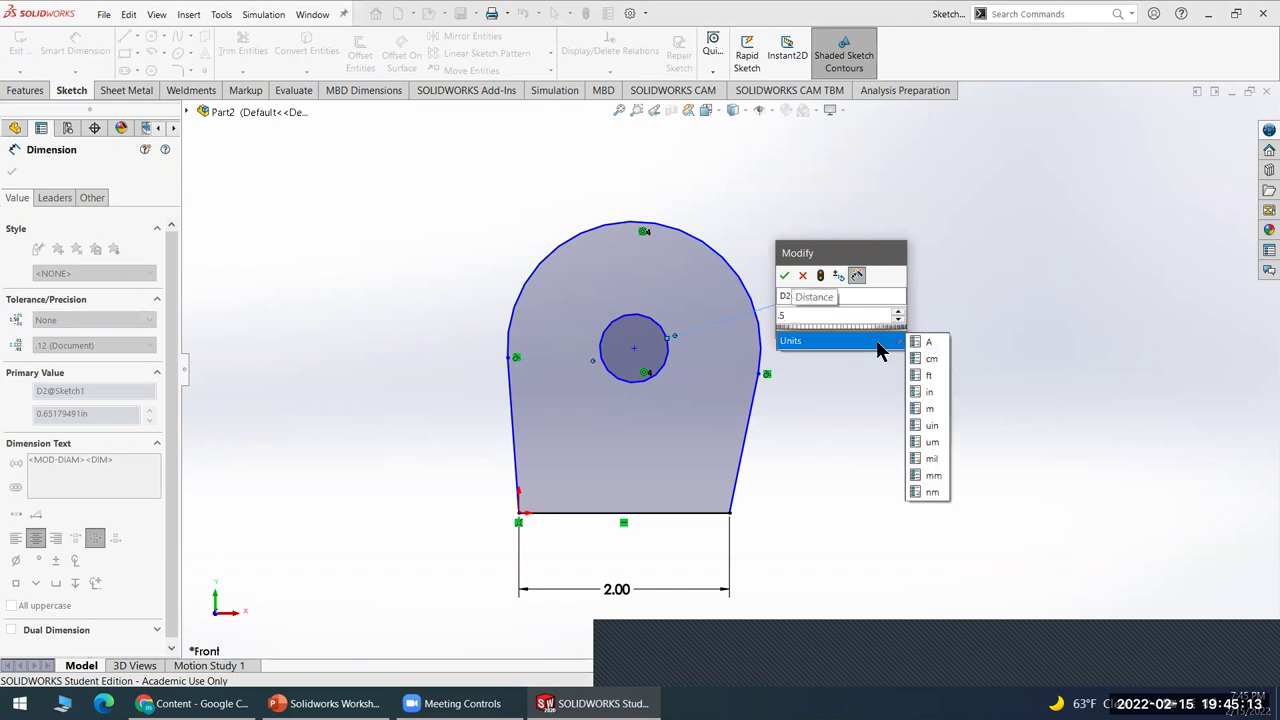
pyautogui.press('Return')
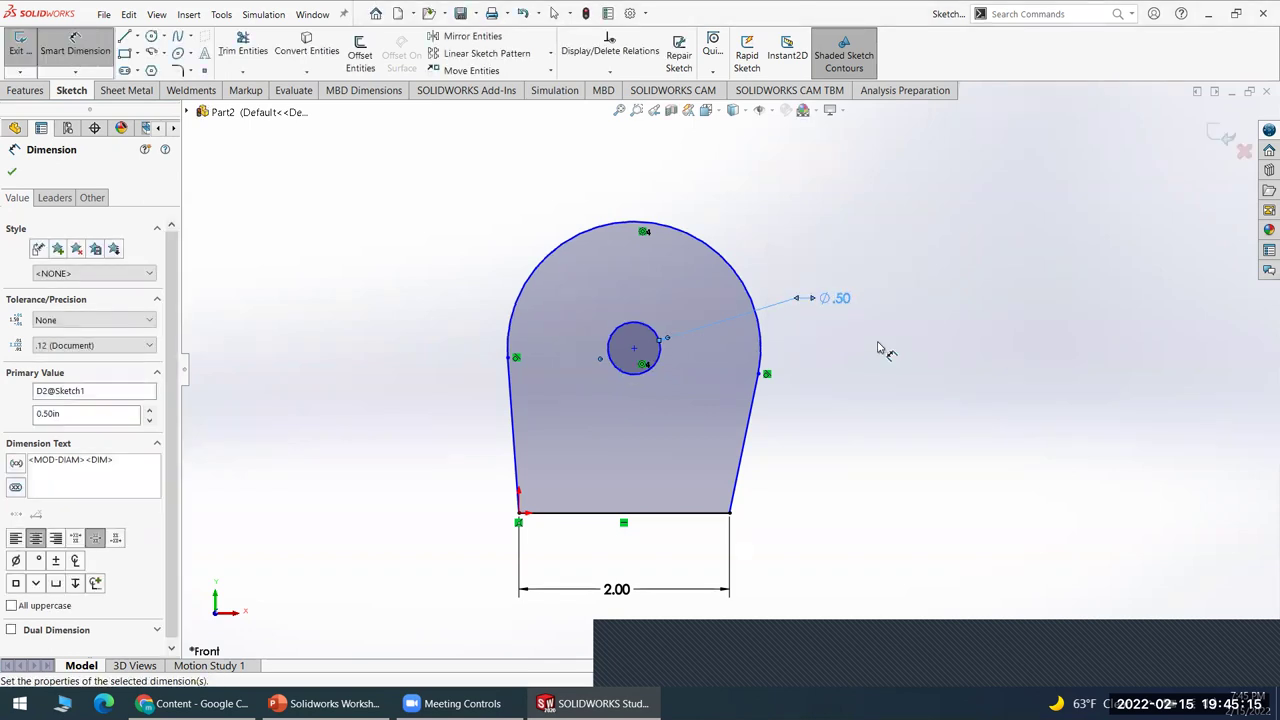
pyautogui.click(705, 250)
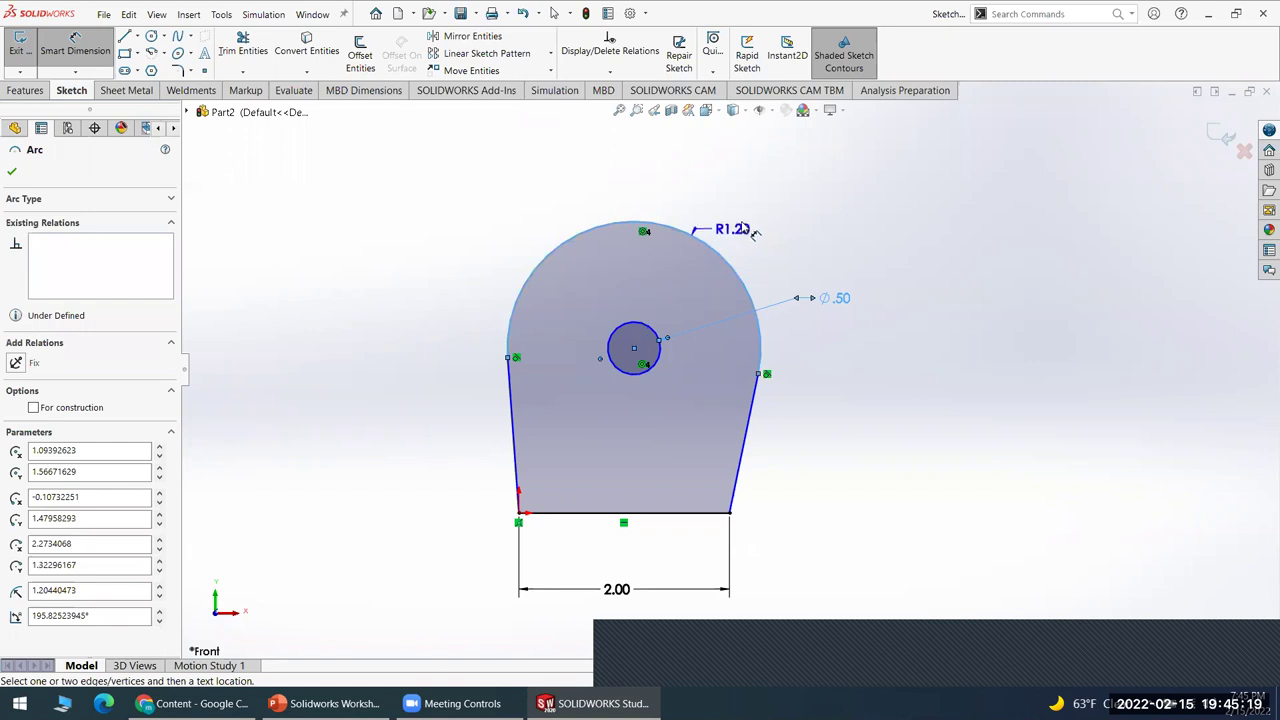
pyautogui.click(787, 186)
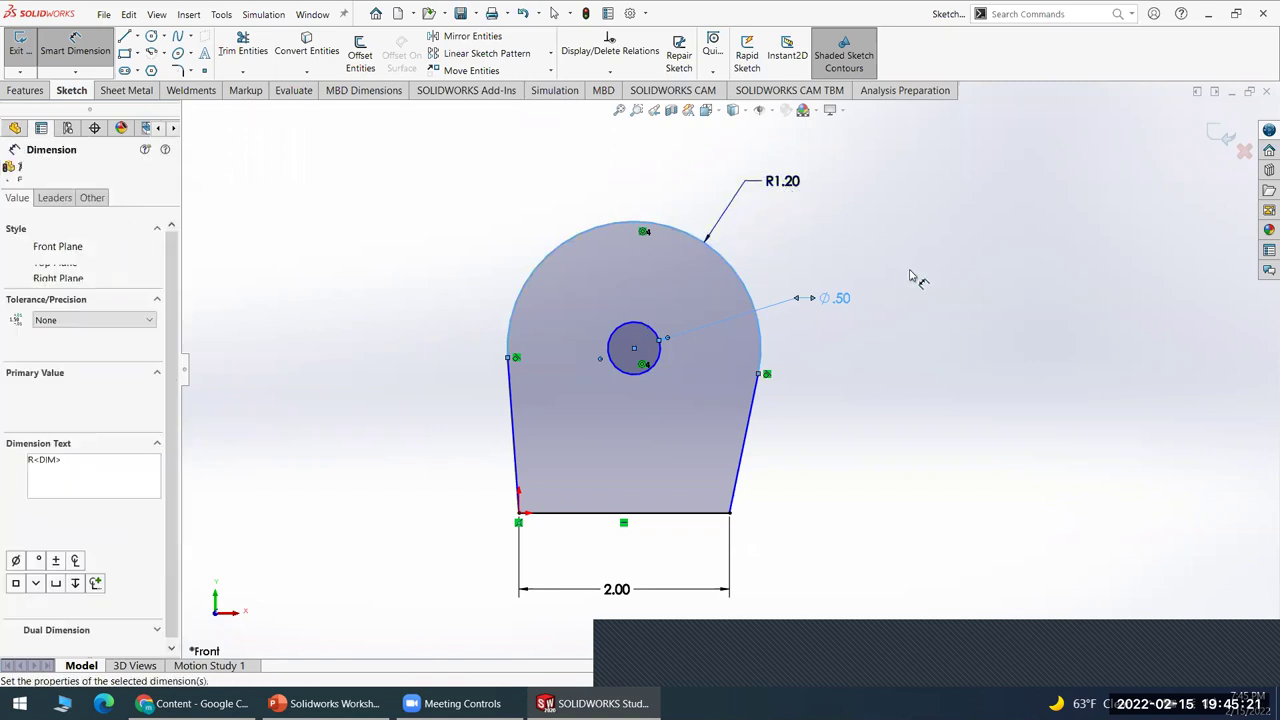
pyautogui.write('.75')
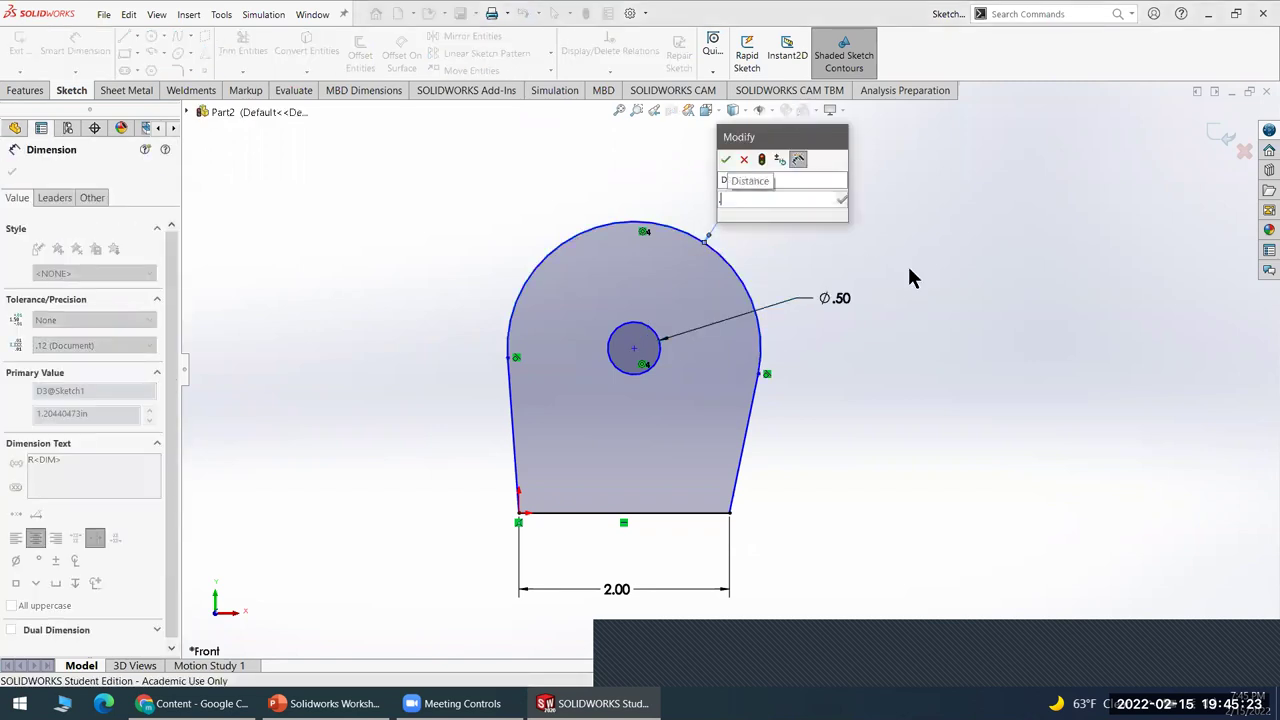
pyautogui.press('Return')
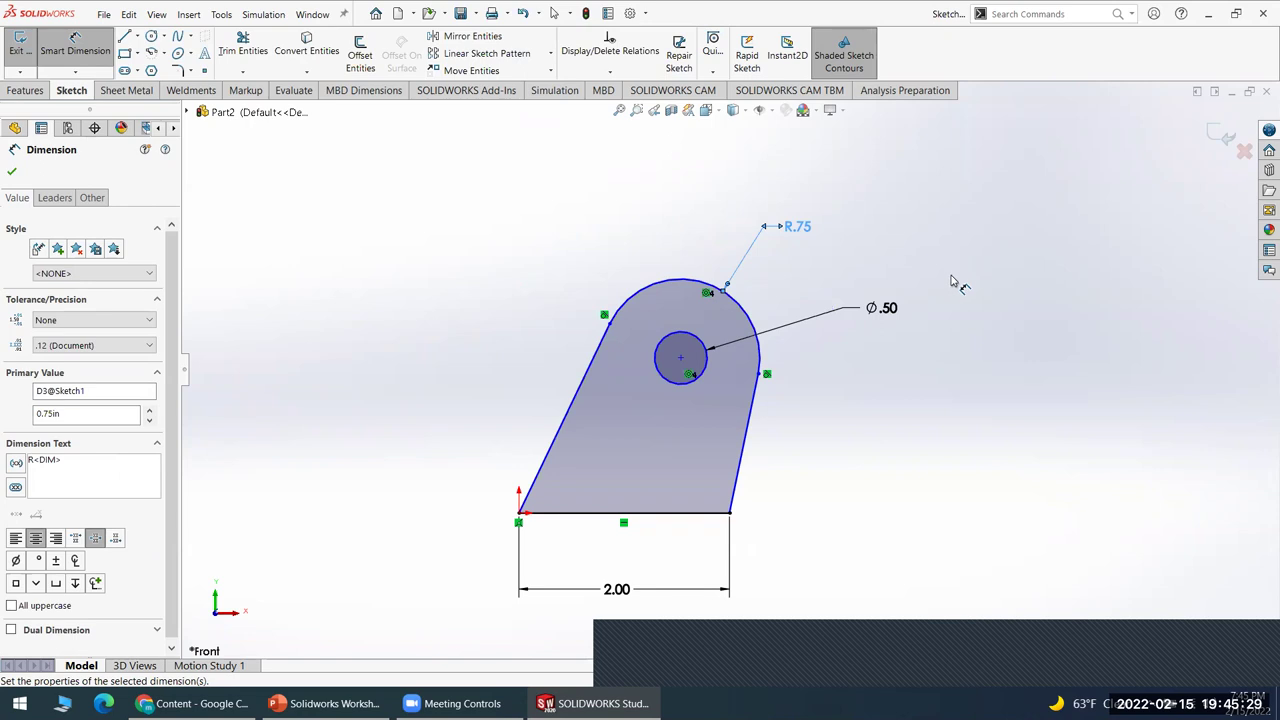
pyautogui.press('Escape')
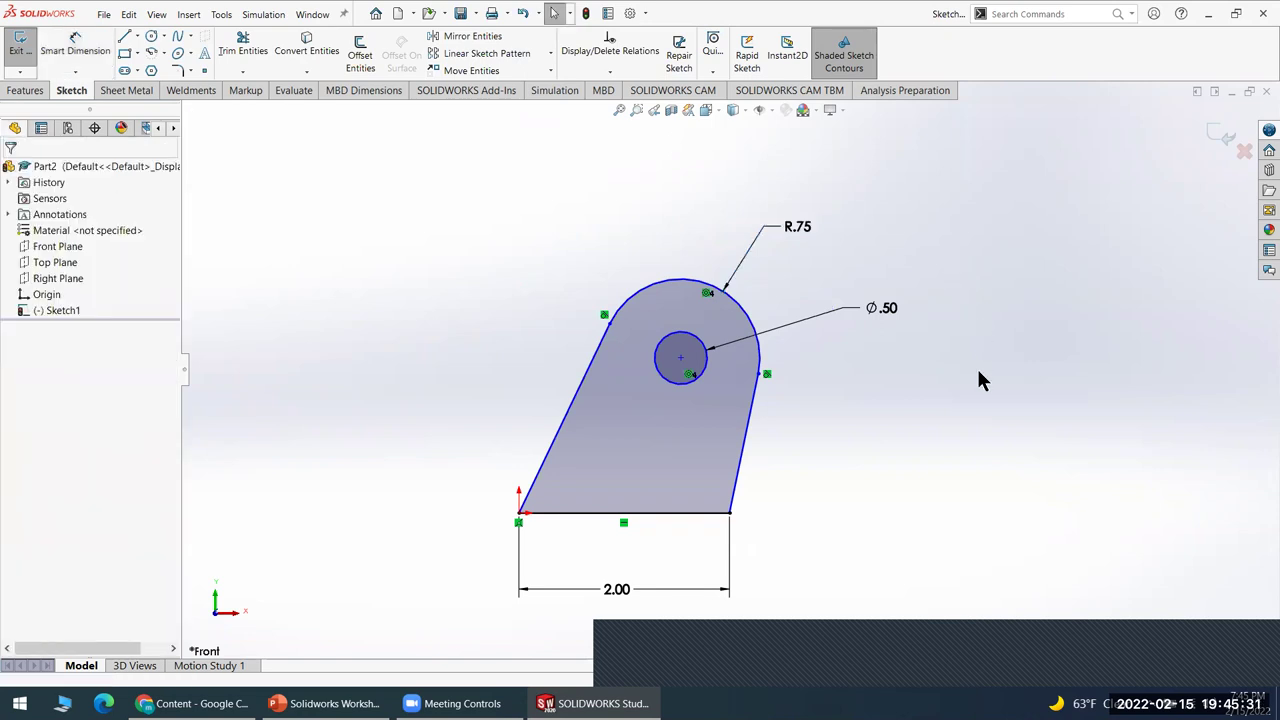
# - Add a Vertical relation between the hole centre and the base line midpoint
pyautogui.moveTo(679, 362); pyautogui.dragTo(574, 383)
pyautogui.moveTo(580, 446); pyautogui.dragTo(652, 362)
pyautogui.click(900, 427)
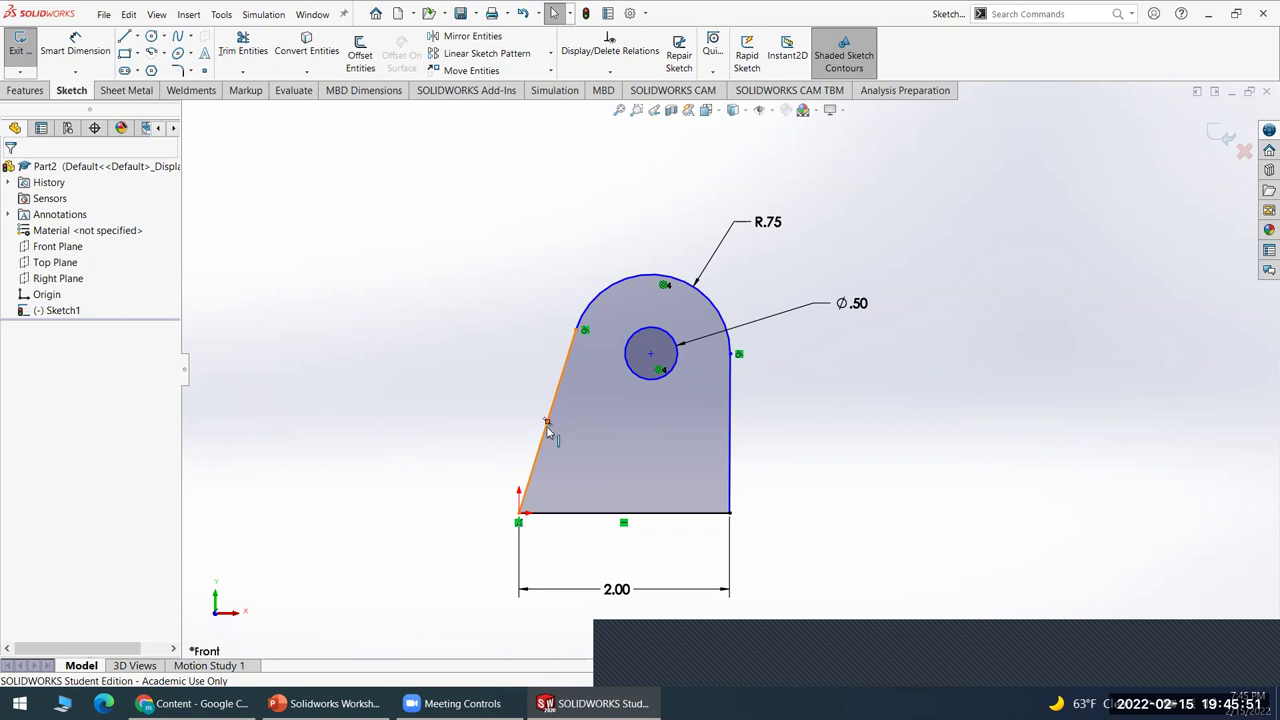
pyautogui.click(623, 514)
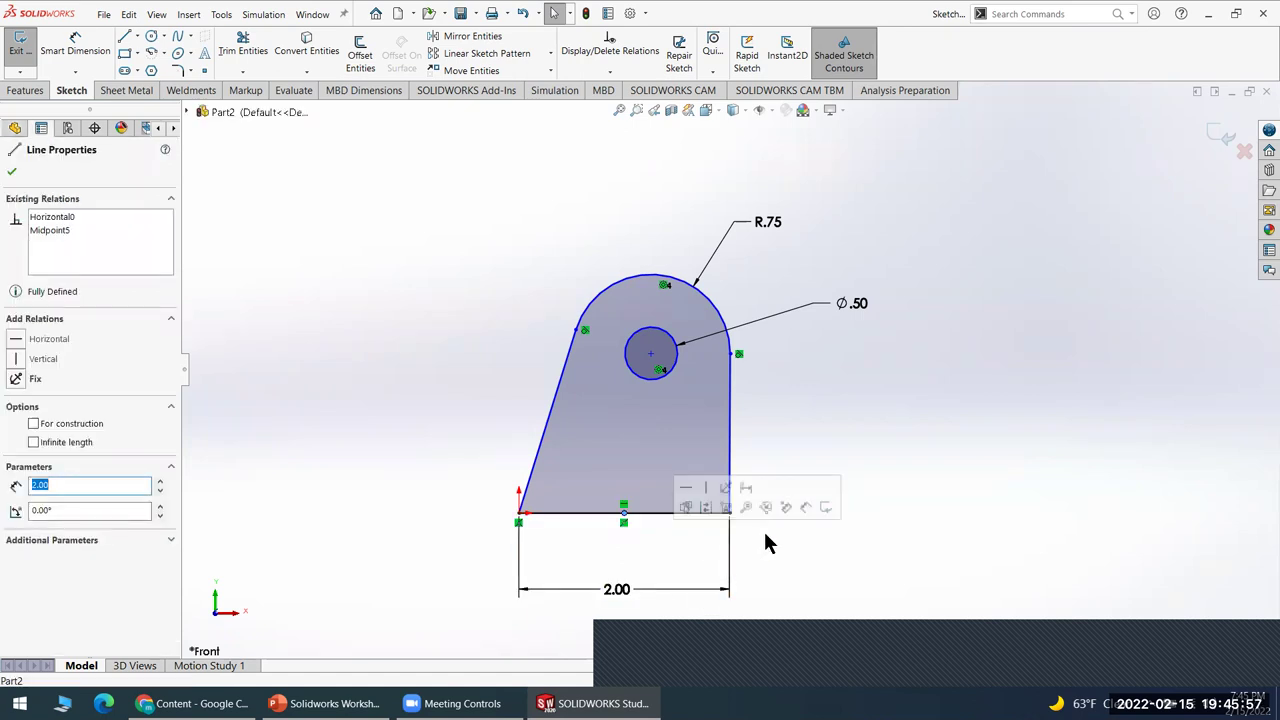
pyautogui.click(651, 355)
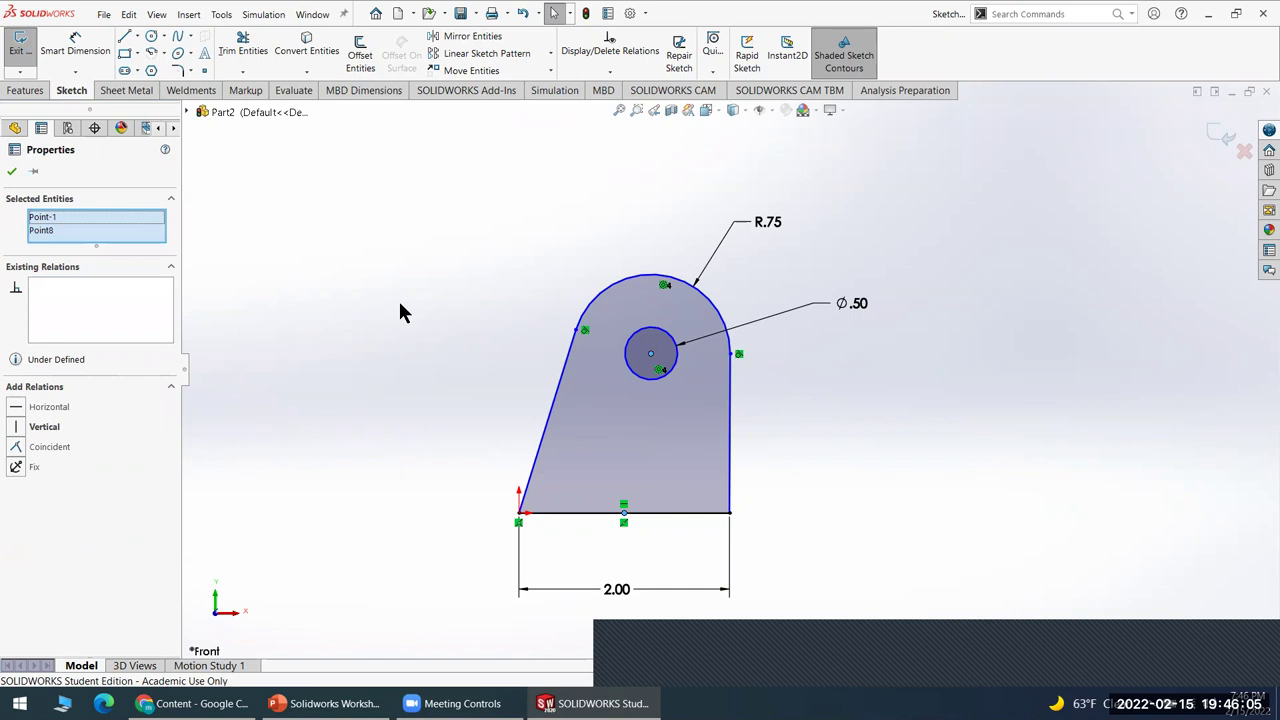
pyautogui.click(16, 427)
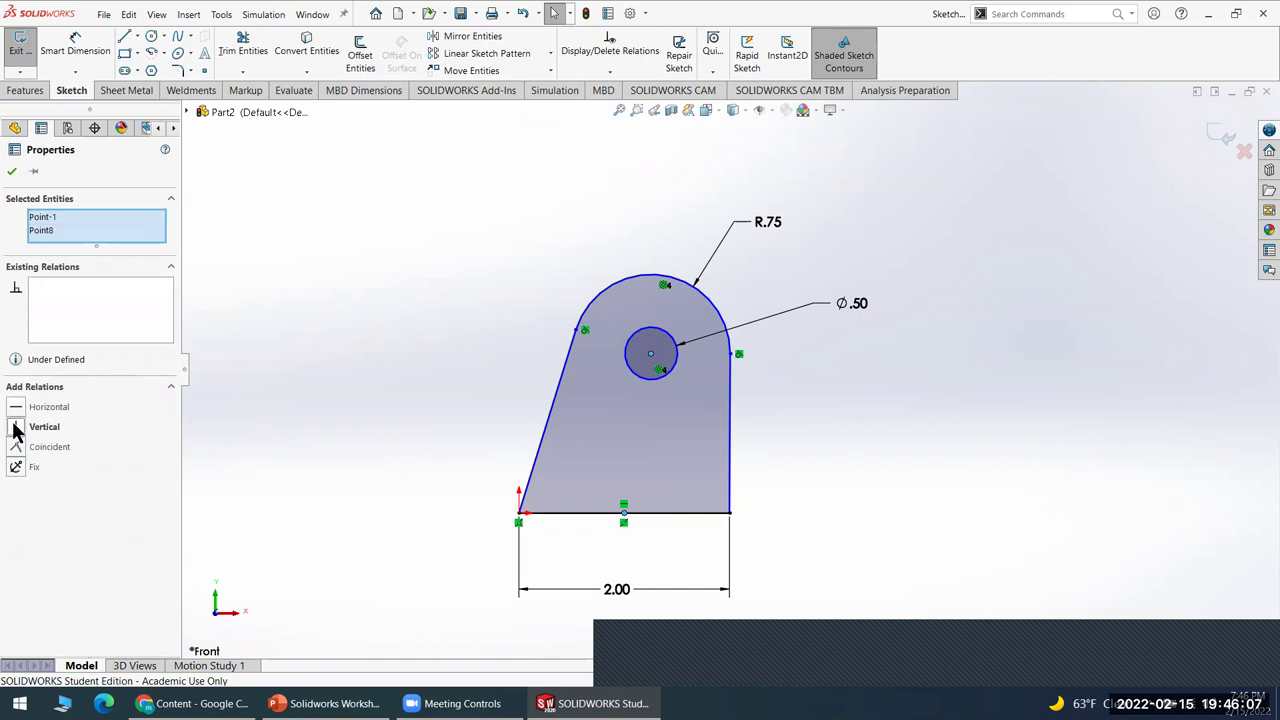
pyautogui.click(350, 403)
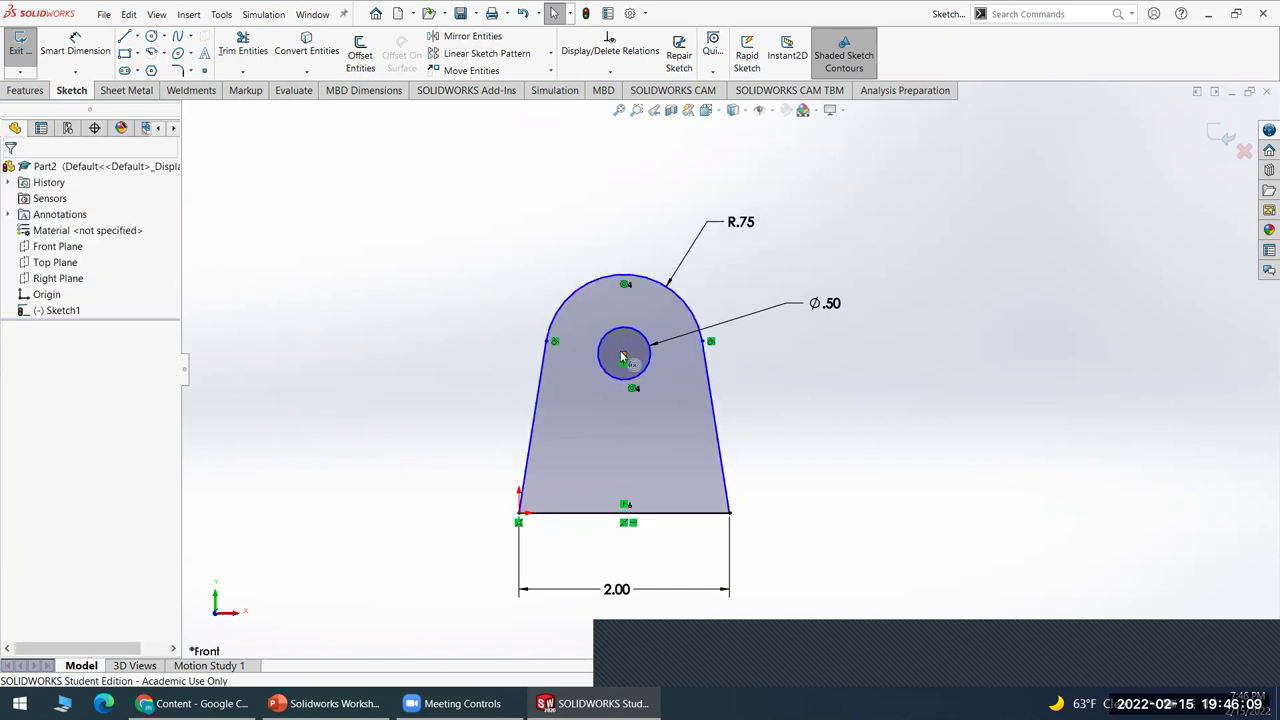
# - Drag-test the hole centre, inspect the arc and side line, and compare with the reference slide
pyautogui.moveTo(624, 358)
pyautogui.mouseDown()
pyautogui.moveTo(650, 290)
pyautogui.moveTo(674, 413)
pyautogui.moveTo(645, 256)
pyautogui.moveTo(624, 294)
pyautogui.moveTo(473, 279)
pyautogui.moveTo(700, 280)
pyautogui.moveTo(680, 285)
pyautogui.moveTo(690, 400)
pyautogui.moveTo(700, 366)
pyautogui.moveTo(754, 325)
pyautogui.moveTo(434, 363)
pyautogui.moveTo(700, 275)
pyautogui.moveTo(729, 400)
pyautogui.moveTo(745, 337)
pyautogui.mouseUp()
pyautogui.click(766, 417)
pyautogui.click(745, 337)
pyautogui.click(690, 295)
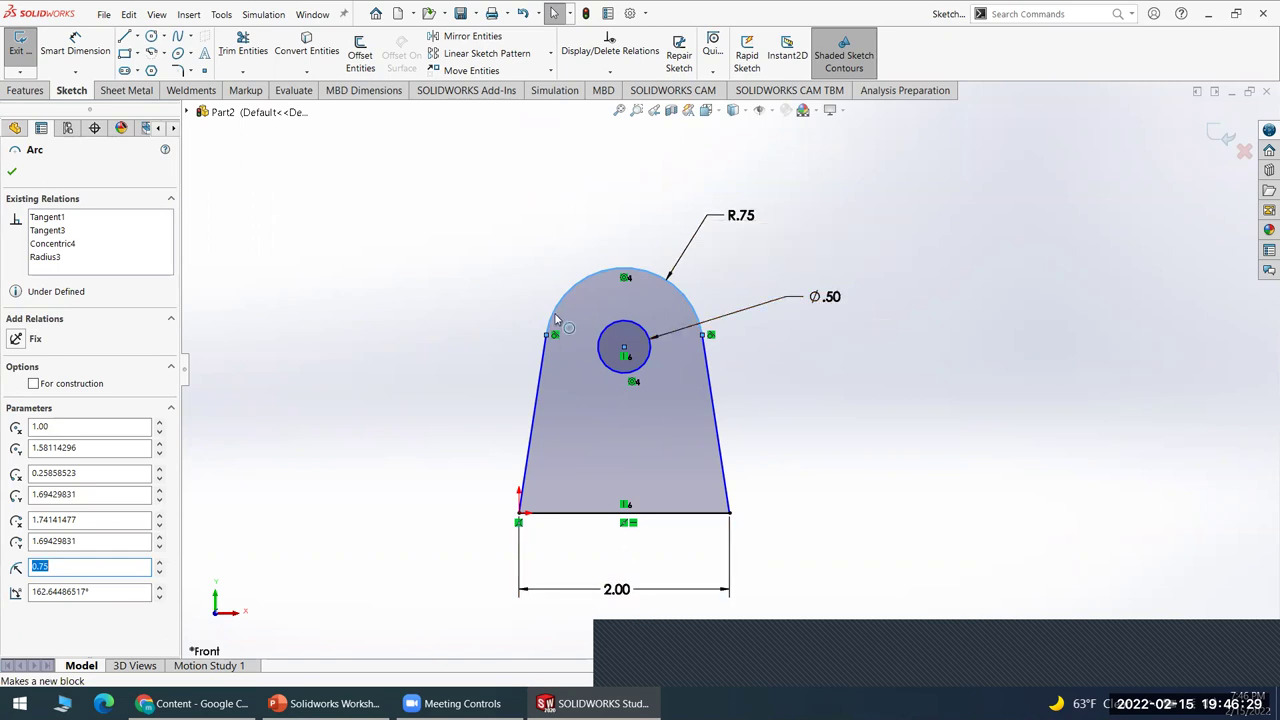
pyautogui.click(545, 355)
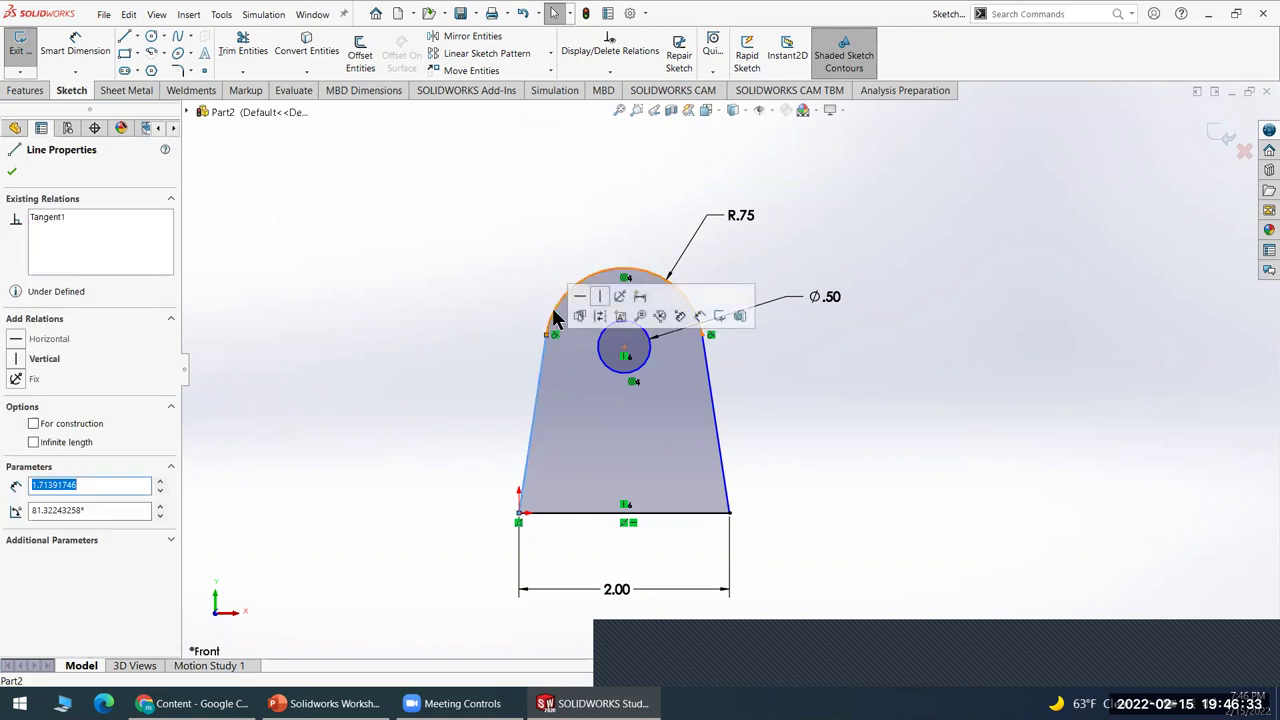
pyautogui.click(553, 309)
pyautogui.click(805, 442)
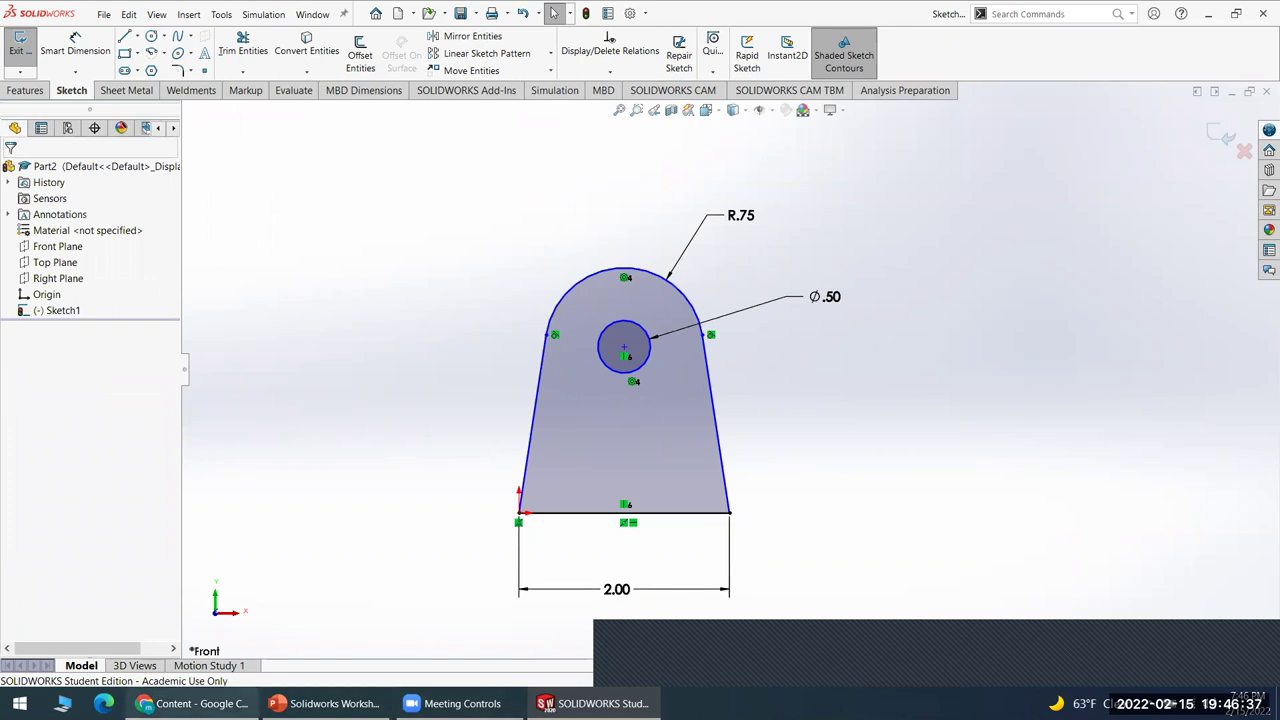
pyautogui.click(325, 703)
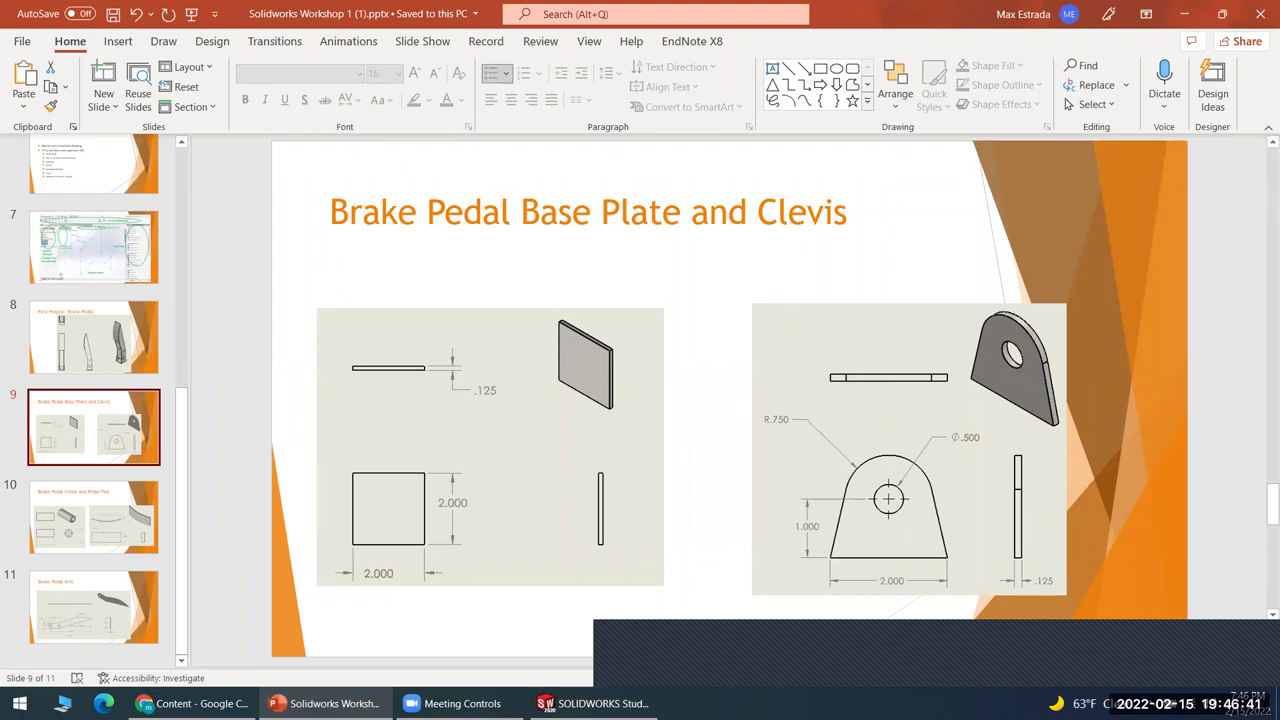
pyautogui.click(592, 703)
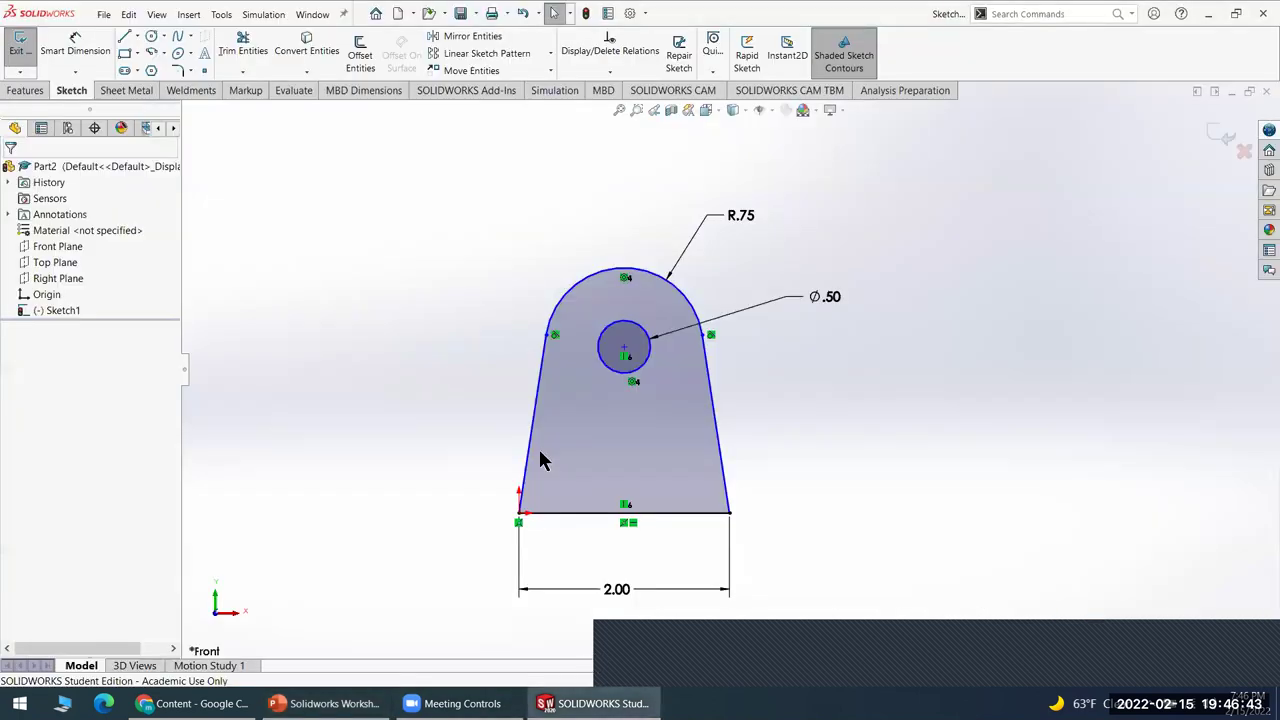
# - Dimension the hole centre 1.00 above the lower-left corner, fully defining the sketch
pyautogui.click(75, 45)
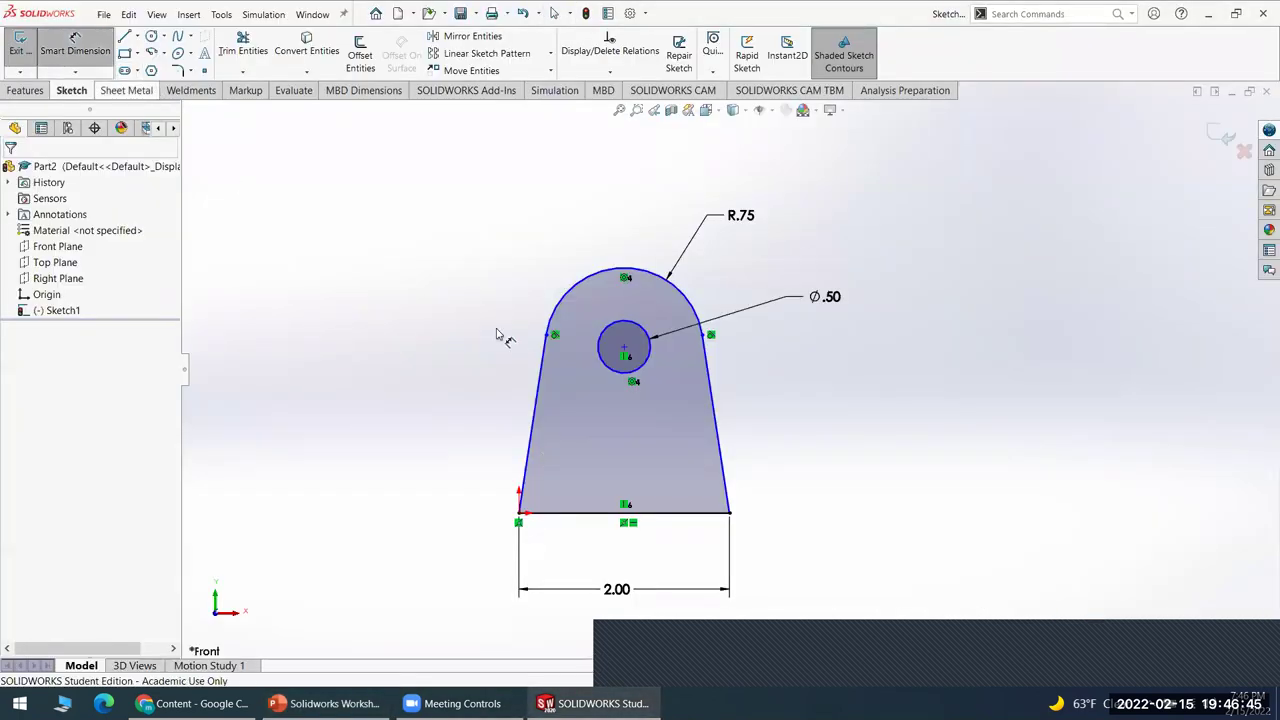
pyautogui.click(625, 349)
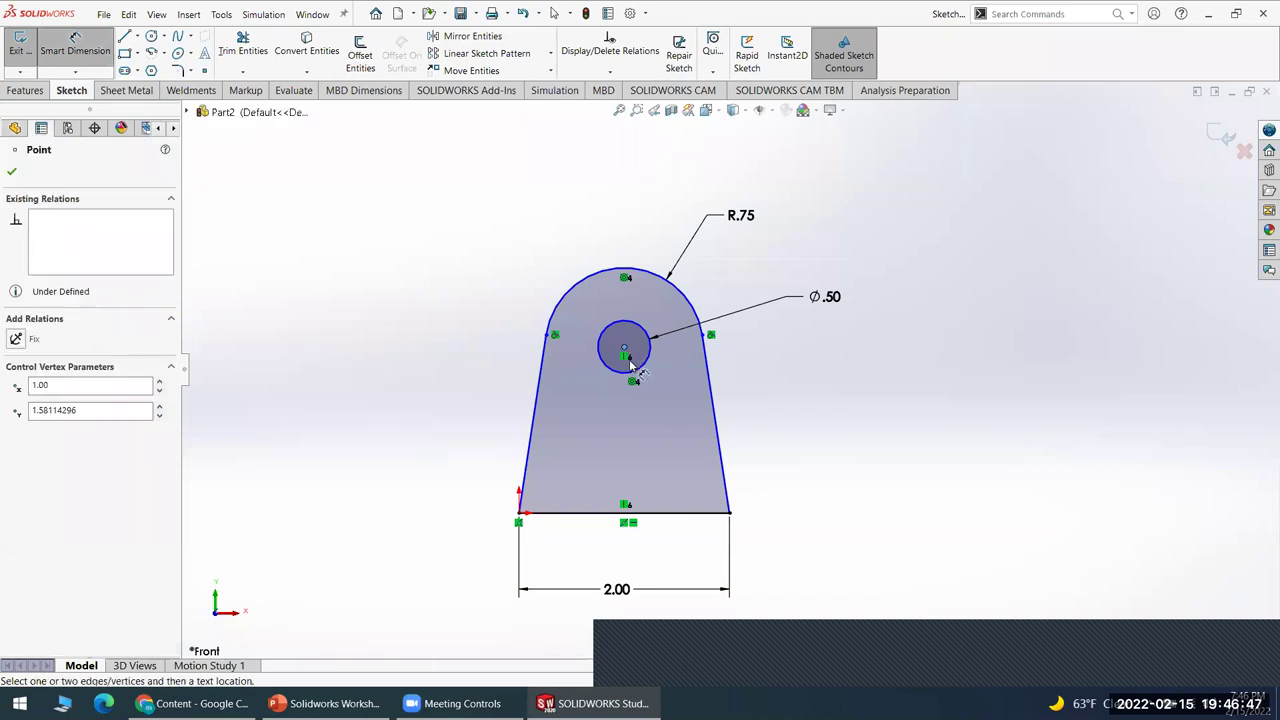
pyautogui.click(560, 513)
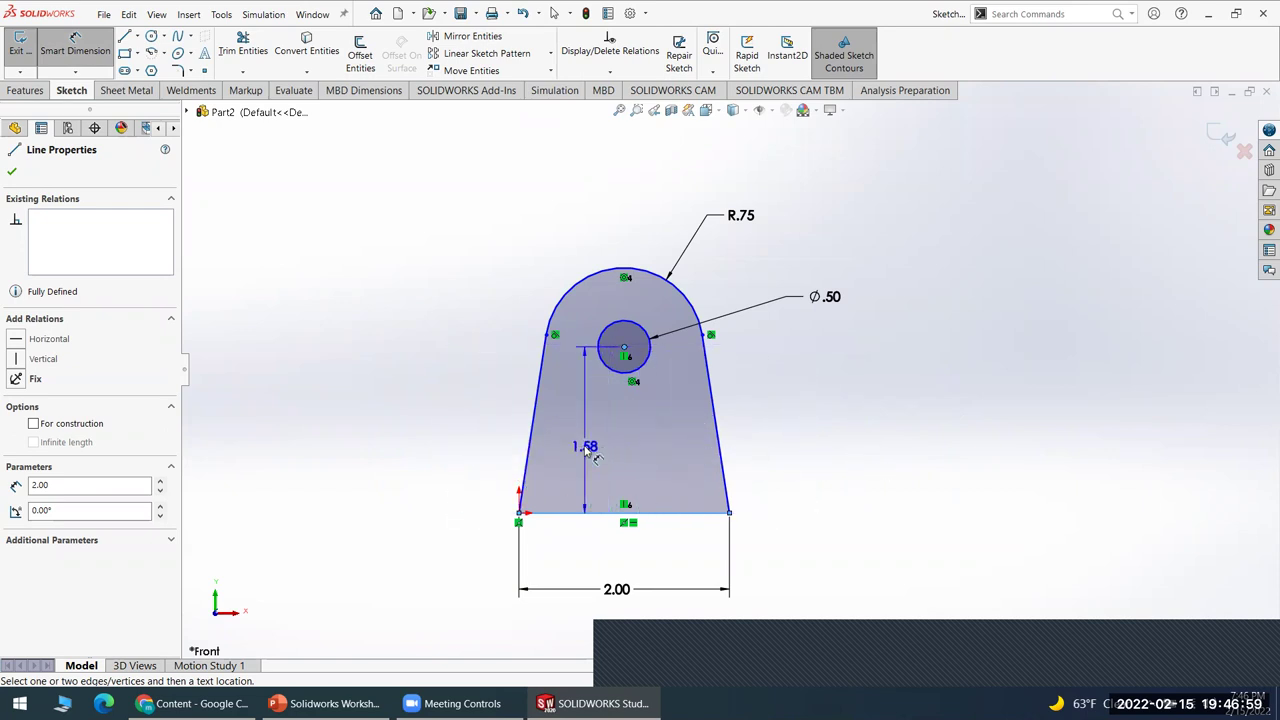
pyautogui.press('Escape')
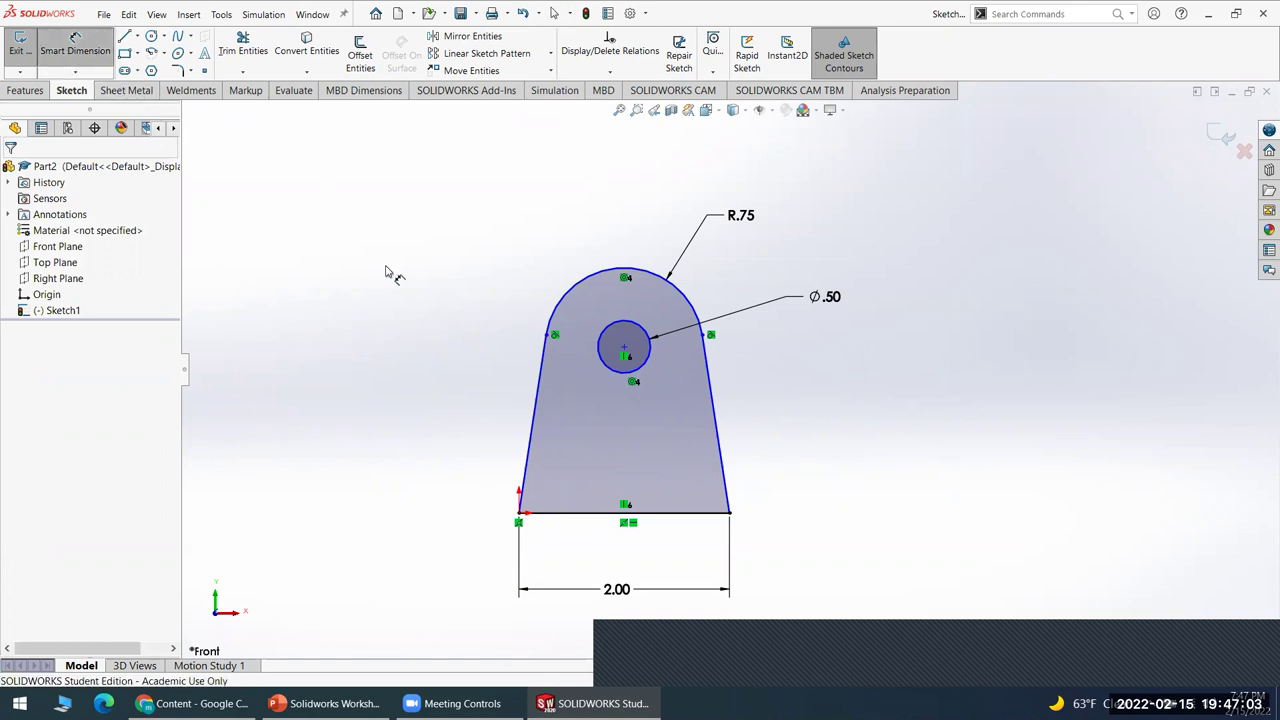
pyautogui.click(625, 352)
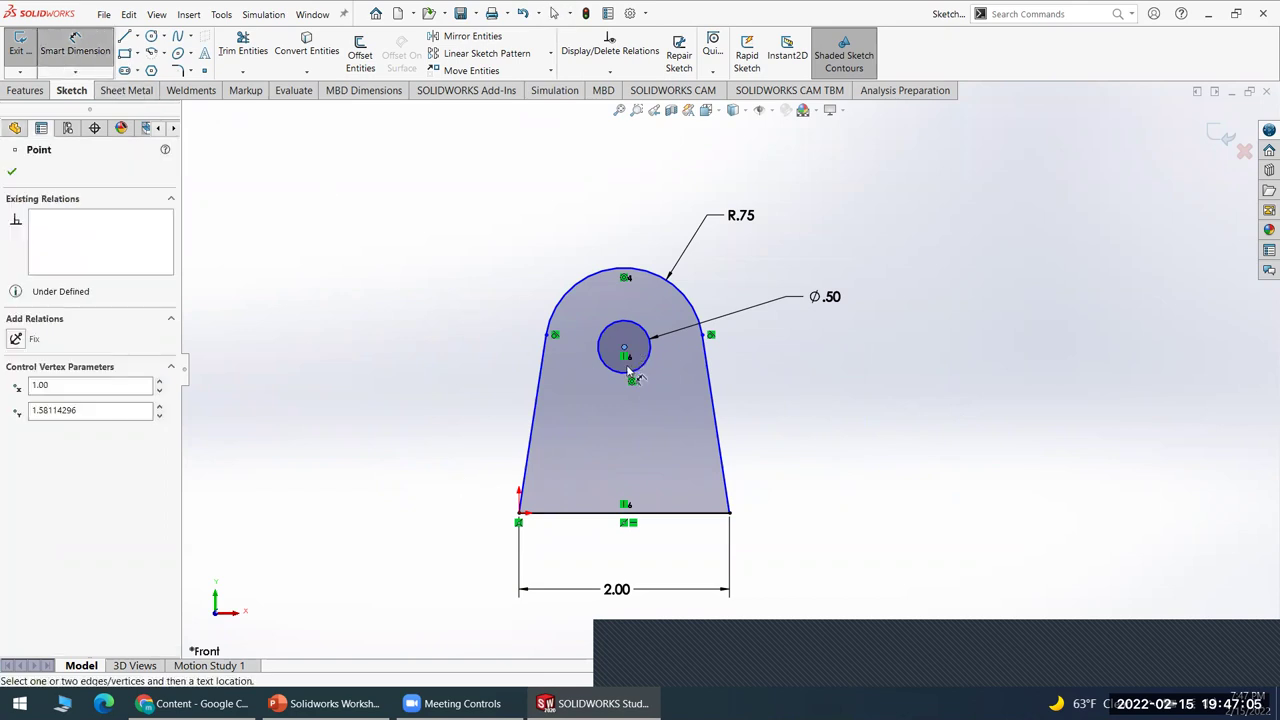
pyautogui.click(519, 516)
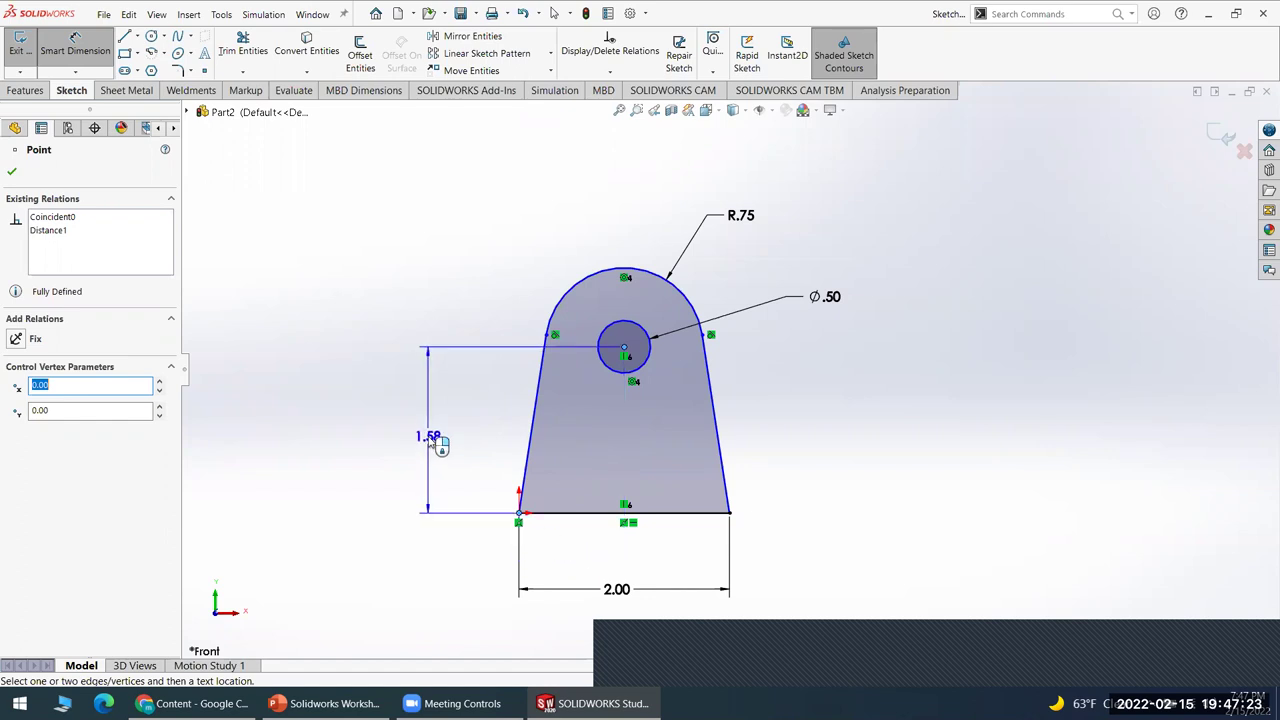
pyautogui.click(420, 440)
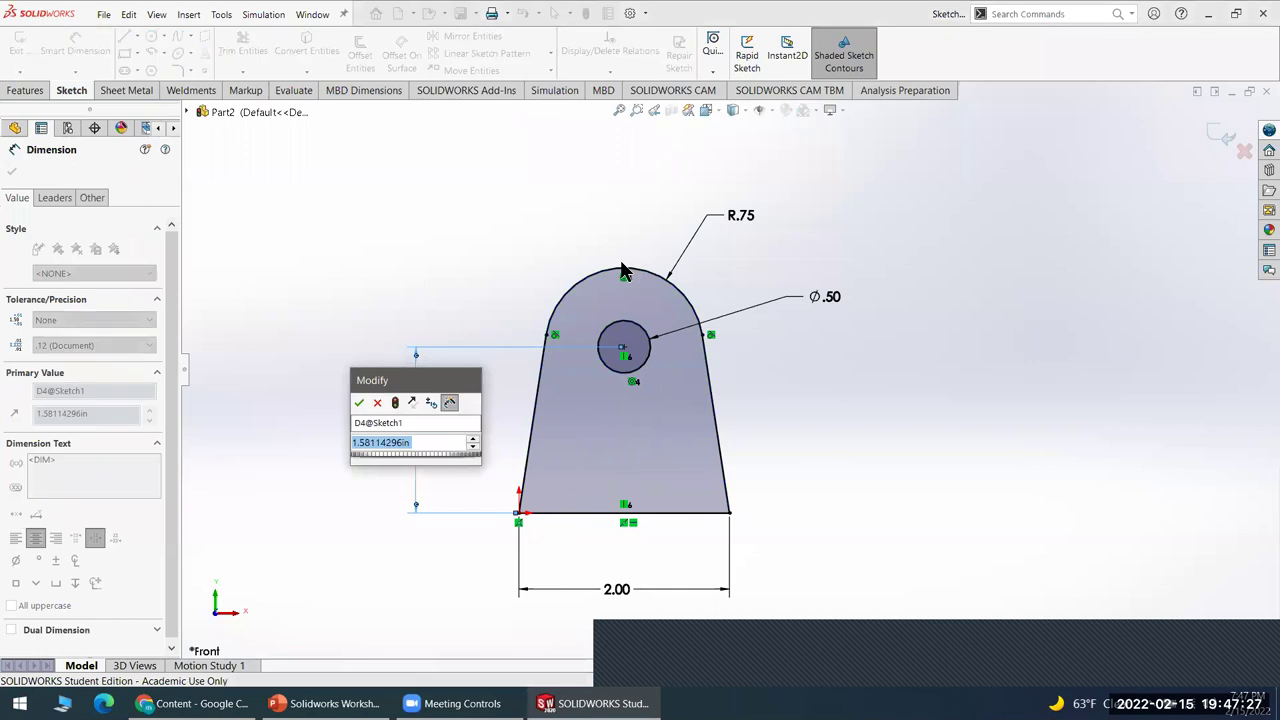
pyautogui.write('1')
pyautogui.press('Return')
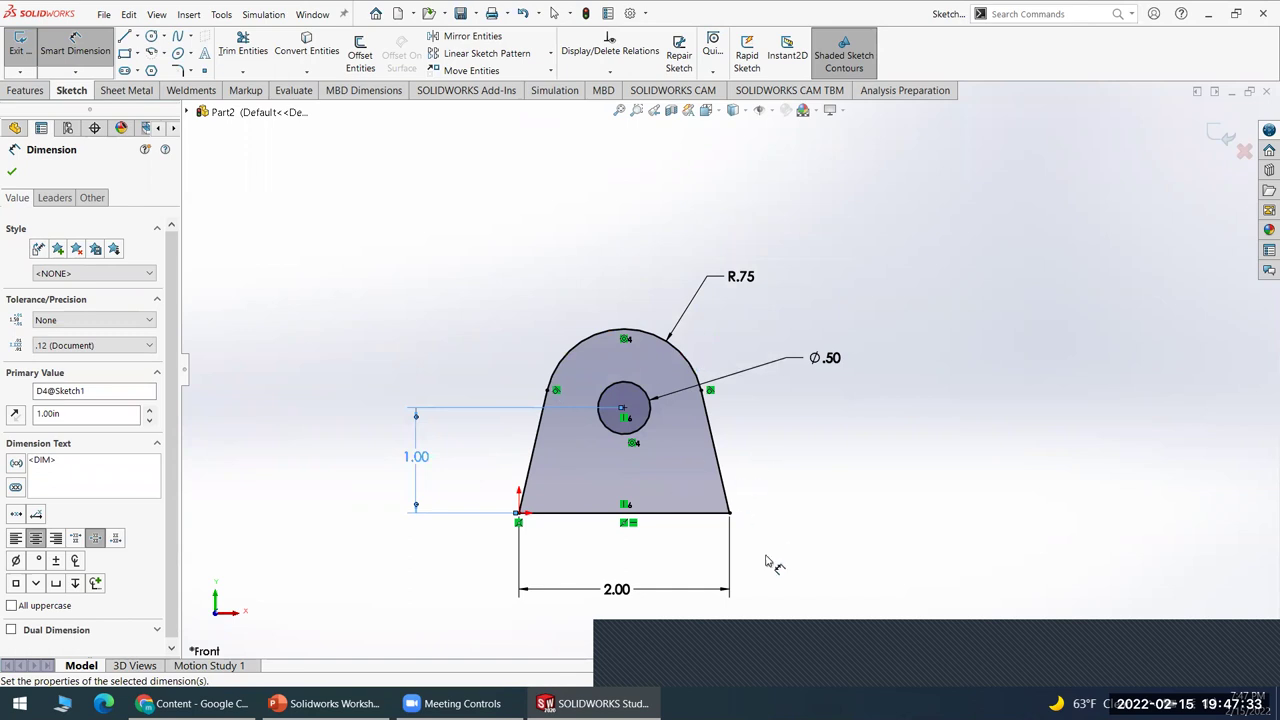
pyautogui.click(378, 282)
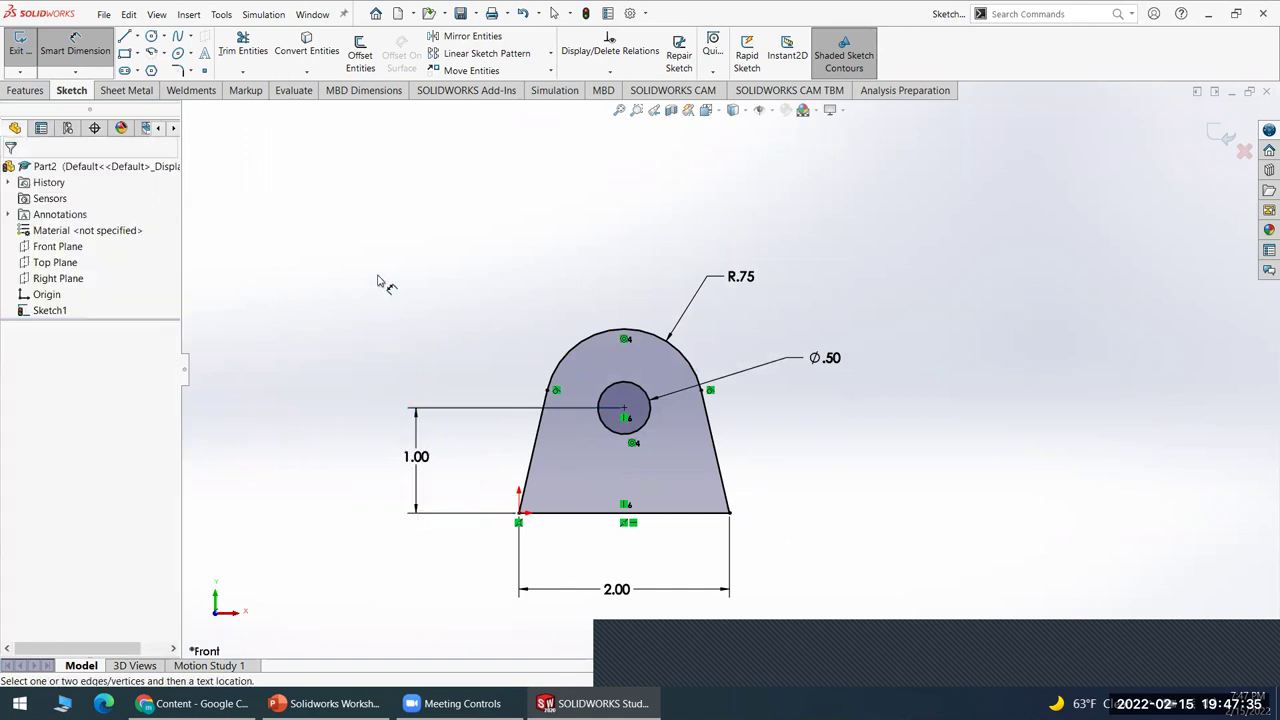
pyautogui.press('Escape')
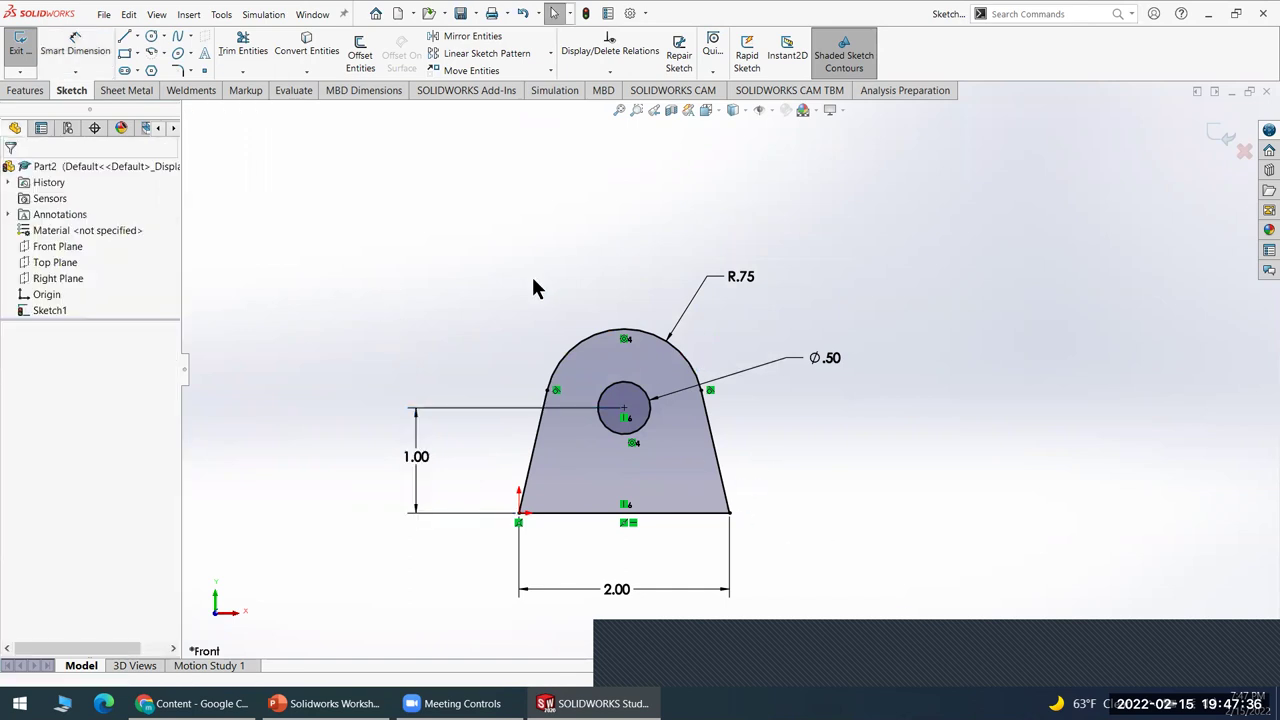
pyautogui.click(733, 515)
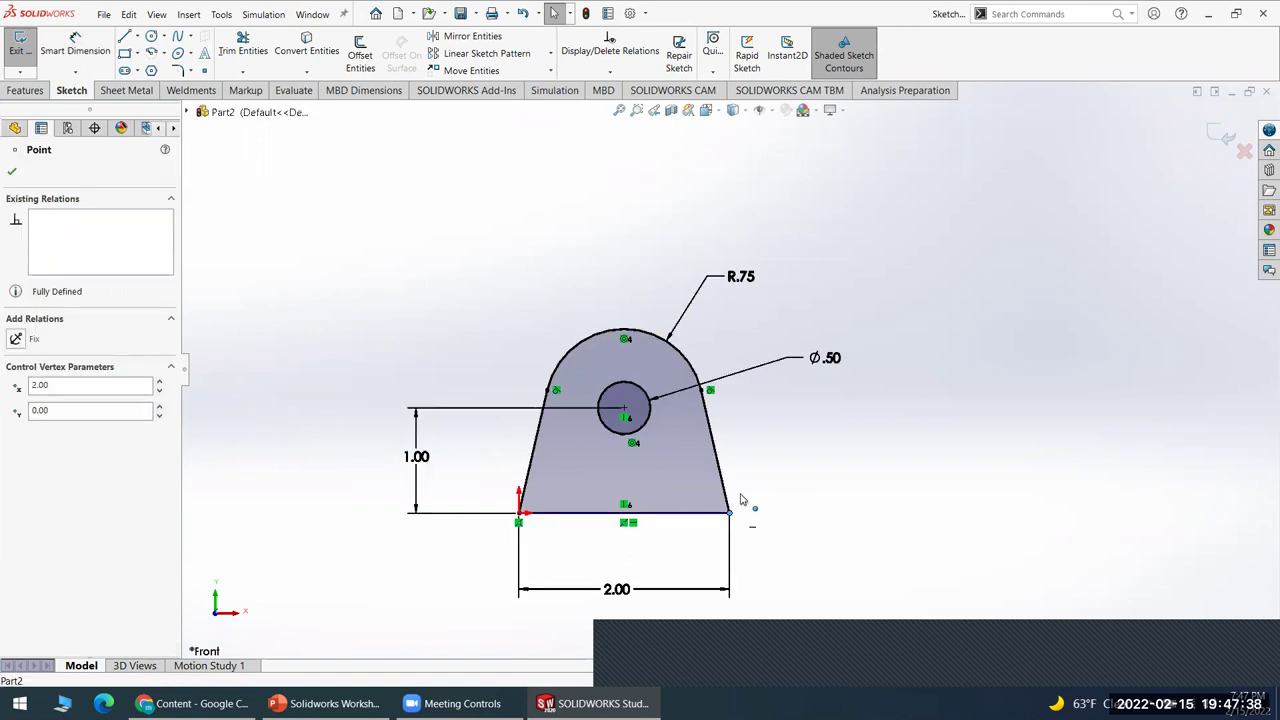
pyautogui.click(850, 439)
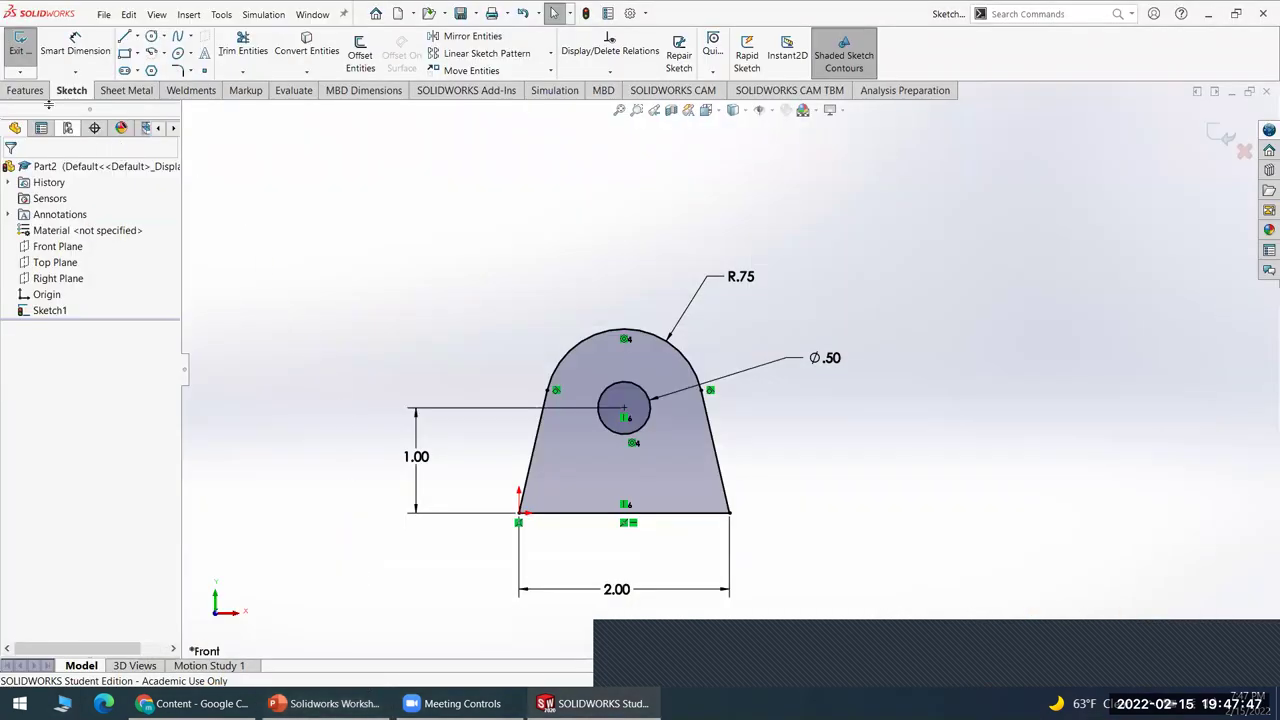
# - Start an Extruded Boss/Base with a blind depth of 0.125 in
pyautogui.click(27, 91)
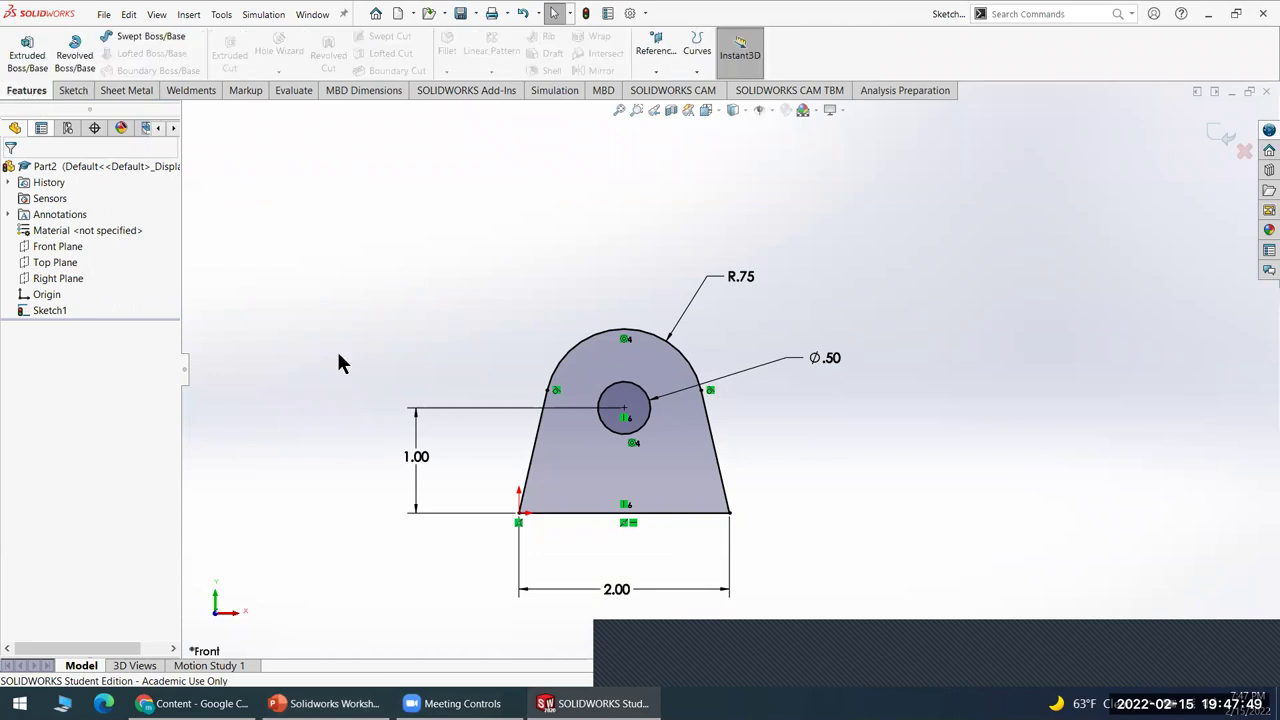
pyautogui.click(22, 52)
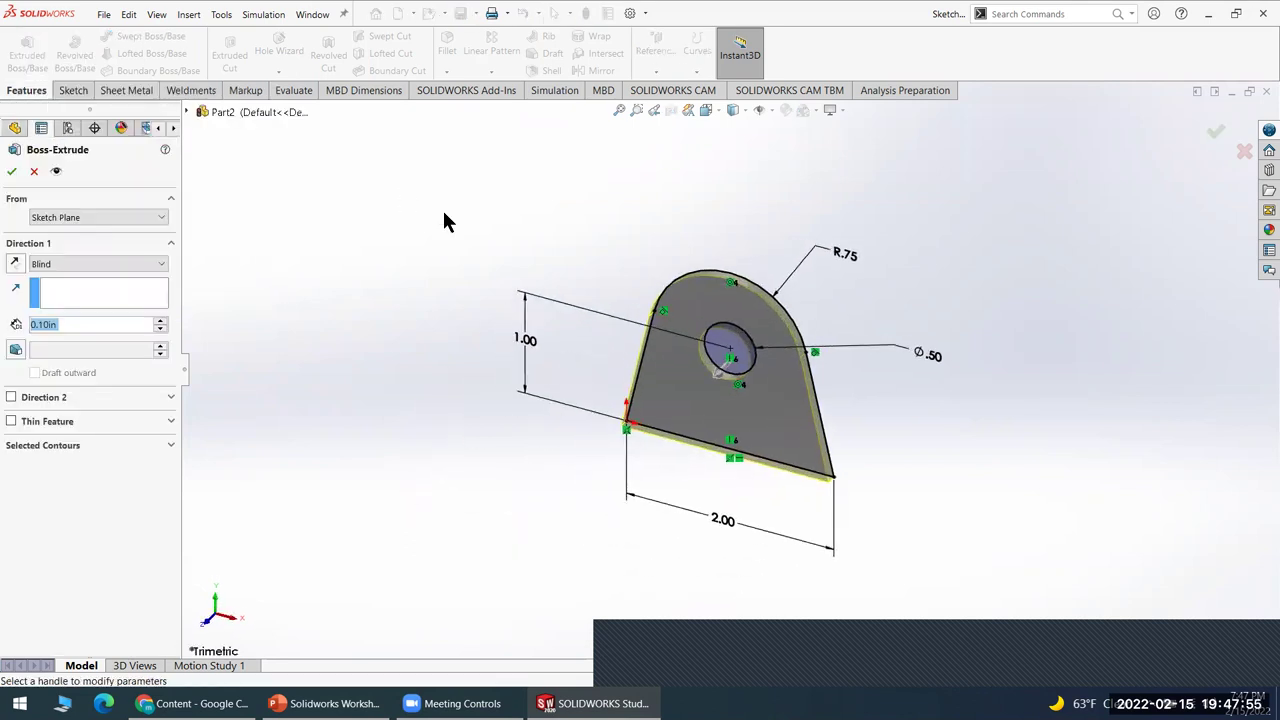
pyautogui.doubleClick(80, 324)
pyautogui.write('.125')
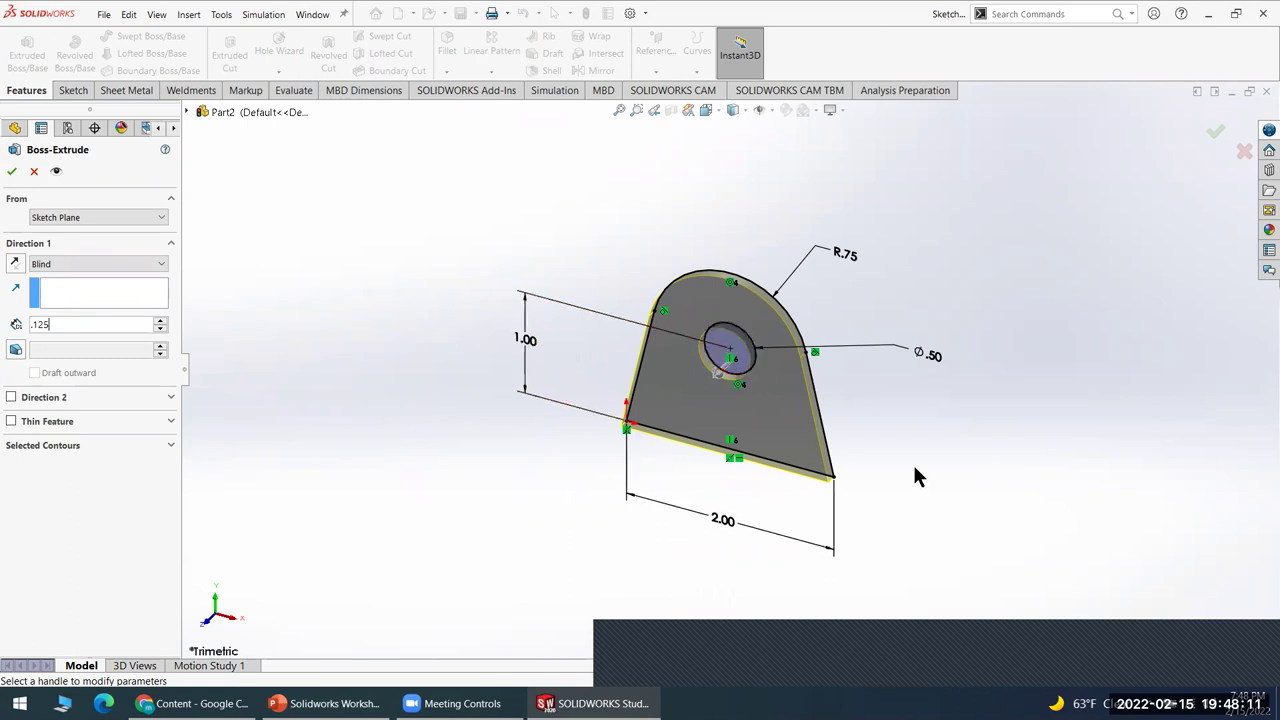
pyautogui.moveTo(963, 457); pyautogui.dragTo(993, 390, button='middle')
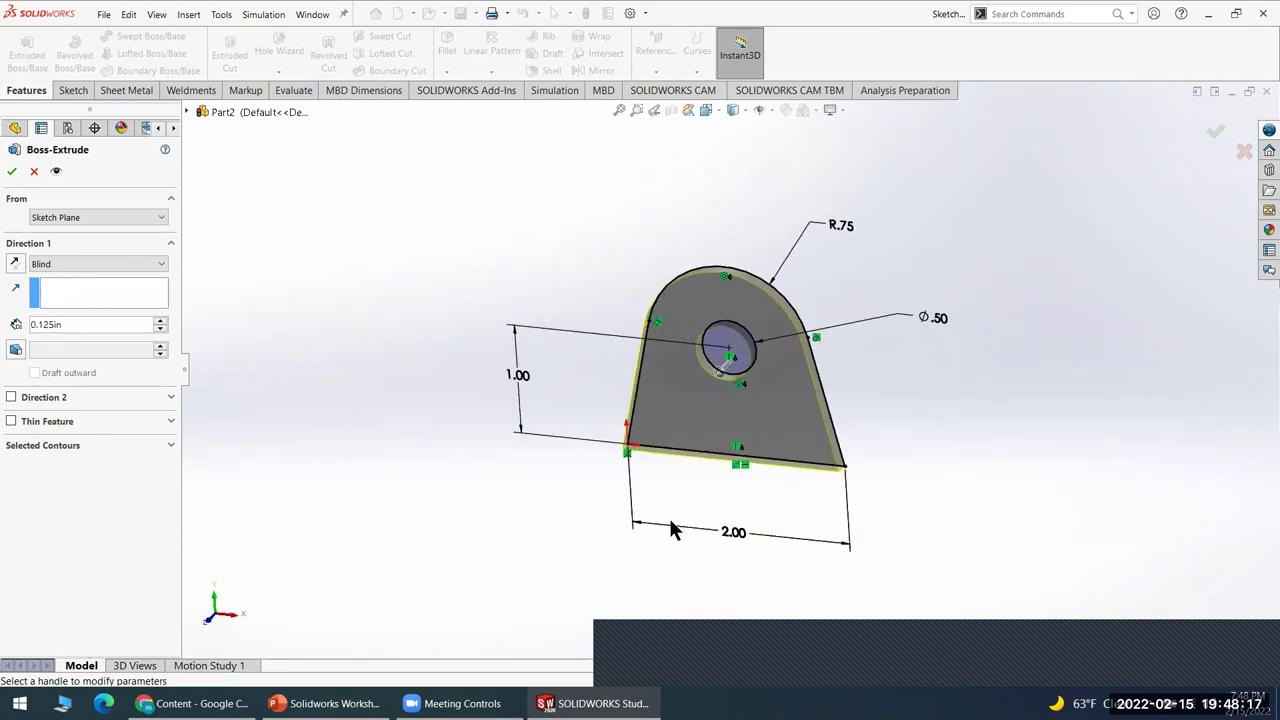
# - Empty the Selected Contours list so the whole sketch, hole included, extrudes, and confirm
pyautogui.click(170, 447)
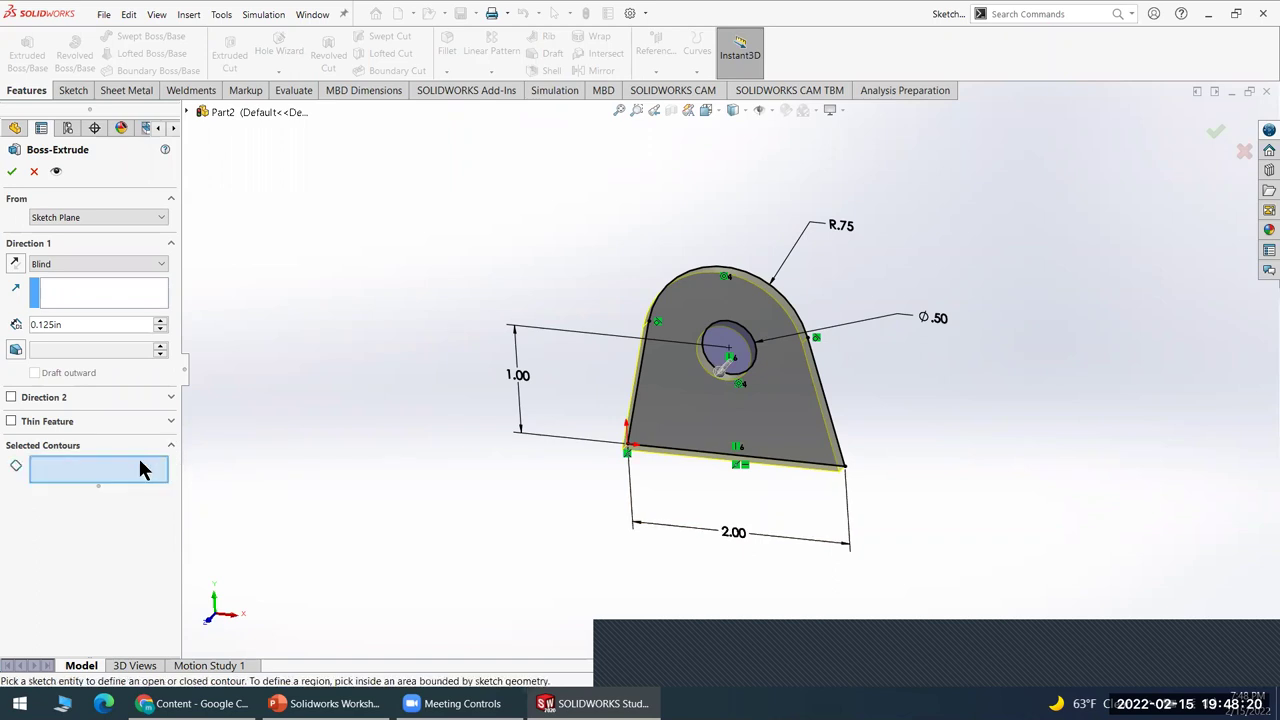
pyautogui.click(752, 372)
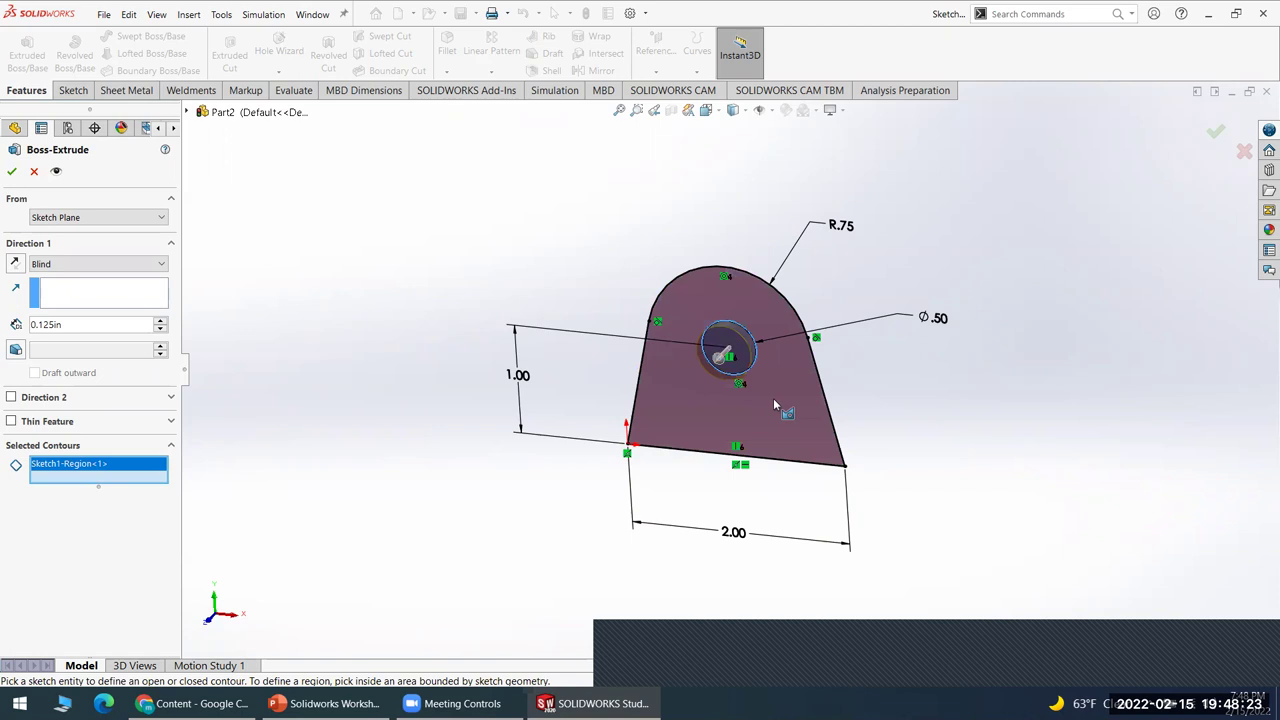
pyautogui.click(774, 401)
pyautogui.moveTo(512, 433)
pyautogui.mouseDown(button='middle')
pyautogui.moveTo(480, 509)
pyautogui.moveTo(500, 451)
pyautogui.moveTo(411, 487)
pyautogui.mouseUp(button='middle')
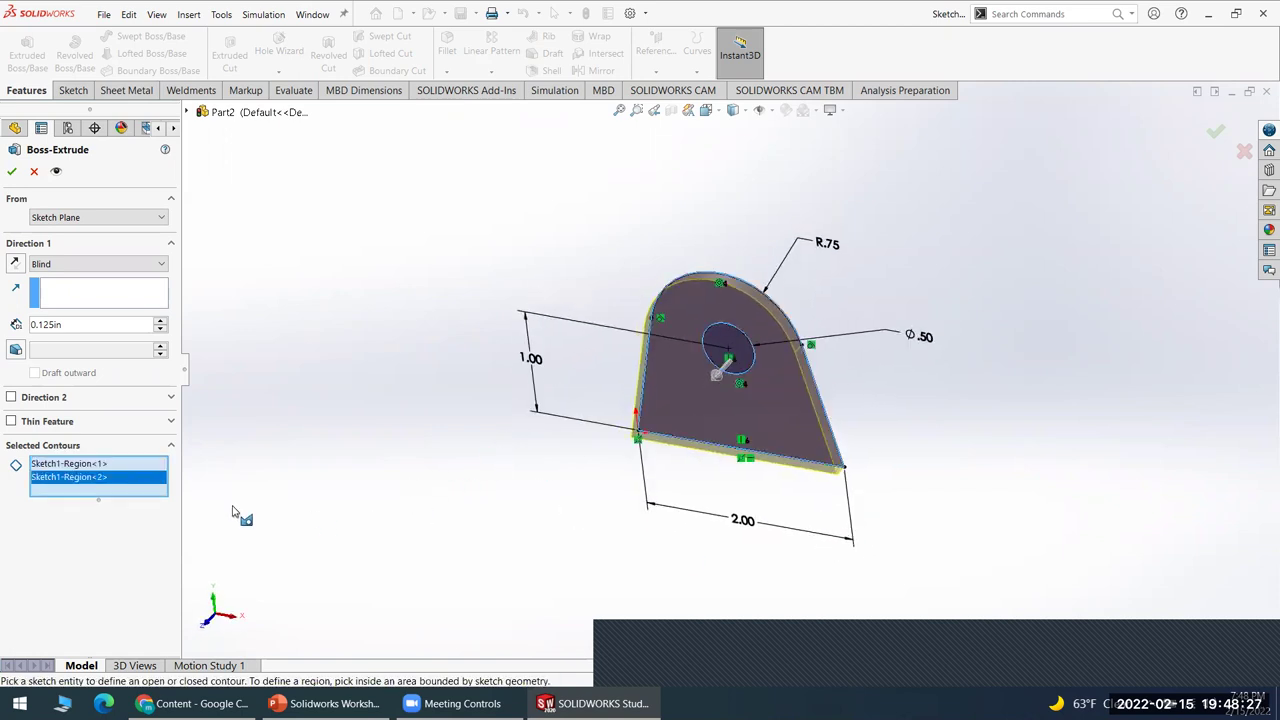
pyautogui.press('Delete')
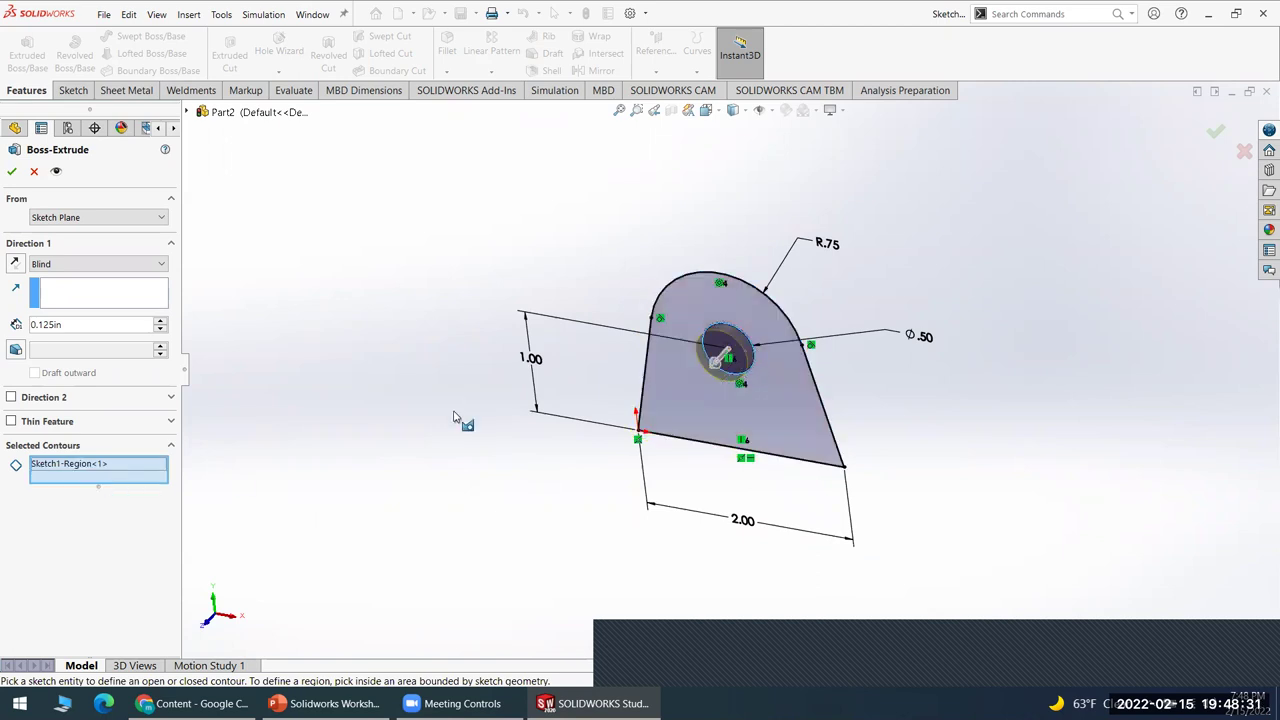
pyautogui.click(105, 465)
pyautogui.press('Delete')
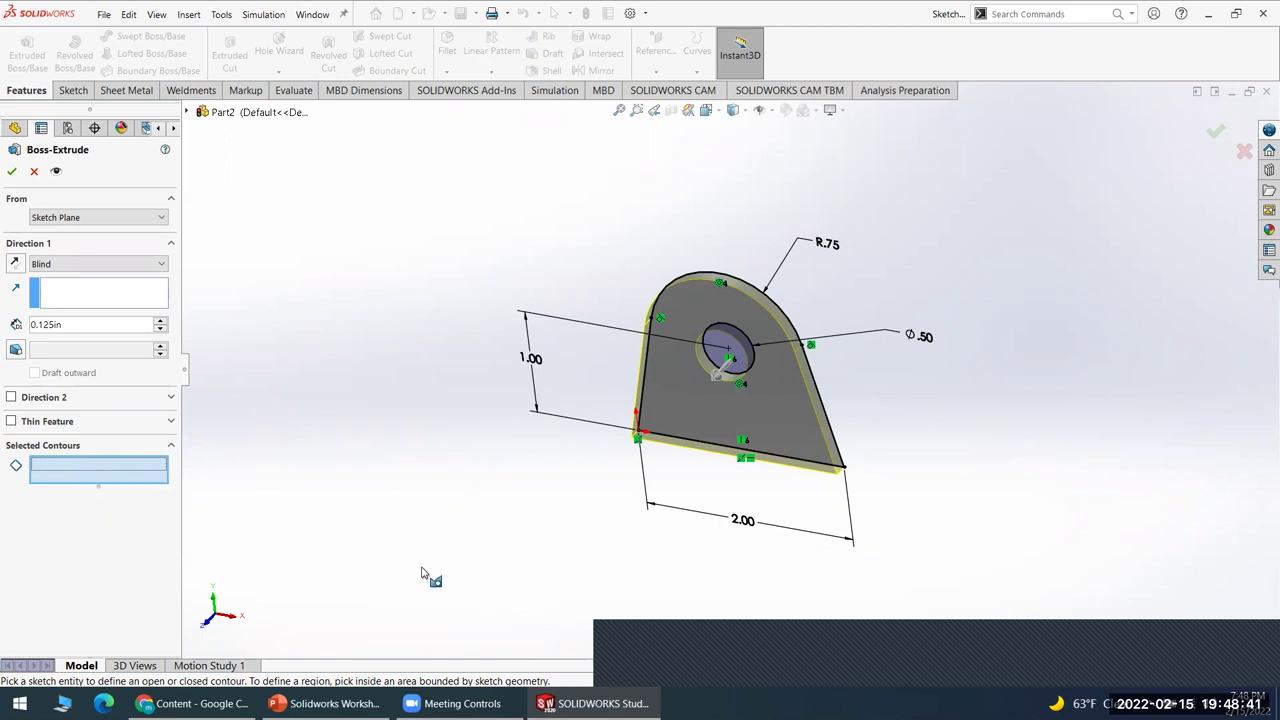
pyautogui.click(12, 171)
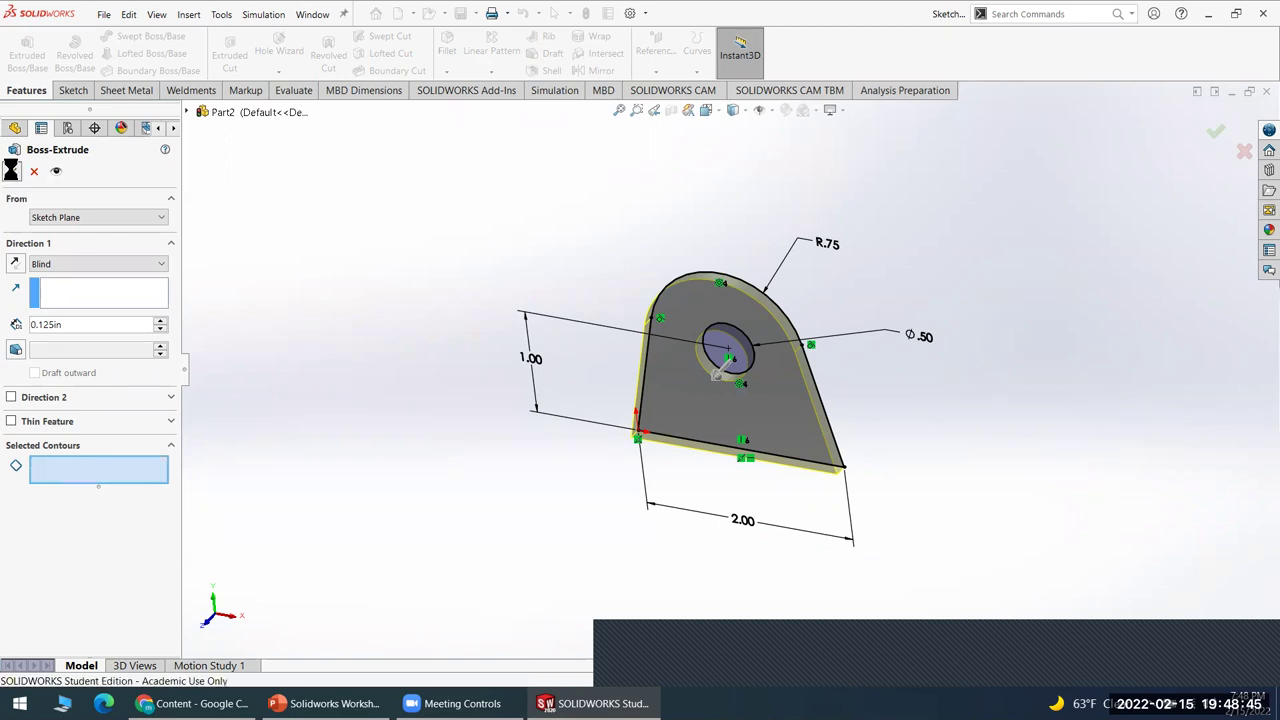
# - Deselect Boss-Extrude1 and orbit the plate to a near-front view
pyautogui.click(522, 416)
pyautogui.moveTo(522, 416); pyautogui.dragTo(522, 372, button='middle')
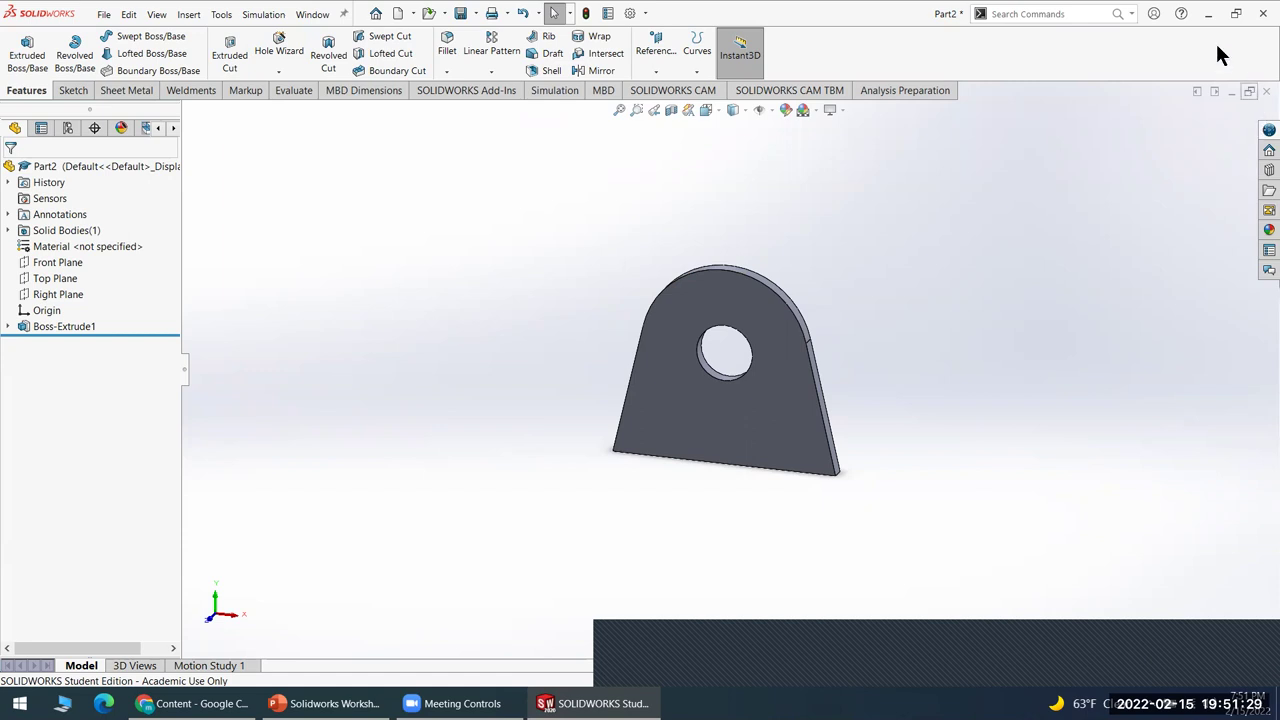
# - Close the bracket part without saving
pyautogui.click(1265, 91)
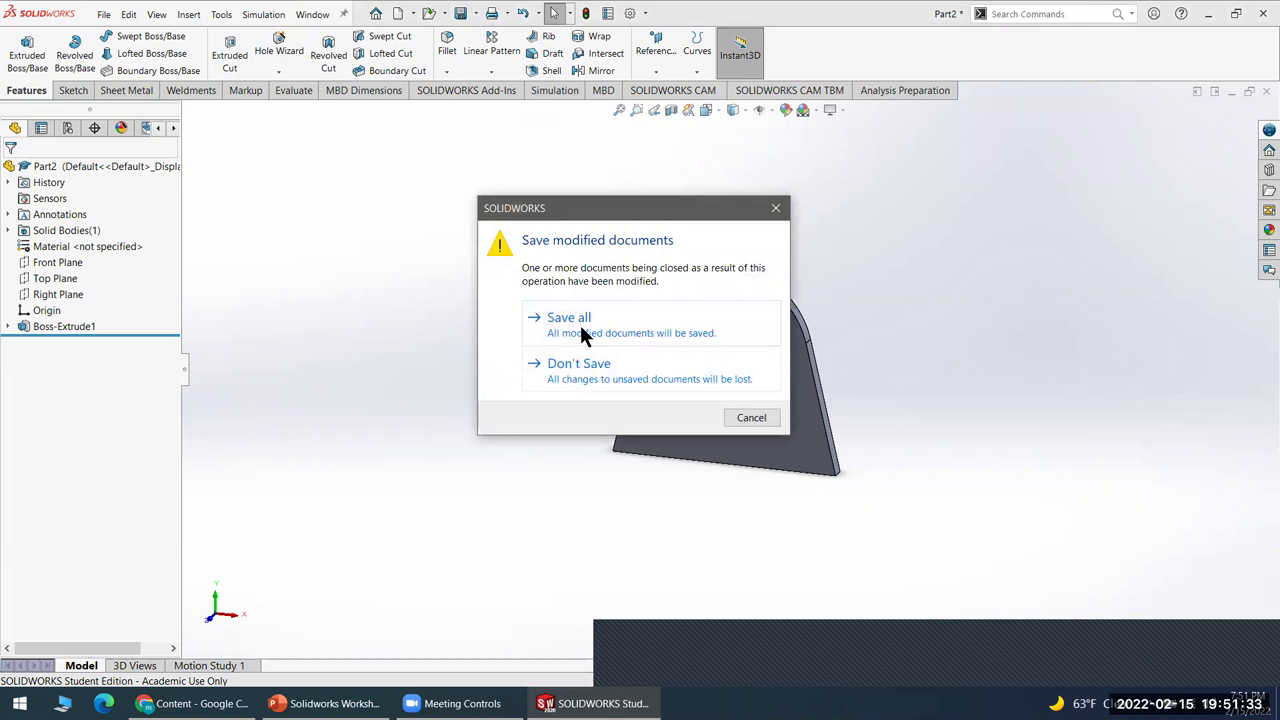
pyautogui.click(680, 374)
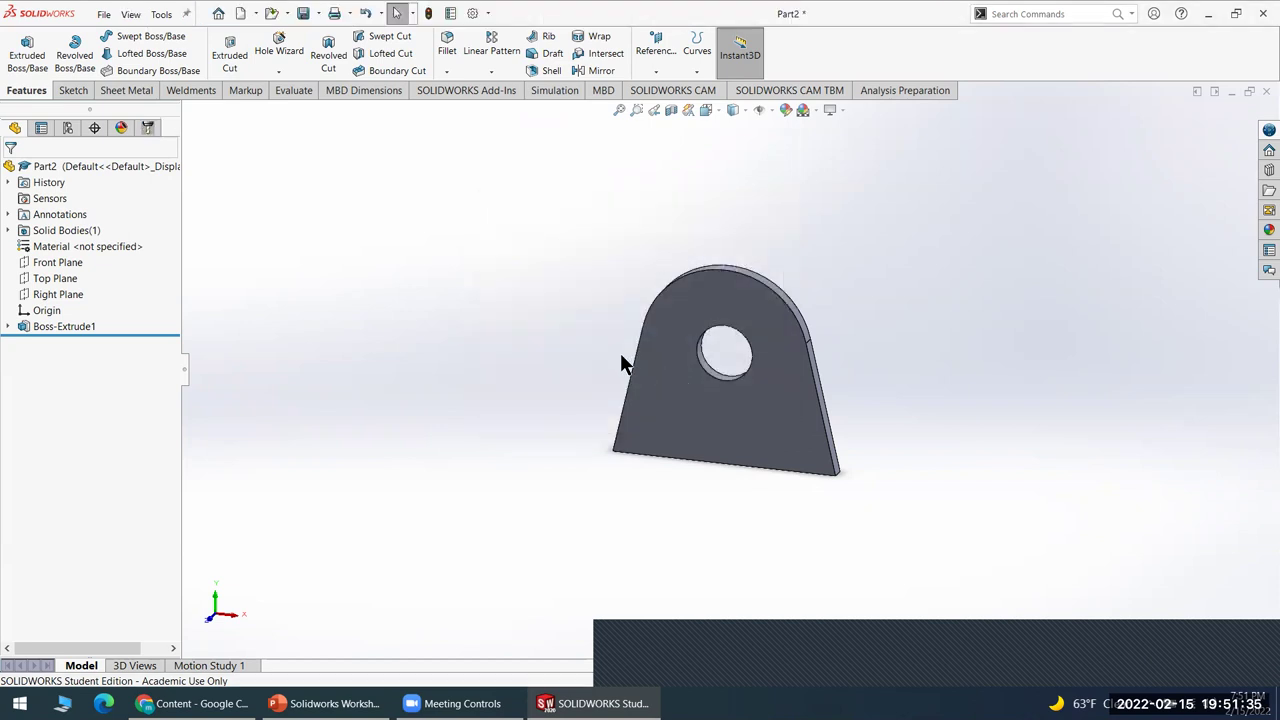
pyautogui.click(273, 20)
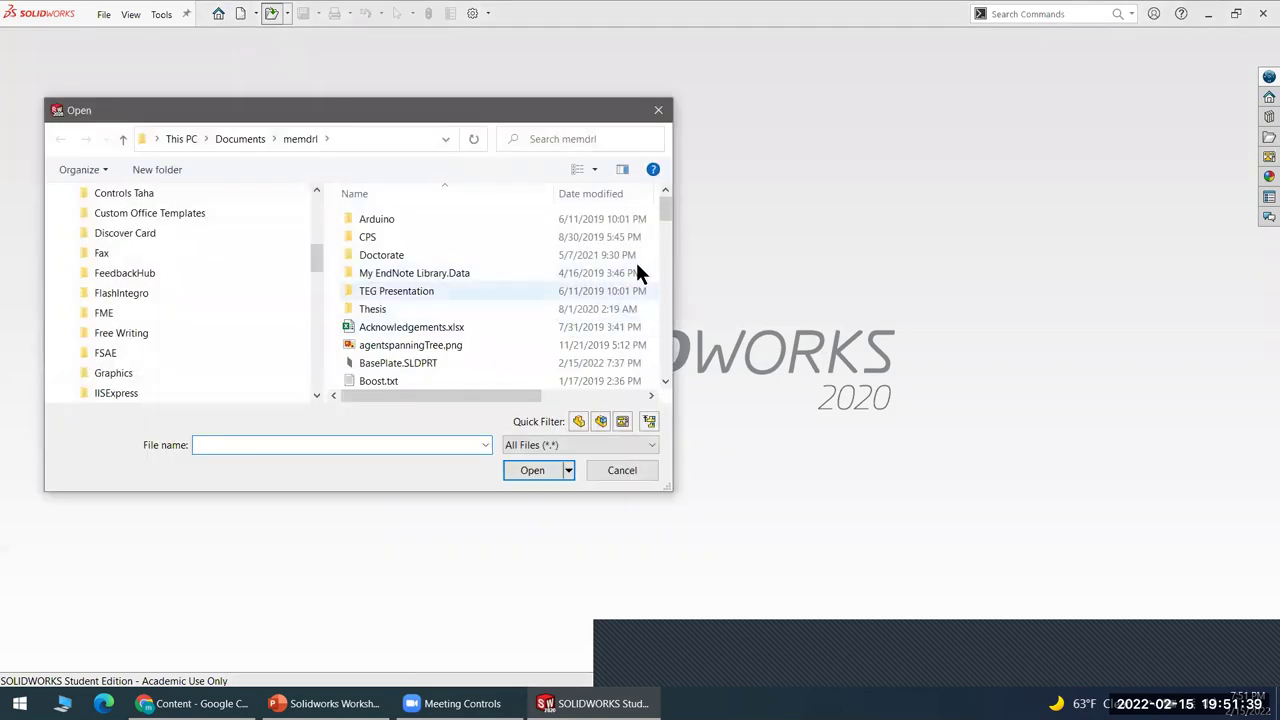
pyautogui.moveTo(667, 208)
pyautogui.mouseDown()
pyautogui.moveTo(664, 378)
pyautogui.moveTo(684, 200)
pyautogui.mouseUp()
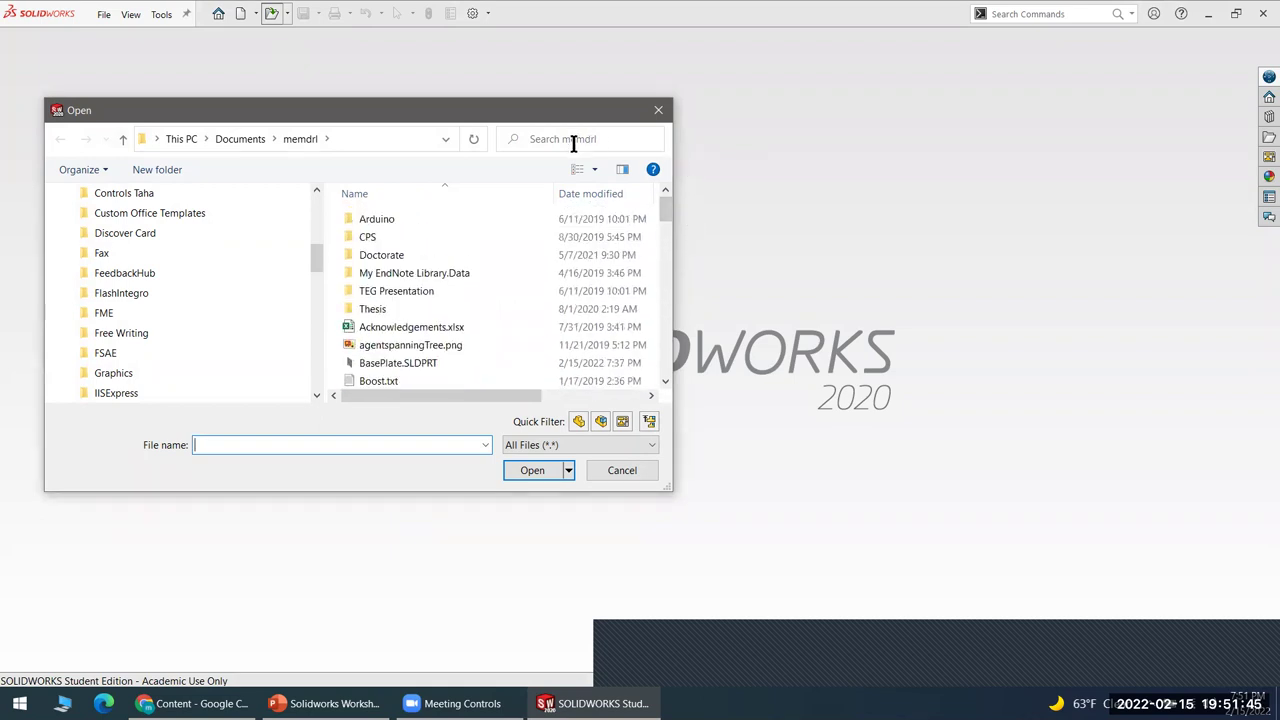
pyautogui.click(660, 110)
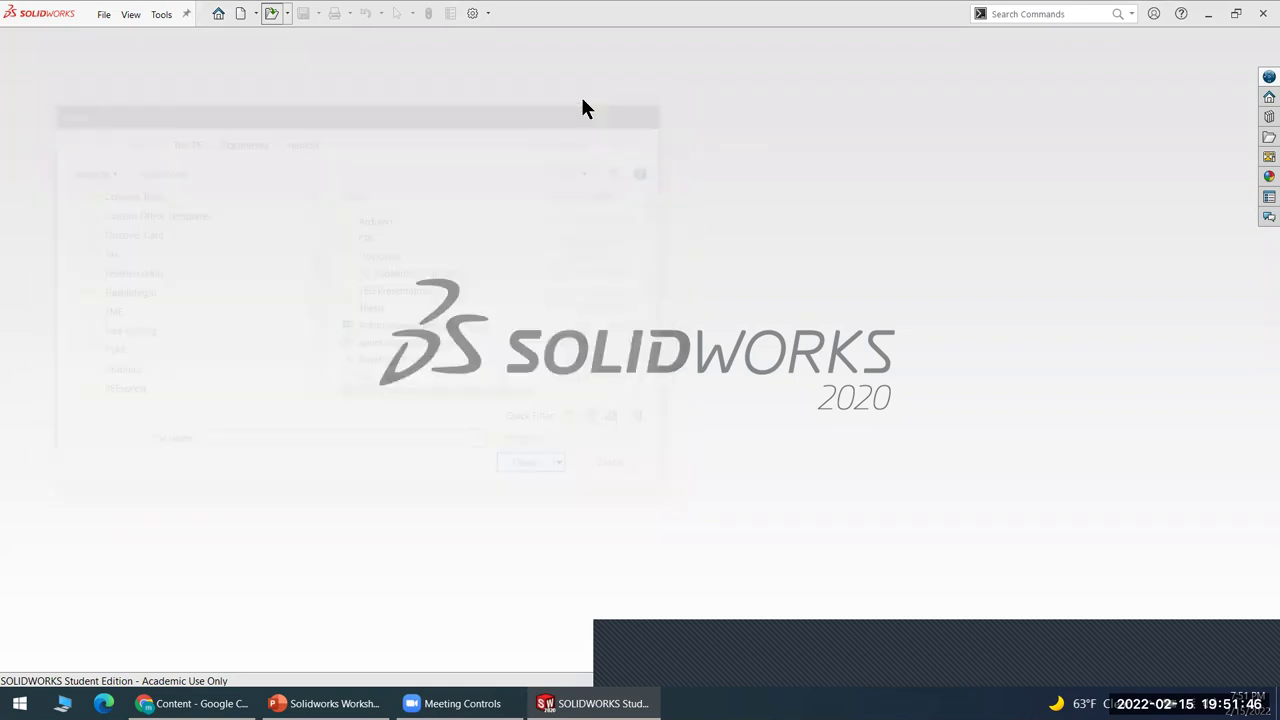
# - Browse to the SolidWorks Lecture folder and open BrakePedalAssembly.SLDASM
pyautogui.click(279, 17)
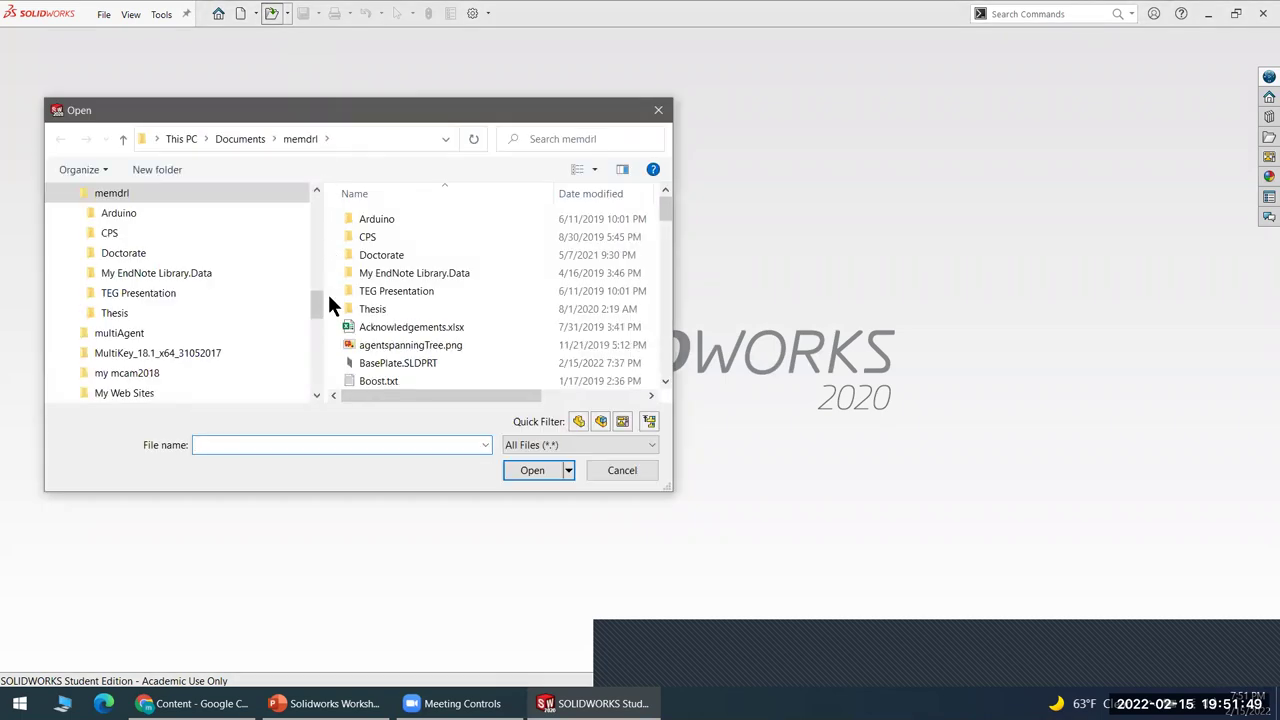
pyautogui.scroll(2, 190, 252)
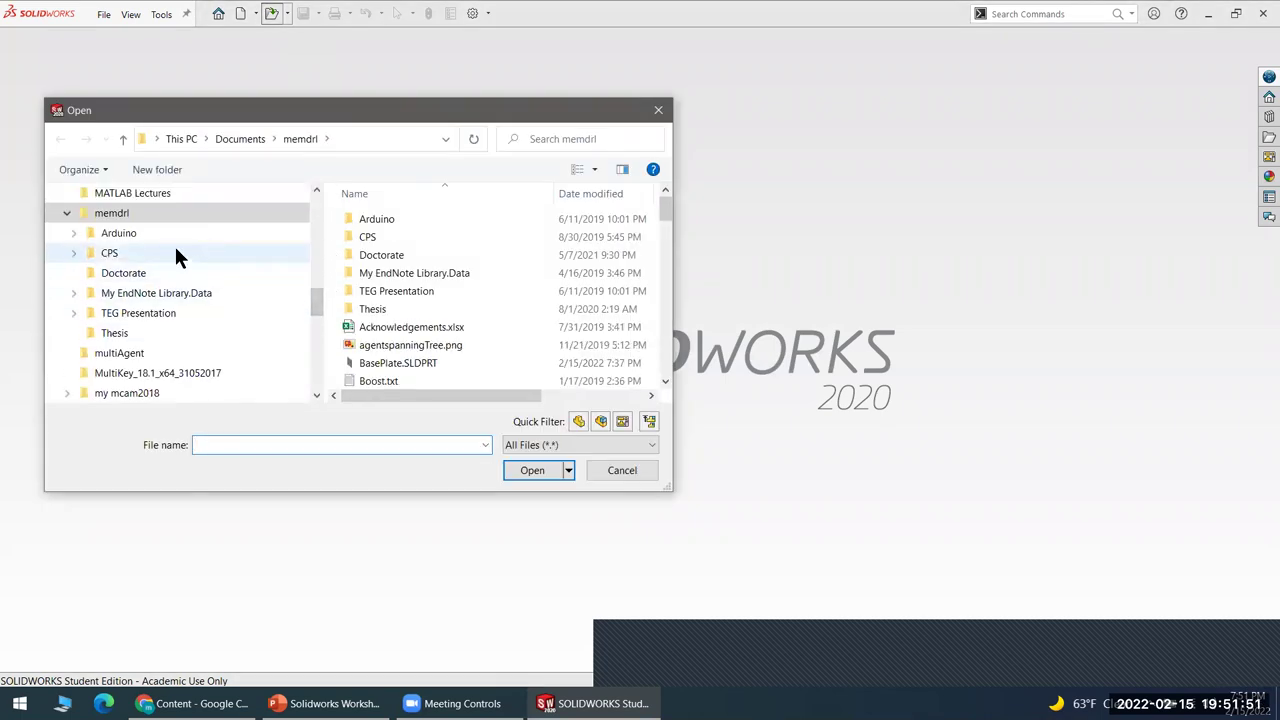
pyautogui.scroll(1, 180, 270)
pyautogui.click(113, 253)
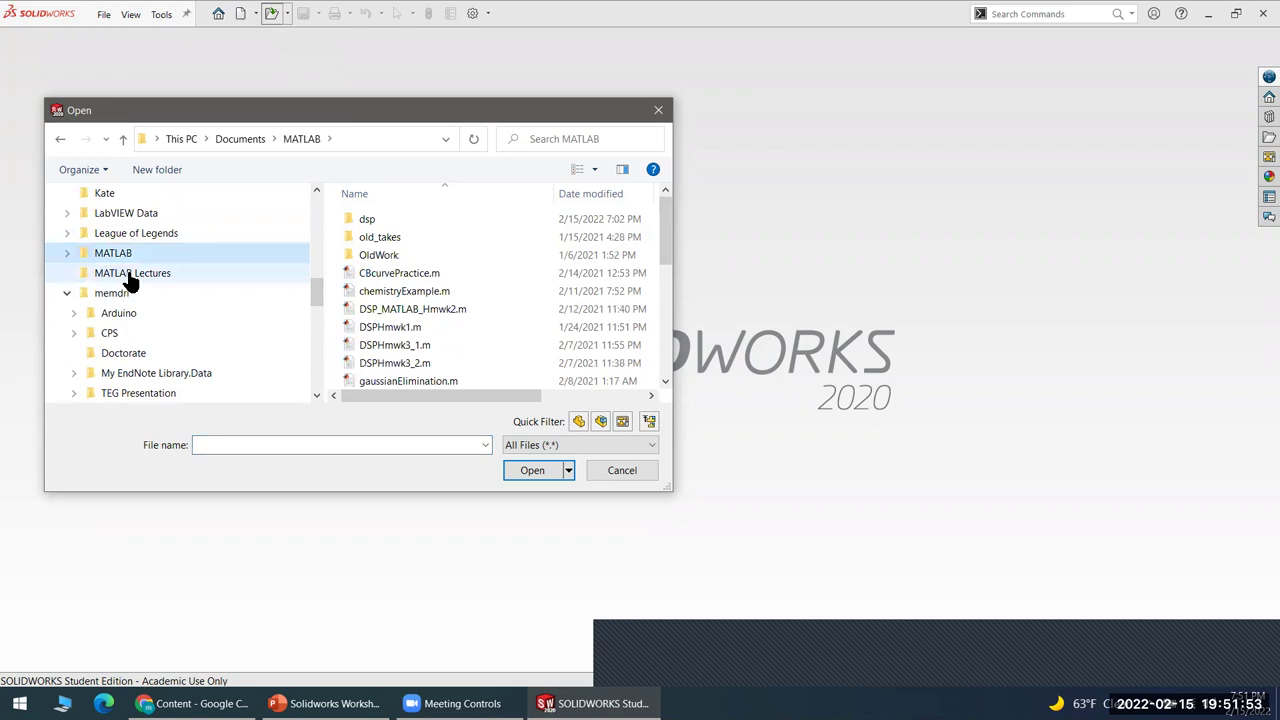
pyautogui.click(150, 272)
pyautogui.scroll(-3, 254, 330)
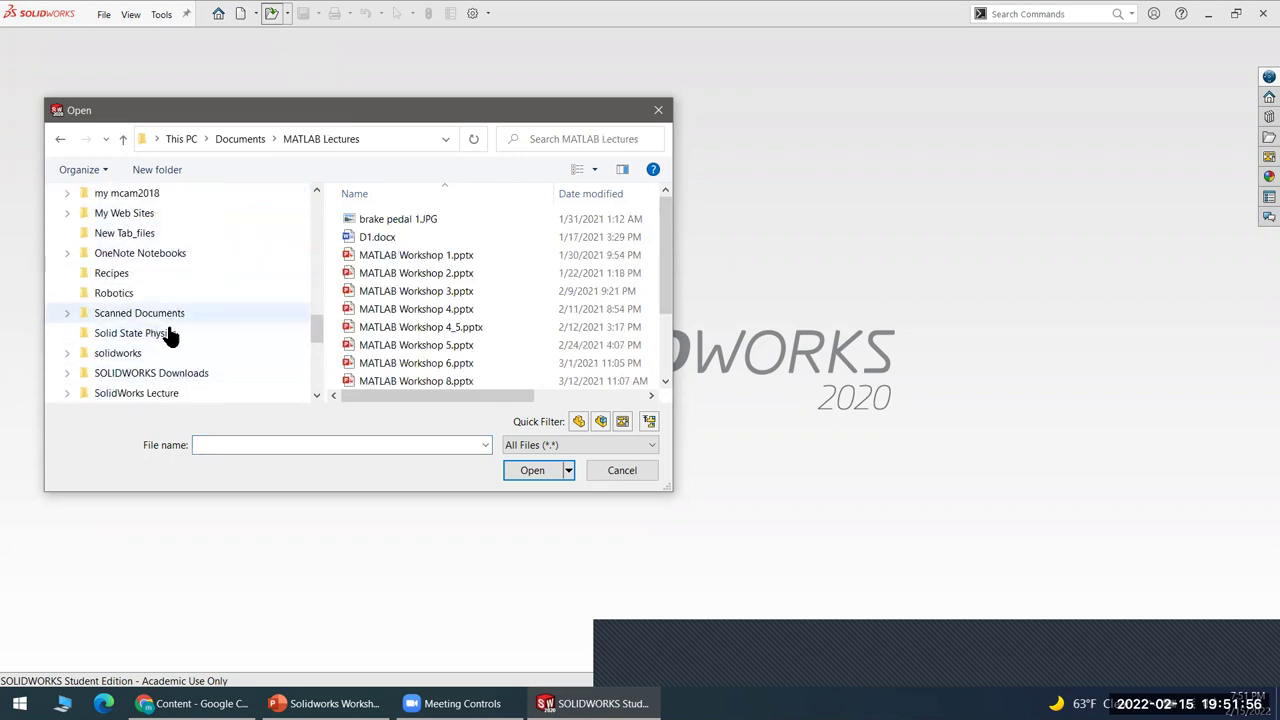
pyautogui.click(143, 394)
pyautogui.scroll(-1, 528, 325)
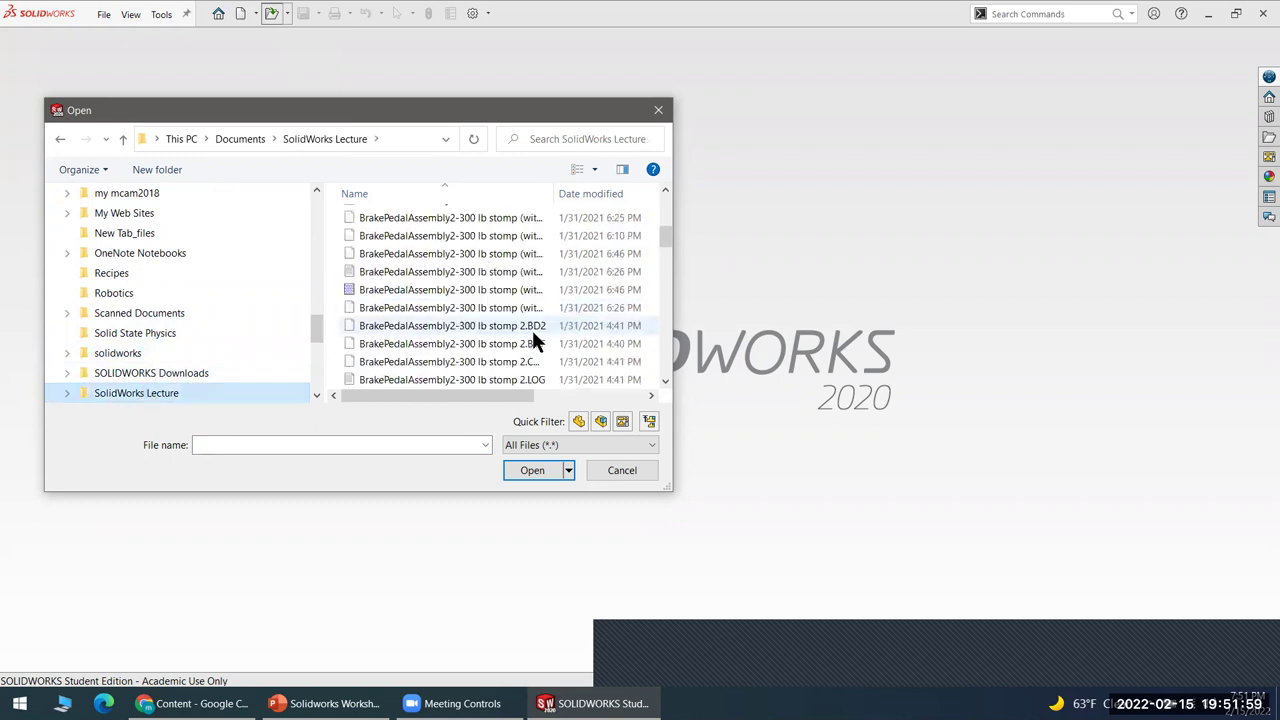
pyautogui.scroll(-2, 531, 345)
pyautogui.click(476, 327)
pyautogui.click(528, 467)
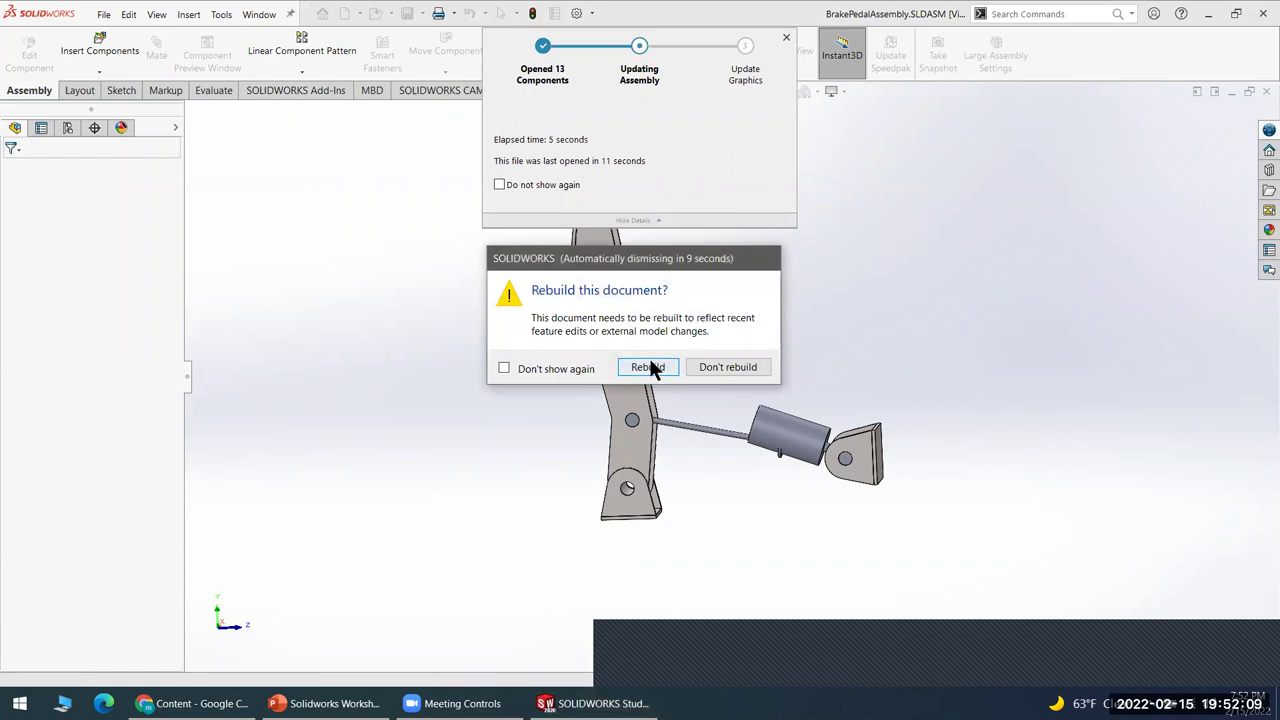
# - Rebuild BrakePedalAssembly at the prompt so it loads with its Static 1 study
pyautogui.click(650, 367)
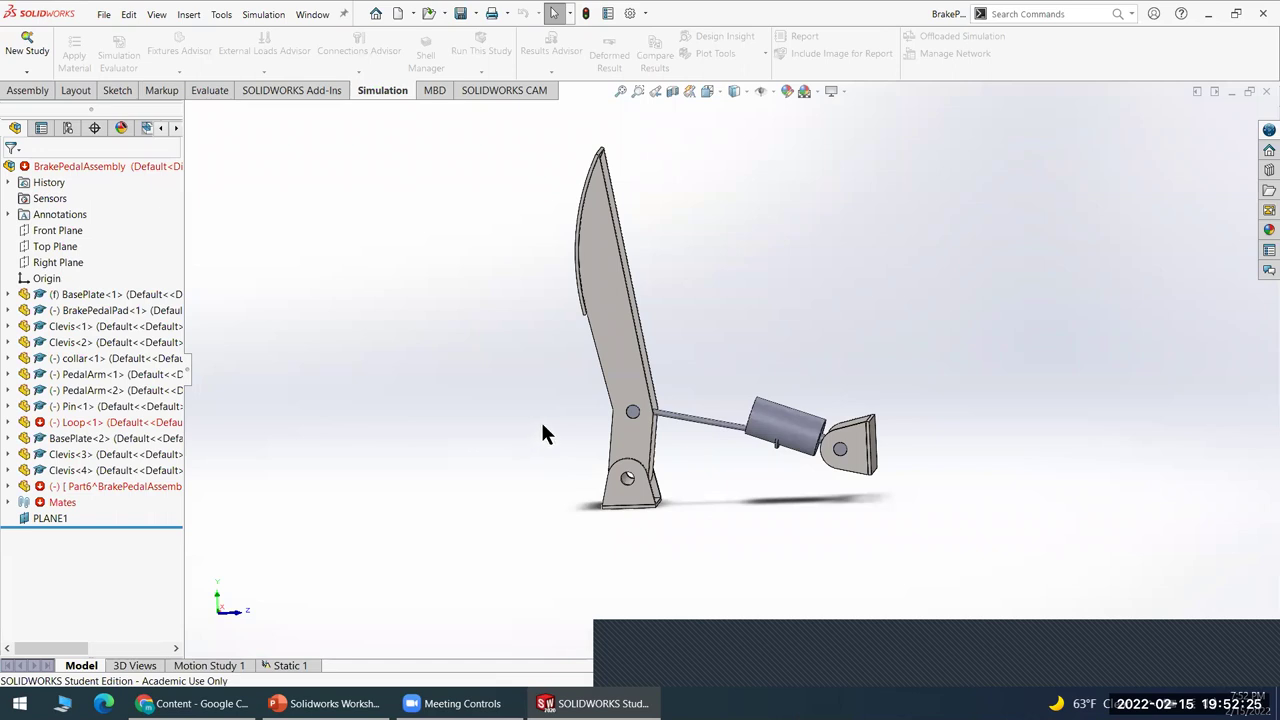
# - Drag the cylinder and pedal components to swing the pedal arm about its pivot
pyautogui.moveTo(549, 420); pyautogui.dragTo(597, 409, button='middle')
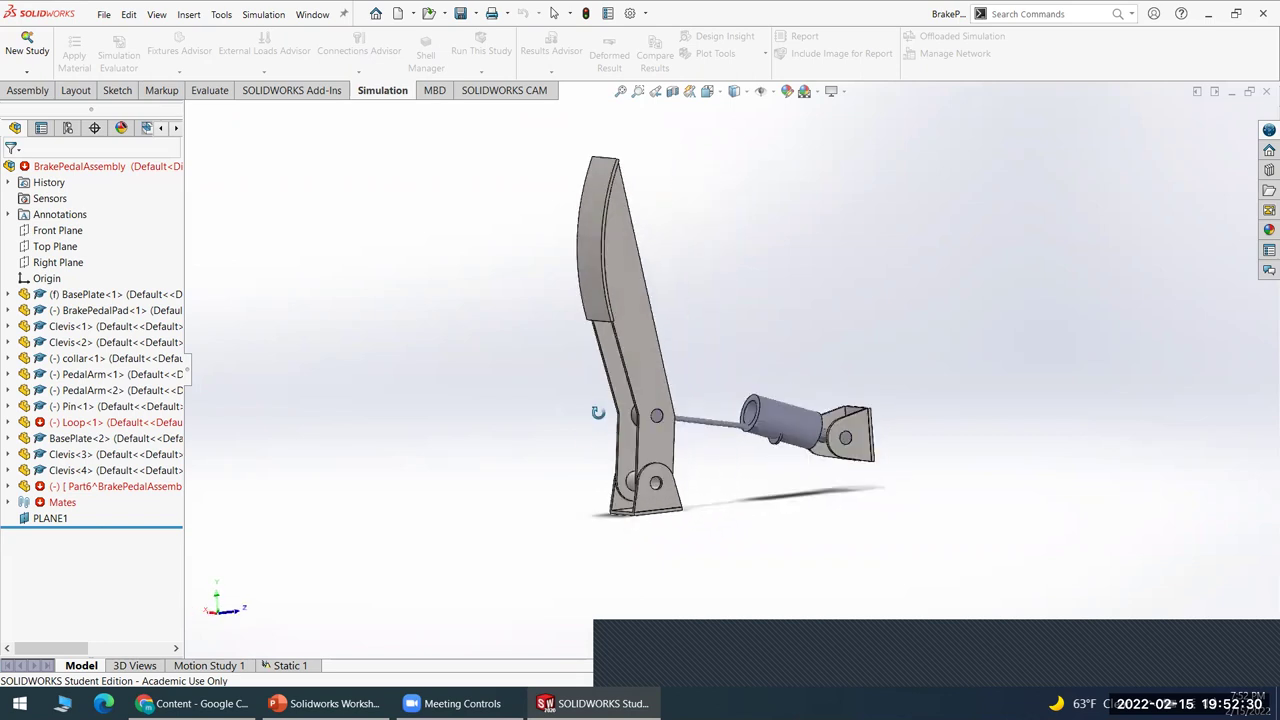
pyautogui.click(775, 412)
pyautogui.moveTo(773, 428); pyautogui.dragTo(760, 427)
pyautogui.click(634, 243)
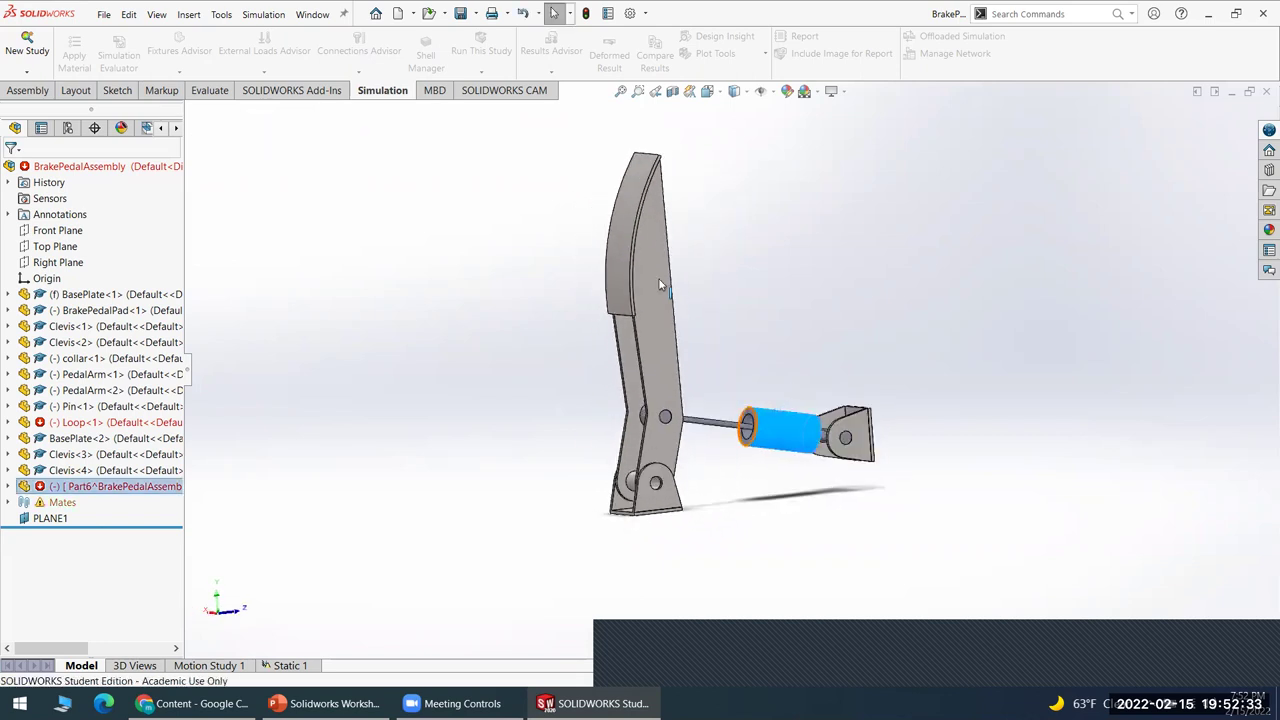
pyautogui.moveTo(705, 251); pyautogui.dragTo(589, 243)
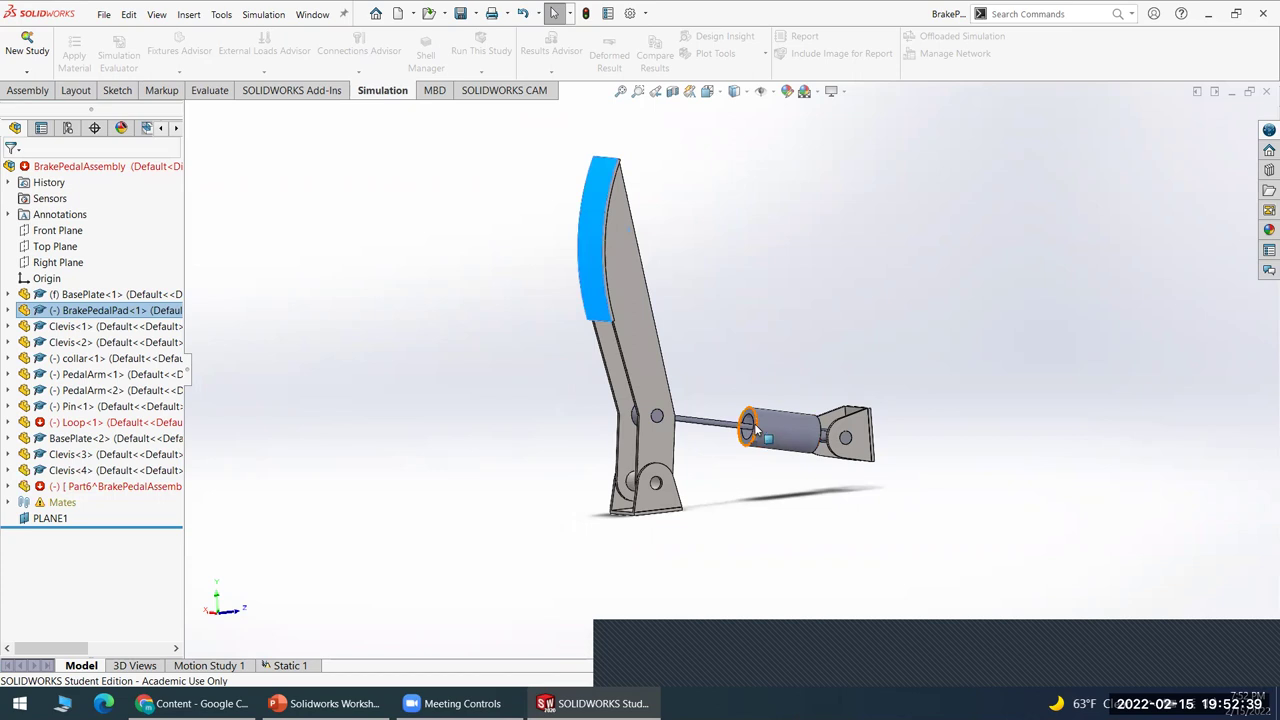
# - Orbit the assembly through near-front and near-side views of the pedal
pyautogui.moveTo(718, 484); pyautogui.dragTo(600, 482, button='middle')
pyautogui.moveTo(704, 507); pyautogui.dragTo(704, 540, button='middle')
pyautogui.moveTo(724, 410); pyautogui.dragTo(952, 412, button='middle')
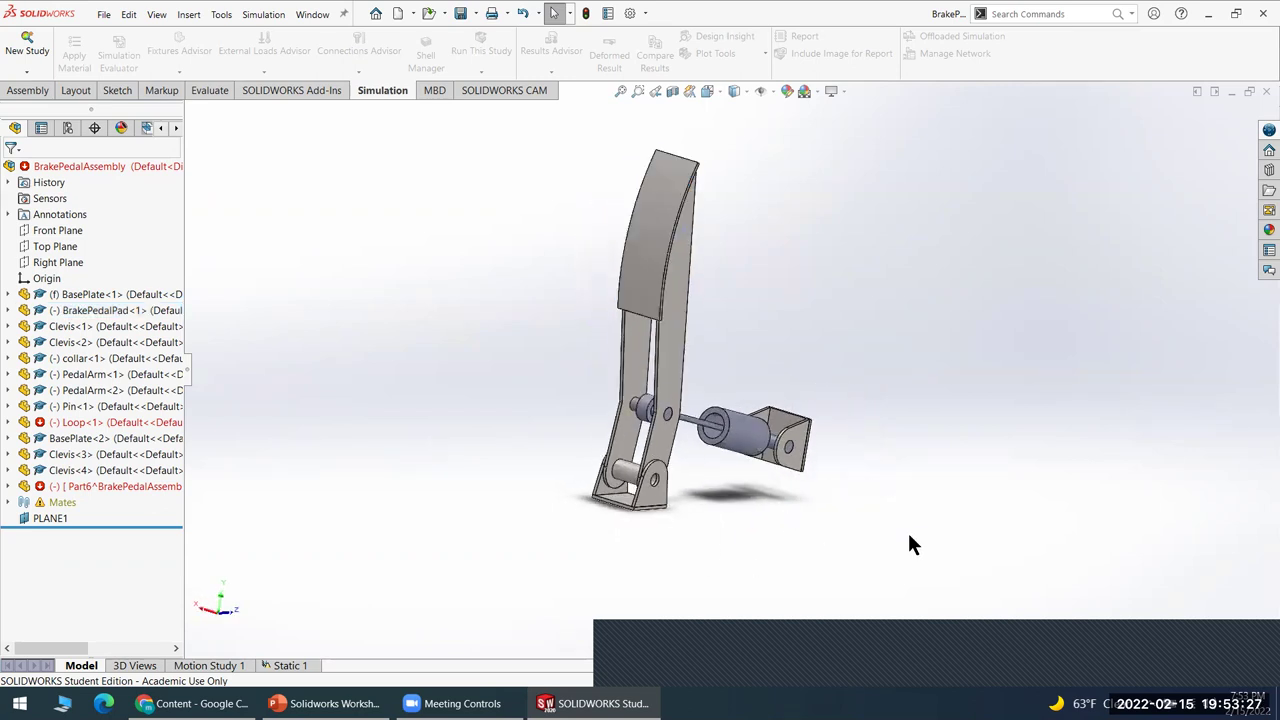
pyautogui.moveTo(609, 577); pyautogui.dragTo(706, 408, button='middle')
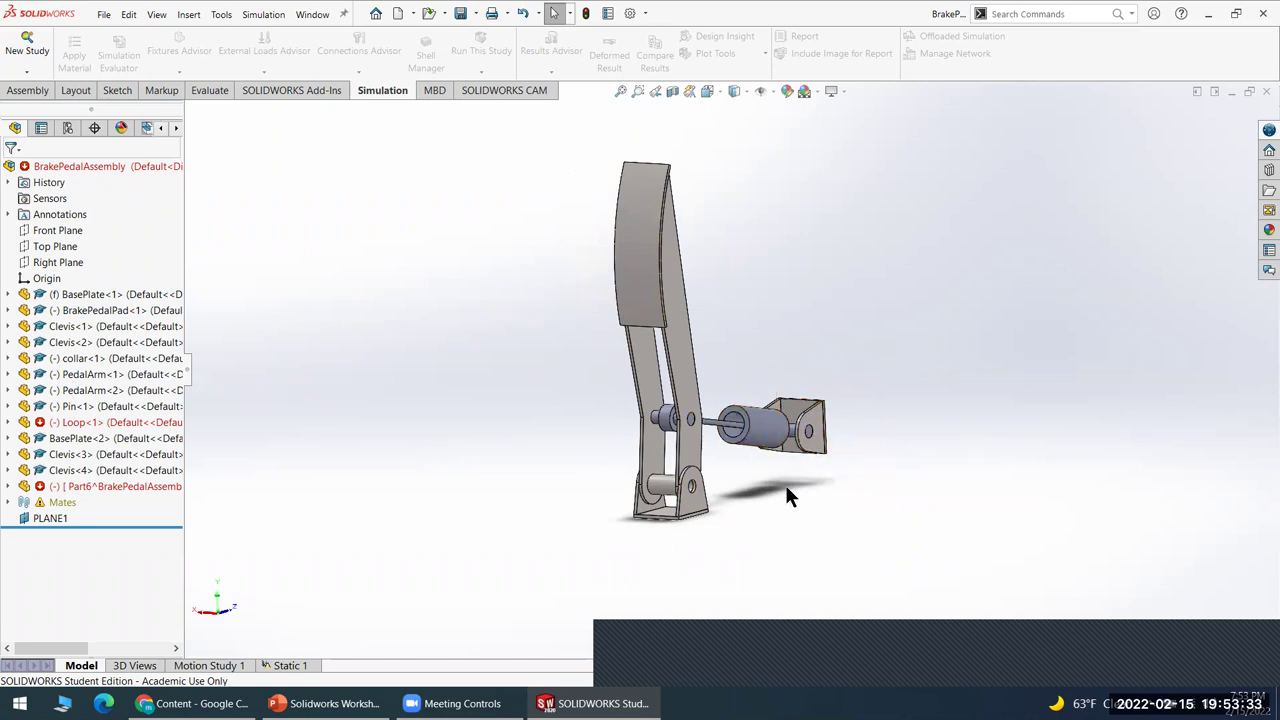
pyautogui.moveTo(787, 497); pyautogui.dragTo(705, 433, button='middle')
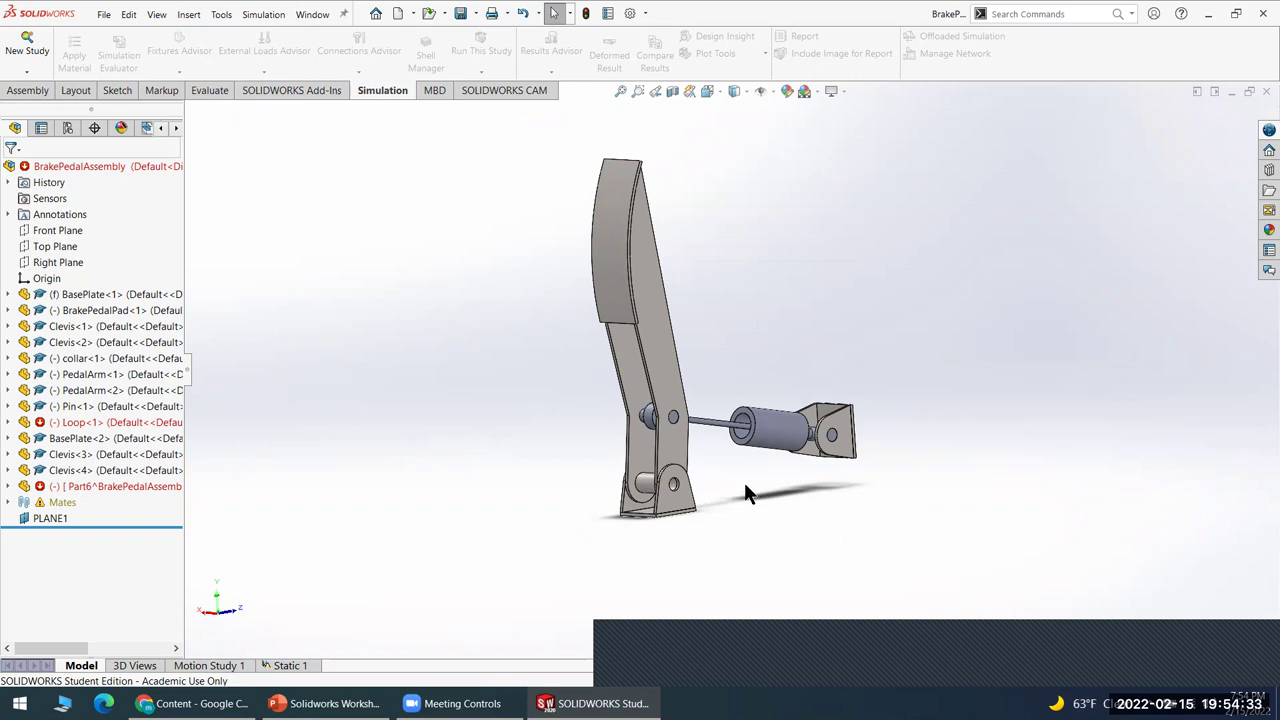
# - Show the Stress1 von Mises plot in Static 1, inspect it side-on, then return to Model
pyautogui.click(272, 665)
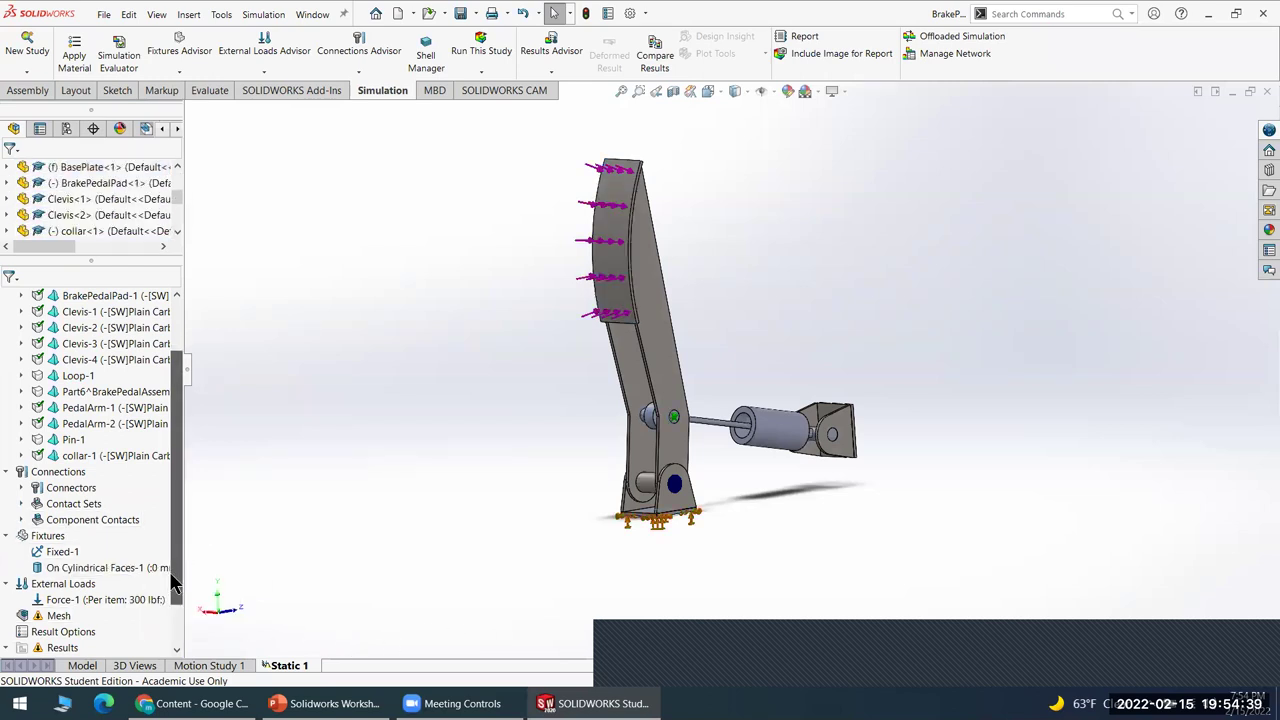
pyautogui.doubleClick(67, 599)
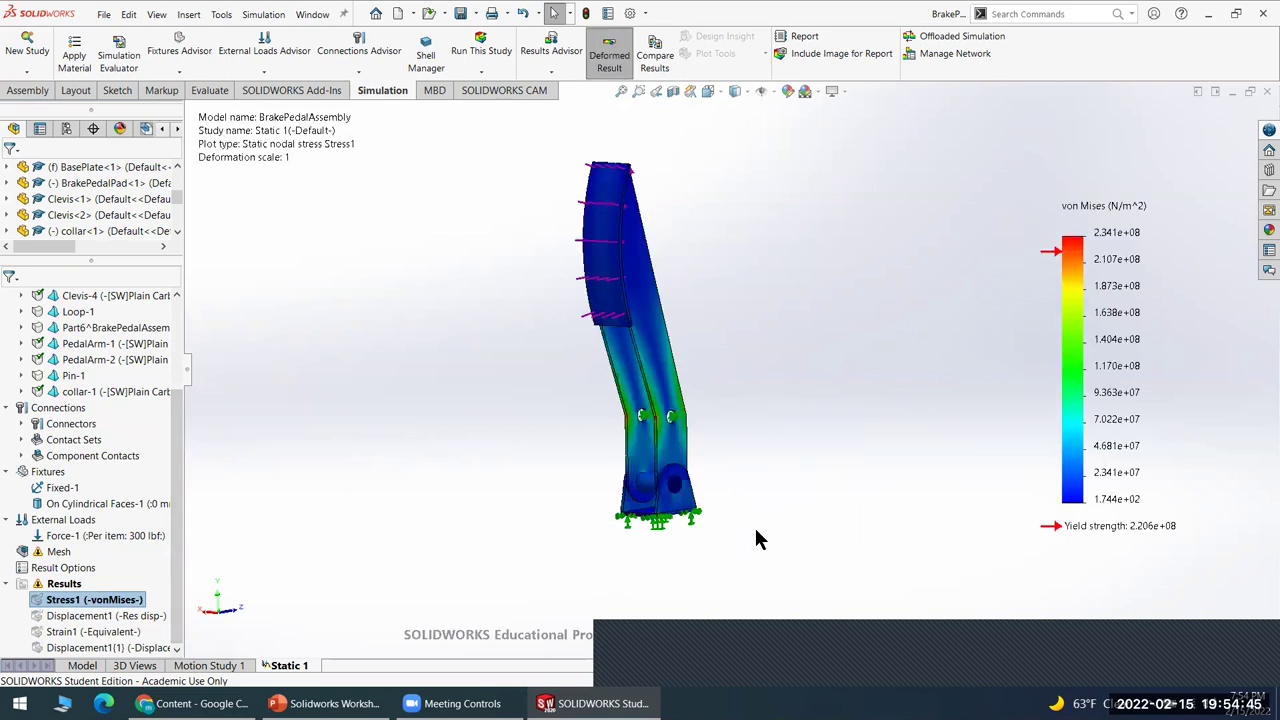
pyautogui.moveTo(755, 513); pyautogui.dragTo(726, 375, button='middle')
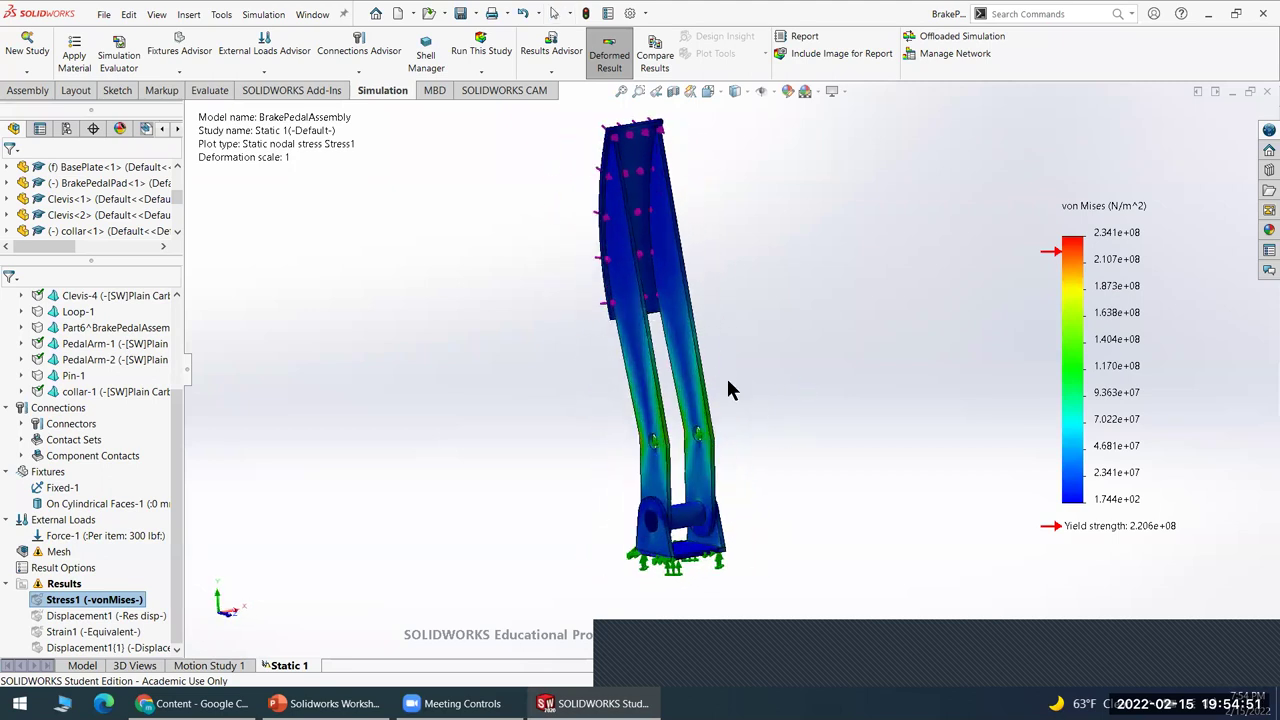
pyautogui.moveTo(834, 518); pyautogui.dragTo(1003, 525, button='middle')
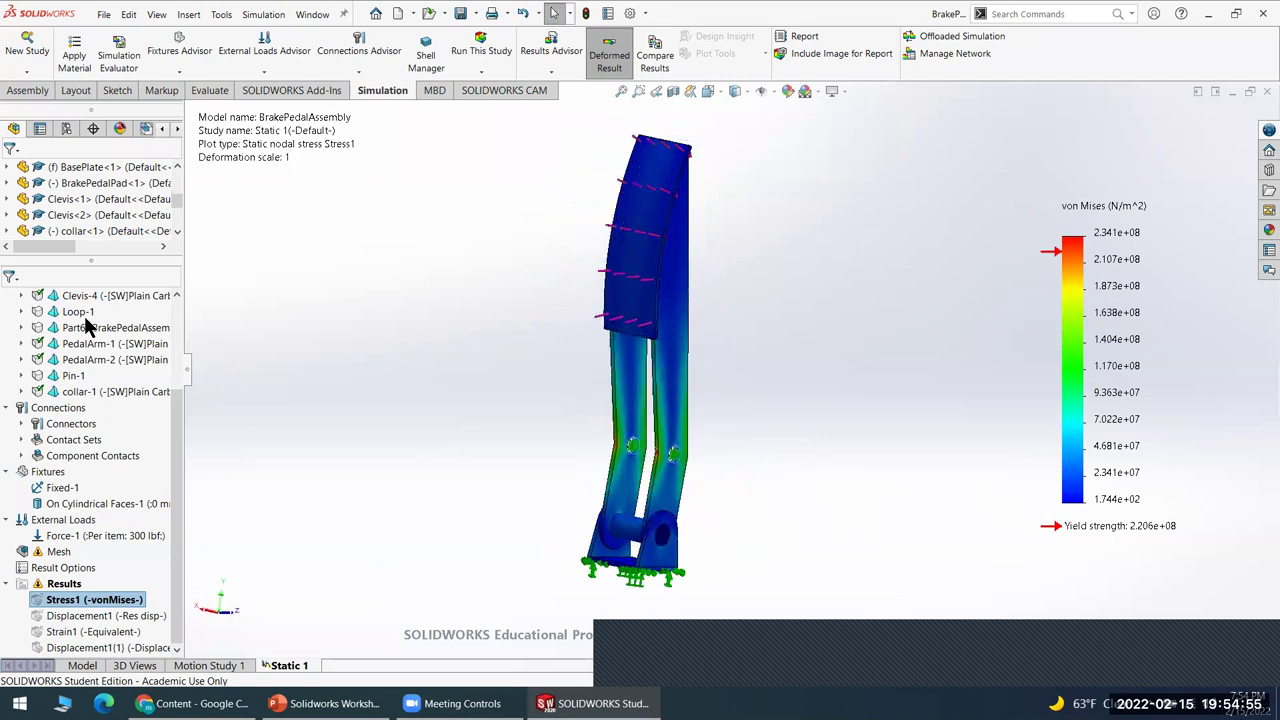
pyautogui.click(82, 665)
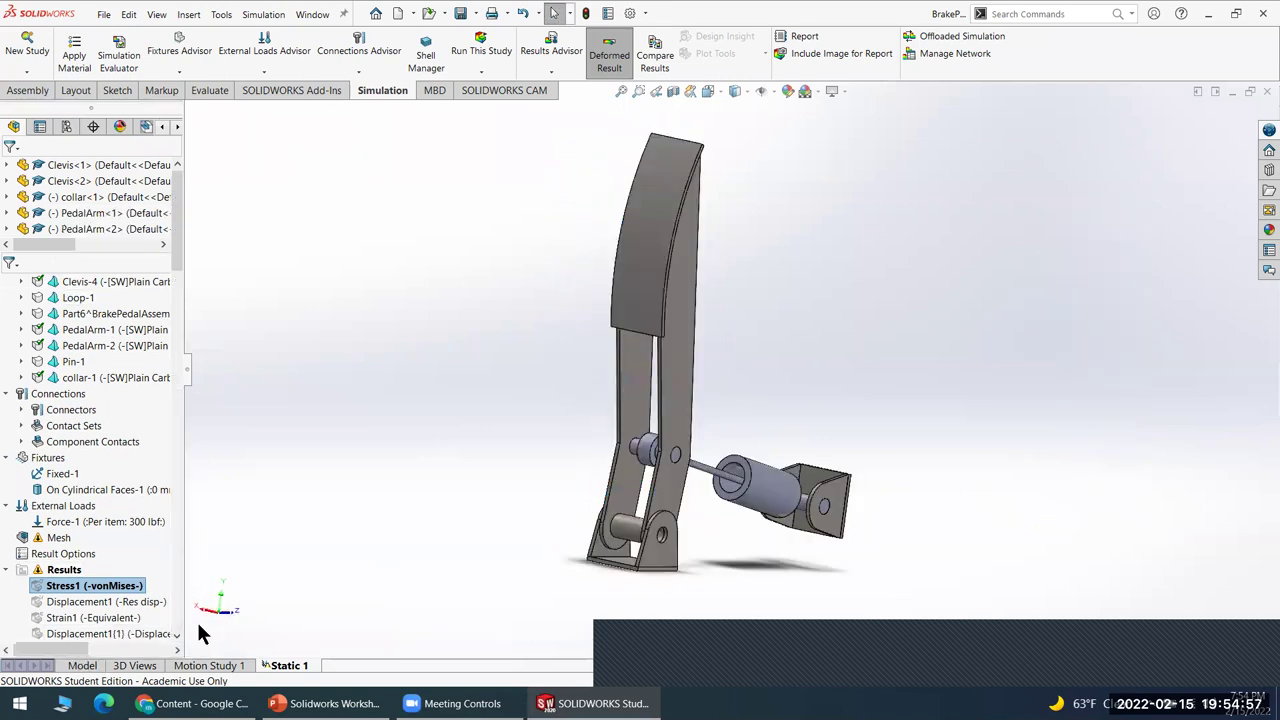
# - Orbit the pedal assembly to a slightly turned front view
pyautogui.moveTo(545, 490); pyautogui.dragTo(590, 478, button='middle')
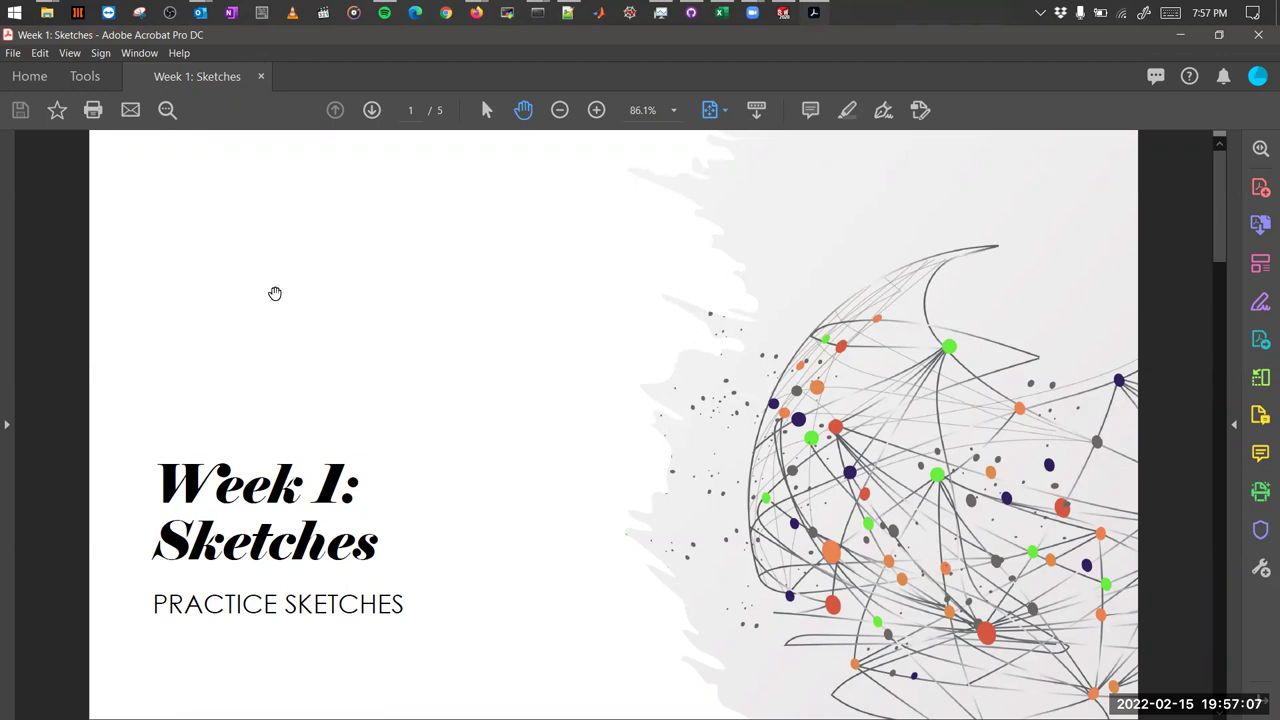
# - Page through the Week 1: Sketches PDF from the title page to Problems 7 and 8
pyautogui.scroll(-1, 49, 357)
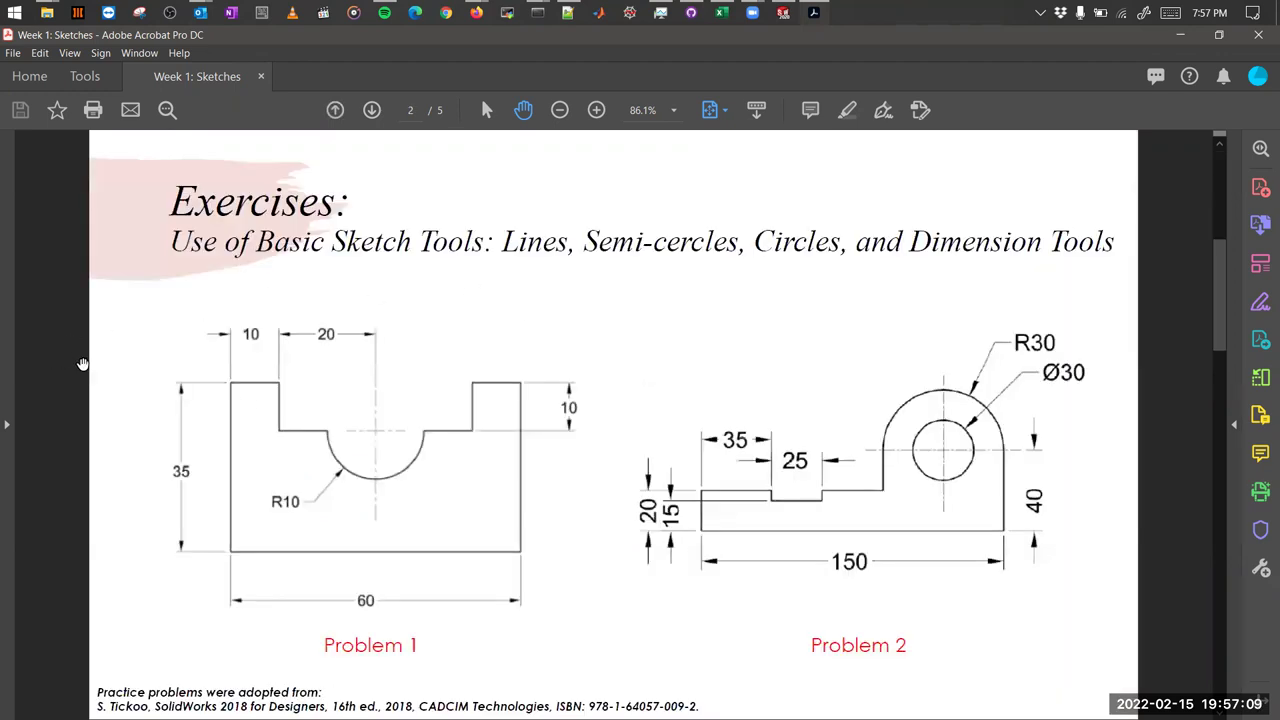
pyautogui.scroll(-1, 83, 364)
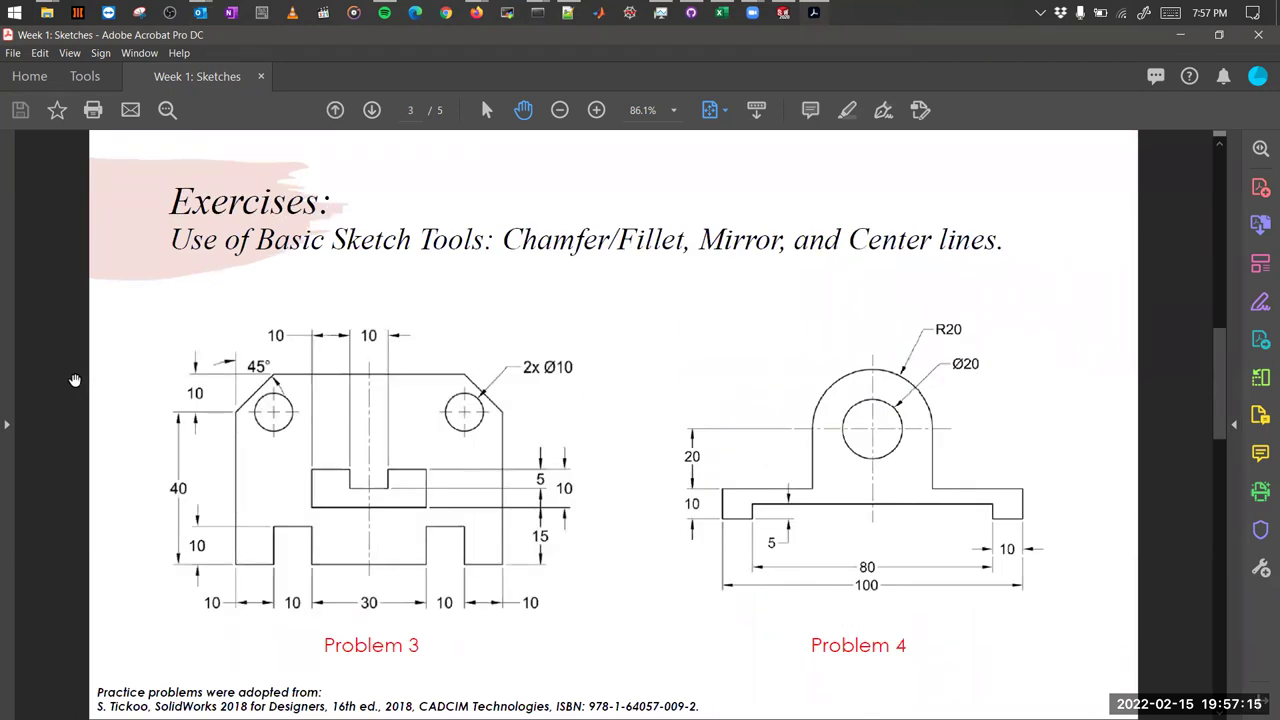
pyautogui.scroll(-2, 75, 380)
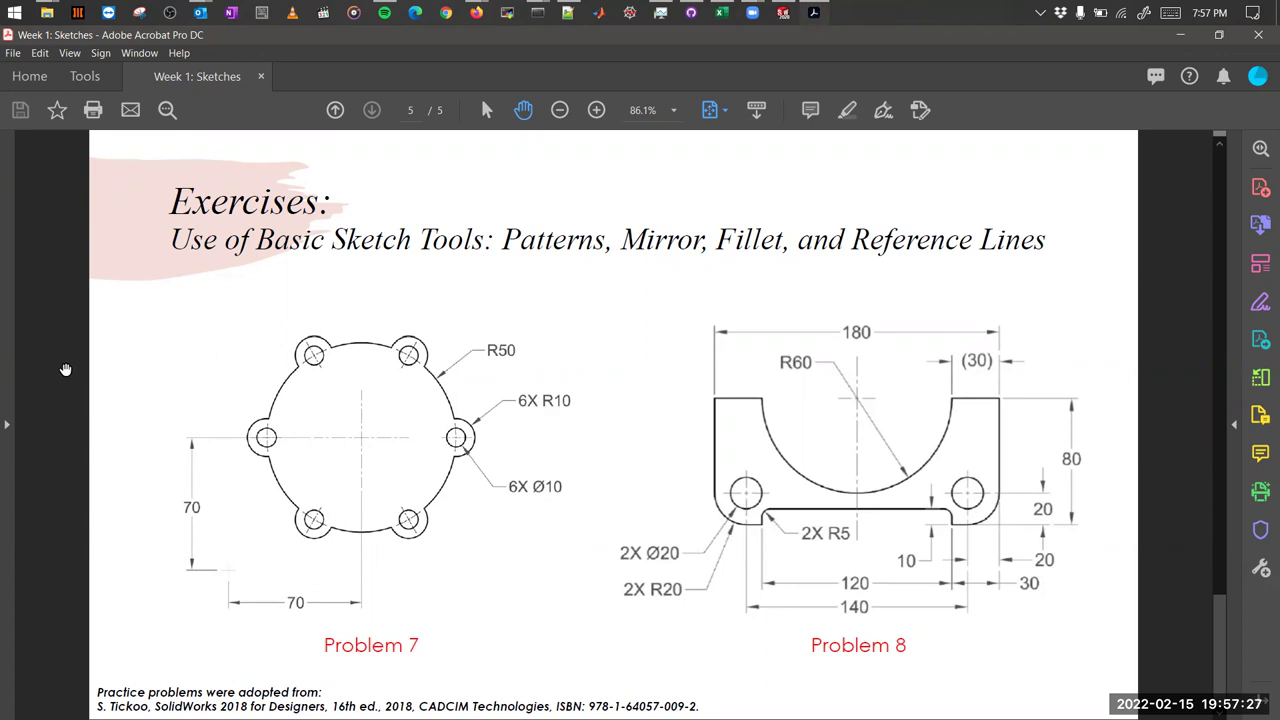
pyautogui.press('pageup')
pyautogui.press('pageup')
pyautogui.press('pageup')
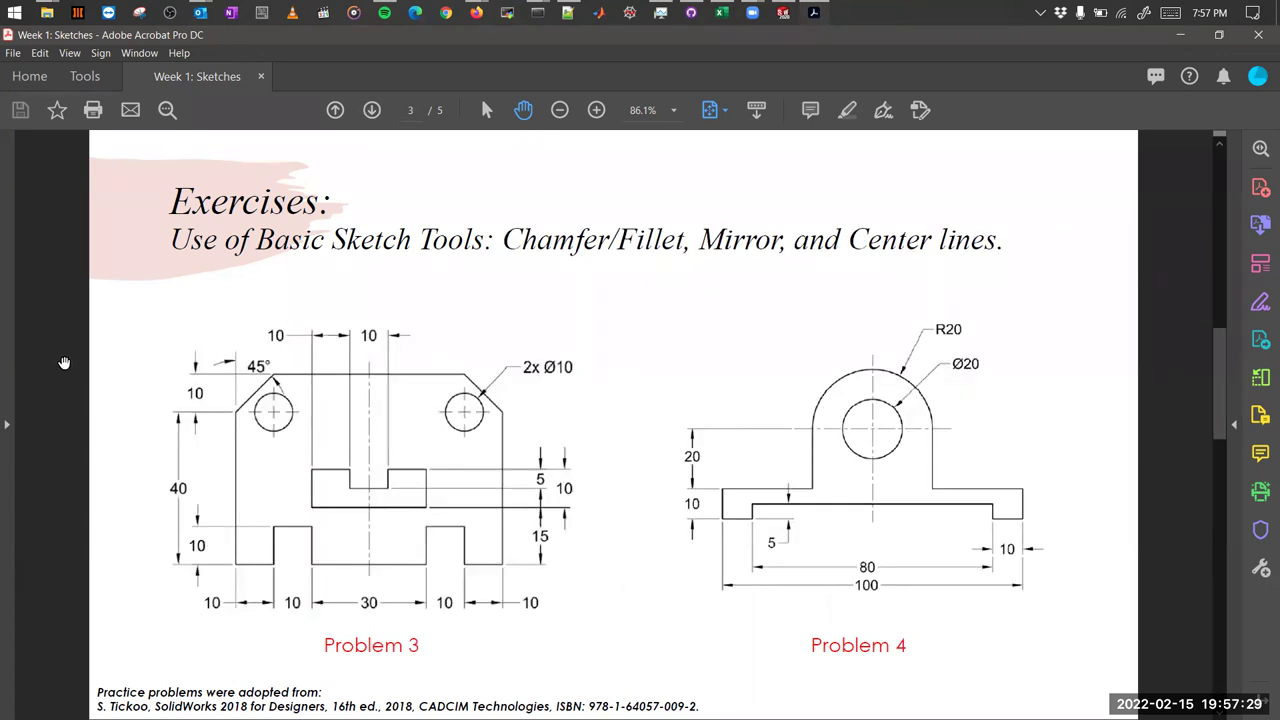
pyautogui.press('pageup')
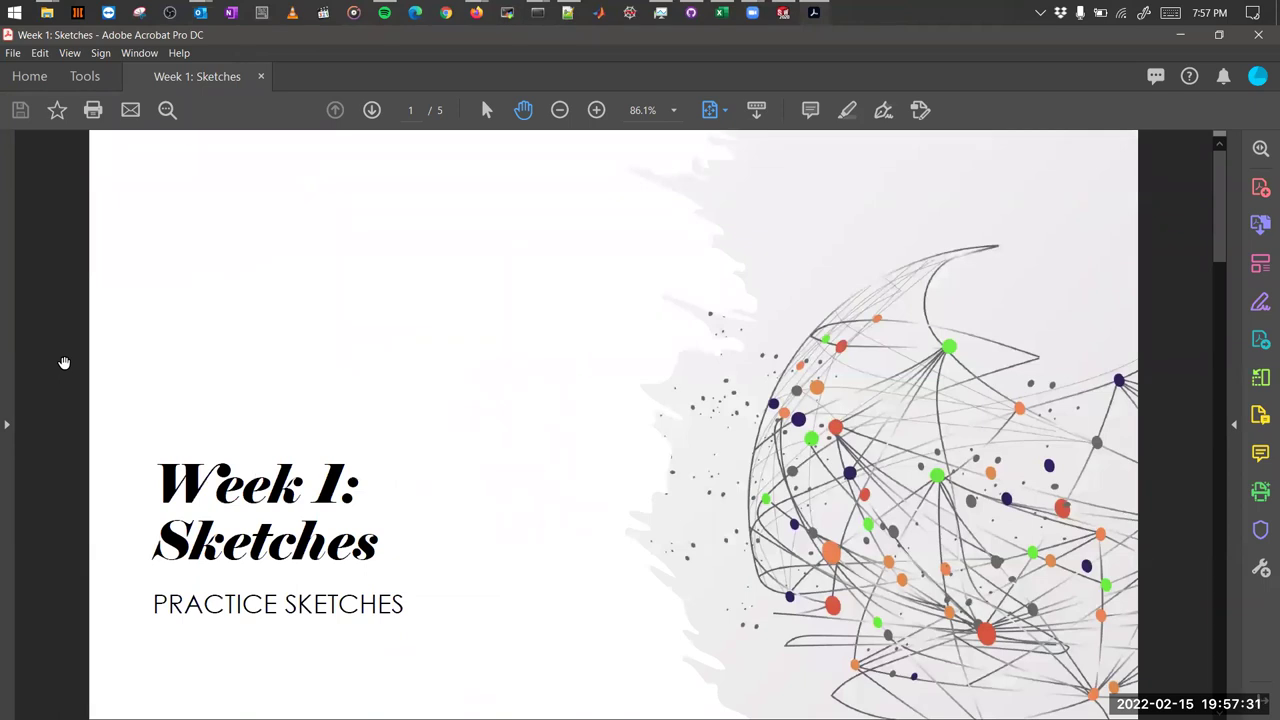
pyautogui.press('pagedown')
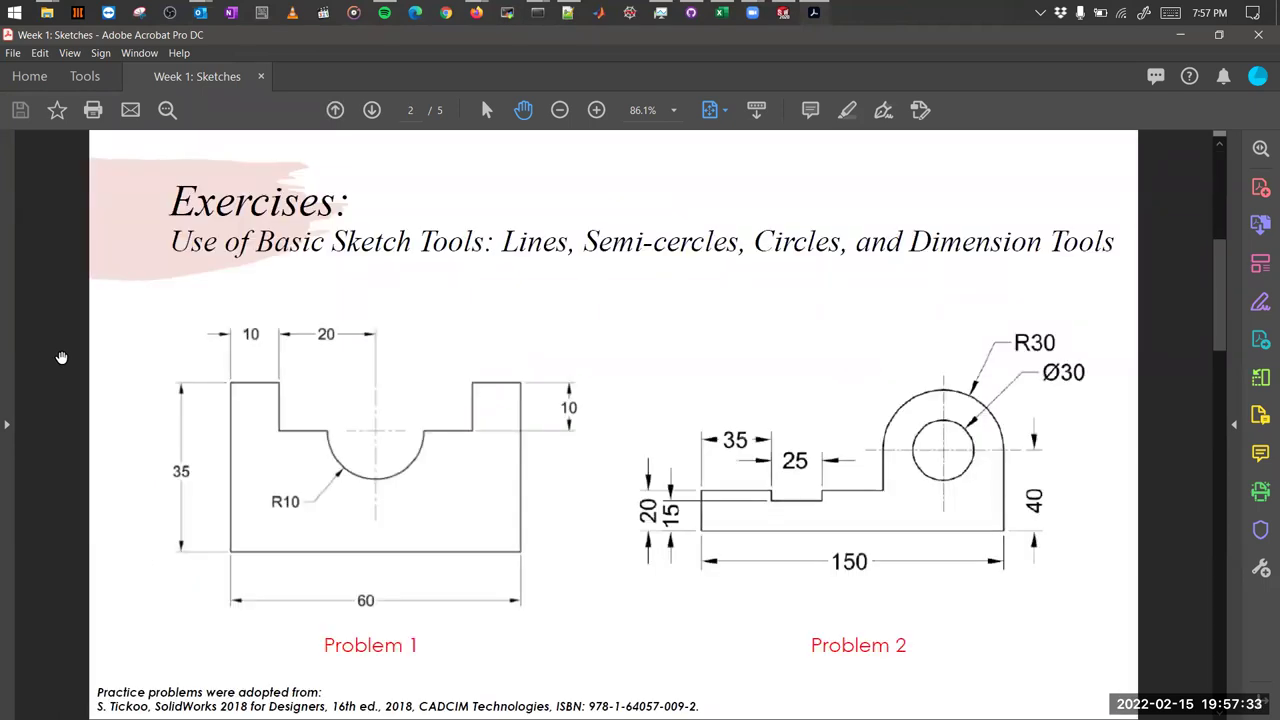
pyautogui.press('pagedown')
pyautogui.press('pagedown')
pyautogui.press('pagedown')
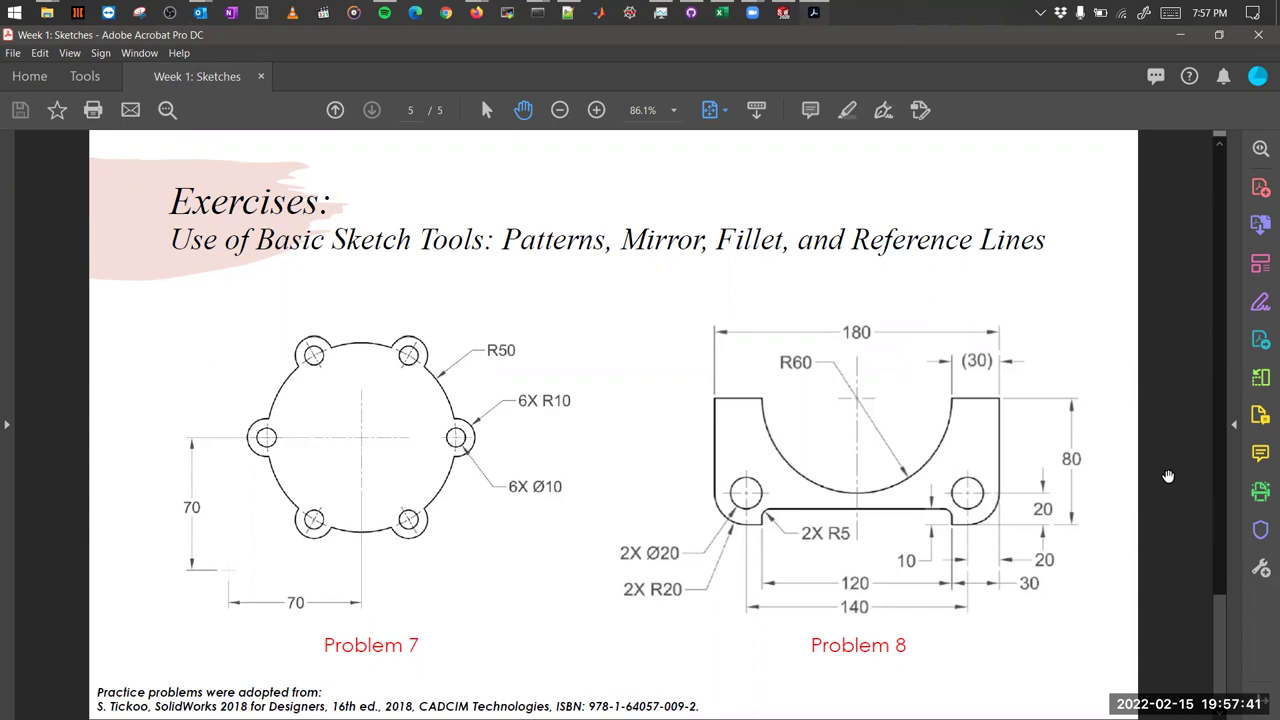
# - Scroll back up to the Problems 1 and 2 page and enable the Comment tool
pyautogui.scroll(2, 1168, 474)
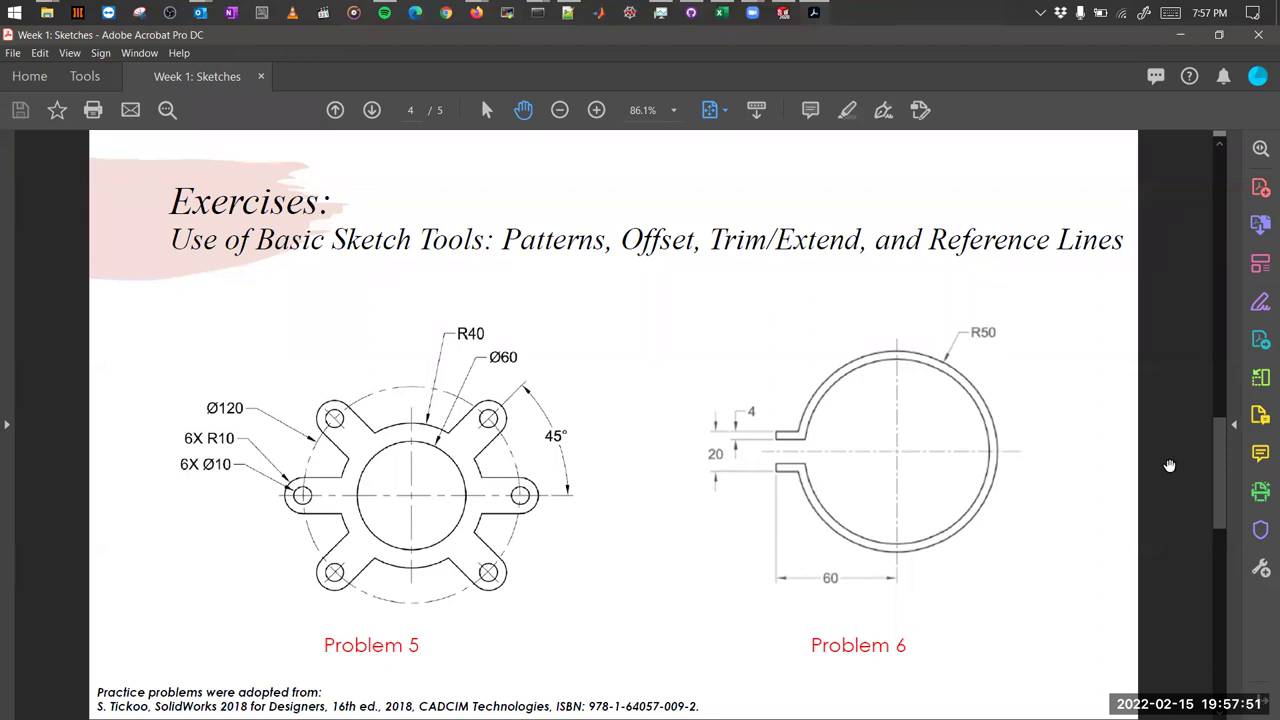
pyautogui.scroll(2, 1169, 465)
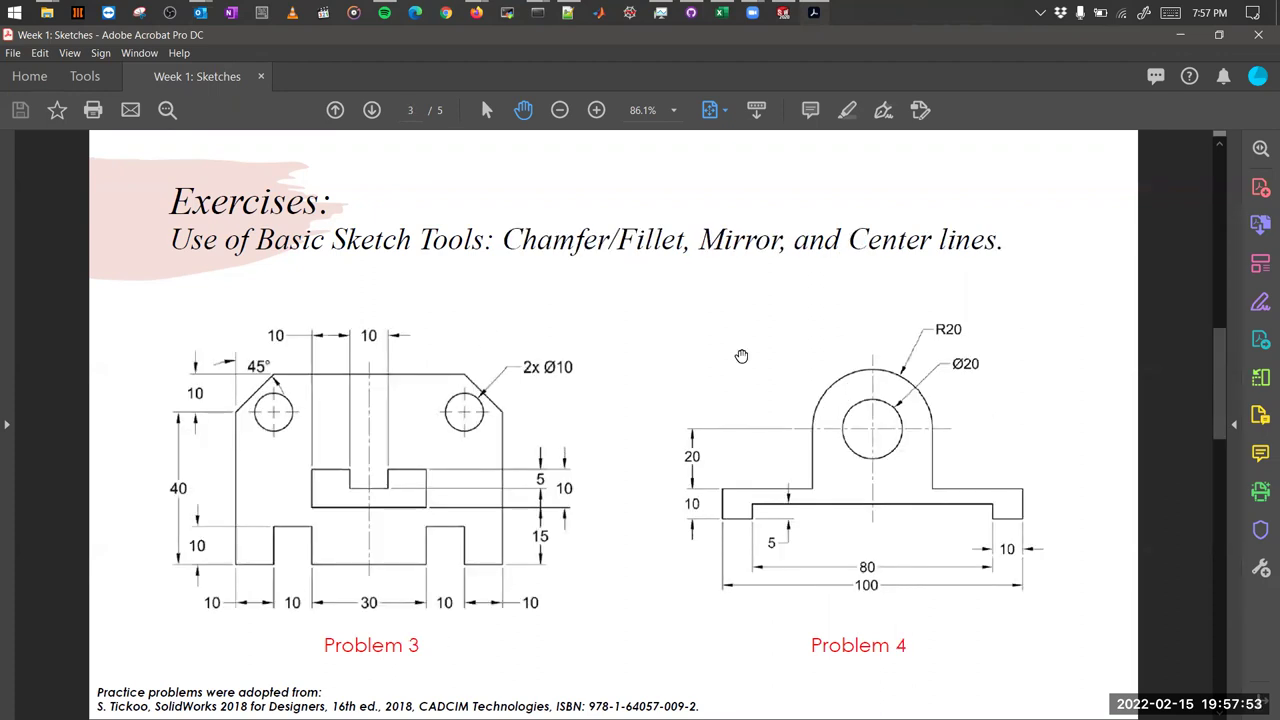
pyautogui.scroll(2, 1162, 398)
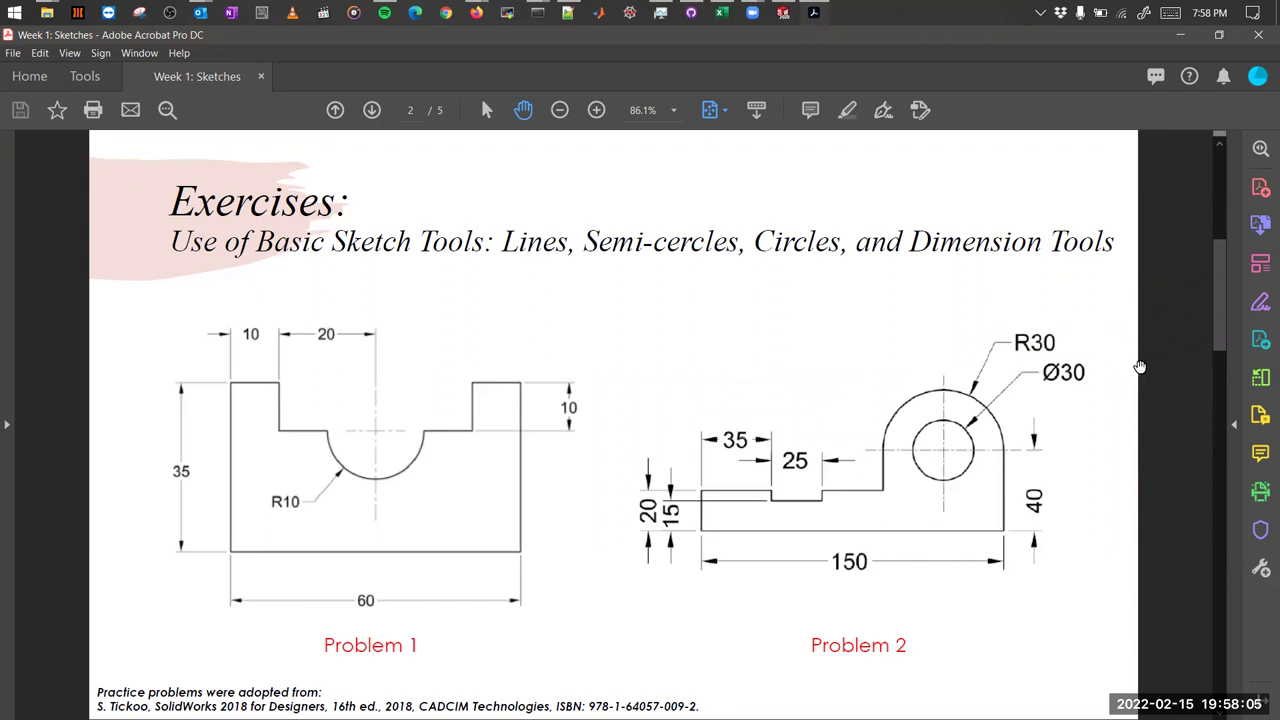
pyautogui.click(806, 106)
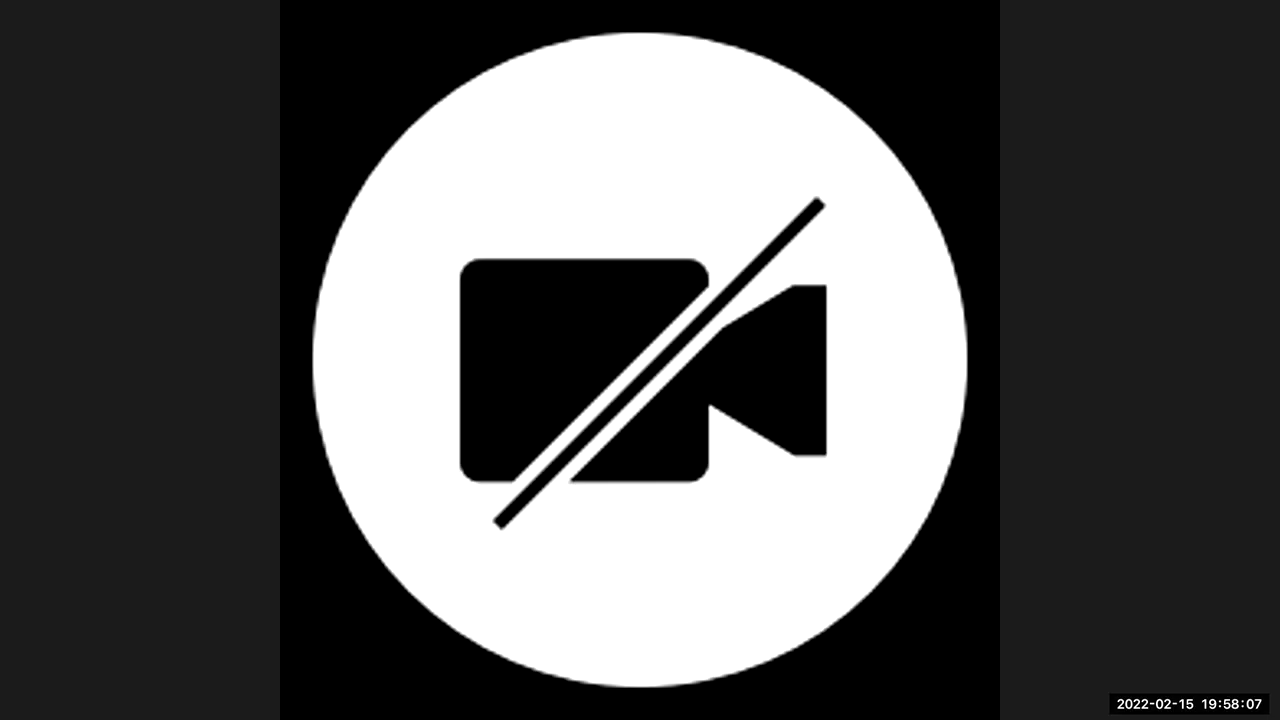